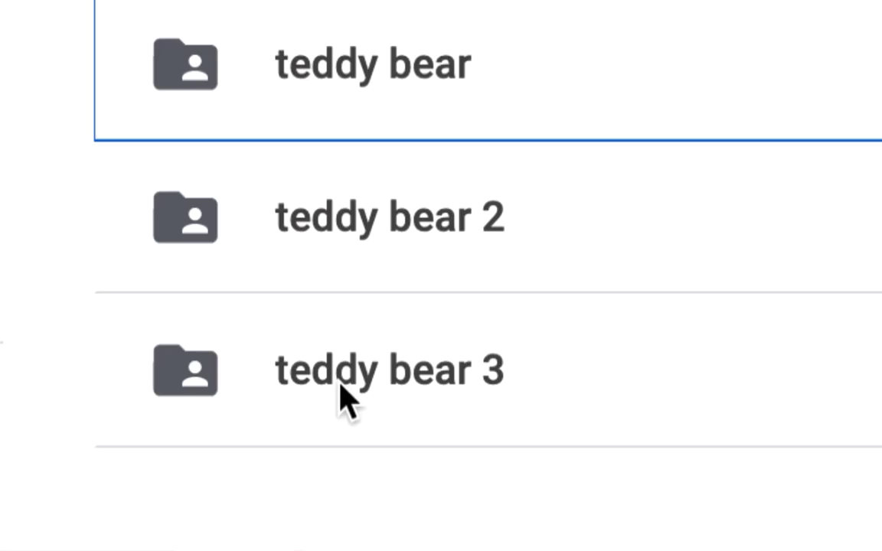
Select the teddy bear 3 folder in Google Drive and display its additional actions, including the download option.
{"action": "left_click", "coordinate": [341, 386]}
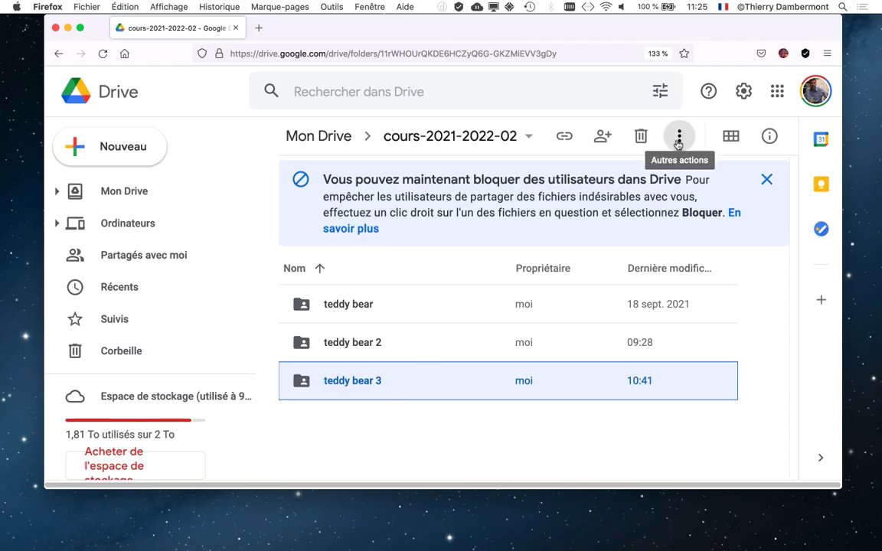
{"action": "left_click", "coordinate": [678, 141]}
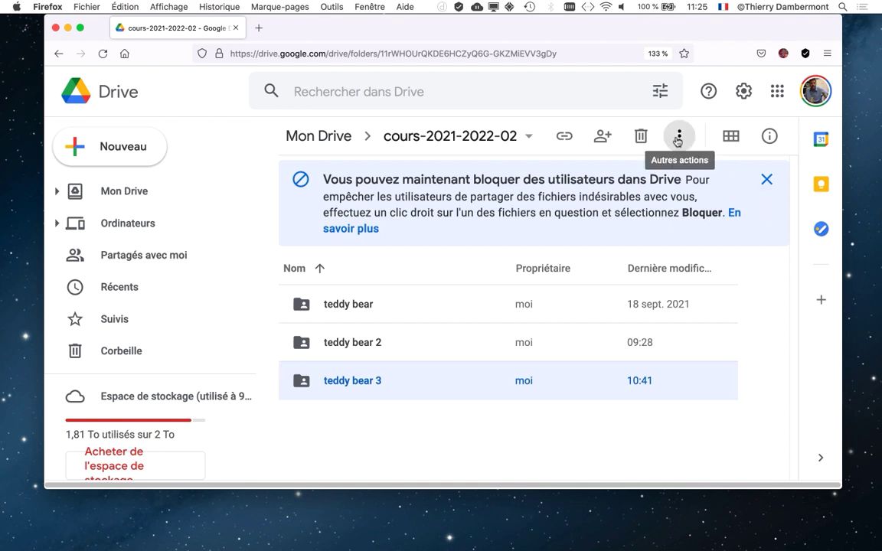
{"action": "left_click", "coordinate": [678, 138]}
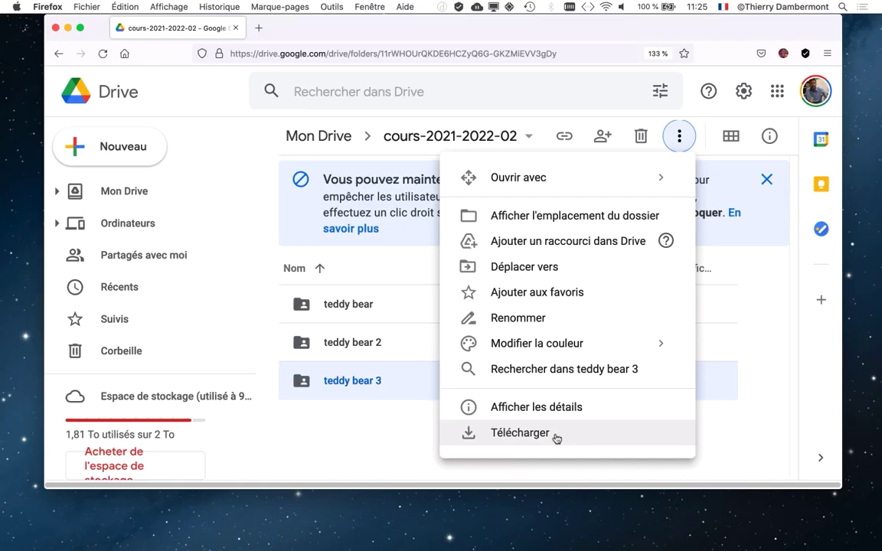
Minimize the browser and the text document, and reposition and widen the teddy bear 3 Finder window to show full file names.
{"action": "left_click", "coordinate": [68, 29]}
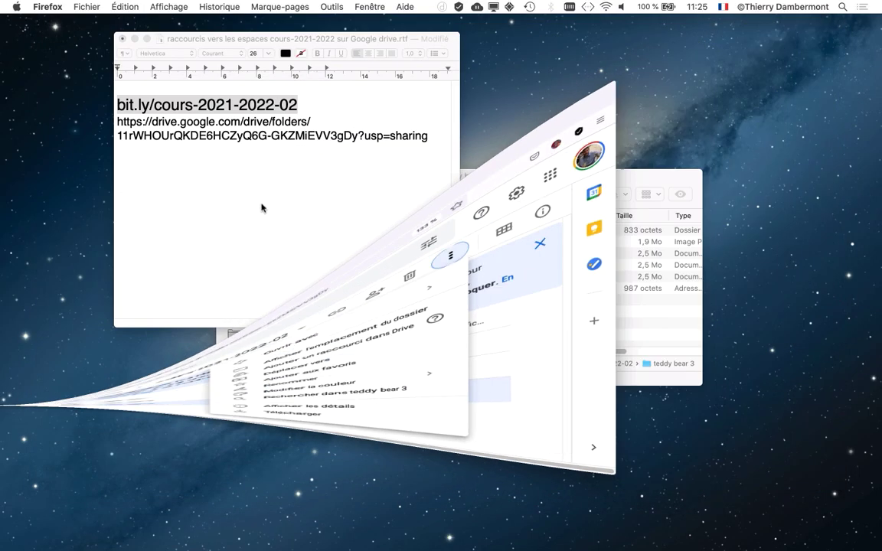
{"action": "left_click", "coordinate": [134, 39]}
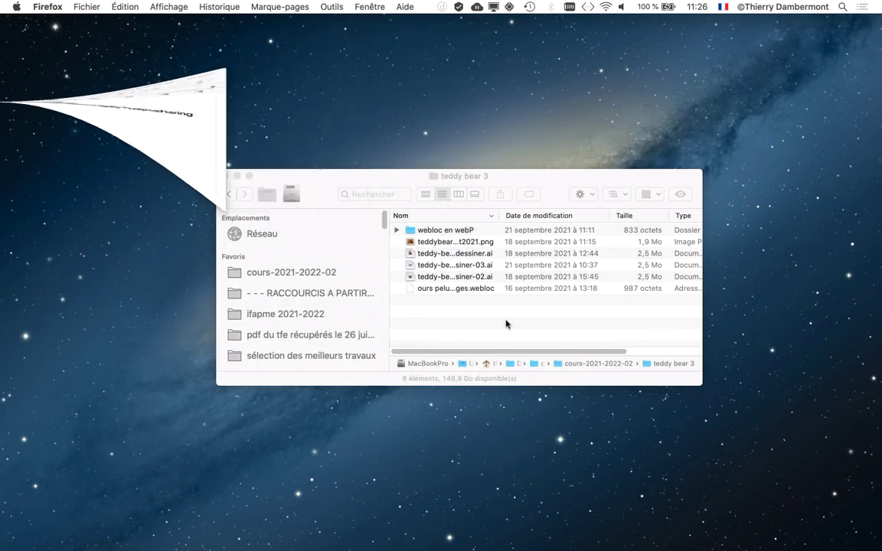
{"action": "left_click", "coordinate": [490, 175]}
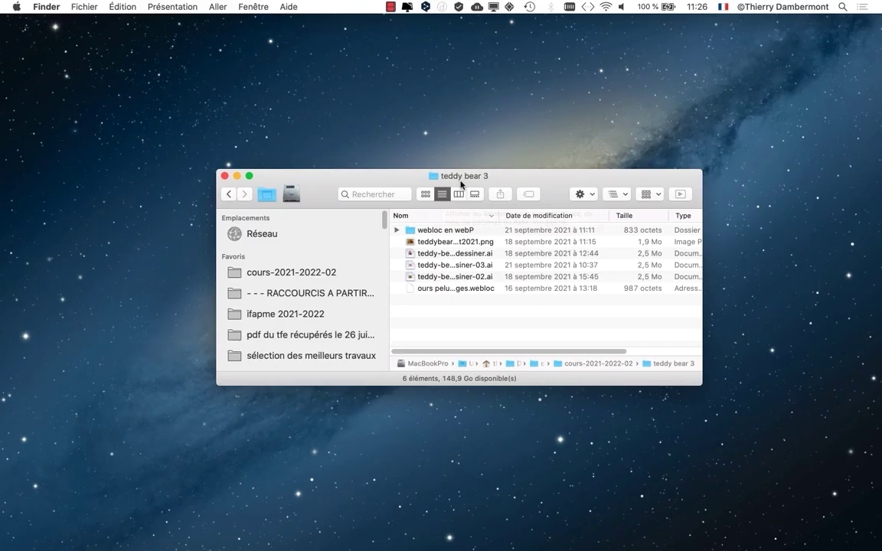
{"action": "left_click_drag", "start_coordinate": [461, 184], "coordinate": [368, 91]}
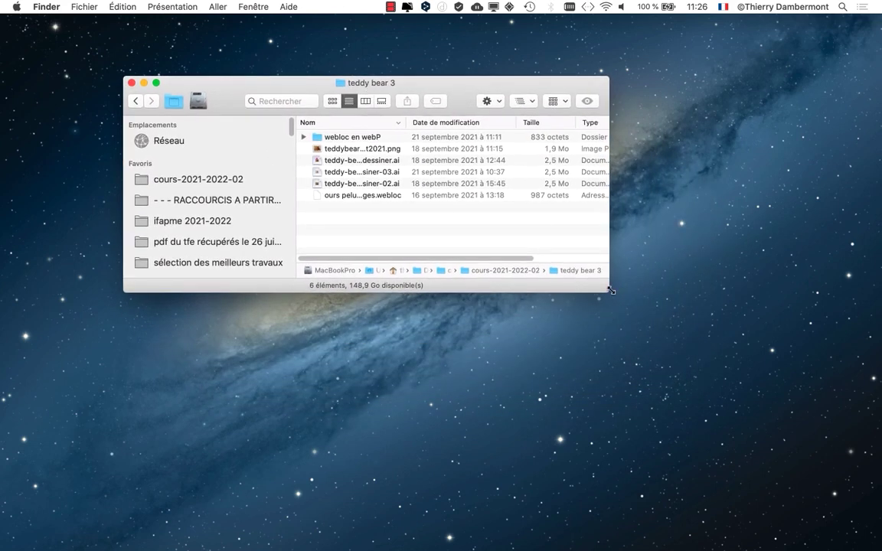
{"action": "left_click_drag", "start_coordinate": [610, 288], "coordinate": [879, 267]}
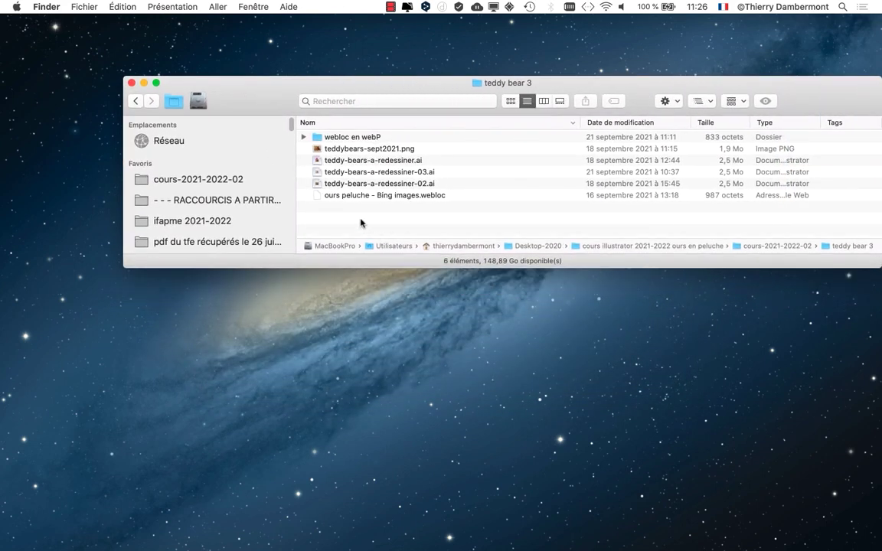
Examine the files in the teddy bear 3 folder, including redessiner-02.ai and redessiner-03.ai, reversing the name sort order and restoring it.
{"action": "left_click", "coordinate": [409, 184]}
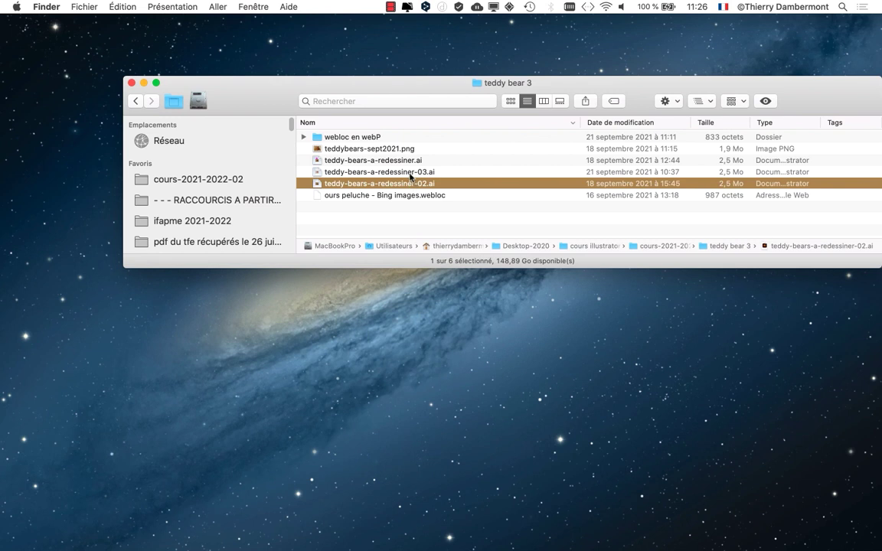
{"action": "left_click", "coordinate": [410, 173]}
{"action": "left_click", "coordinate": [310, 123]}
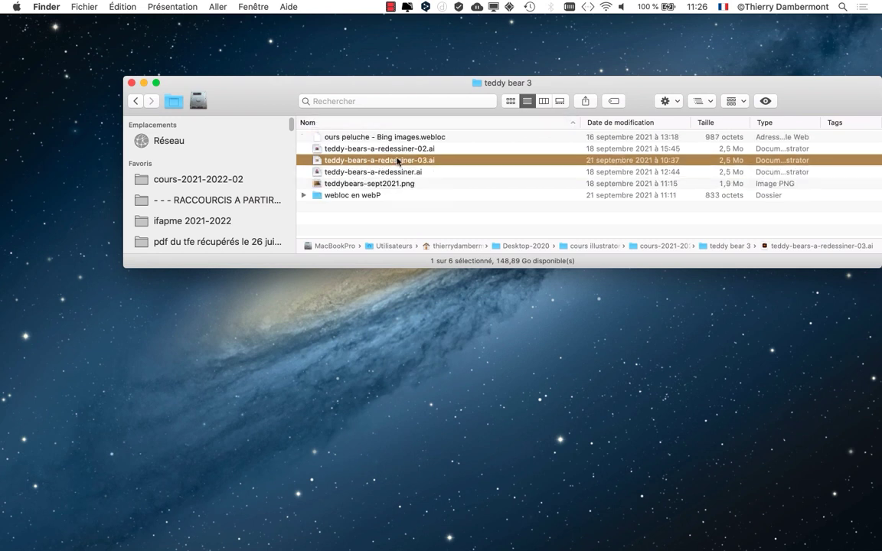
{"action": "left_click", "coordinate": [304, 123]}
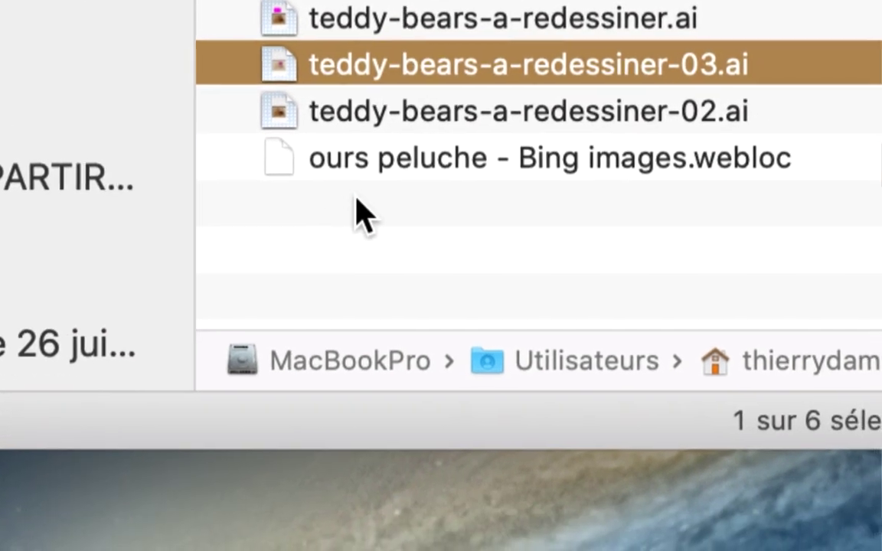
{"action": "left_click", "coordinate": [356, 199]}
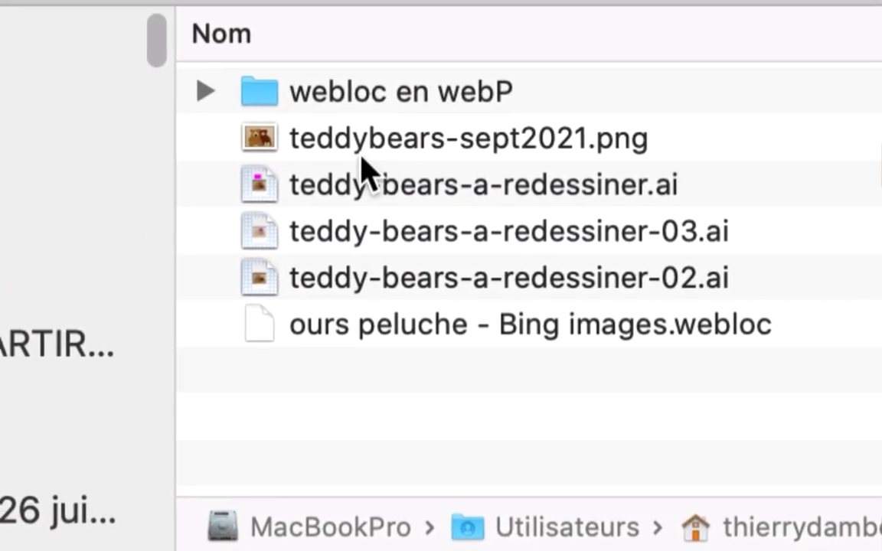
{"action": "left_click", "coordinate": [336, 121]}
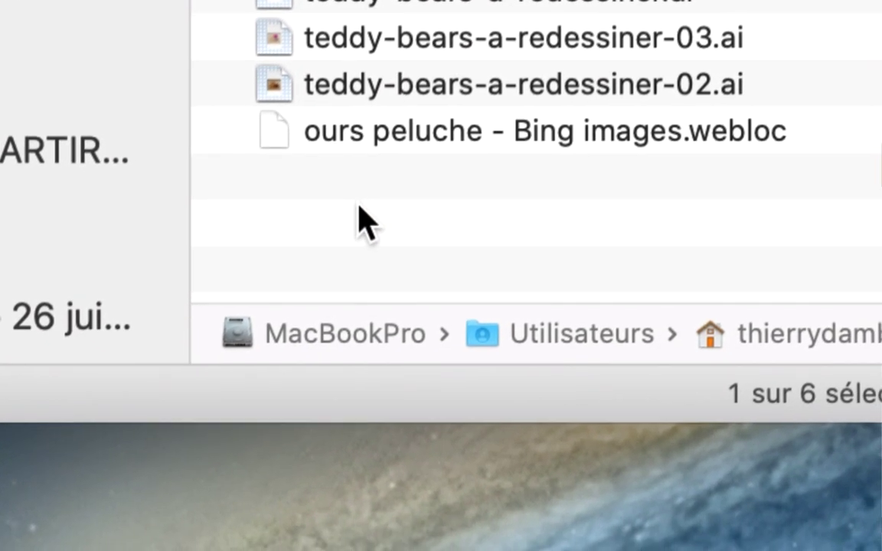
Create a new folder named "liens" inside the teddy bear 3 folder.
{"action": "right_click", "coordinate": [434, 323]}
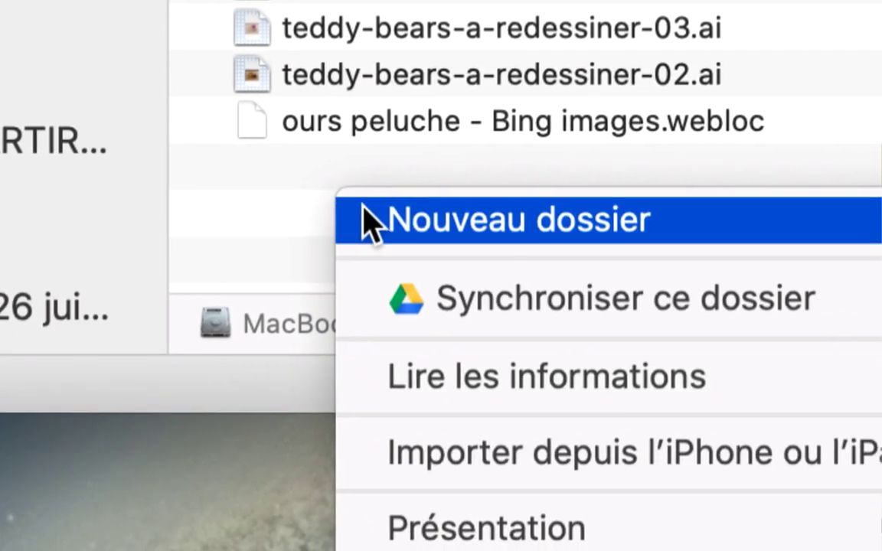
{"action": "left_click", "coordinate": [368, 219]}
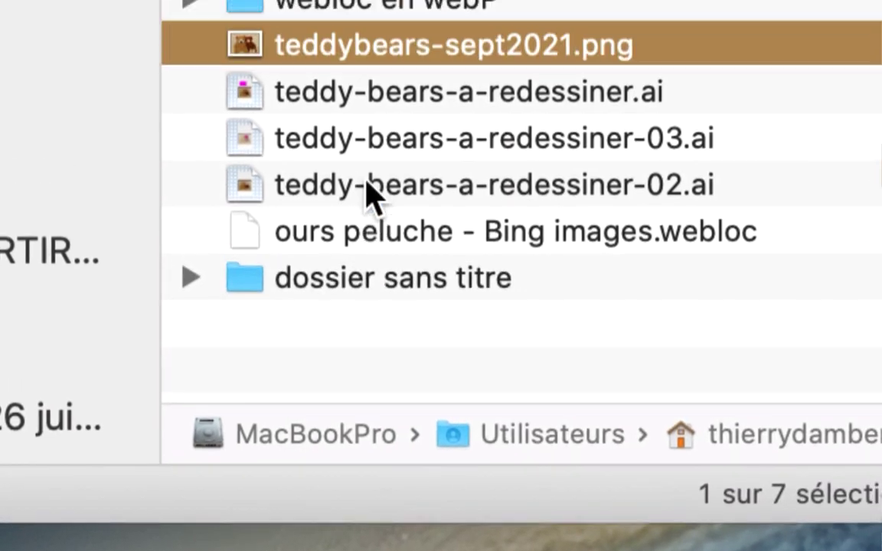
{"action": "key", "text": "Return"}
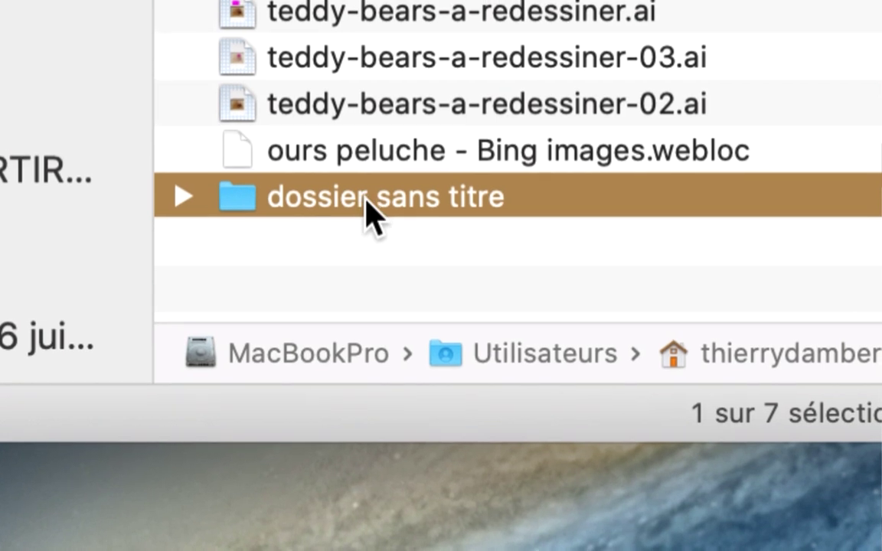
{"action": "left_click", "coordinate": [371, 170]}
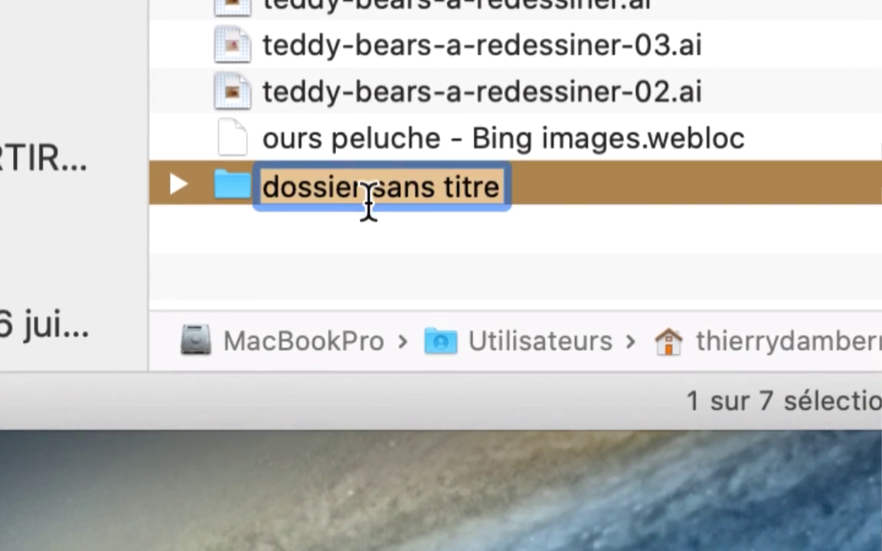
{"action": "key", "text": "Return"}
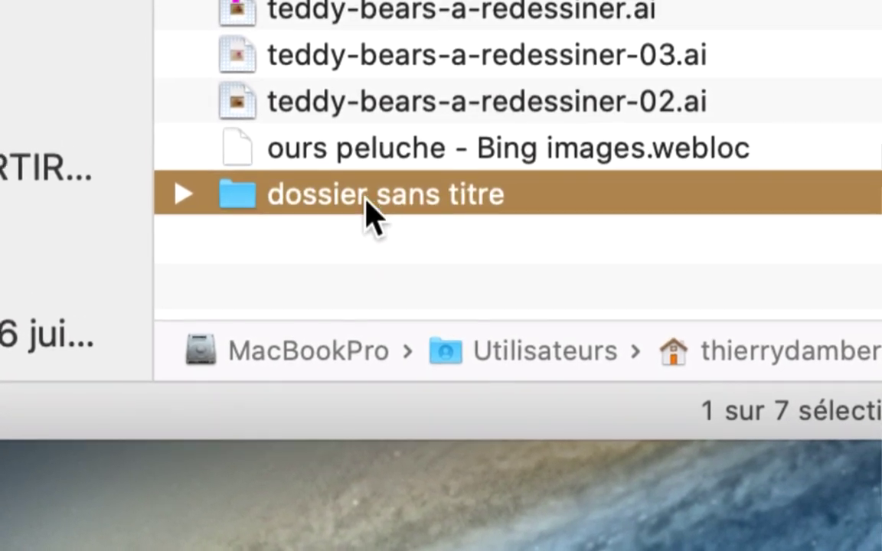
{"action": "left_click", "coordinate": [367, 171]}
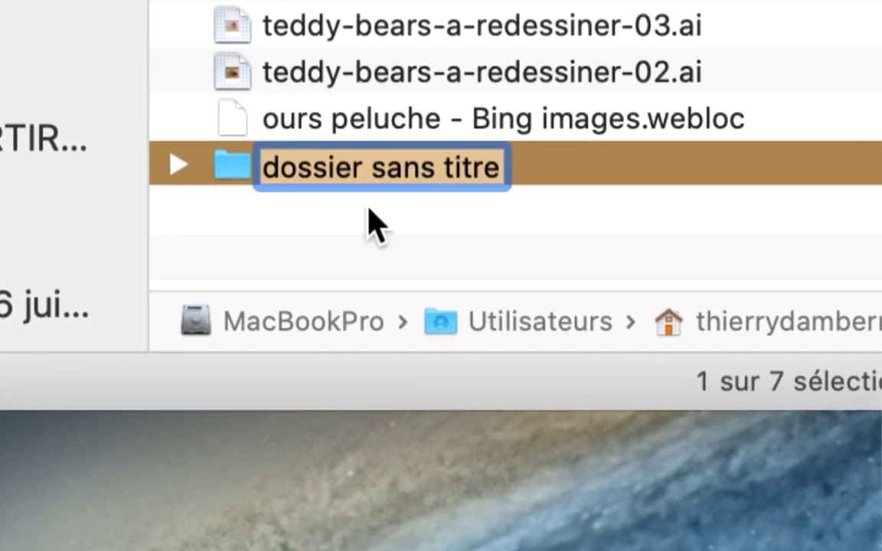
{"action": "type", "text": "liens"}
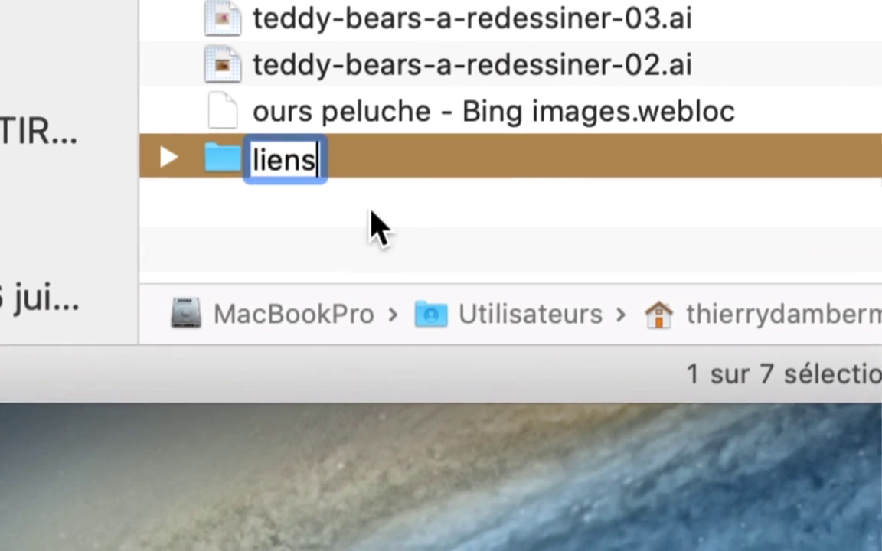
{"action": "key", "text": "Return"}
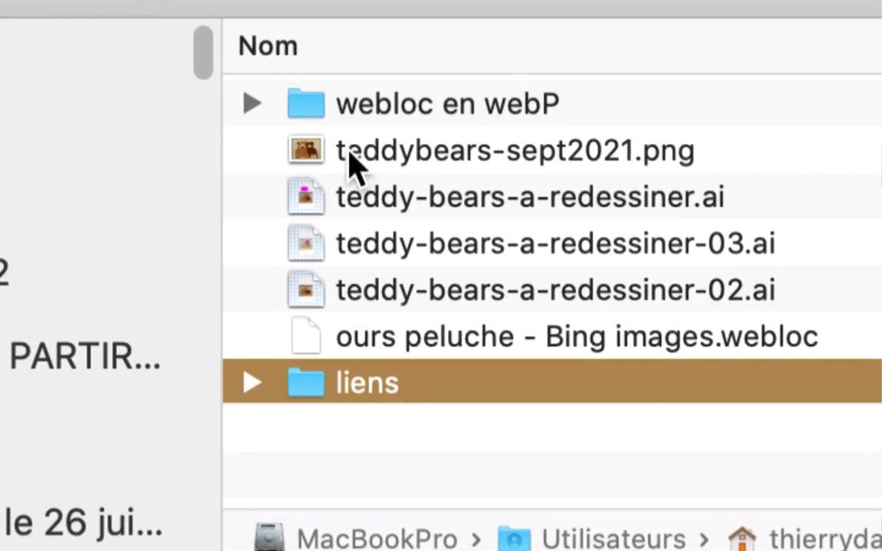
Move teddybears-sept2021.png into the liens folder and check that folder's contents.
{"action": "left_click", "coordinate": [353, 154]}
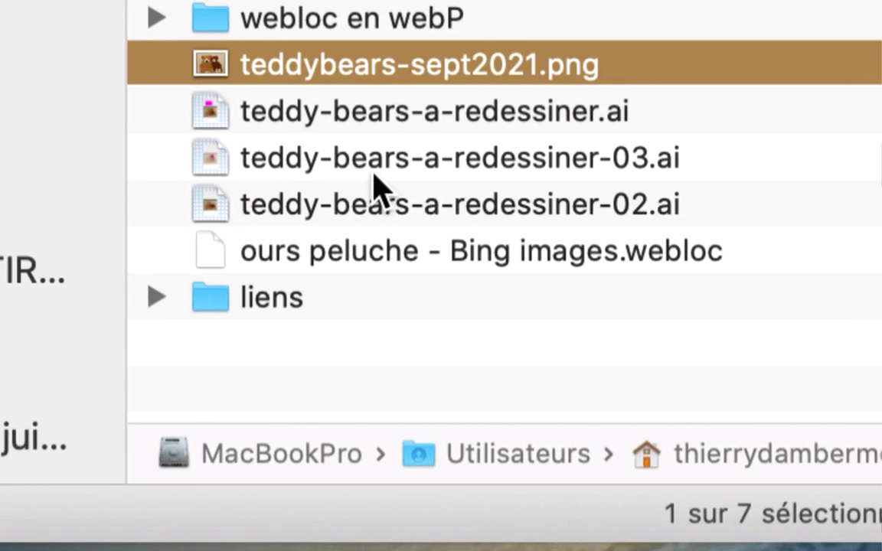
{"action": "left_click", "coordinate": [448, 239]}
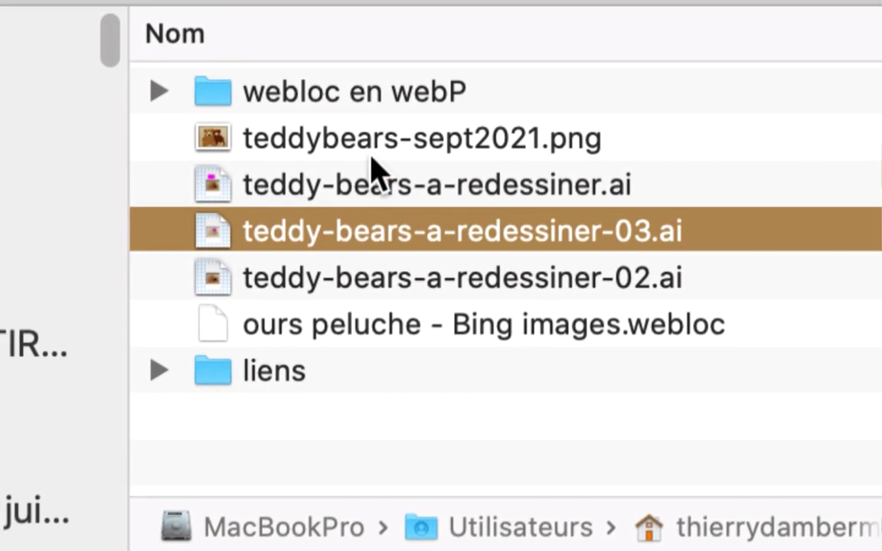
{"action": "left_click", "coordinate": [372, 153]}
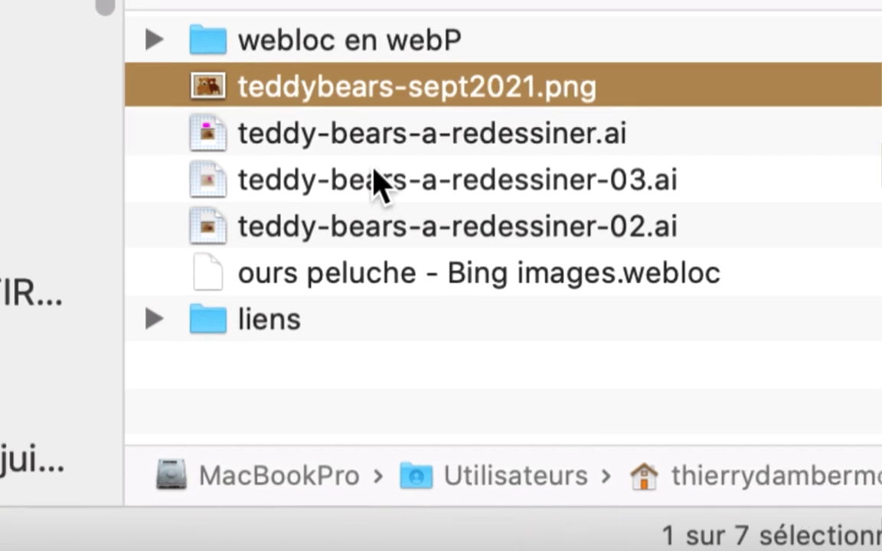
{"action": "left_click", "coordinate": [379, 184]}
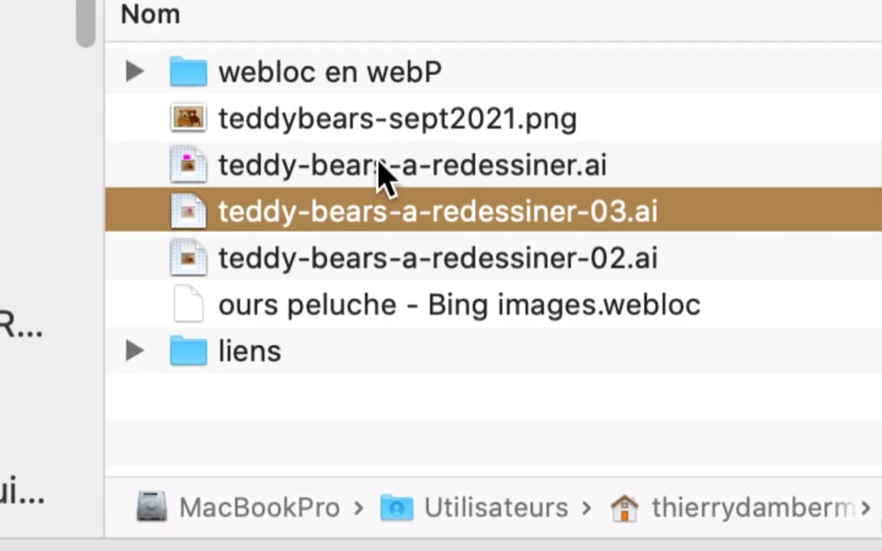
{"action": "left_click", "coordinate": [380, 85]}
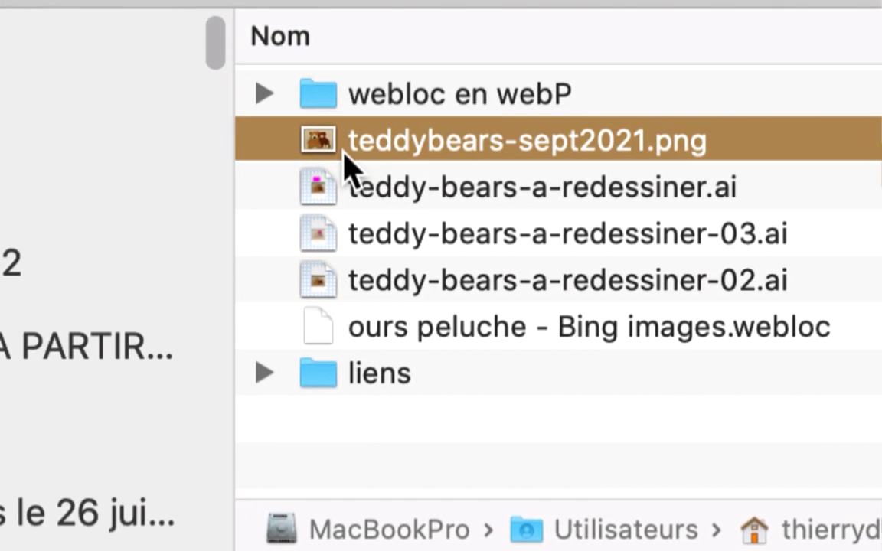
{"action": "left_click_drag", "start_coordinate": [341, 157], "coordinate": [410, 395]}
{"action": "left_click_drag", "start_coordinate": [352, 196], "coordinate": [352, 199]}
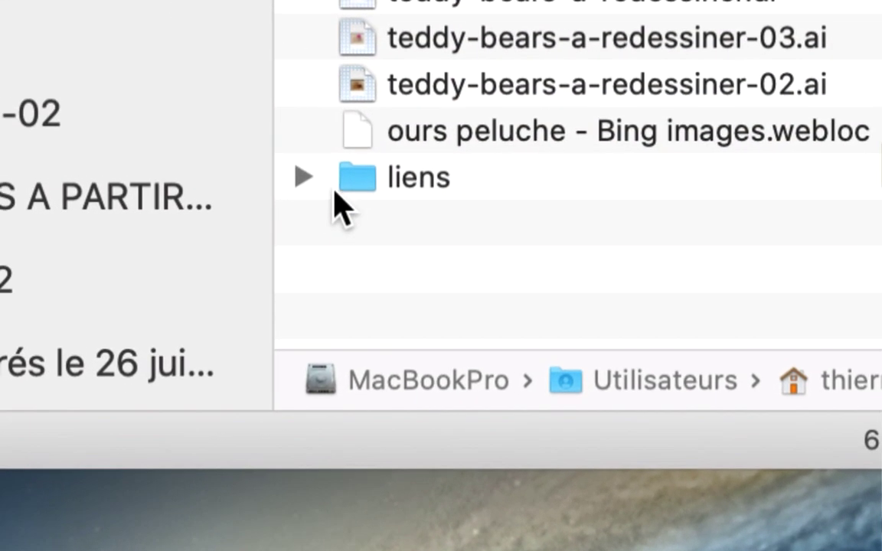
{"action": "left_click", "coordinate": [304, 178]}
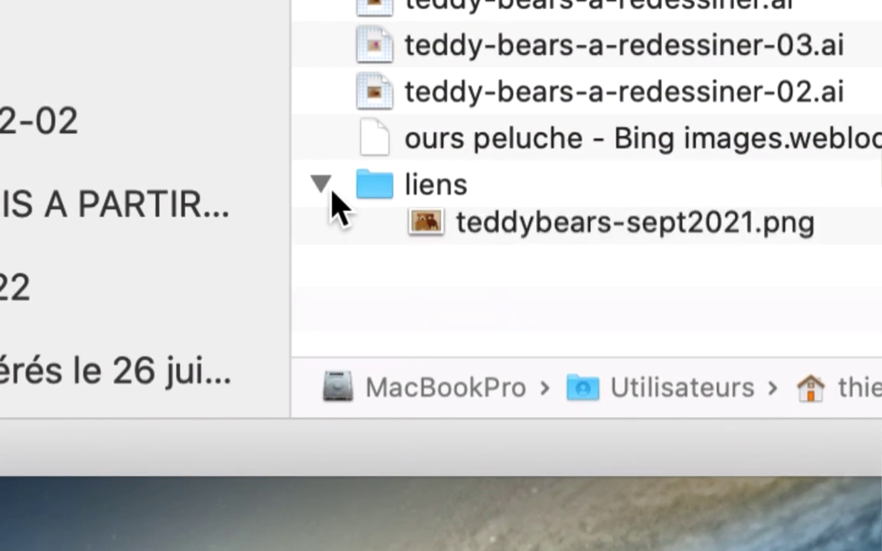
{"action": "left_click", "coordinate": [327, 187]}
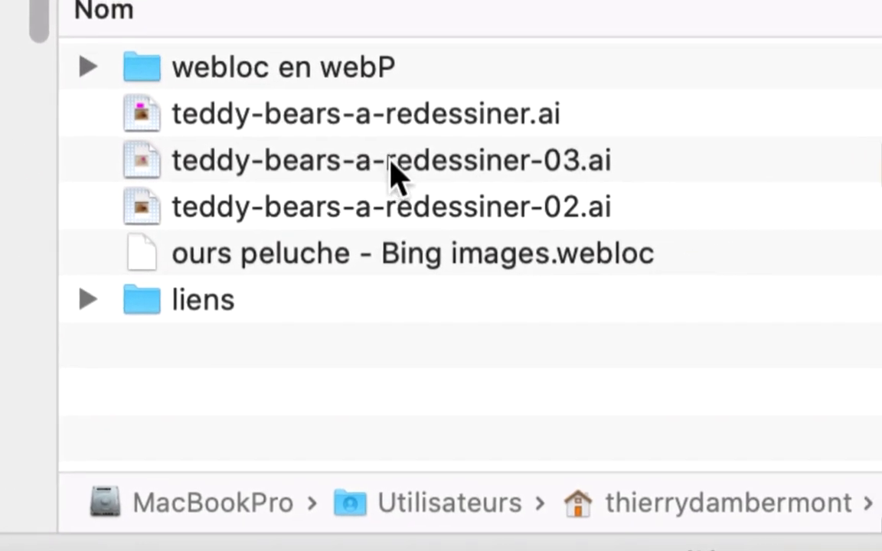
Open teddy-bears-a-redessiner-03.ai in Illustrator and move the missing-link alert aside.
{"action": "left_click", "coordinate": [699, 48]}
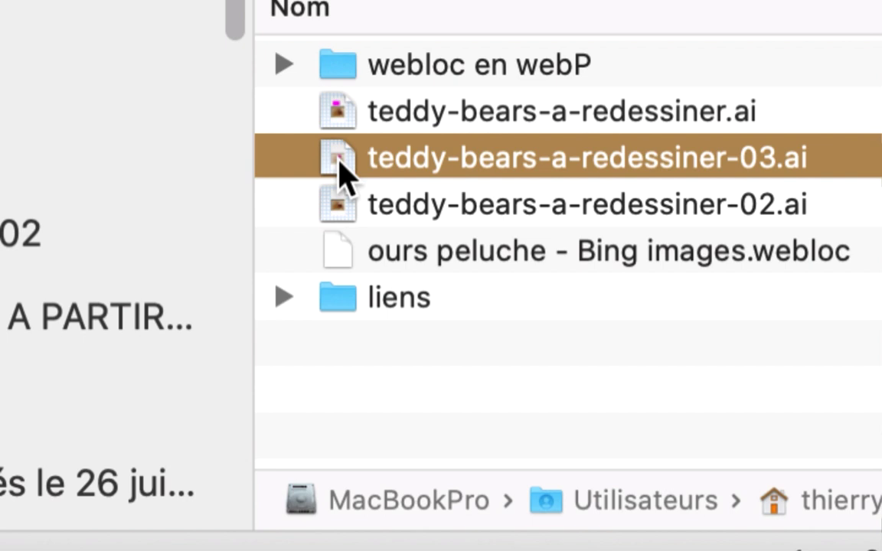
{"action": "double_click", "coordinate": [339, 163]}
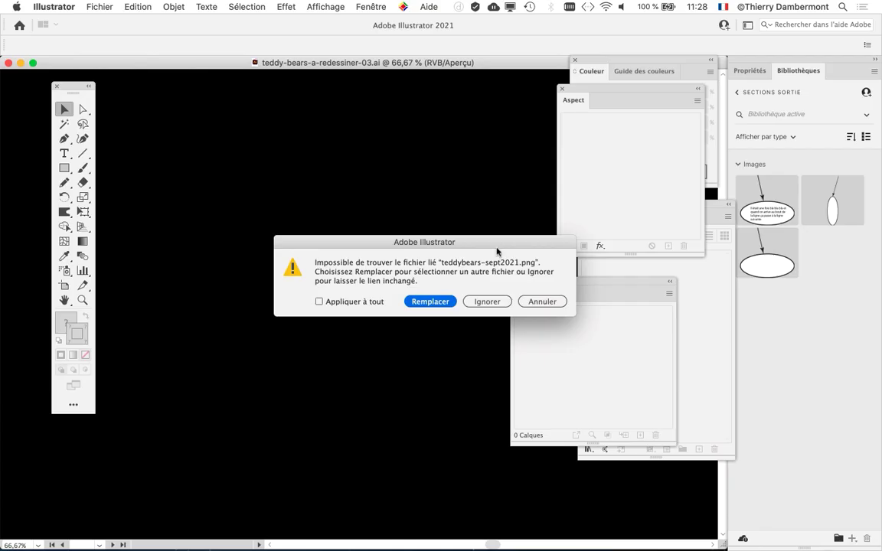
{"action": "left_click_drag", "start_coordinate": [497, 251], "coordinate": [394, 133]}
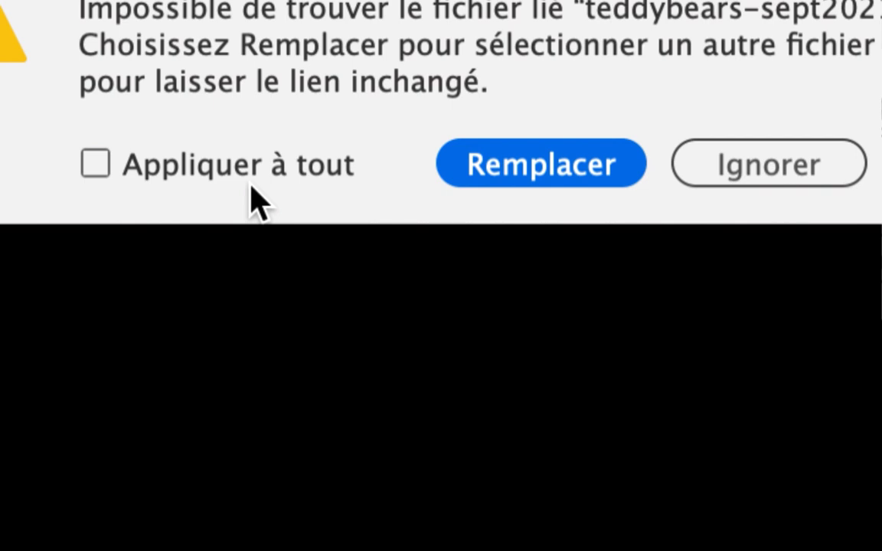
Replace the missing link teddybears-sept2021.png with the file of that name inside the liens- folder of teddy bear 3.
{"action": "left_click", "coordinate": [466, 175]}
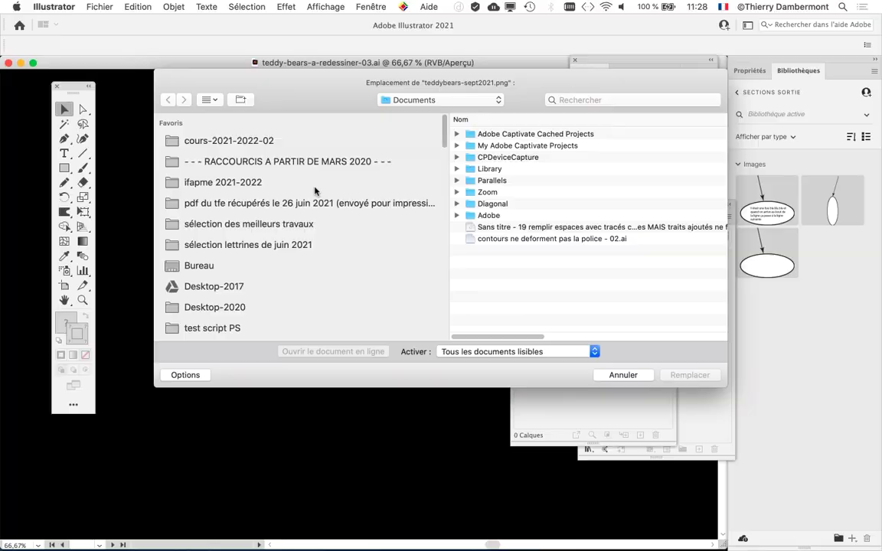
{"action": "scroll", "coordinate": [314, 190], "scroll_direction": "up", "scroll_amount": 2}
{"action": "left_click", "coordinate": [247, 178]}
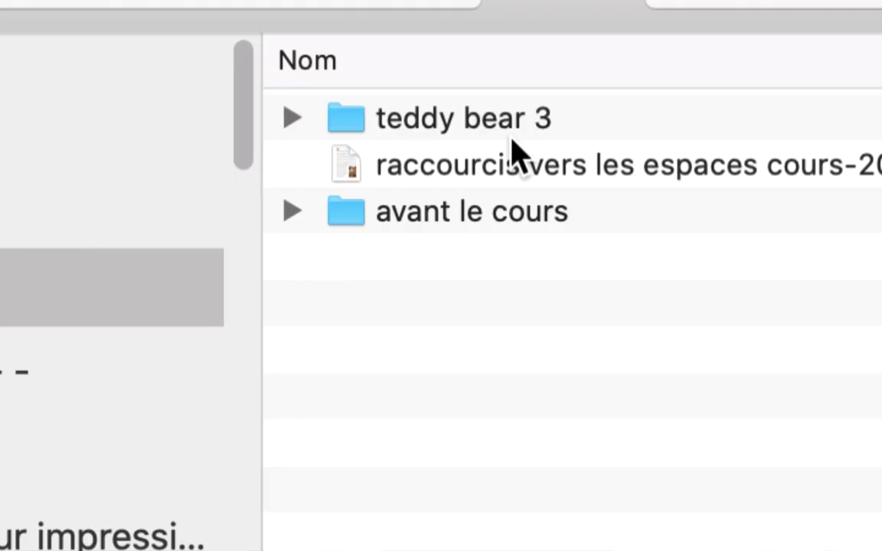
{"action": "left_click", "coordinate": [588, 129]}
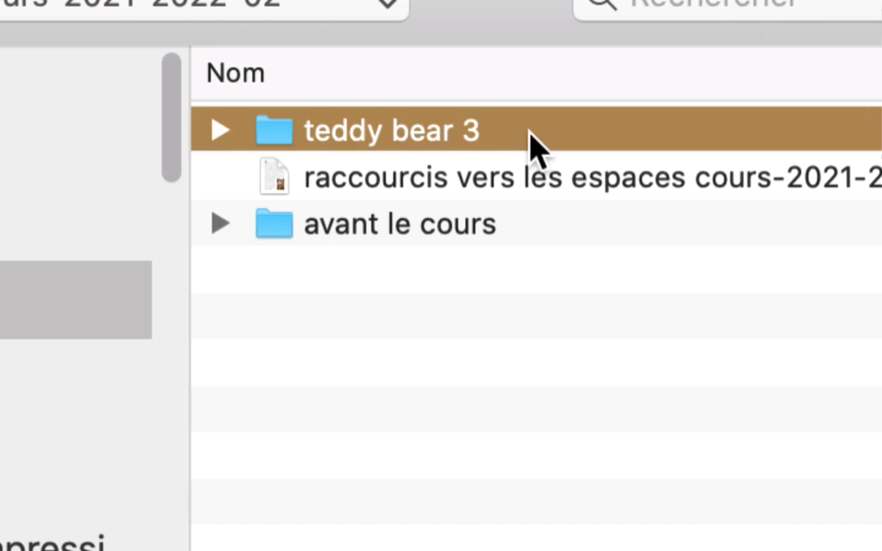
{"action": "double_click", "coordinate": [531, 133]}
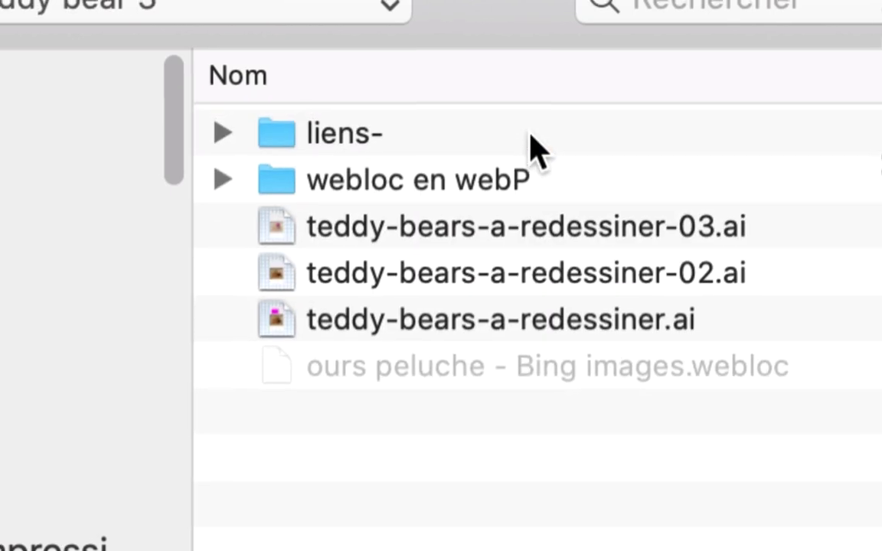
{"action": "left_click", "coordinate": [219, 131]}
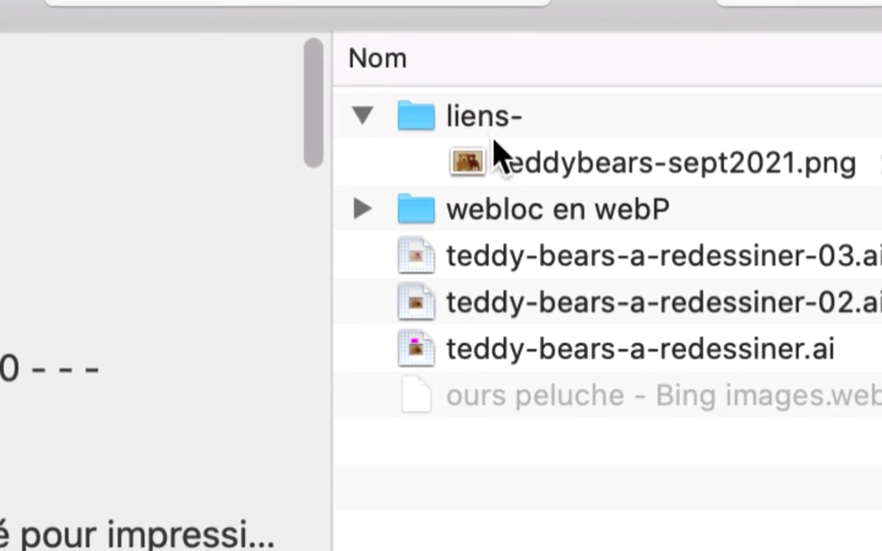
{"action": "left_click", "coordinate": [582, 172]}
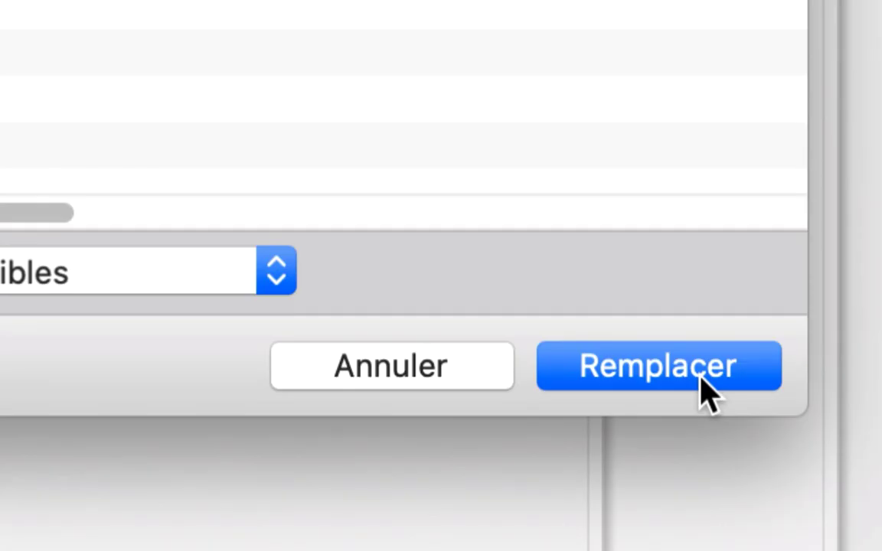
{"action": "left_click", "coordinate": [709, 394]}
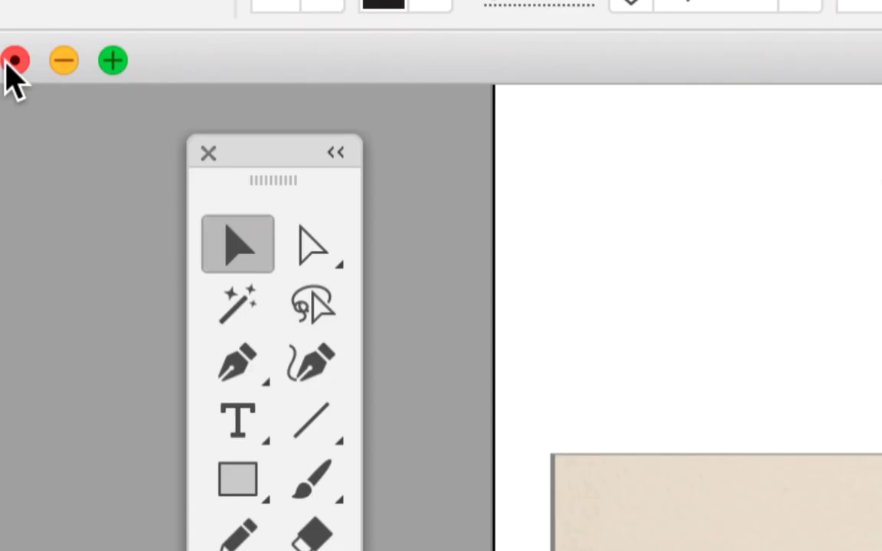
Close teddy-bears-a-redessiner-03.ai without saving, reopen it from the teddy bear 3 folder and close it again without saving.
{"action": "left_click", "coordinate": [9, 61]}
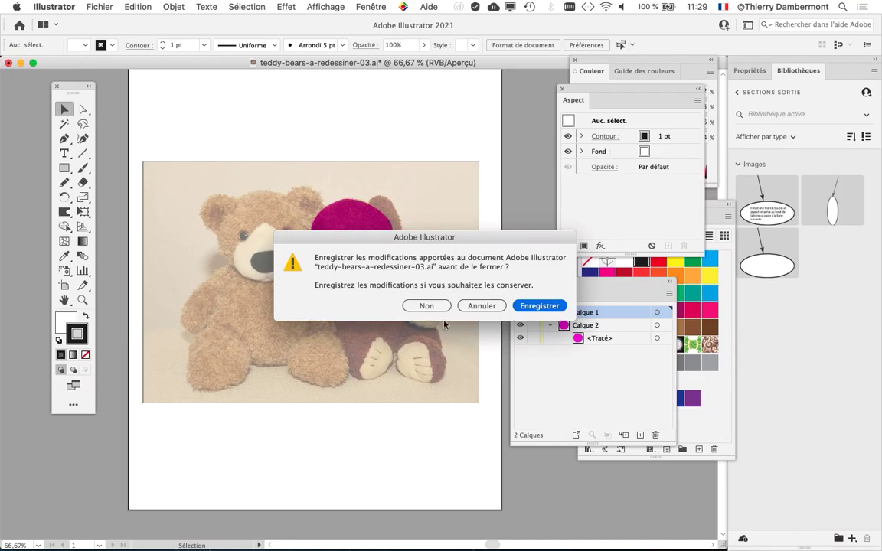
{"action": "left_click", "coordinate": [441, 308]}
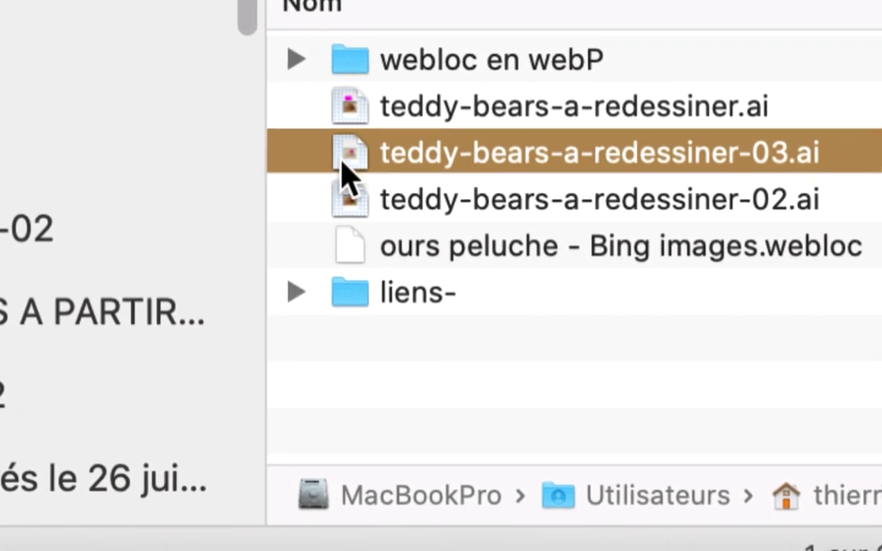
{"action": "double_click", "coordinate": [343, 177]}
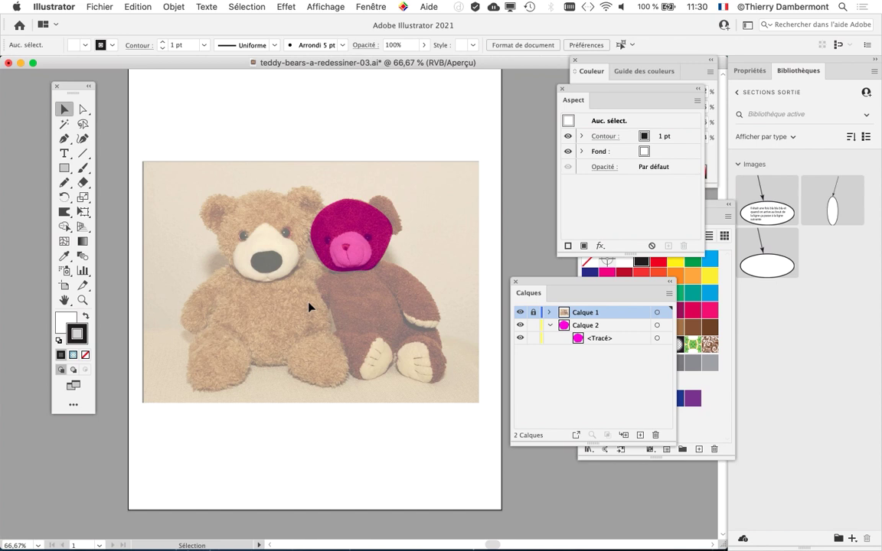
{"action": "left_click", "coordinate": [9, 62]}
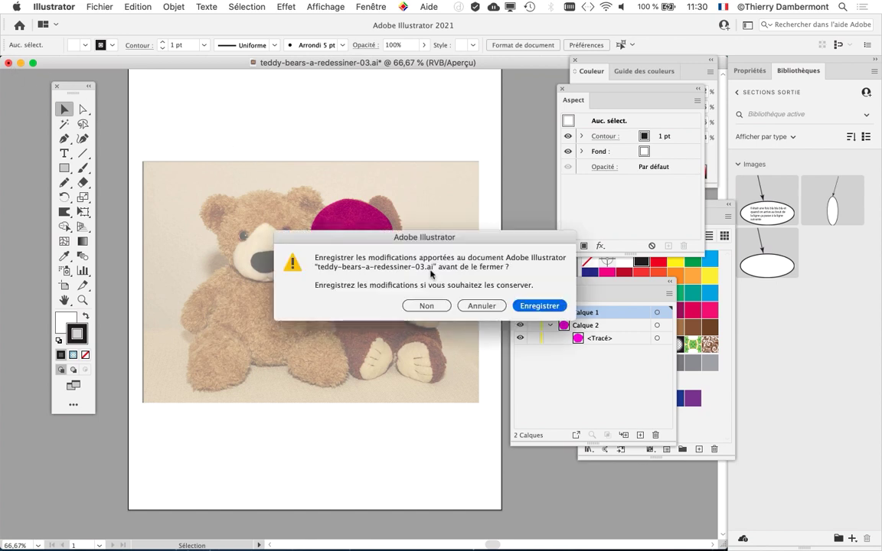
{"action": "left_click", "coordinate": [426, 305]}
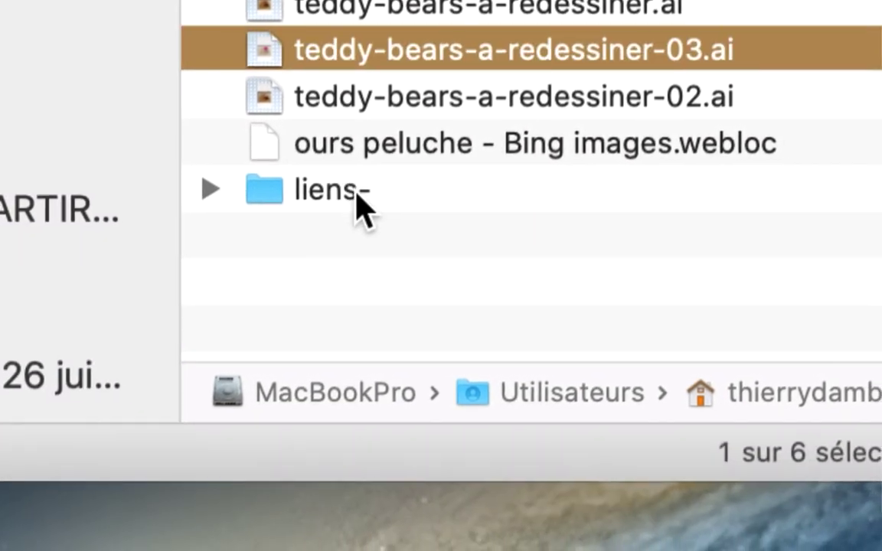
Rename the liens- folder as "liens" and check that folder's contents.
{"action": "left_click", "coordinate": [360, 203]}
{"action": "left_click", "coordinate": [356, 190]}
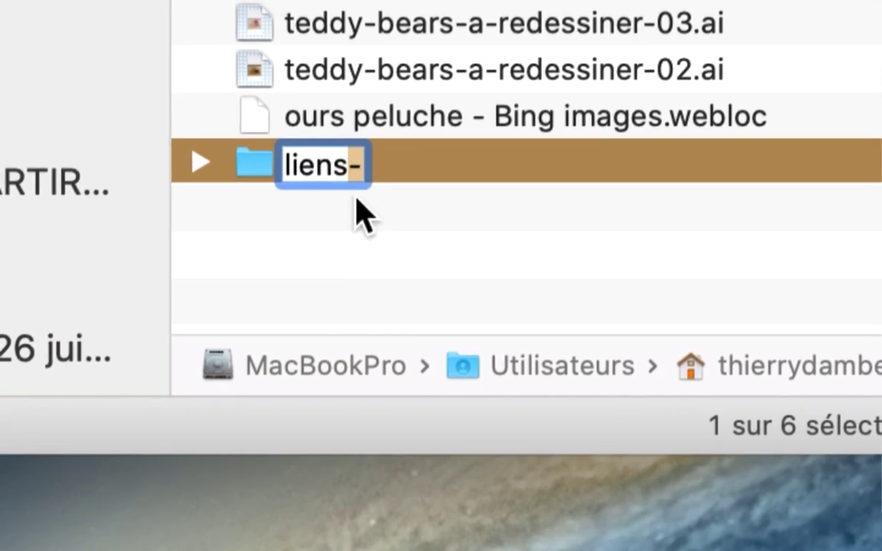
{"action": "key", "text": "BackSpace"}
{"action": "key", "text": "Return"}
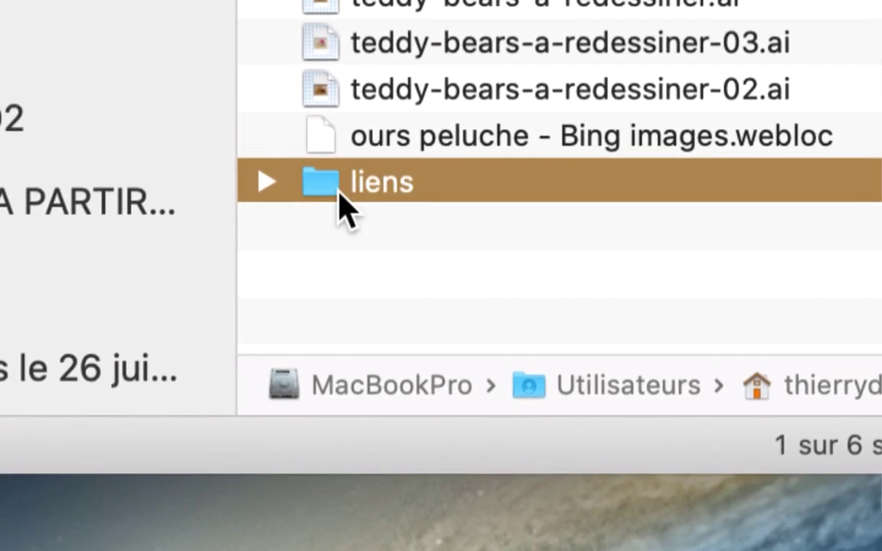
{"action": "left_click", "coordinate": [269, 184]}
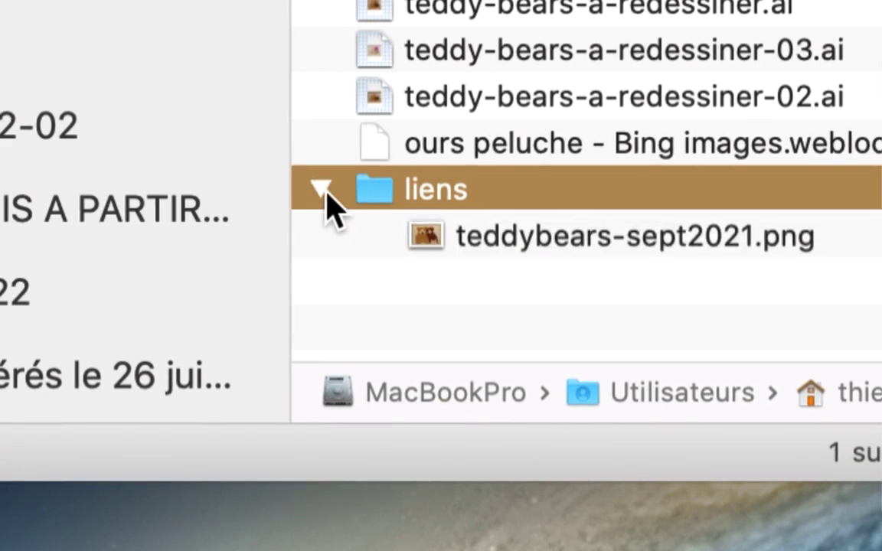
{"action": "left_click", "coordinate": [269, 184]}
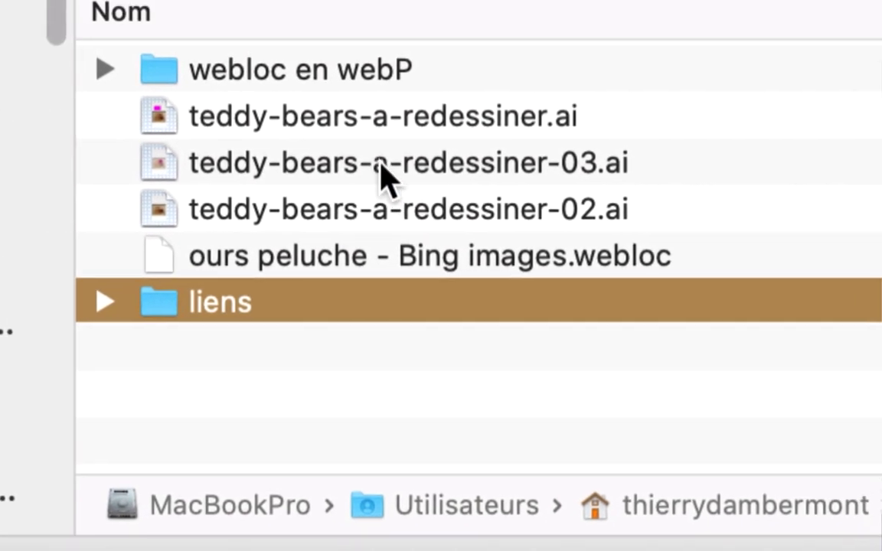
Open teddy-bears-a-redessiner-03.ai and relink its missing image to teddybears-sept2021.png in the liens folder.
{"action": "left_click", "coordinate": [430, 54]}
{"action": "double_click", "coordinate": [283, 153]}
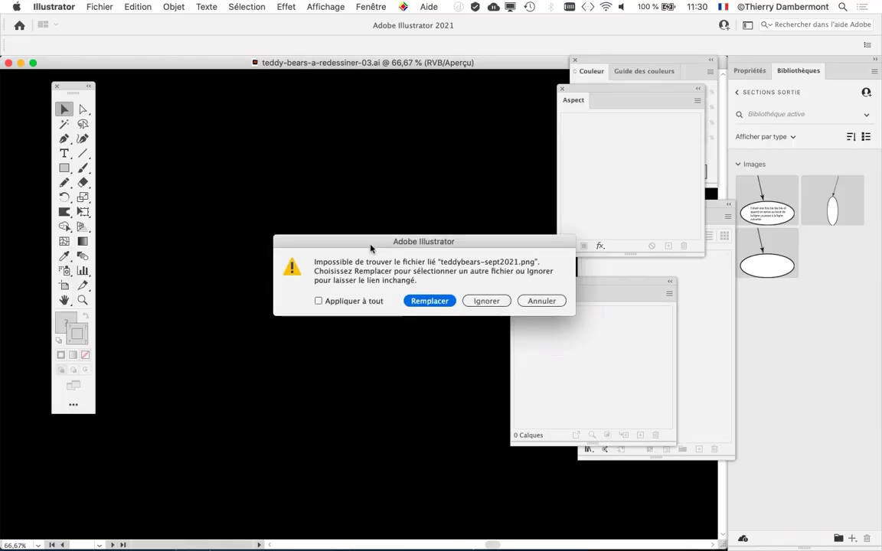
{"action": "left_click_drag", "start_coordinate": [375, 244], "coordinate": [241, 148]}
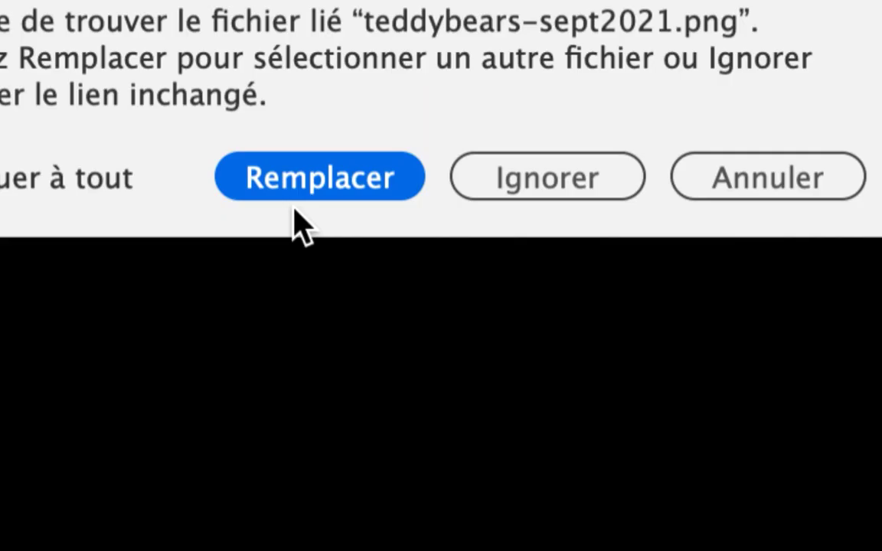
{"action": "left_click", "coordinate": [297, 193]}
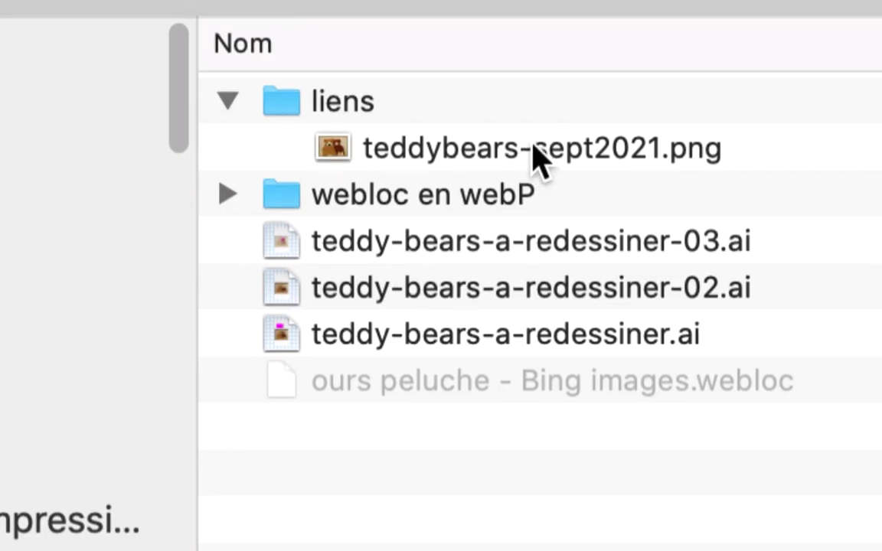
{"action": "left_click", "coordinate": [536, 145]}
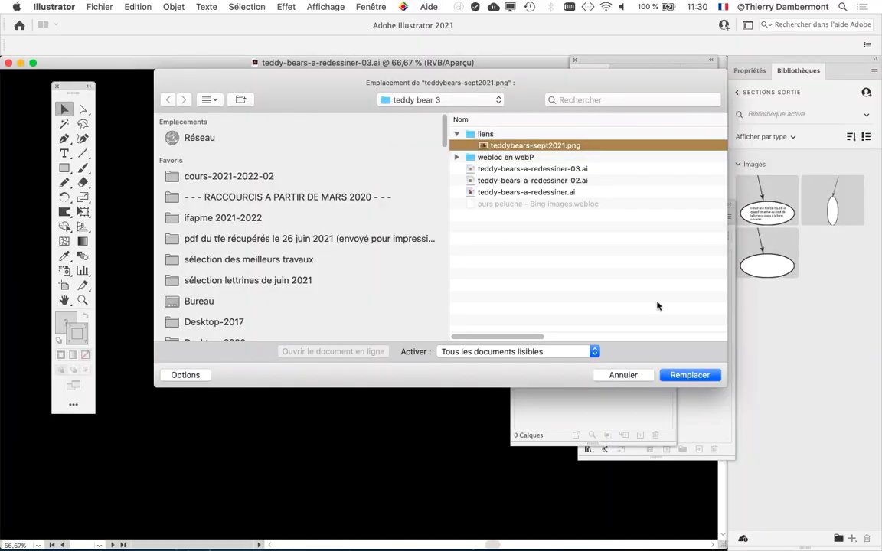
{"action": "left_click", "coordinate": [701, 374]}
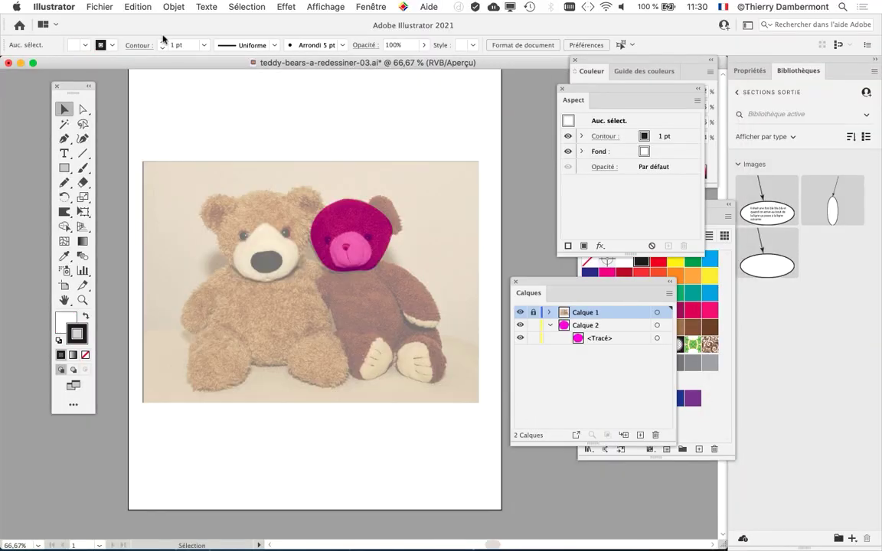
Save the document as teddy-bears-a-redessiner-04.ai in the teddy bear 3 folder, in Adobe Illustrator format, and close it.
{"action": "left_click", "coordinate": [100, 7]}
{"action": "left_click", "coordinate": [158, 126]}
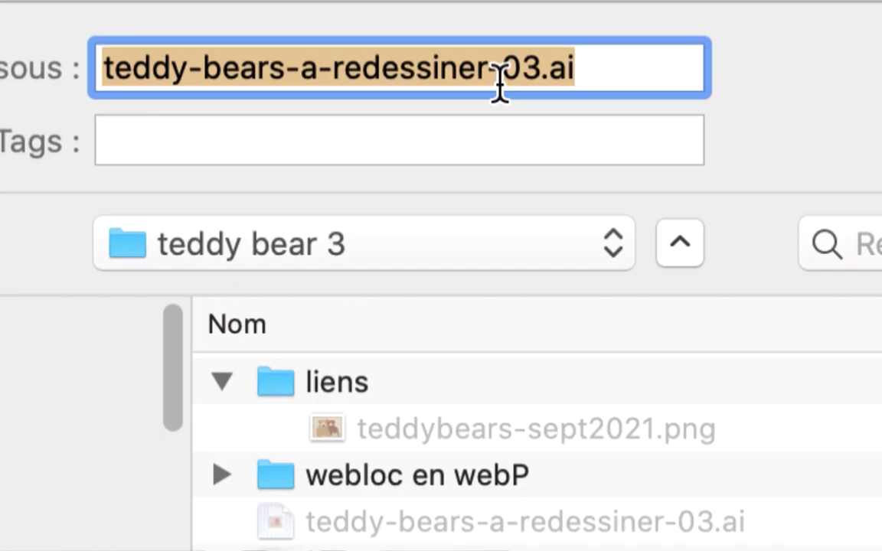
{"action": "left_click", "coordinate": [500, 80]}
{"action": "left_click_drag", "start_coordinate": [519, 80], "coordinate": [534, 109]}
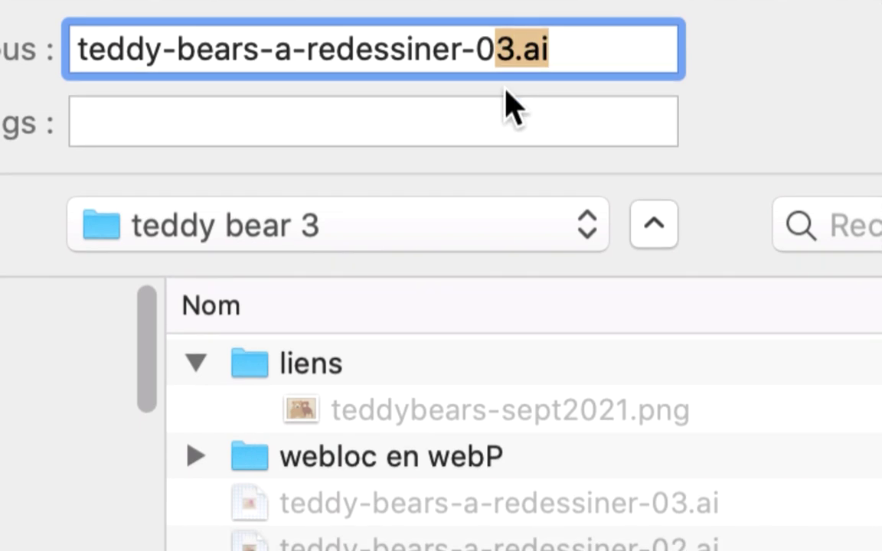
{"action": "left_click", "coordinate": [502, 56]}
{"action": "left_click_drag", "start_coordinate": [512, 60], "coordinate": [502, 56]}
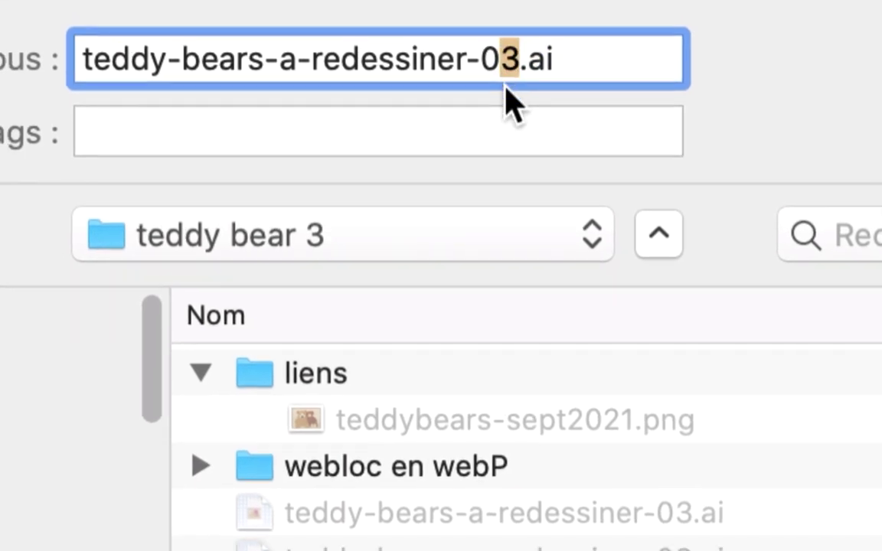
{"action": "type", "text": "4"}
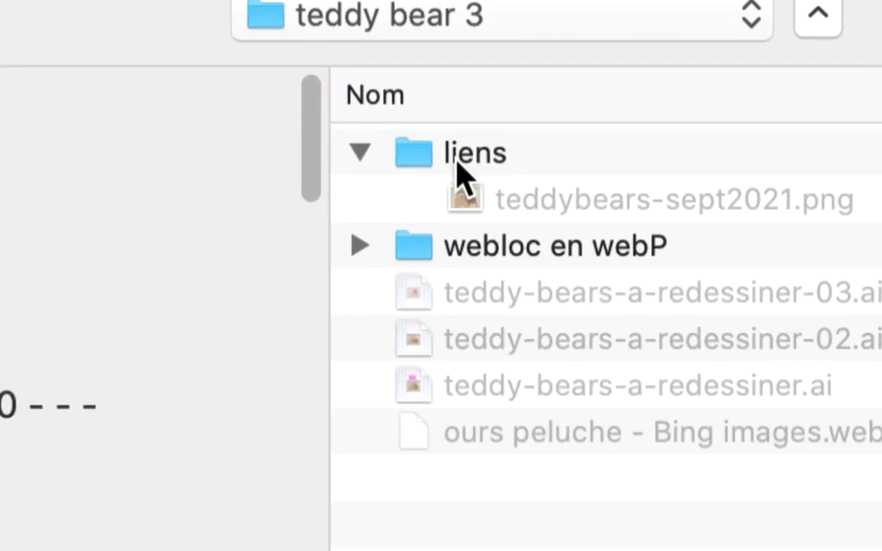
{"action": "left_click", "coordinate": [315, 157]}
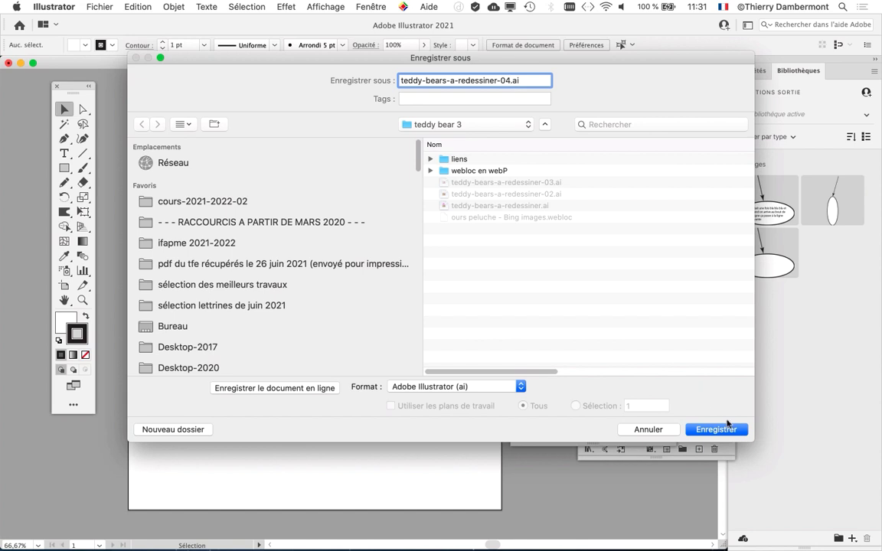
{"action": "left_click", "coordinate": [725, 435]}
{"action": "left_click", "coordinate": [663, 436]}
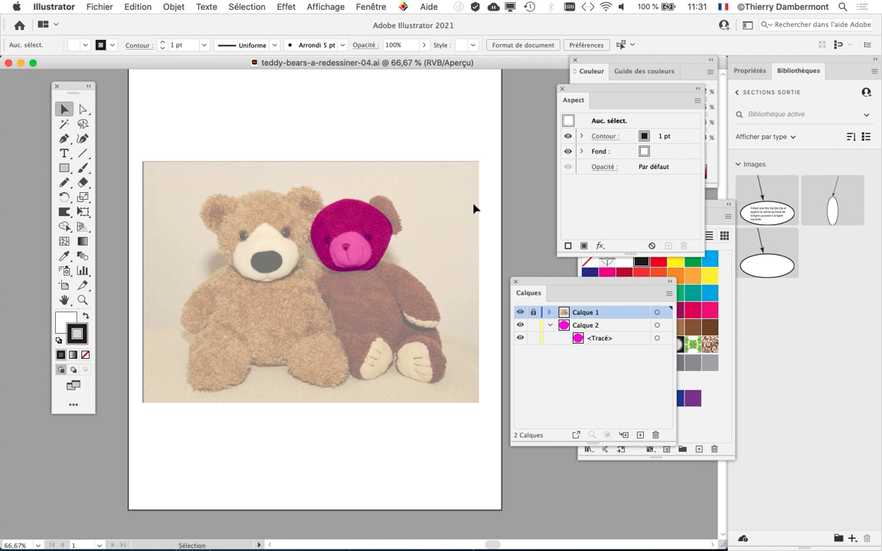
{"action": "left_click", "coordinate": [8, 62]}
Rename the liens folder in teddy bear 3 as "liens-".
{"action": "left_click", "coordinate": [402, 191]}
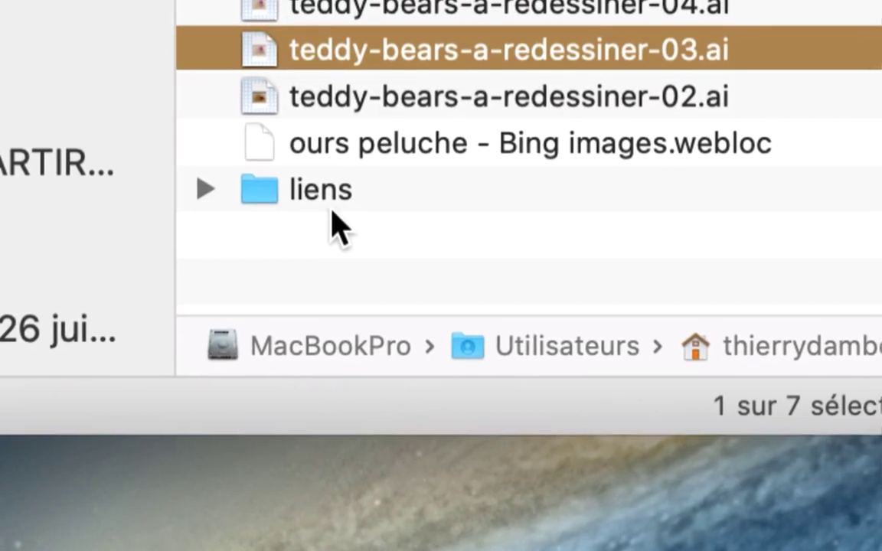
{"action": "left_click", "coordinate": [333, 201]}
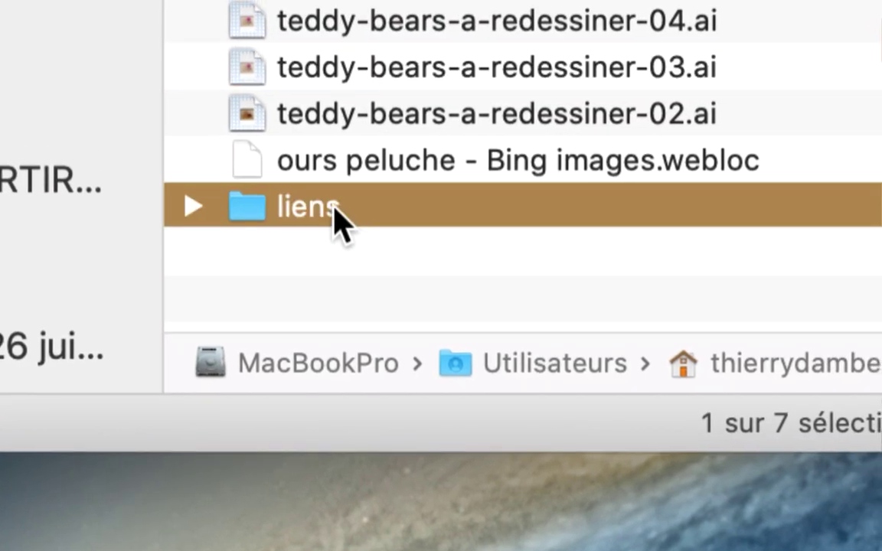
{"action": "left_click", "coordinate": [333, 201]}
{"action": "left_click", "coordinate": [336, 201]}
{"action": "type", "text": "-"}
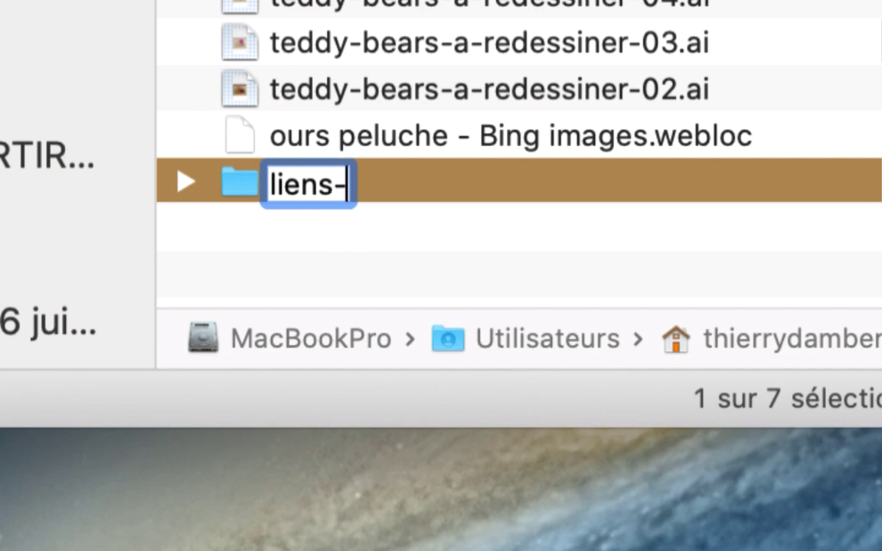
{"action": "key", "text": "Return"}
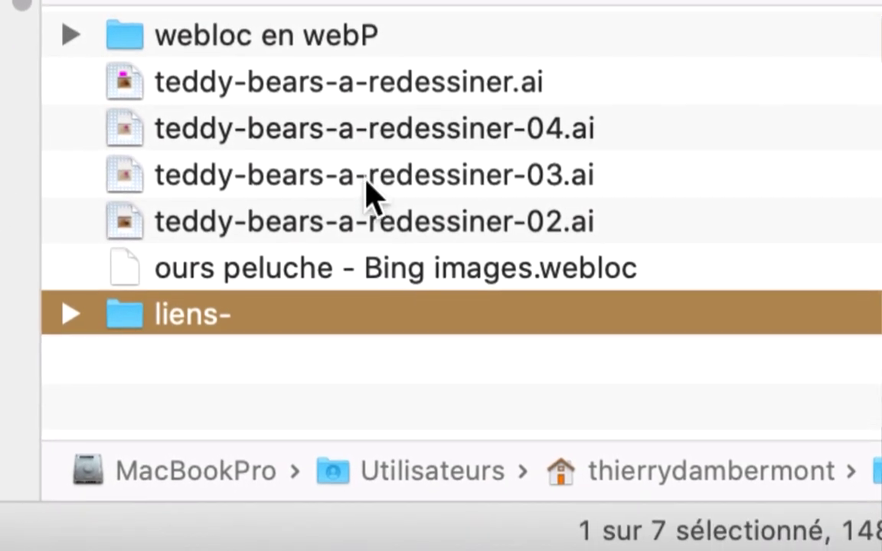
Open teddy-bears-a-redessiner-03.ai, try to replace its missing image with teddy-bears-a-redessiner-03.ai, and decline the import.
{"action": "left_click", "coordinate": [365, 179]}
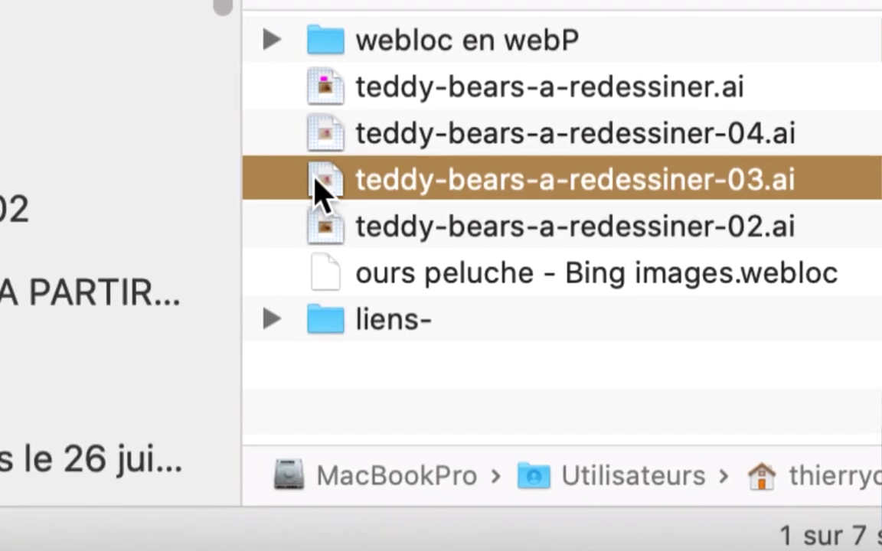
{"action": "double_click", "coordinate": [320, 184]}
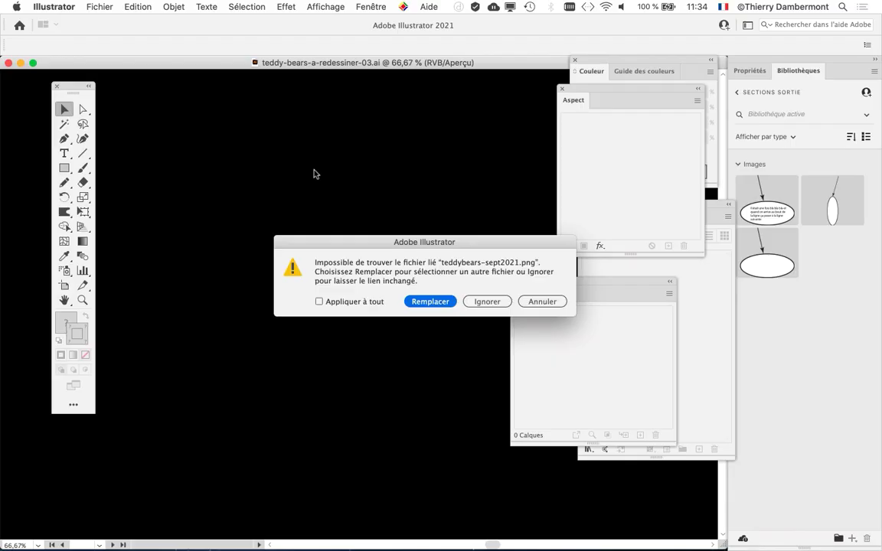
{"action": "left_click_drag", "start_coordinate": [388, 241], "coordinate": [276, 130]}
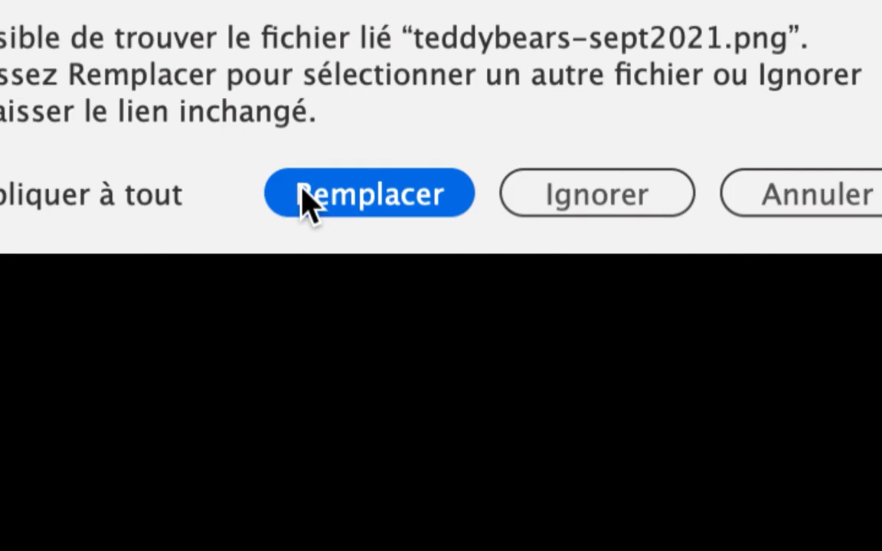
{"action": "left_click", "coordinate": [308, 200]}
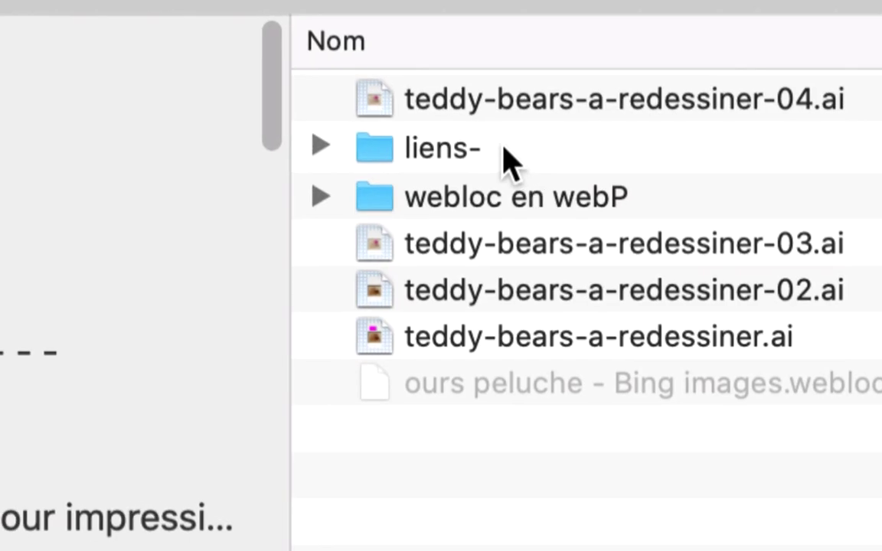
{"action": "left_click", "coordinate": [320, 145]}
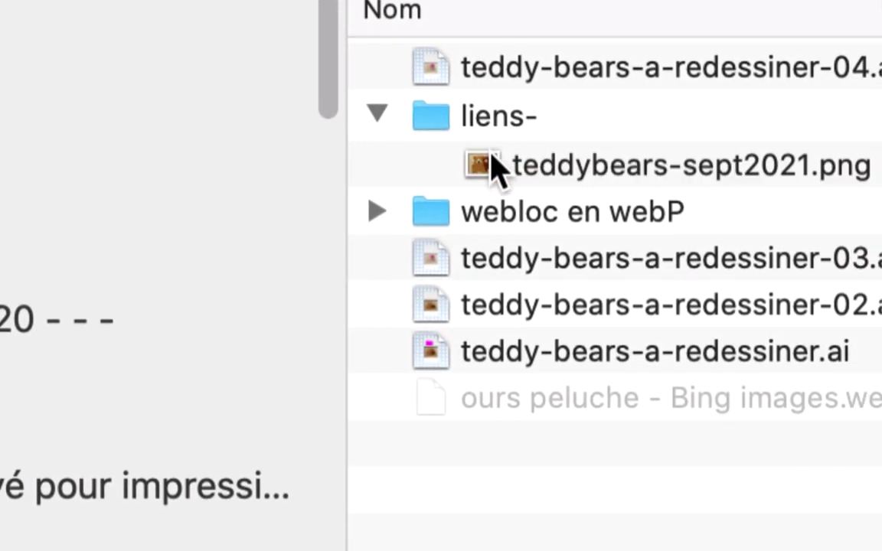
{"action": "left_click", "coordinate": [494, 162]}
{"action": "left_click", "coordinate": [377, 114]}
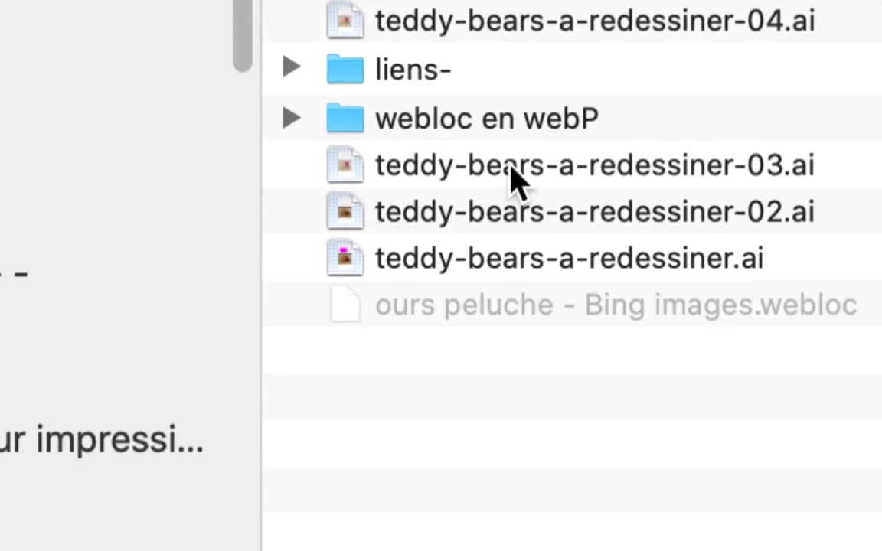
{"action": "left_click", "coordinate": [627, 176]}
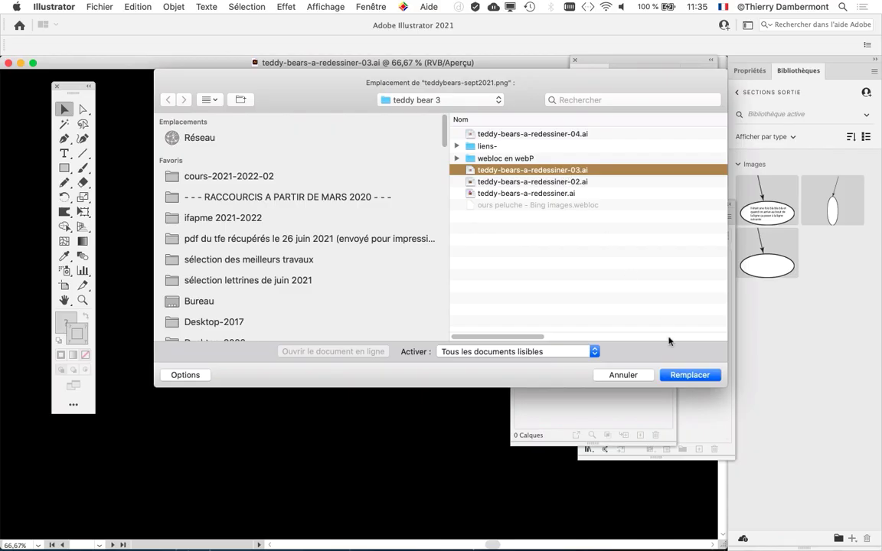
{"action": "left_click", "coordinate": [683, 373]}
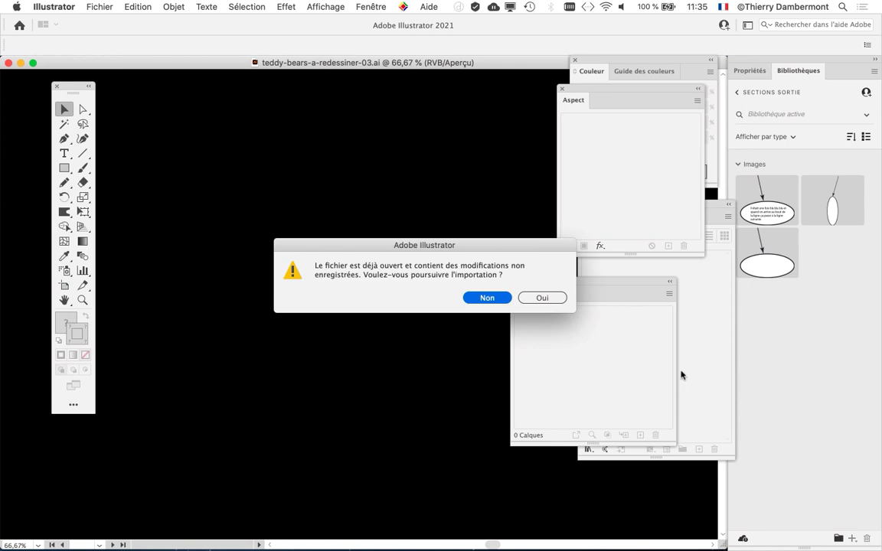
{"action": "left_click", "coordinate": [492, 299]}
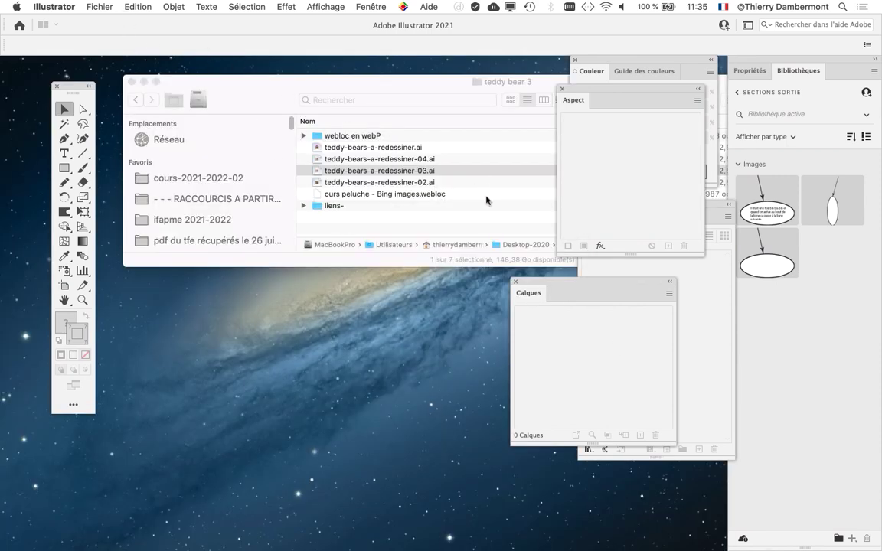
Reopen teddy-bears-a-redessiner-03.ai, replace its missing image with an Illustrator file from teddy bear 3, and close the document without saving.
{"action": "left_click", "coordinate": [486, 200]}
{"action": "double_click", "coordinate": [457, 170]}
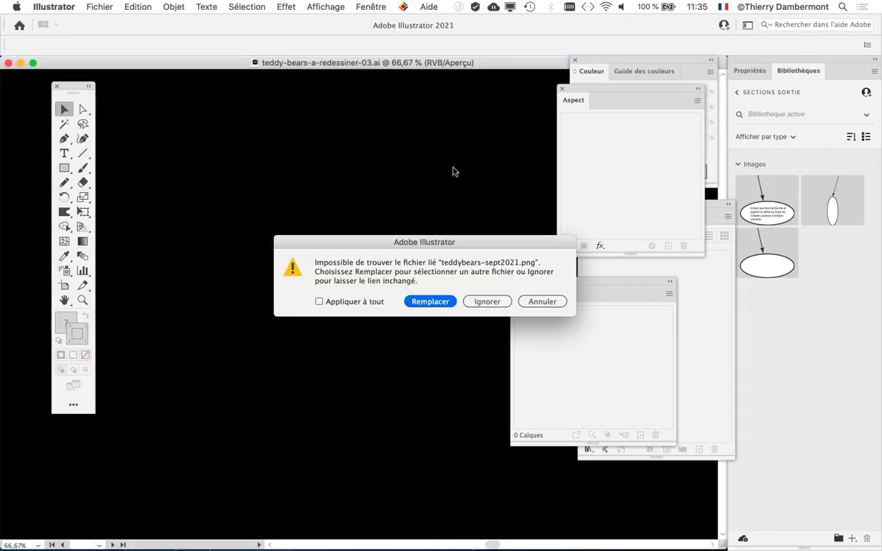
{"action": "left_click", "coordinate": [417, 301]}
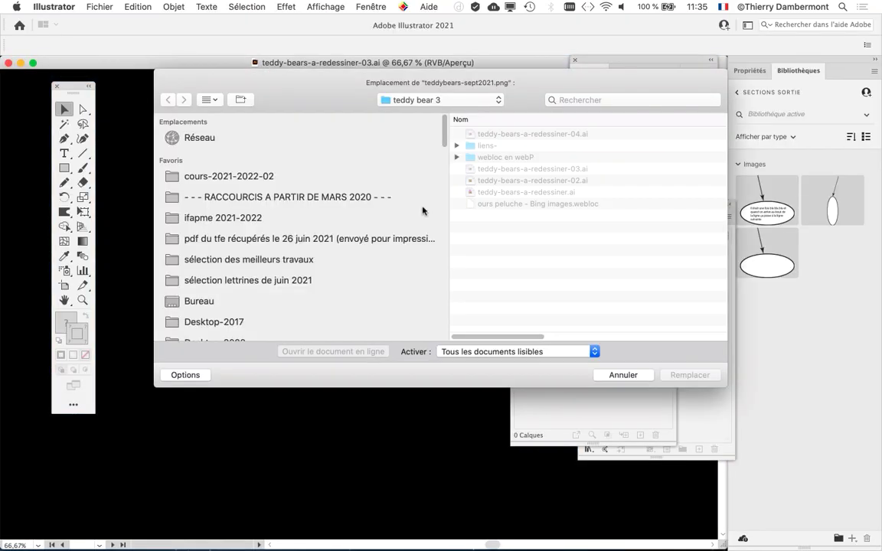
{"action": "left_click", "coordinate": [507, 170]}
{"action": "left_click", "coordinate": [689, 375]}
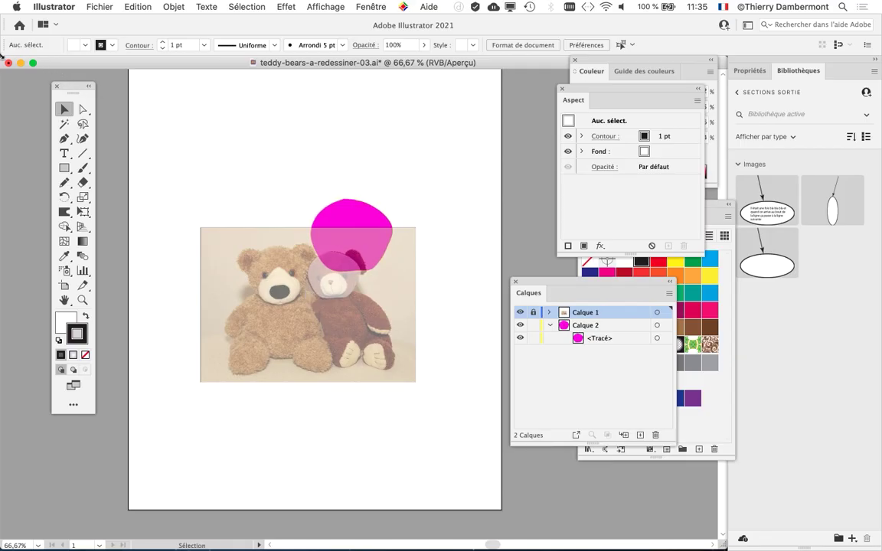
{"action": "left_click", "coordinate": [9, 63]}
{"action": "left_click", "coordinate": [427, 306]}
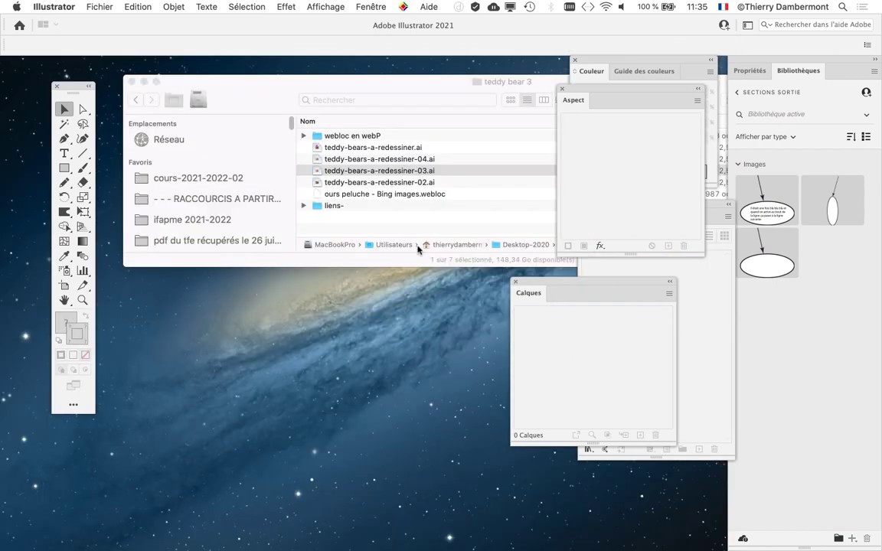
Open teddy-bears-a-redessiner-04.ai and relink its missing image to teddybears-sept2021.png in the liens- folder.
{"action": "left_click", "coordinate": [375, 216]}
{"action": "left_click", "coordinate": [457, 159]}
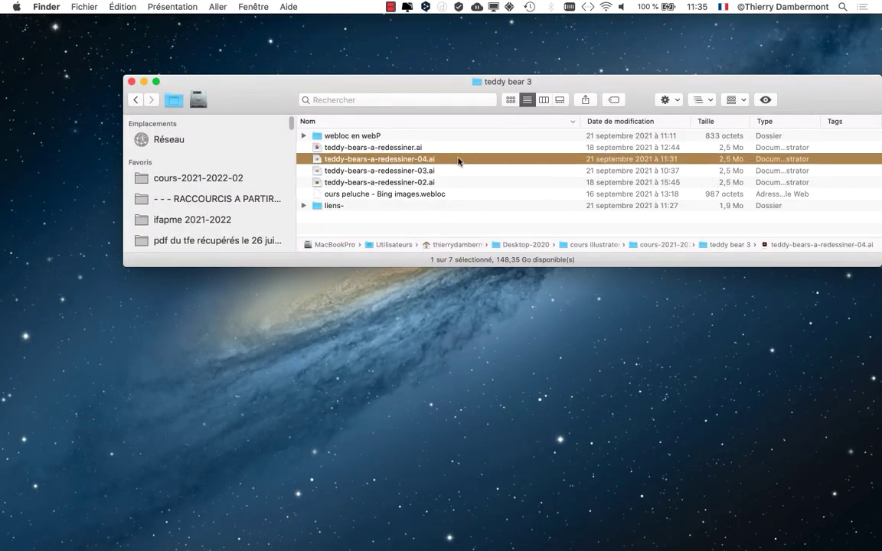
{"action": "double_click", "coordinate": [458, 161]}
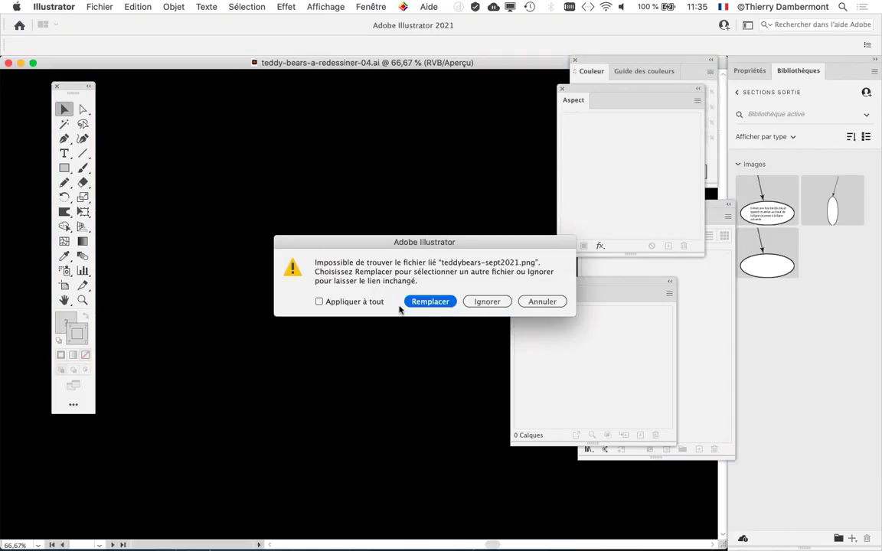
{"action": "left_click", "coordinate": [417, 303]}
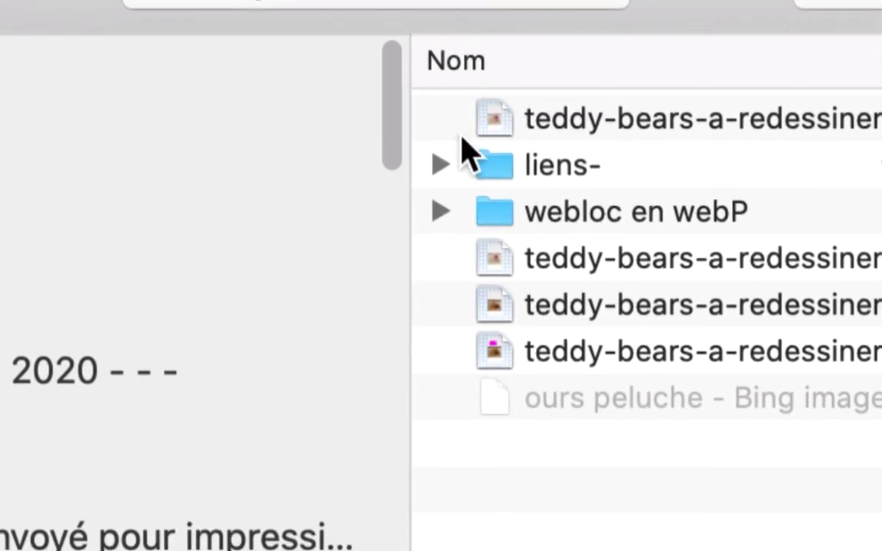
{"action": "left_click", "coordinate": [457, 146]}
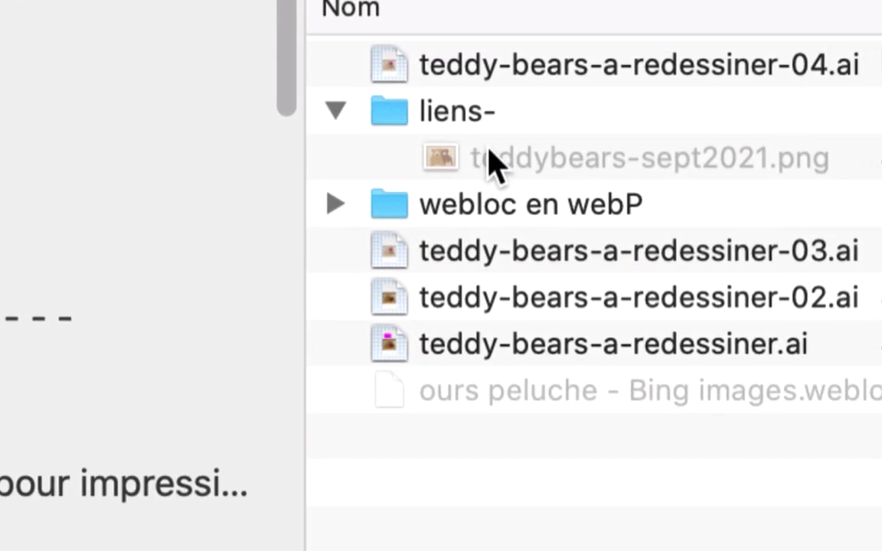
{"action": "left_click", "coordinate": [490, 161]}
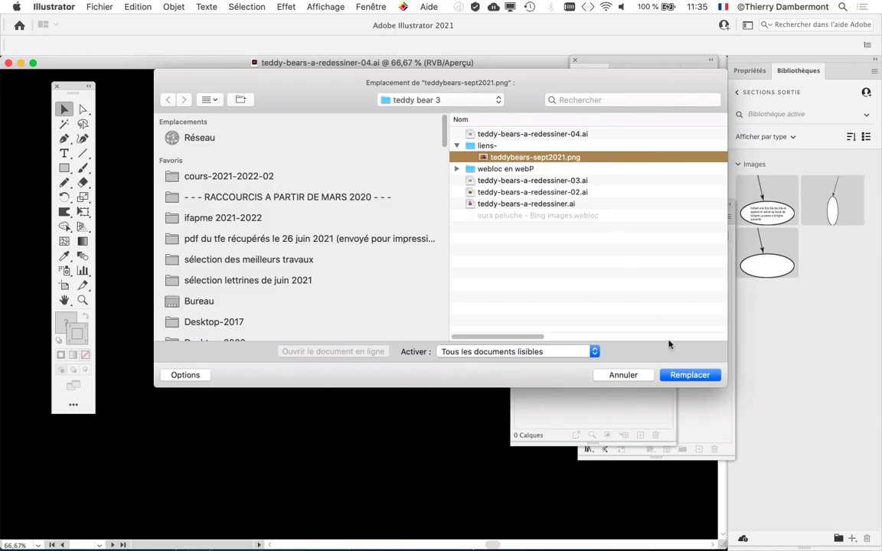
{"action": "left_click", "coordinate": [689, 376]}
Select the magenta shape on the brown bear's head and close the floating Nuancier panel group.
{"action": "left_click", "coordinate": [354, 264]}
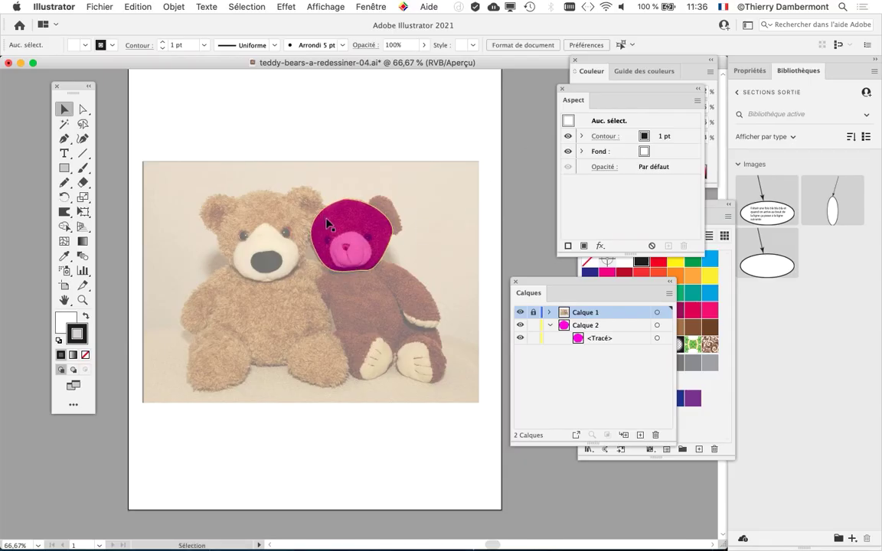
{"action": "left_click", "coordinate": [327, 224]}
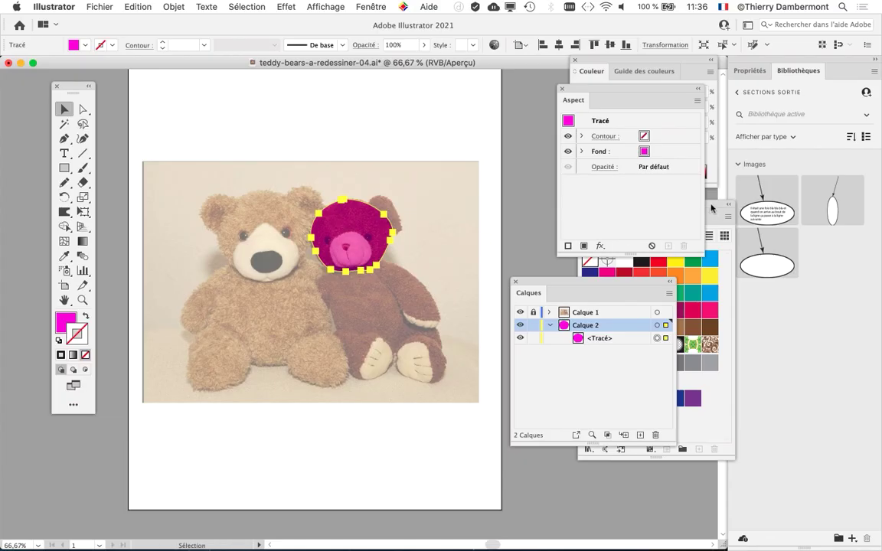
{"action": "left_click_drag", "start_coordinate": [711, 209], "coordinate": [312, 101]}
{"action": "left_click", "coordinate": [311, 99]}
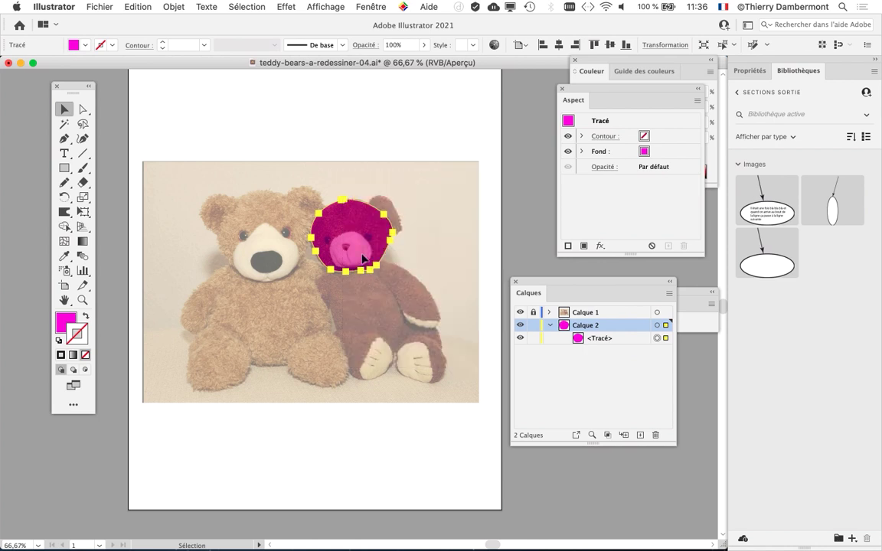
Reopen the Nuancier panel group and place it over the upper part of the artboard.
{"action": "left_click", "coordinate": [370, 6]}
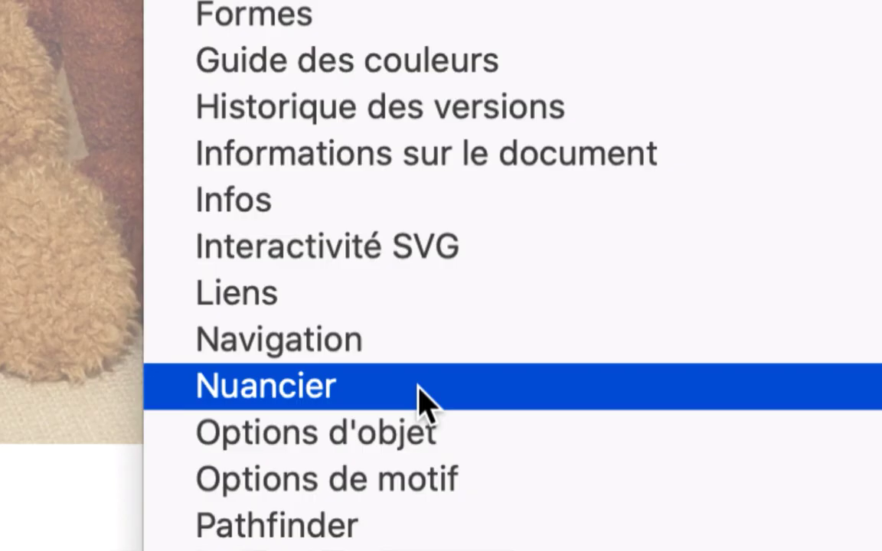
{"action": "left_click", "coordinate": [422, 398]}
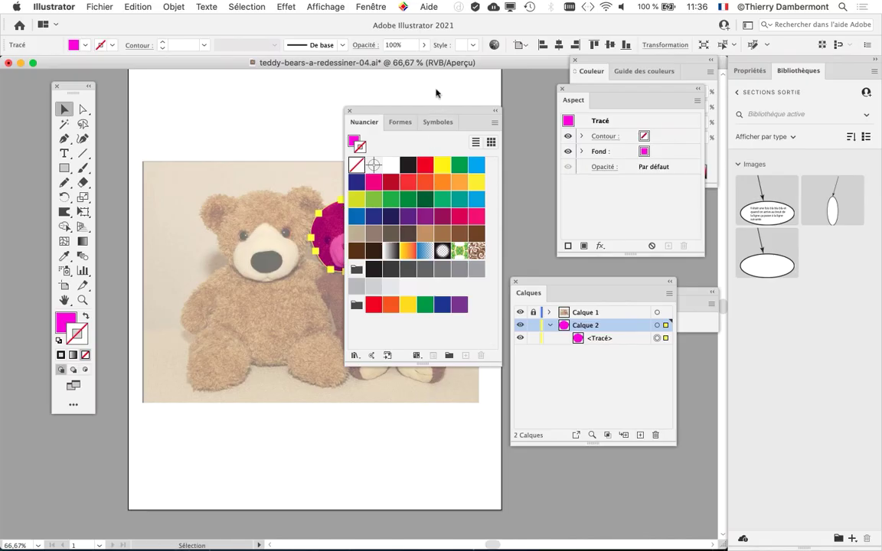
{"action": "left_click_drag", "start_coordinate": [432, 116], "coordinate": [409, 83]}
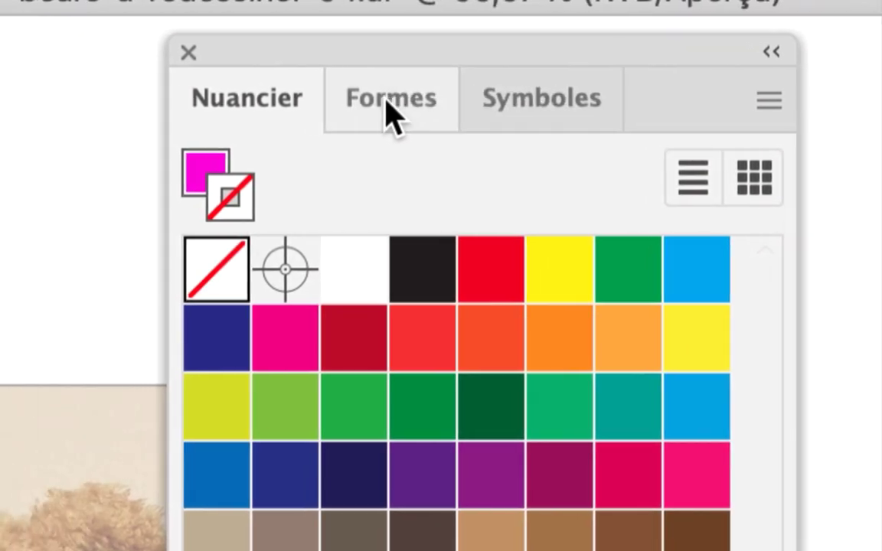
Look through the Formes and Symboles panels, then return to Nuancier and display its swatches as large thumbnails.
{"action": "left_click", "coordinate": [283, 90]}
{"action": "left_click", "coordinate": [433, 90]}
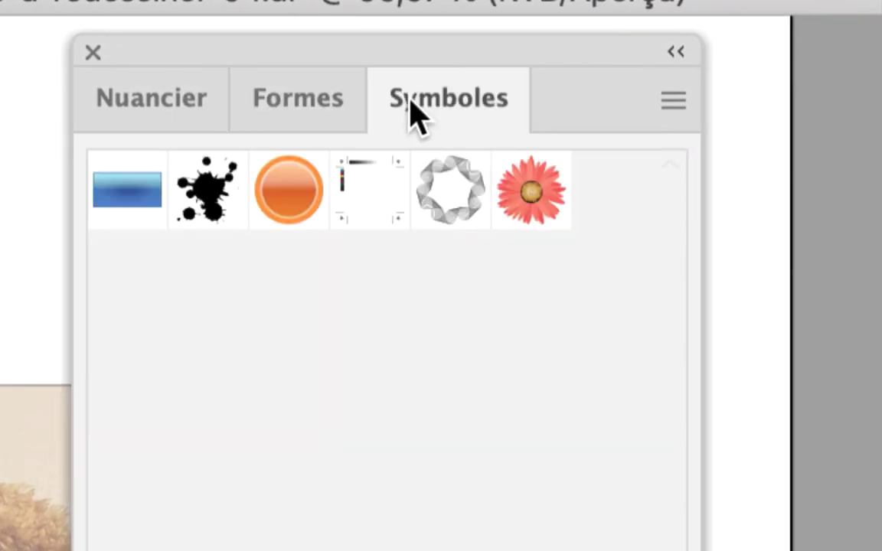
{"action": "left_click", "coordinate": [344, 115]}
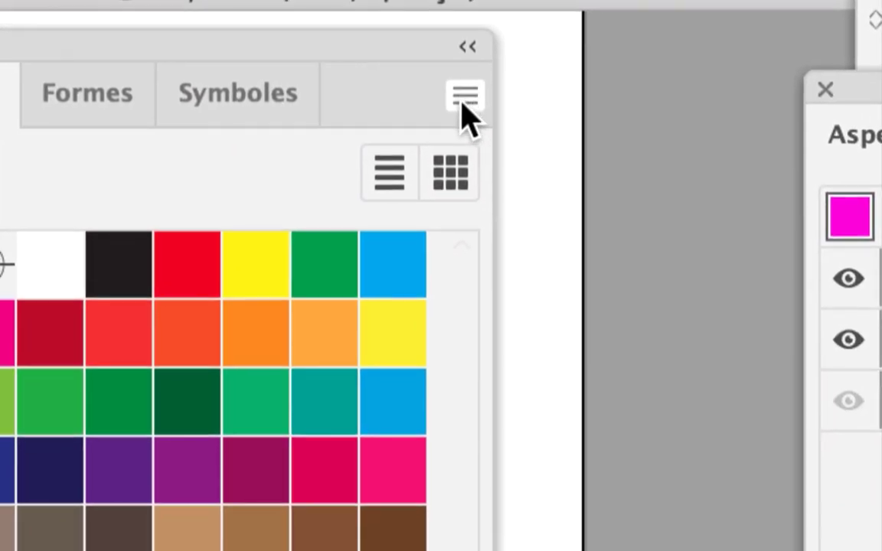
{"action": "left_click", "coordinate": [459, 100]}
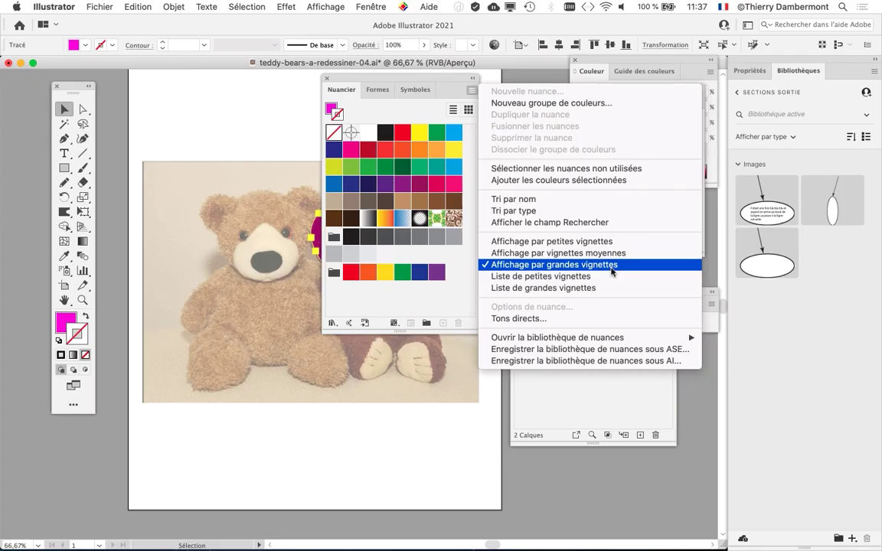
{"action": "left_click", "coordinate": [613, 267]}
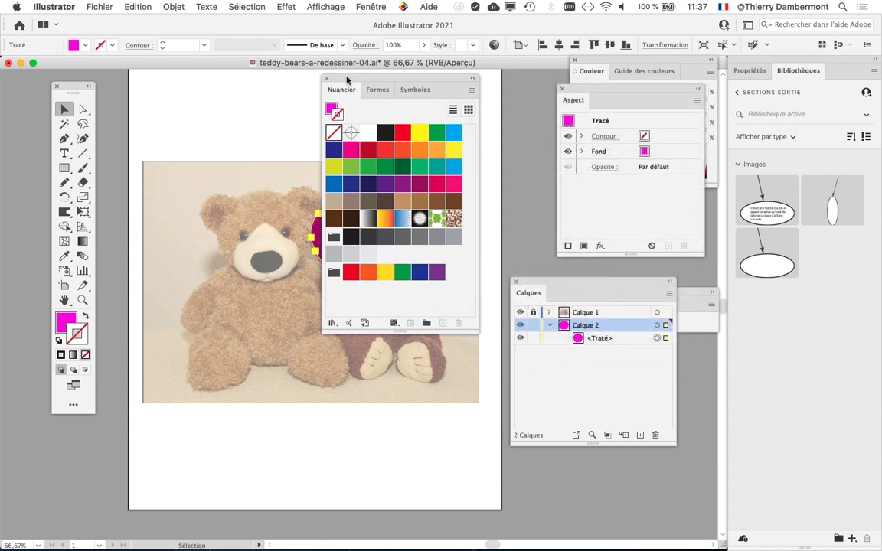
Collapse and re-expand the Nuancier panel group, then dock it beneath the Aspect panel.
{"action": "double_click", "coordinate": [426, 76]}
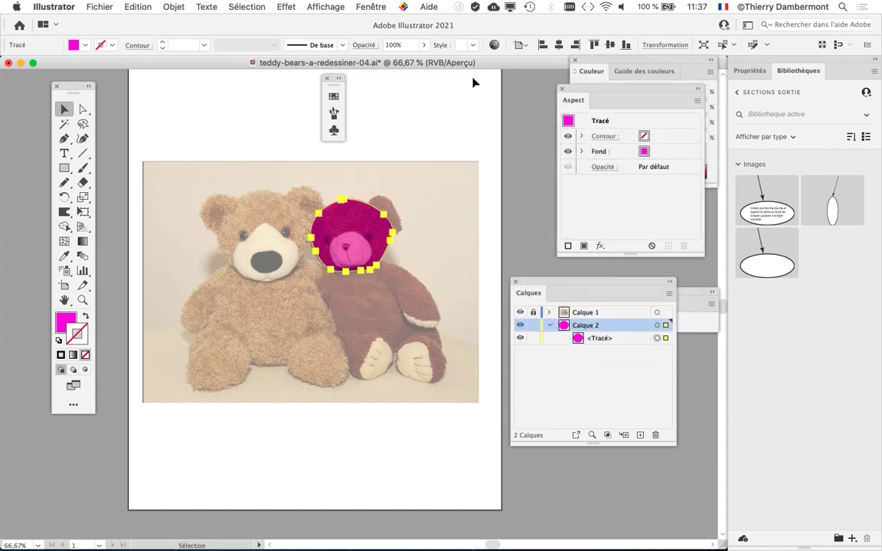
{"action": "left_click", "coordinate": [337, 78]}
{"action": "left_click_drag", "start_coordinate": [332, 78], "coordinate": [691, 250]}
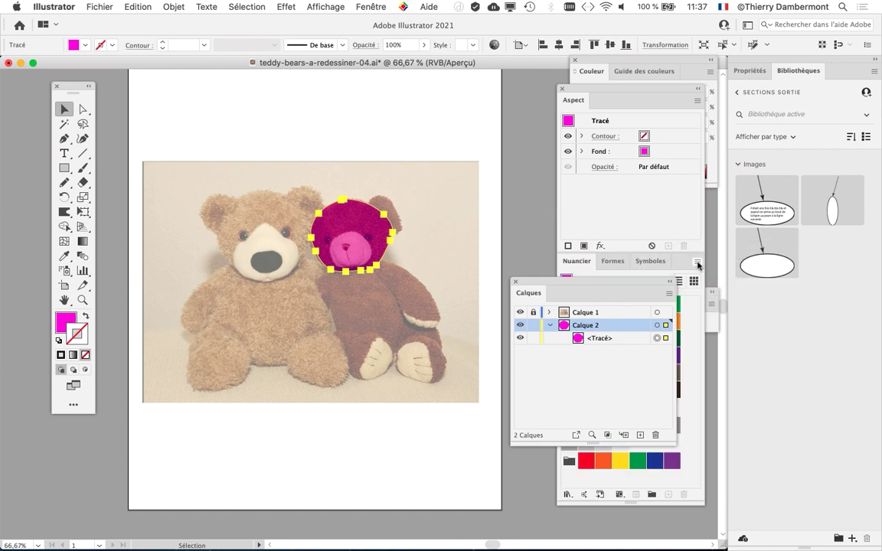
Collapse the combined Aspect group, detach Nuancier as a separate floating panel, and close the remaining collapsed group.
{"action": "left_click", "coordinate": [697, 90]}
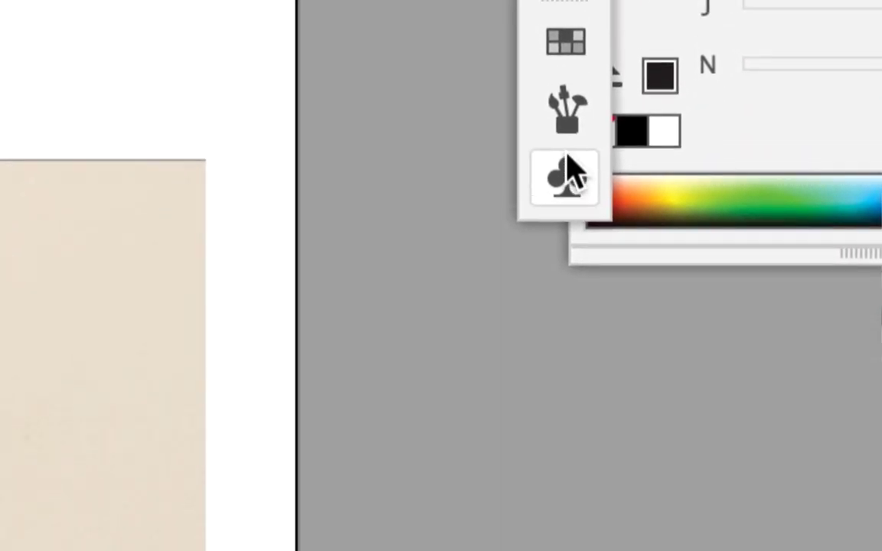
{"action": "left_click", "coordinate": [566, 42]}
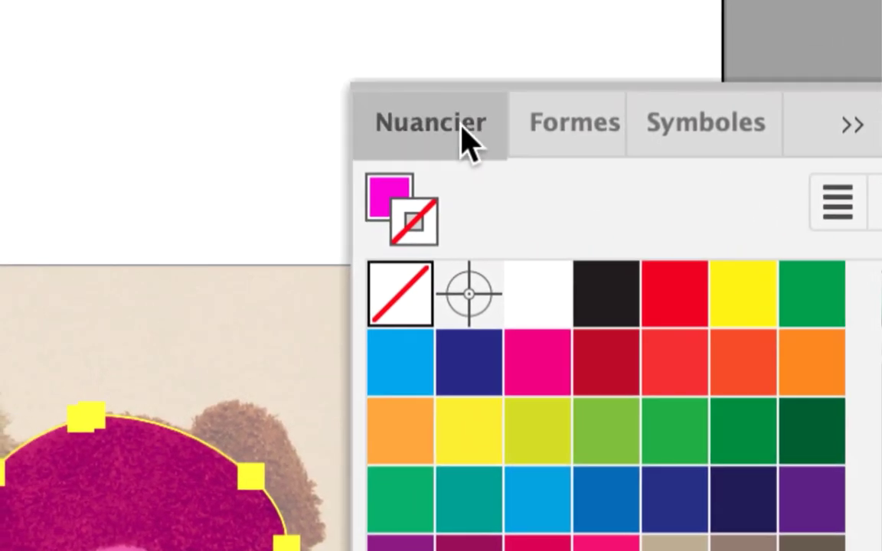
{"action": "left_click_drag", "start_coordinate": [461, 126], "coordinate": [377, 111]}
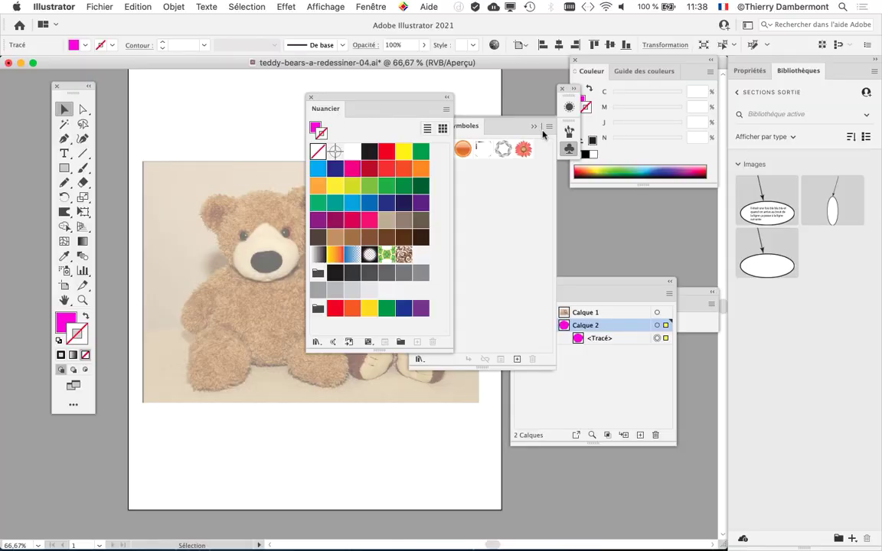
{"action": "left_click", "coordinate": [542, 132]}
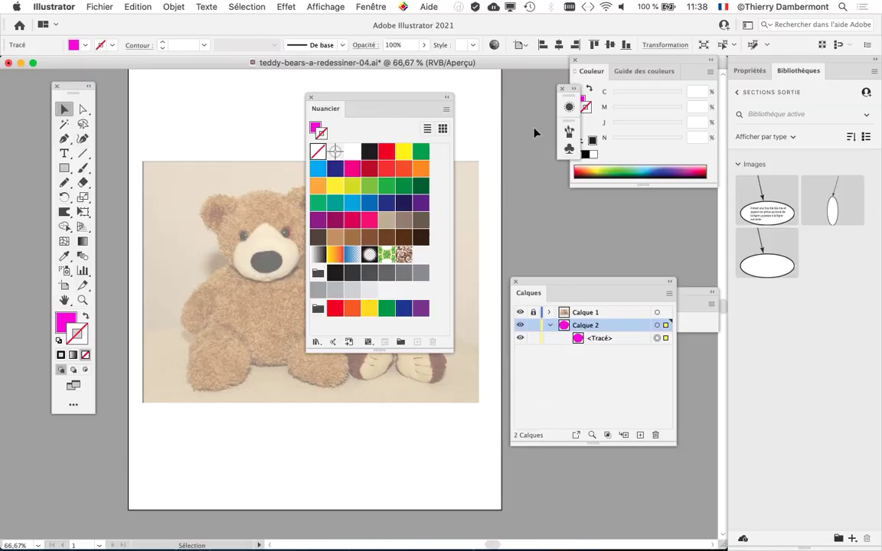
{"action": "left_click", "coordinate": [562, 88]}
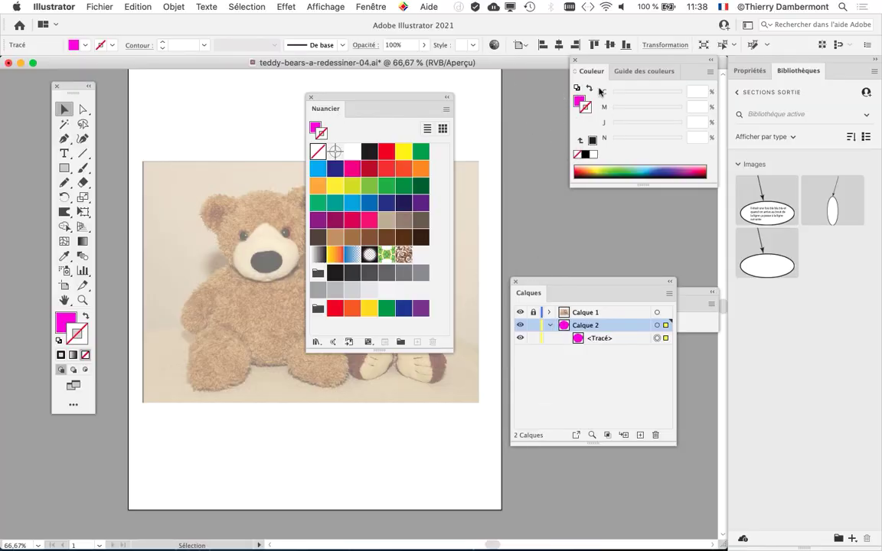
Close the Couleur panel, collapse the Propriétés and Bibliothèques dock, and widen the document window into the freed space.
{"action": "left_click", "coordinate": [575, 61]}
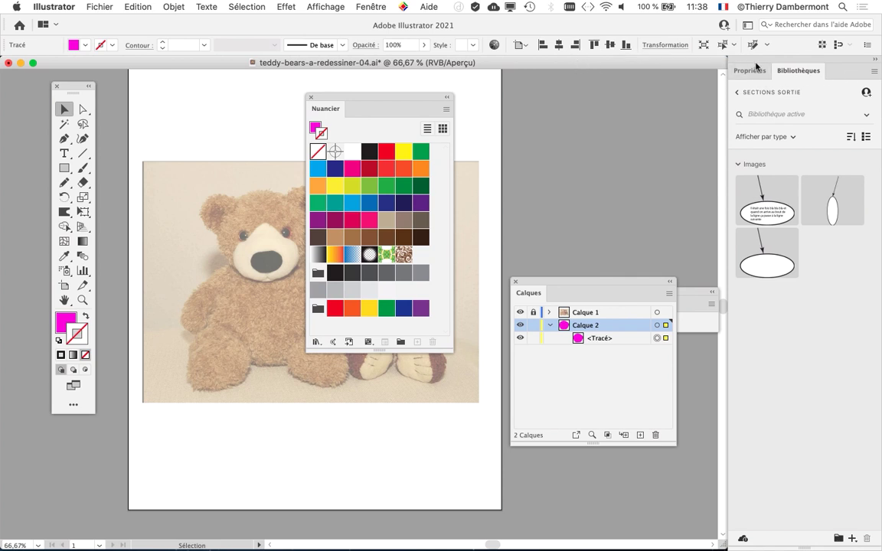
{"action": "left_click", "coordinate": [878, 61]}
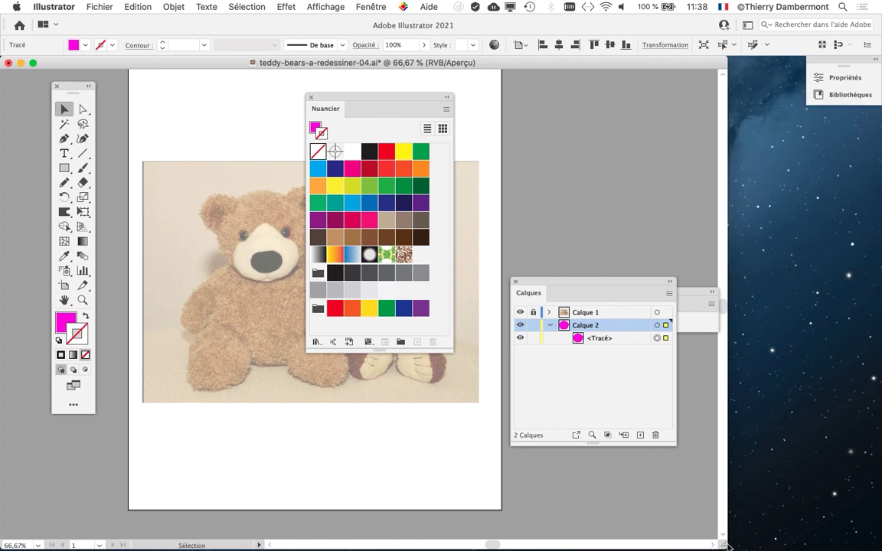
{"action": "left_click_drag", "start_coordinate": [722, 545], "coordinate": [881, 545]}
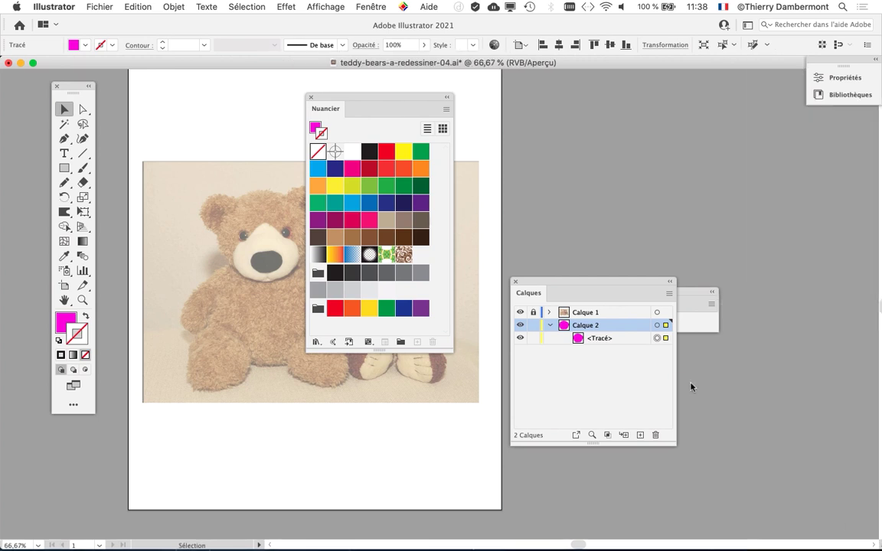
Close the Contour and Calques panels and place Nuancier beside the artboard, clear of the bears.
{"action": "left_click_drag", "start_coordinate": [548, 288], "coordinate": [631, 67]}
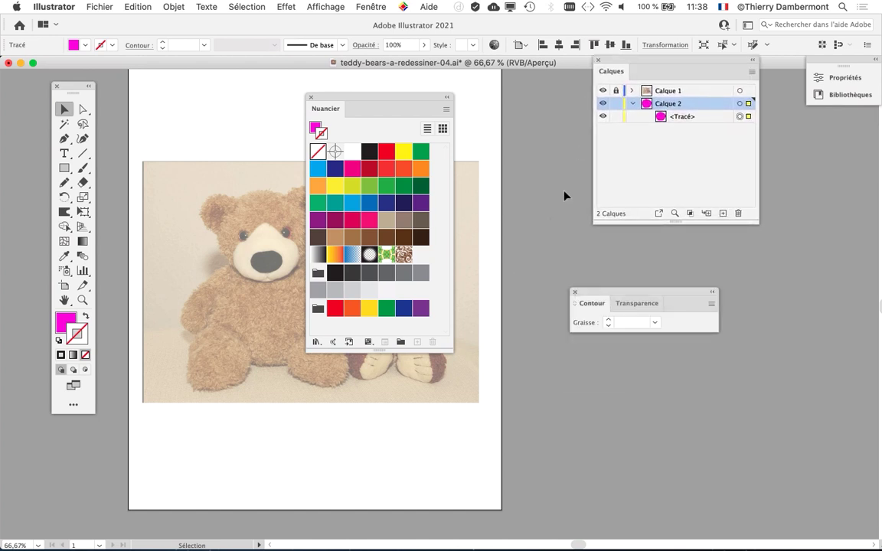
{"action": "left_click", "coordinate": [573, 291]}
{"action": "left_click_drag", "start_coordinate": [396, 98], "coordinate": [732, 157]}
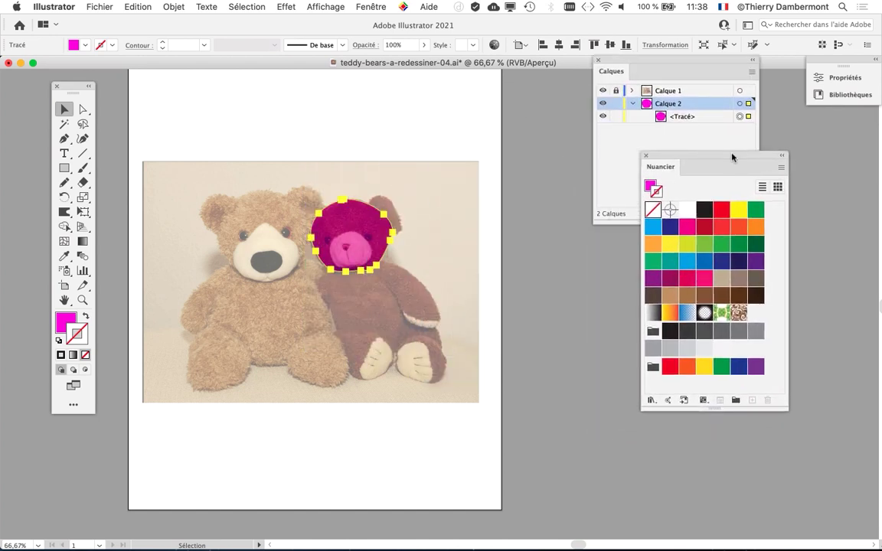
{"action": "left_click", "coordinate": [600, 61]}
{"action": "left_click_drag", "start_coordinate": [687, 156], "coordinate": [620, 96]}
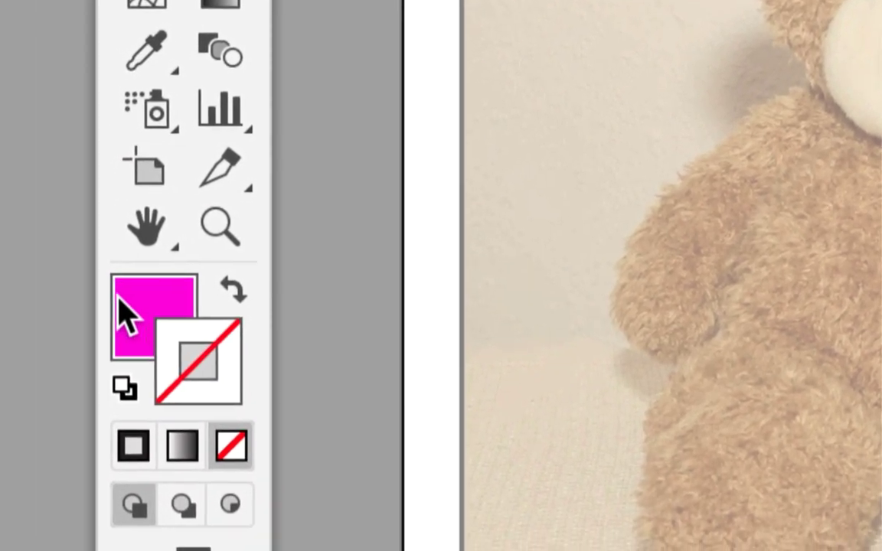
Make the fill active, move the Couleur panel clear of Nuancier, and apply the Blanc swatch to the head path.
{"action": "left_click", "coordinate": [122, 305]}
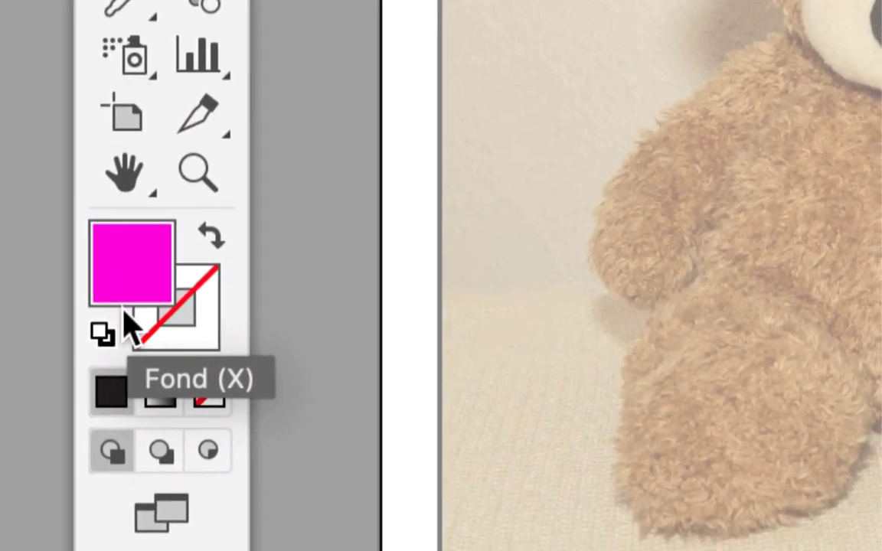
{"action": "left_click", "coordinate": [136, 325]}
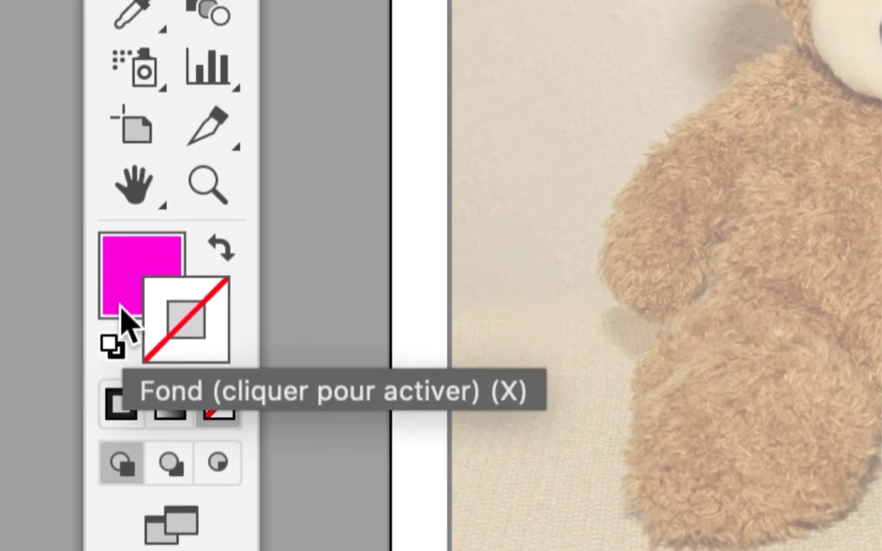
{"action": "left_click", "coordinate": [128, 301]}
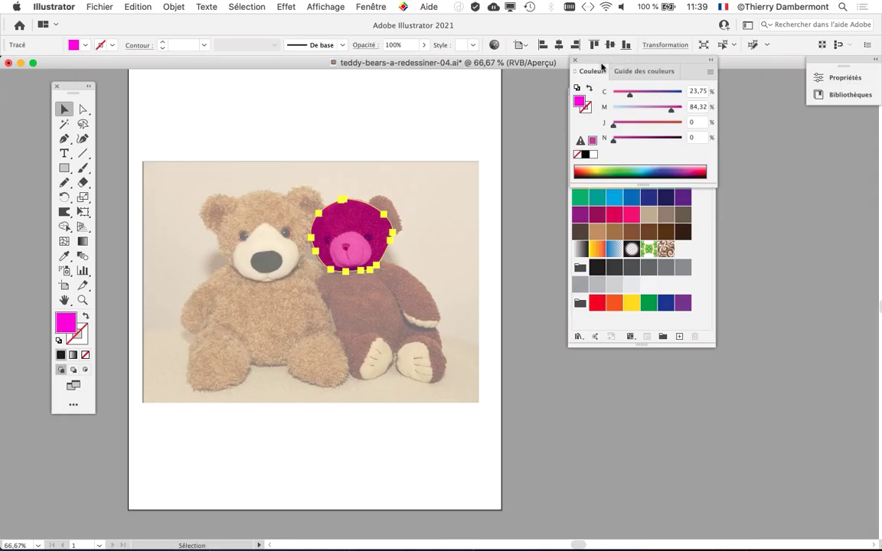
{"action": "left_click_drag", "start_coordinate": [603, 67], "coordinate": [811, 147]}
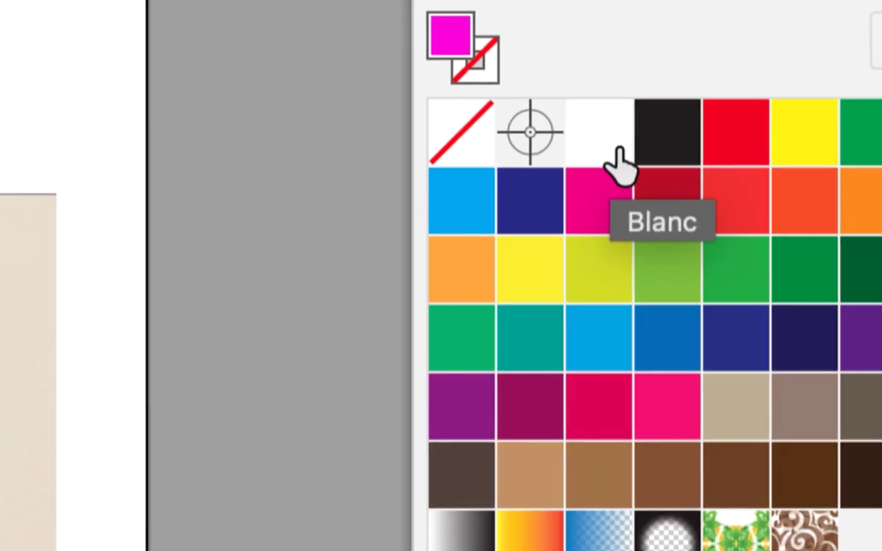
{"action": "left_click", "coordinate": [621, 157]}
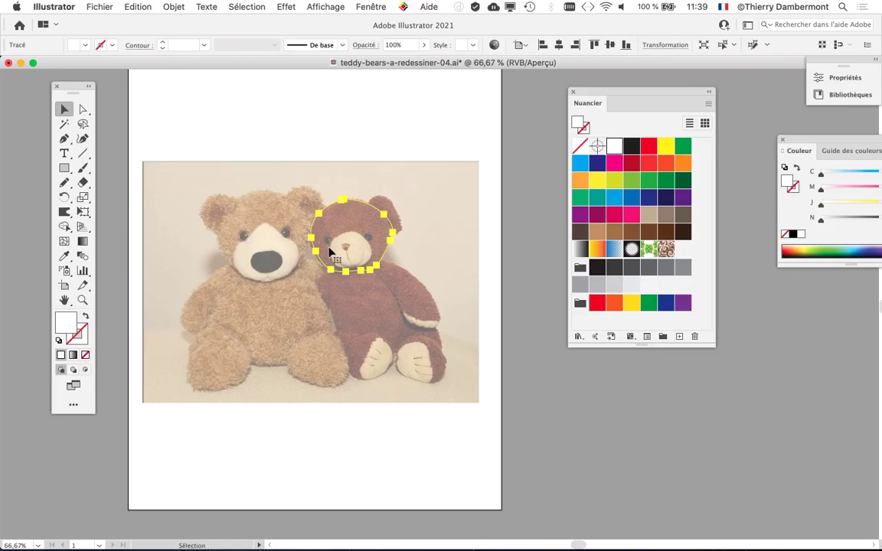
Enlarge the view to 100 % and rearrange the tools and Nuancier panels on either side of the bears.
{"action": "scroll", "coordinate": [336, 245], "scroll_direction": "up", "scroll_amount": 2}
{"action": "scroll", "coordinate": [343, 241], "scroll_direction": "down", "scroll_amount": 1}
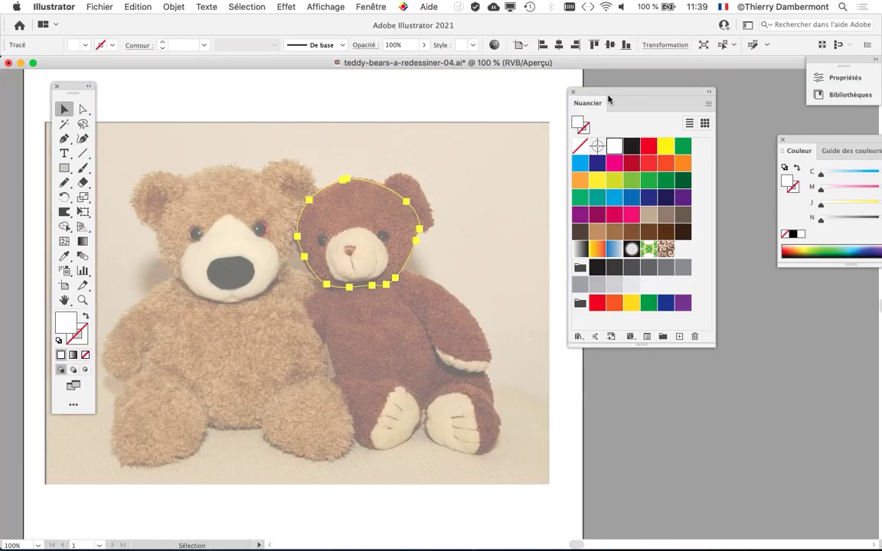
{"action": "left_click_drag", "start_coordinate": [609, 100], "coordinate": [758, 93]}
{"action": "left_click_drag", "start_coordinate": [451, 161], "coordinate": [524, 125]}
{"action": "left_click_drag", "start_coordinate": [67, 88], "coordinate": [51, 108]}
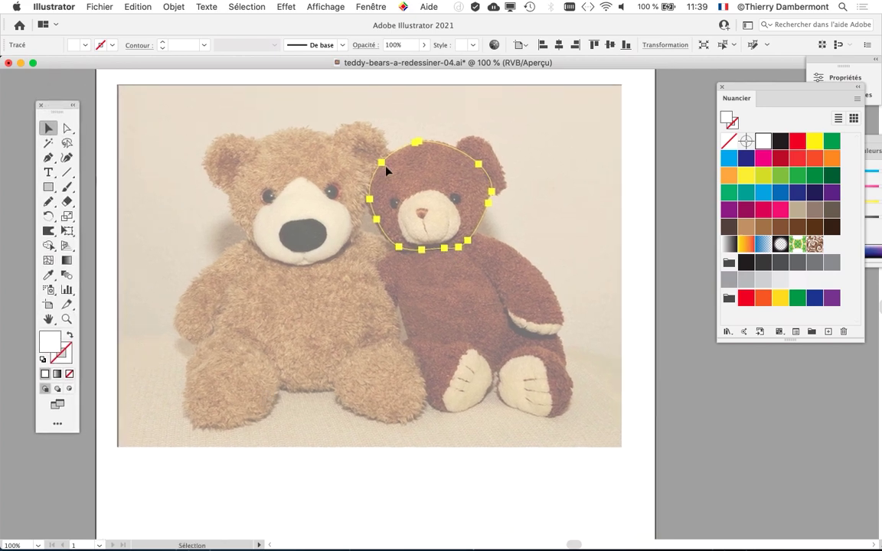
{"action": "left_click_drag", "start_coordinate": [771, 87], "coordinate": [641, 102]}
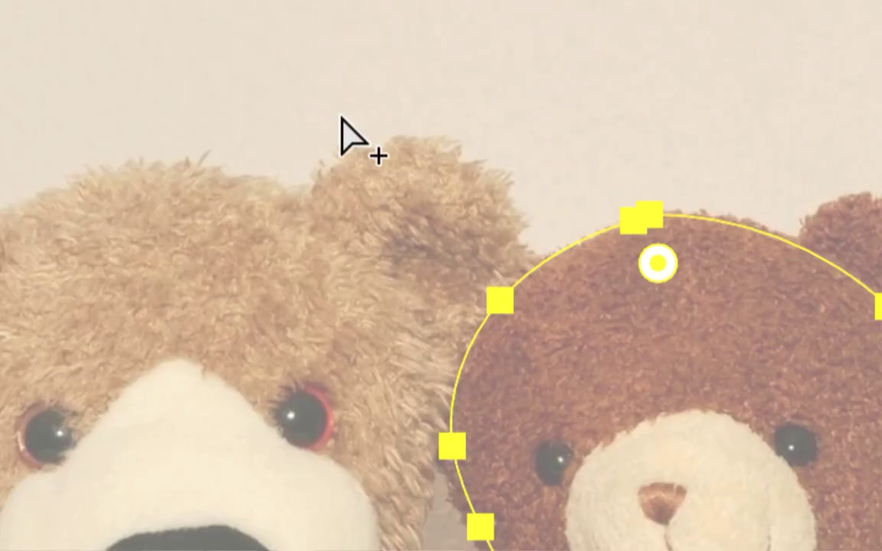
Deselect the head path, select it again with a marquee across the brown bear's head, and clear the selection.
{"action": "left_click", "coordinate": [341, 120]}
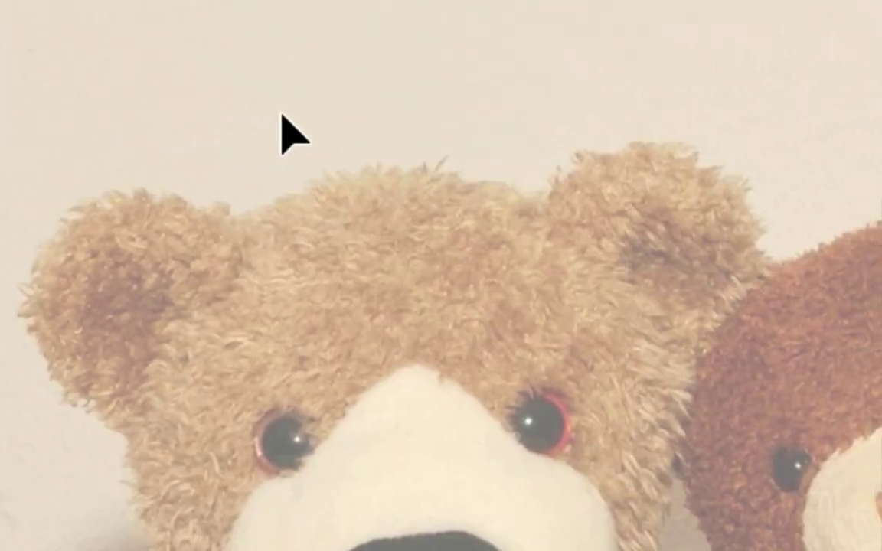
{"action": "left_click_drag", "start_coordinate": [297, 136], "coordinate": [881, 550]}
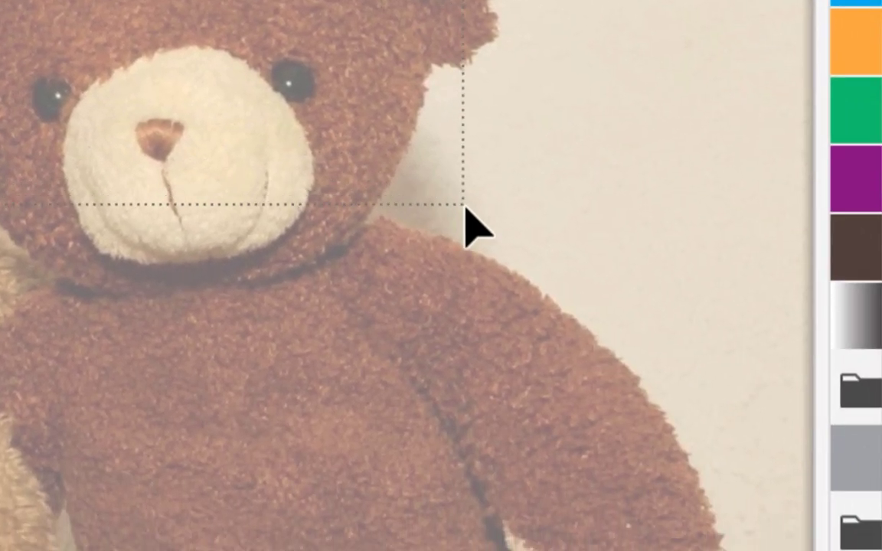
{"action": "left_click_drag", "start_coordinate": [475, 226], "coordinate": [478, 231]}
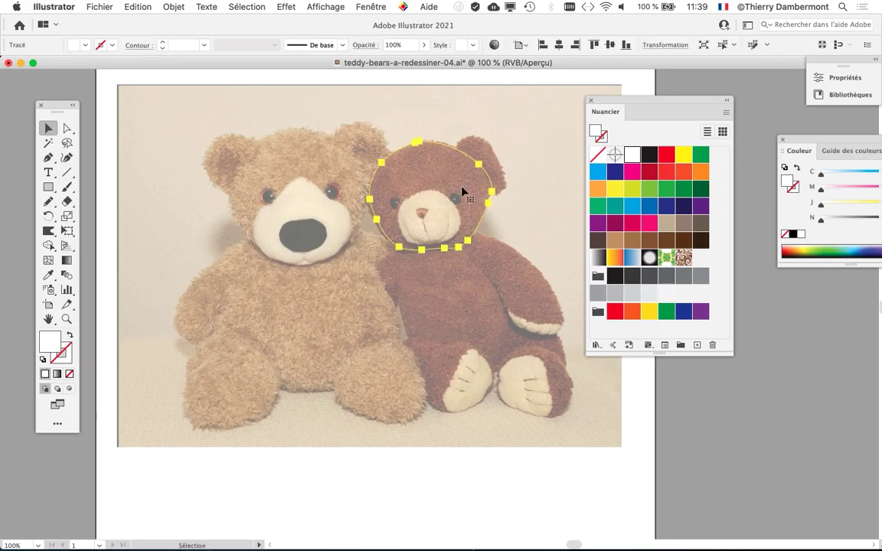
{"action": "left_click_drag", "start_coordinate": [498, 188], "coordinate": [496, 189]}
{"action": "left_click", "coordinate": [280, 258]}
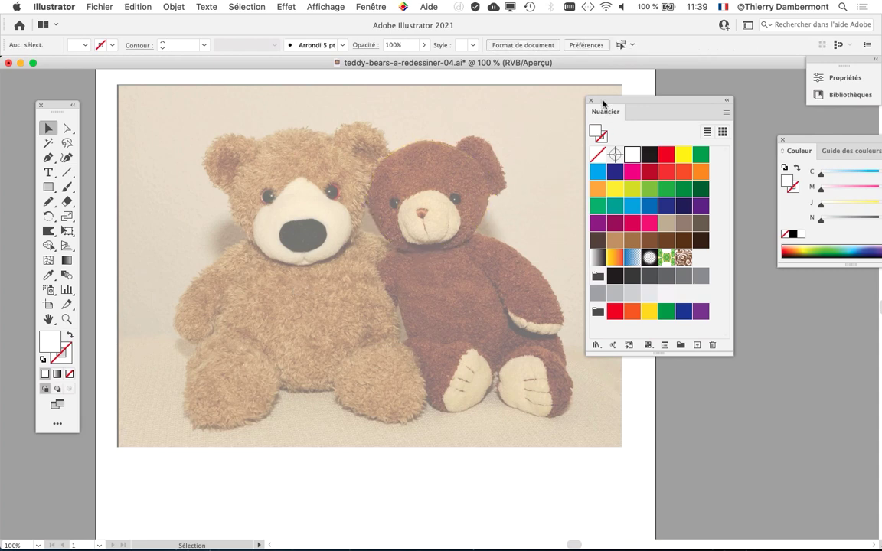
Reposition the Nuancier and tools panels, select the brown bear's head path with a marquee, and give it a Noir stroke.
{"action": "left_click_drag", "start_coordinate": [605, 110], "coordinate": [624, 82]}
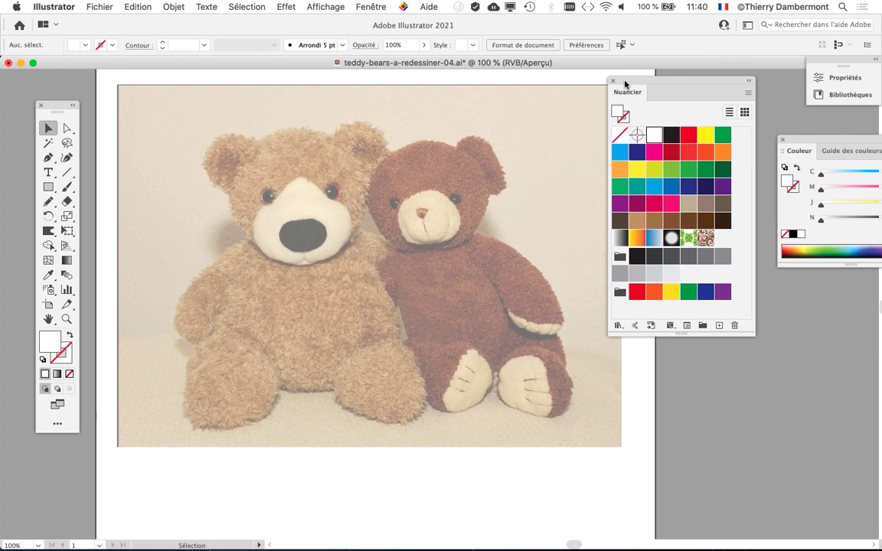
{"action": "left_click_drag", "start_coordinate": [59, 108], "coordinate": [60, 85]}
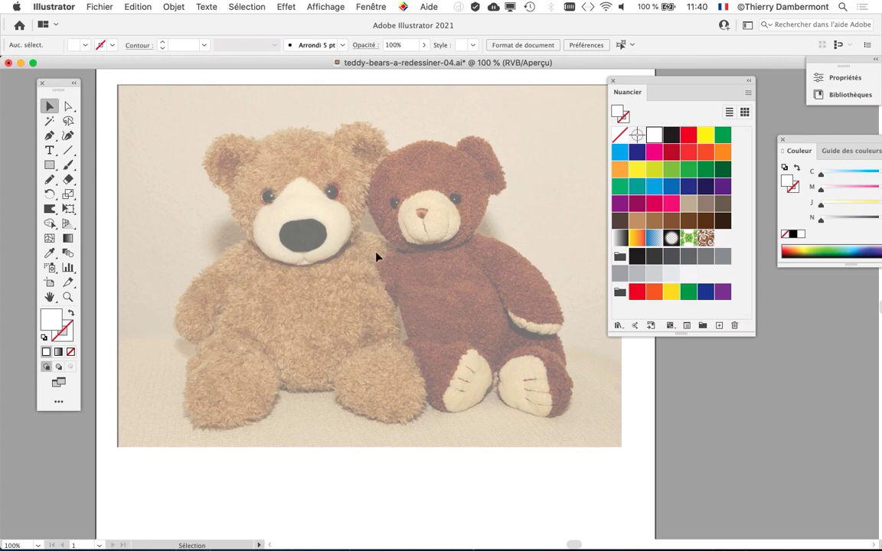
{"action": "left_click_drag", "start_coordinate": [342, 137], "coordinate": [414, 222]}
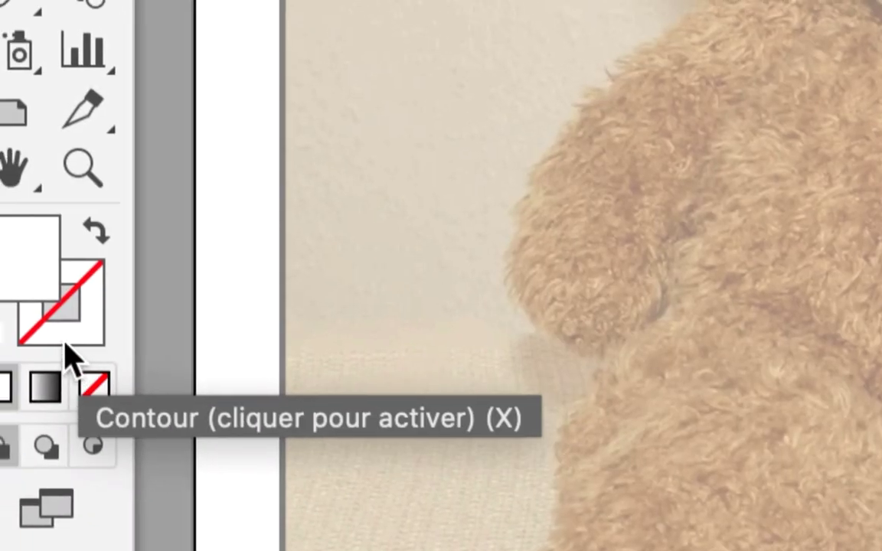
{"action": "left_click", "coordinate": [46, 306]}
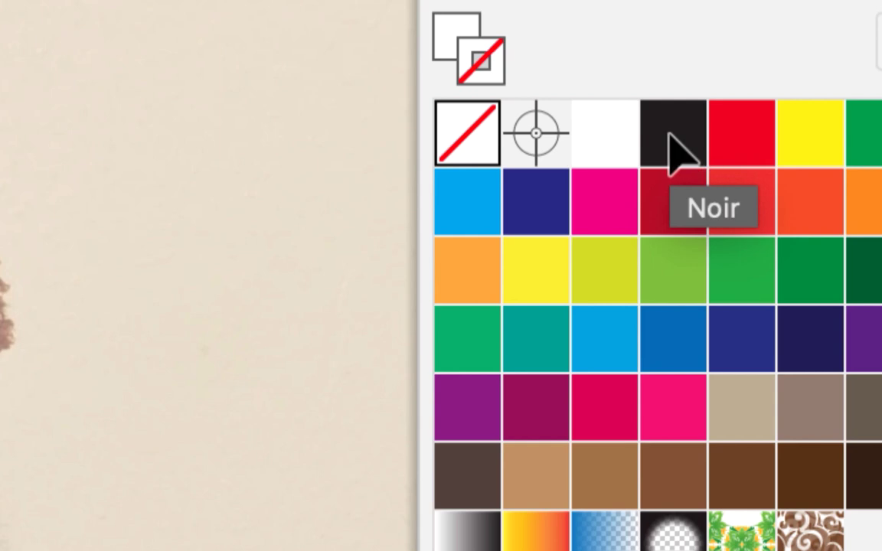
{"action": "left_click", "coordinate": [674, 145]}
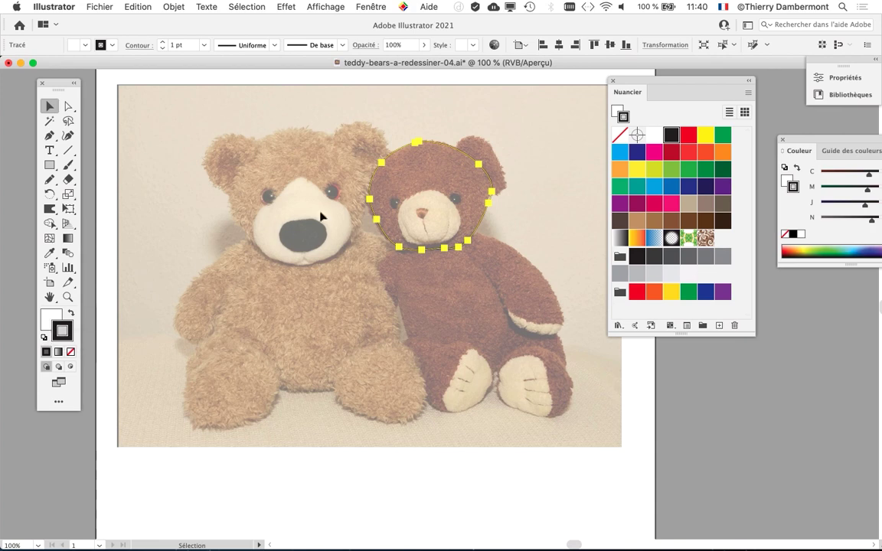
Toggle the active fill and stroke, deselect the head path to view its black outline, and select it again.
{"action": "left_click_drag", "start_coordinate": [627, 86], "coordinate": [607, 71]}
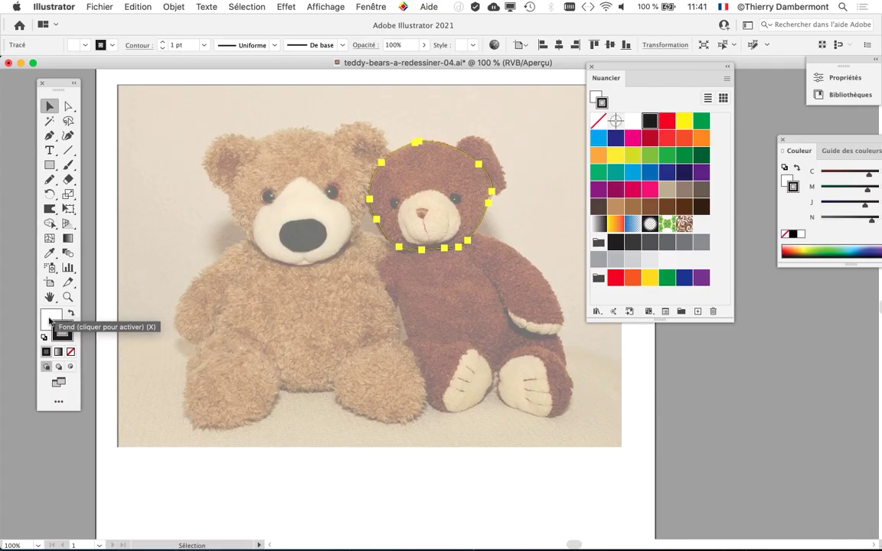
{"action": "key", "text": "x"}
{"action": "left_click_drag", "start_coordinate": [619, 69], "coordinate": [628, 107]}
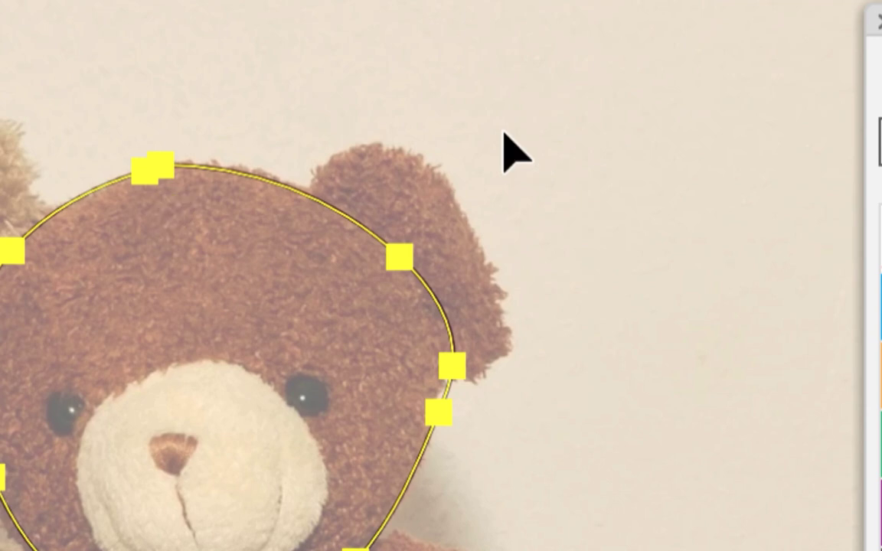
{"action": "left_click", "coordinate": [504, 134]}
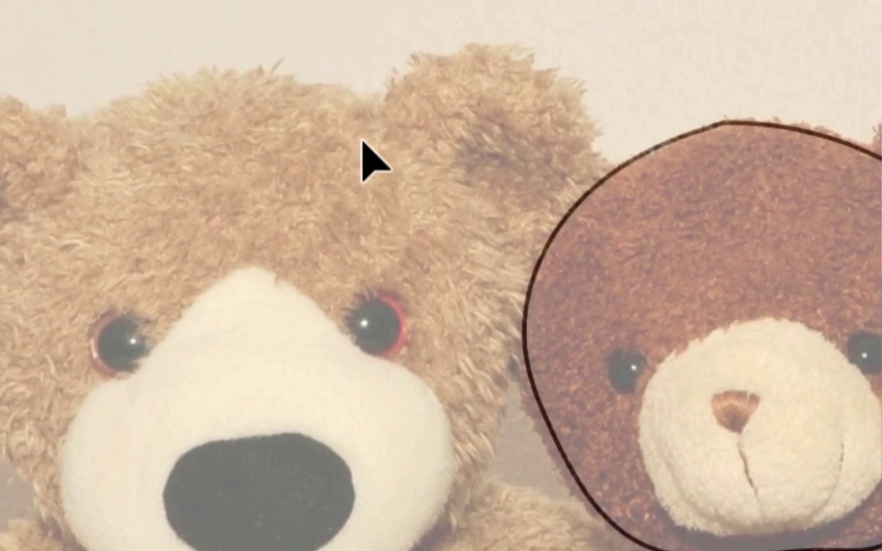
{"action": "left_click_drag", "start_coordinate": [528, 108], "coordinate": [693, 232]}
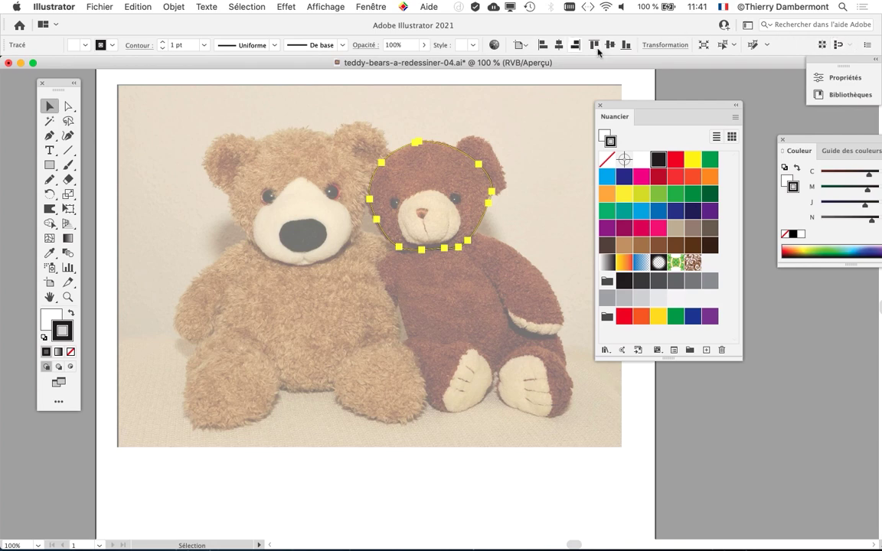
Move Nuancier away from the photo, reopen the Contour panel, and place it near the brown bear's head.
{"action": "left_click", "coordinate": [366, 7]}
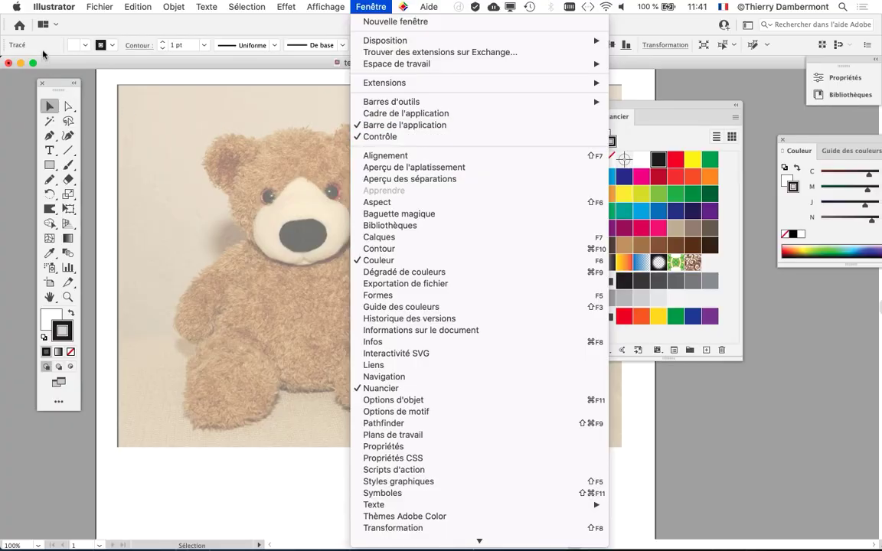
{"action": "left_click", "coordinate": [42, 51]}
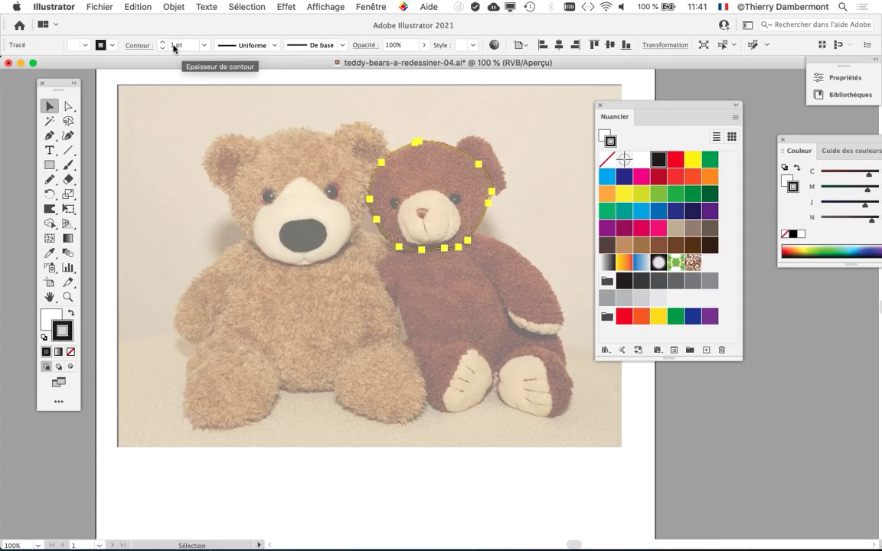
{"action": "left_click_drag", "start_coordinate": [616, 110], "coordinate": [732, 92]}
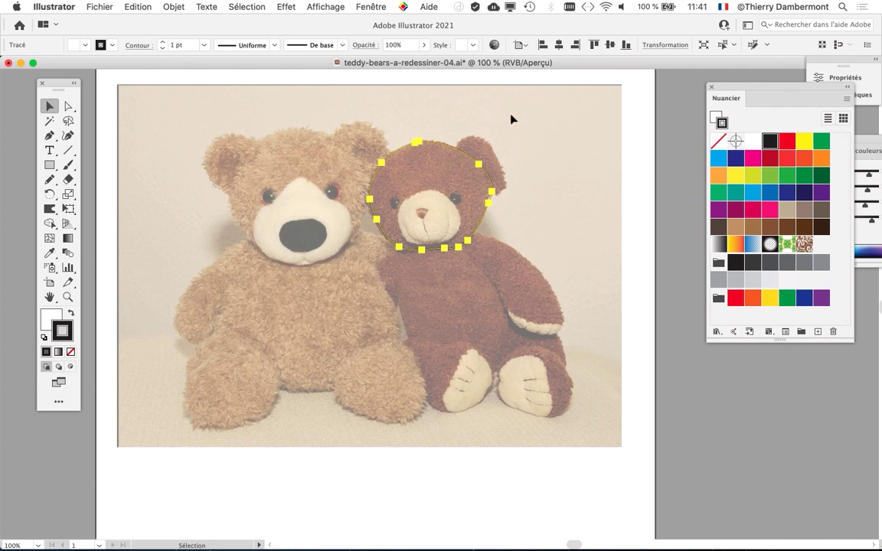
{"action": "left_click_drag", "start_coordinate": [314, 133], "coordinate": [293, 122]}
{"action": "left_click", "coordinate": [373, 7]}
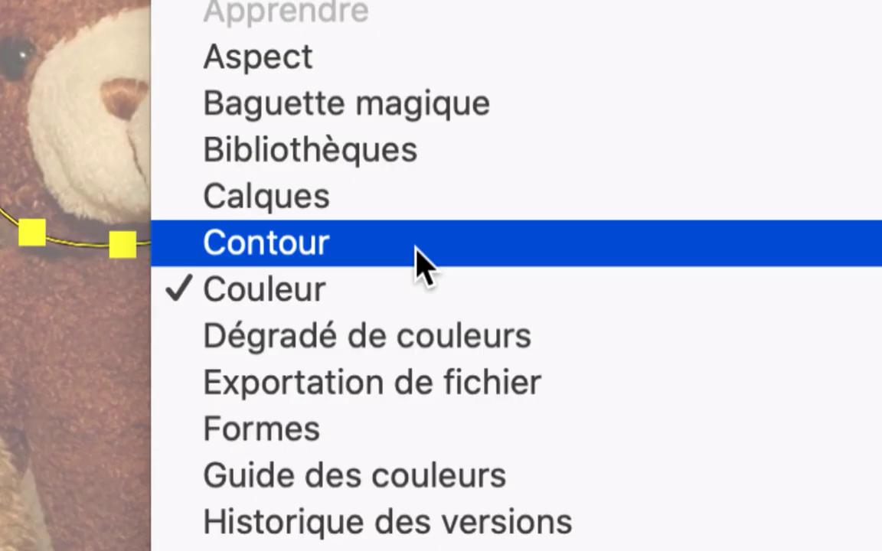
{"action": "left_click", "coordinate": [416, 247]}
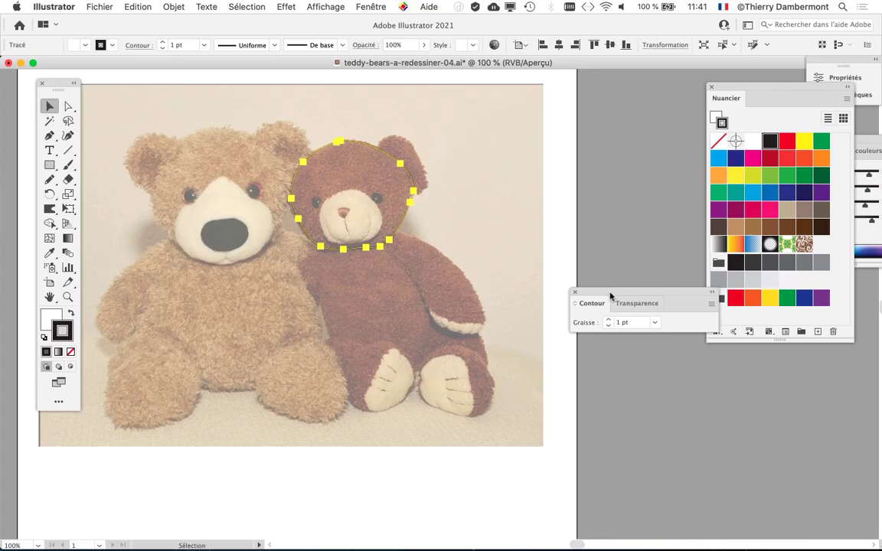
{"action": "left_click_drag", "start_coordinate": [611, 295], "coordinate": [532, 105]}
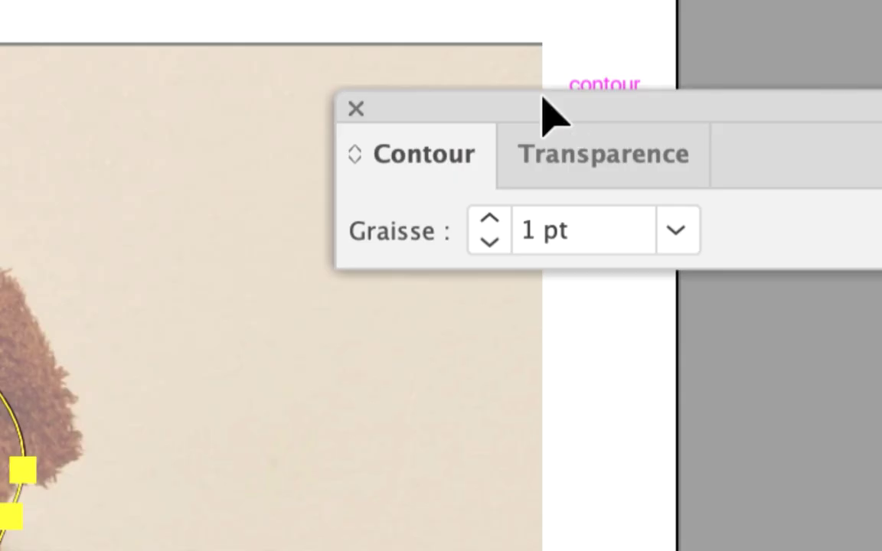
Set the stroke weight of the head path to 3 pt.
{"action": "scroll", "coordinate": [540, 104], "scroll_direction": "down", "scroll_amount": 3}
{"action": "scroll", "coordinate": [540, 104], "scroll_direction": "left", "scroll_amount": 3}
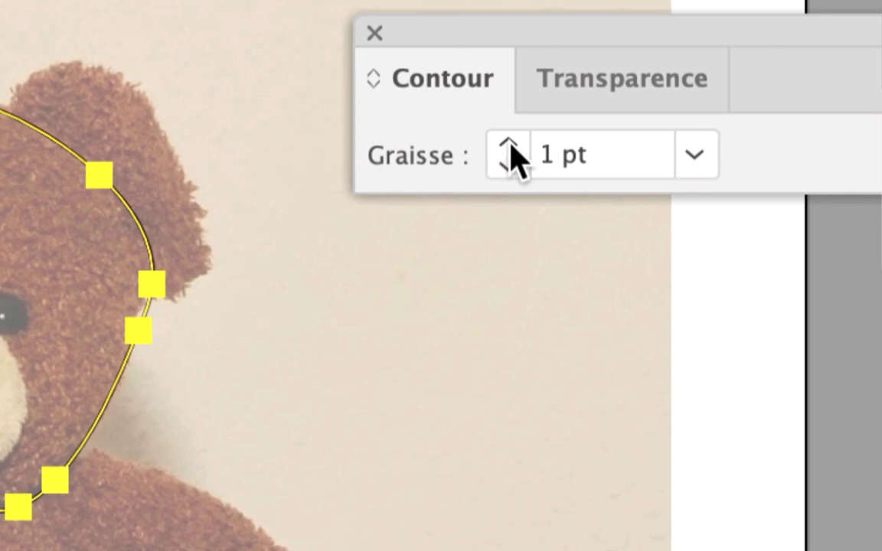
{"action": "left_click", "coordinate": [508, 145]}
{"action": "left_click", "coordinate": [509, 145]}
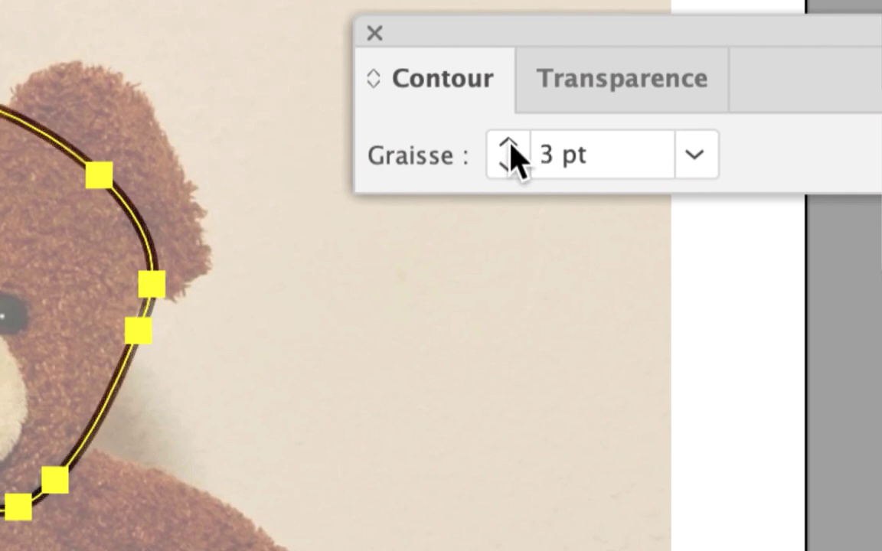
Set the stroke weight of the head path to 5 pt and move the Contour panel away from the brown bear's head.
{"action": "left_click", "coordinate": [509, 146]}
{"action": "left_click", "coordinate": [508, 145]}
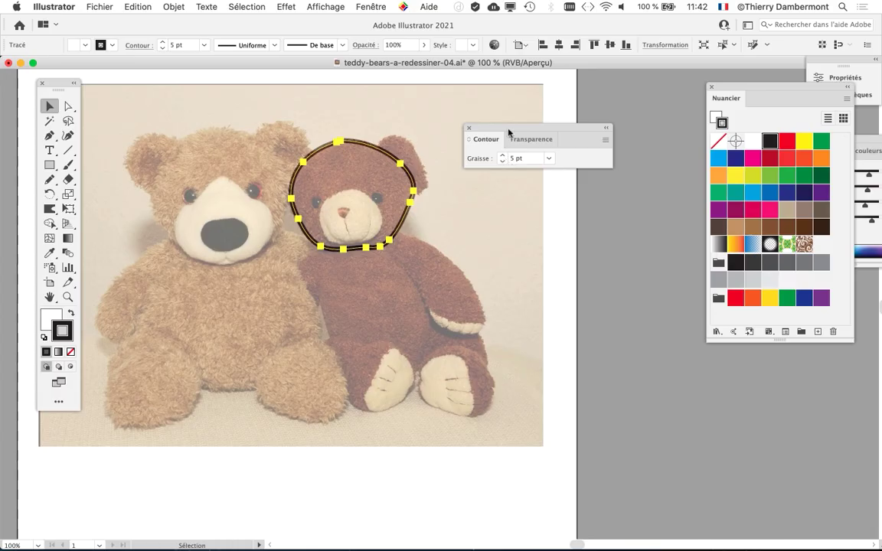
{"action": "left_click_drag", "start_coordinate": [508, 130], "coordinate": [572, 119]}
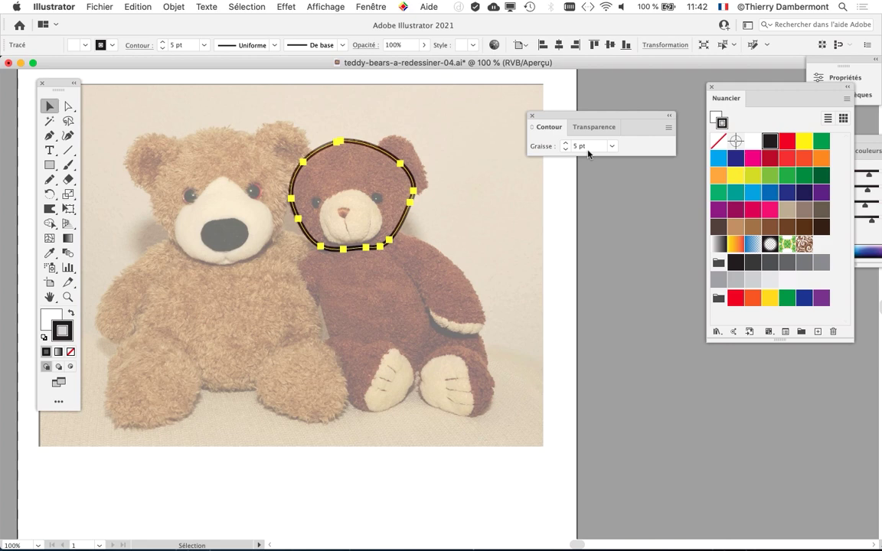
Save the document as teddy-bears-a-redessiner-05.ai in the teddy bear 3 folder with the default Illustrator 2020 options.
{"action": "left_click", "coordinate": [91, 7]}
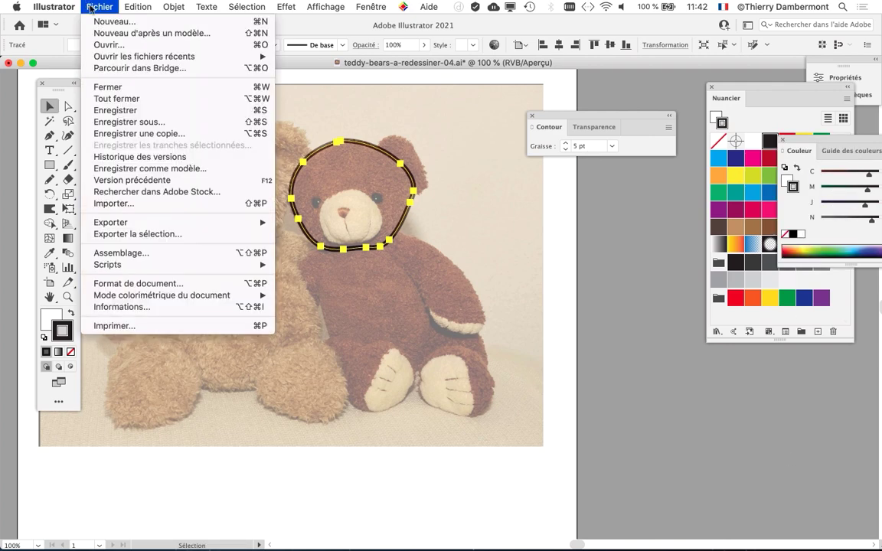
{"action": "left_click", "coordinate": [140, 123]}
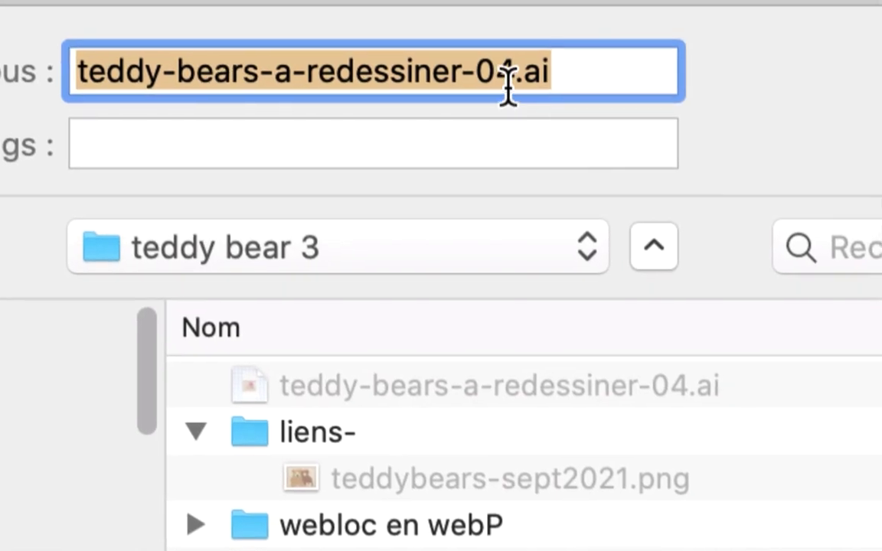
{"action": "left_click", "coordinate": [507, 23]}
{"action": "key", "text": "shift+Right"}
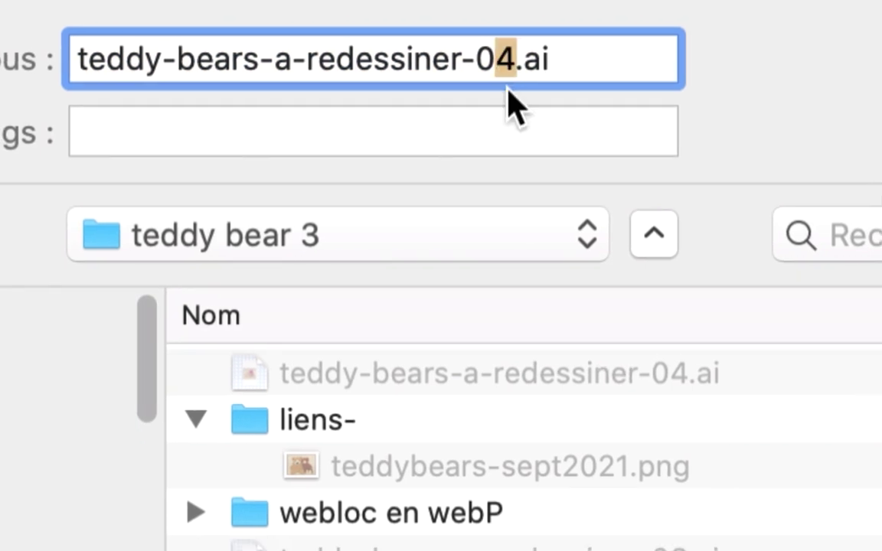
{"action": "type", "text": "5"}
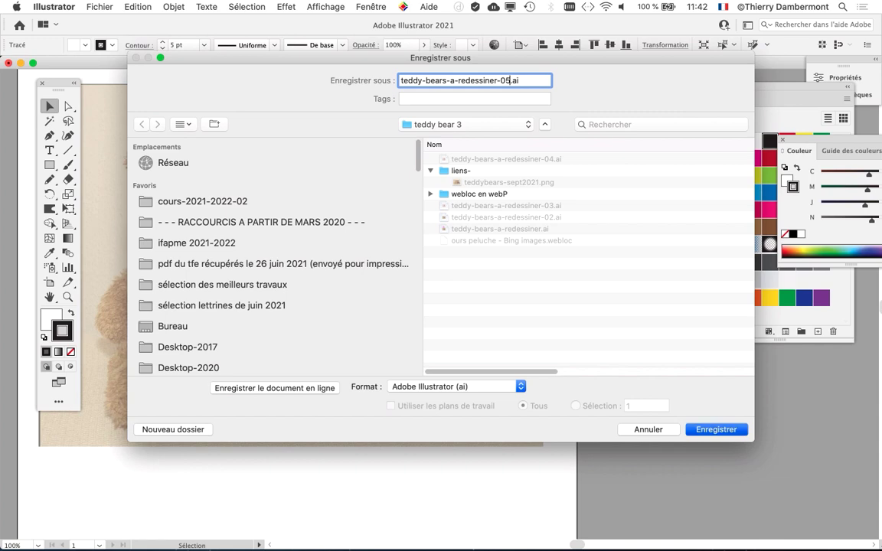
{"action": "key", "text": "Return"}
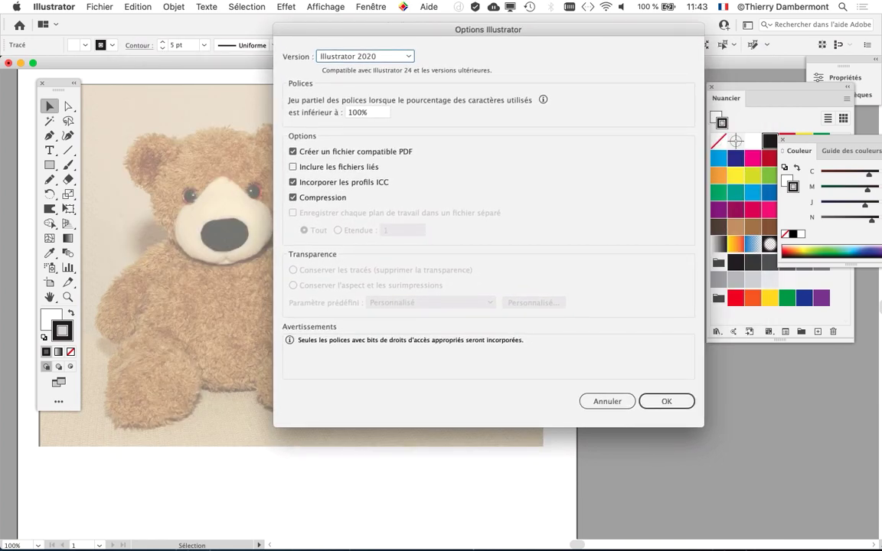
{"action": "key", "text": "Return"}
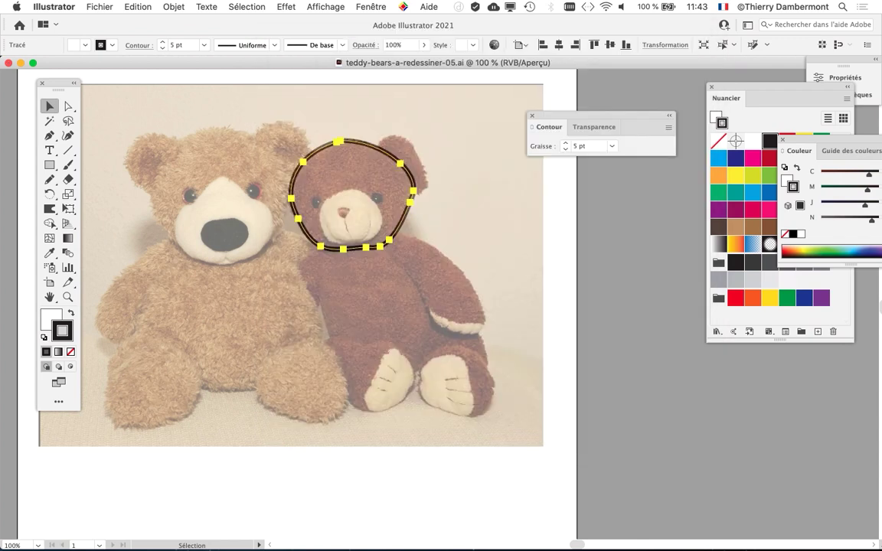
Review the automatic recovery-save settings in the Gestion des fichiers et presse-papiers preferences.
{"action": "left_click", "coordinate": [43, 4]}
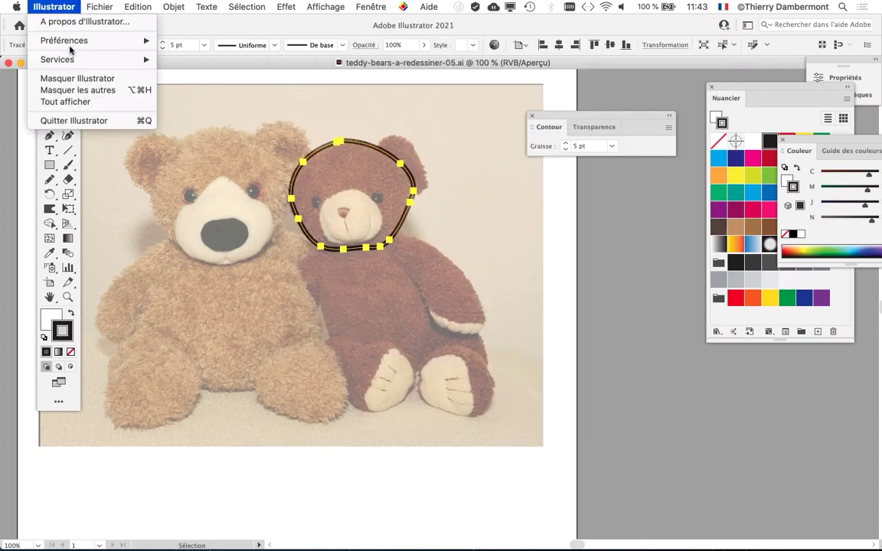
{"action": "mouse_move", "coordinate": [69, 48]}
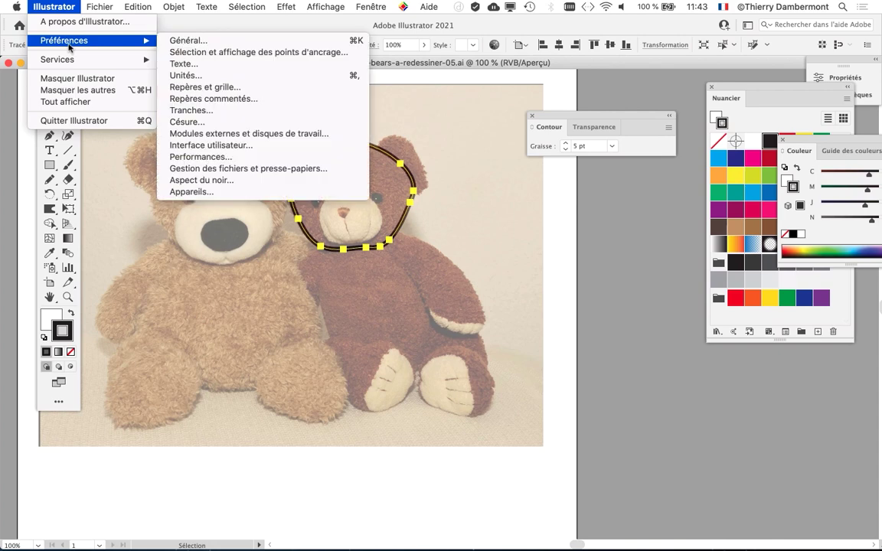
{"action": "left_click", "coordinate": [342, 174]}
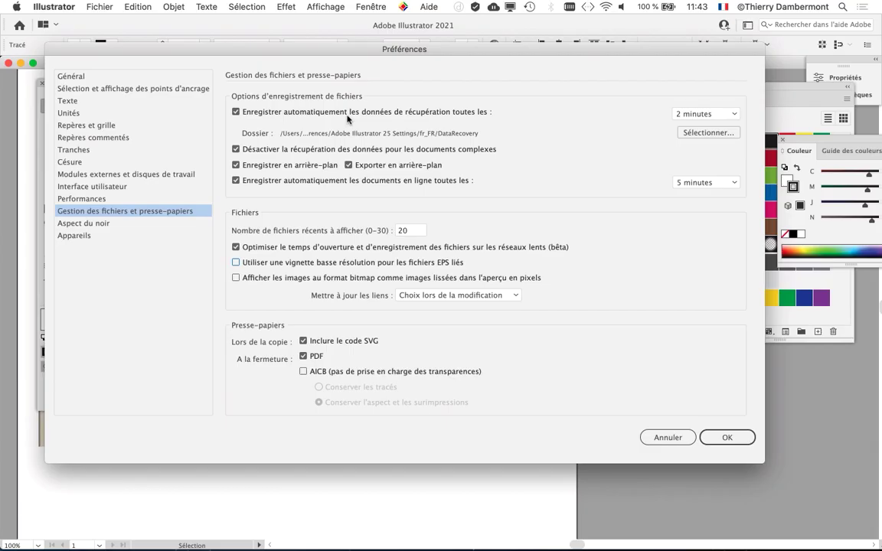
{"action": "left_click", "coordinate": [675, 437]}
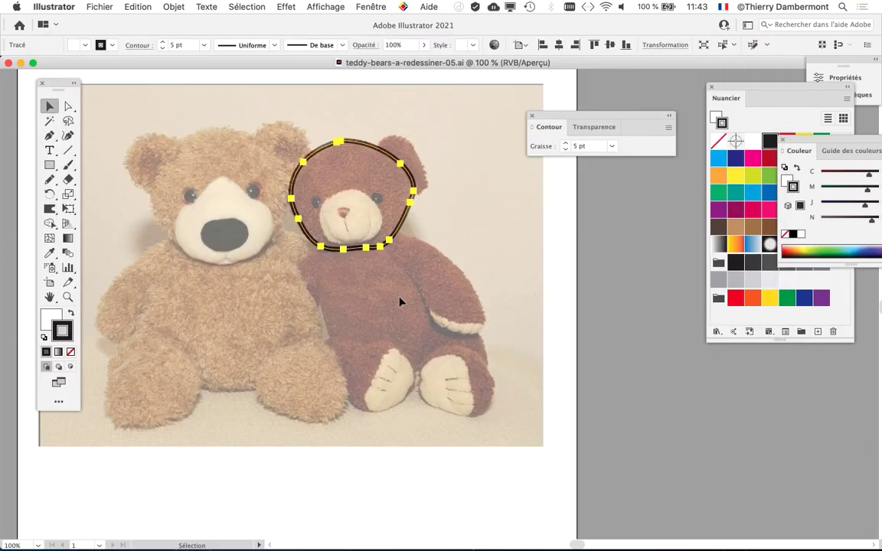
{"action": "left_click", "coordinate": [54, 6]}
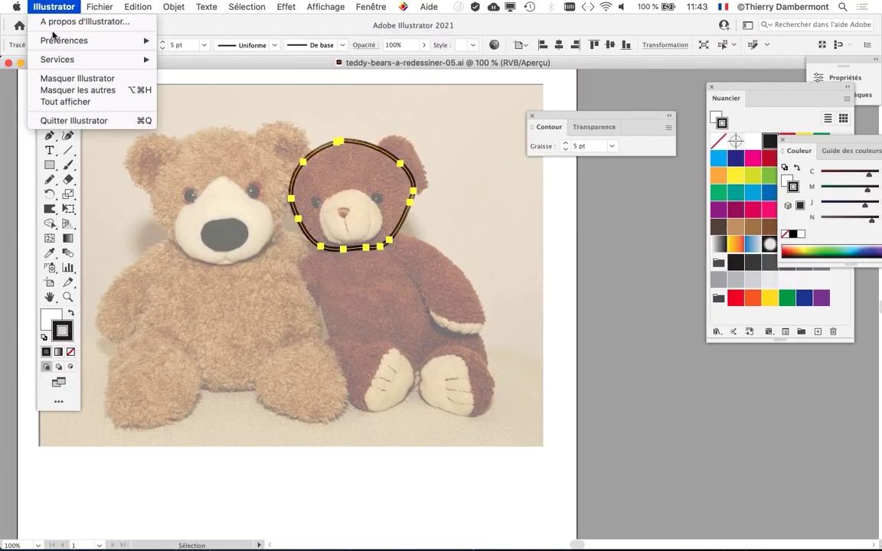
{"action": "mouse_move", "coordinate": [53, 47]}
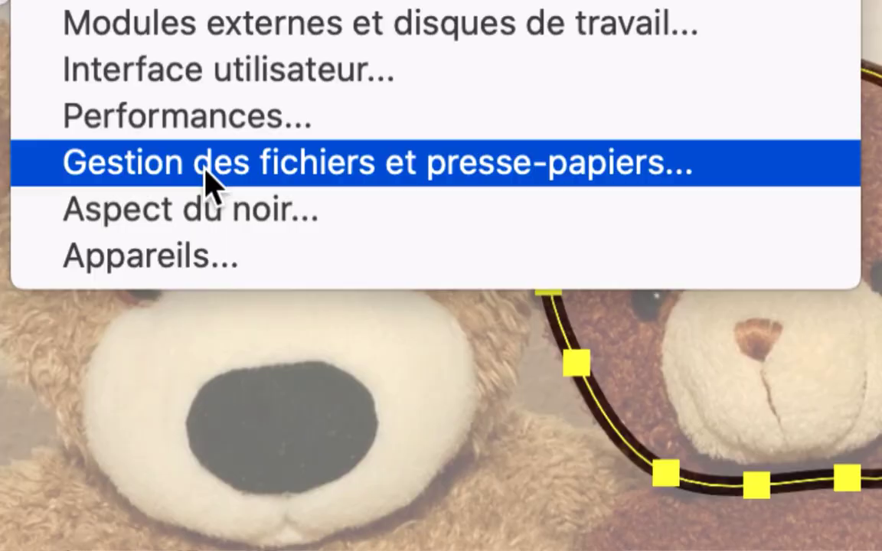
{"action": "left_click", "coordinate": [205, 169]}
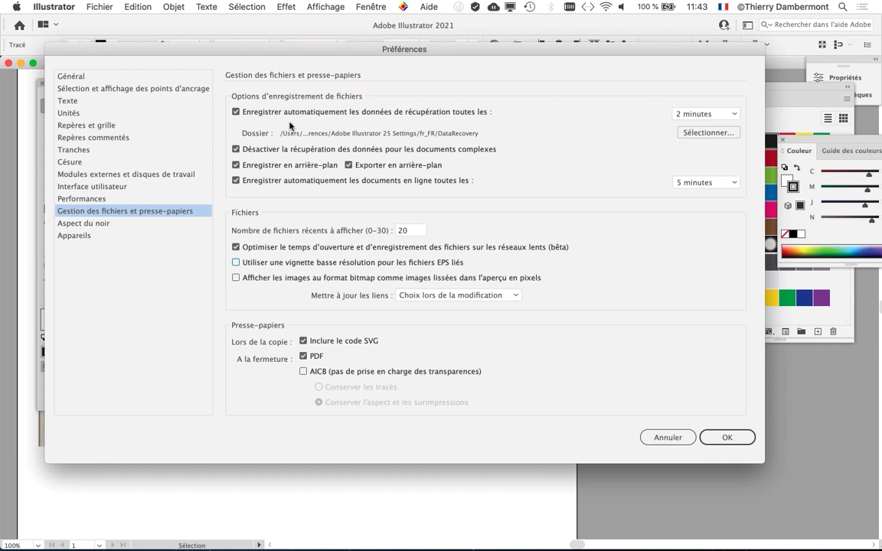
{"action": "left_click", "coordinate": [728, 437]}
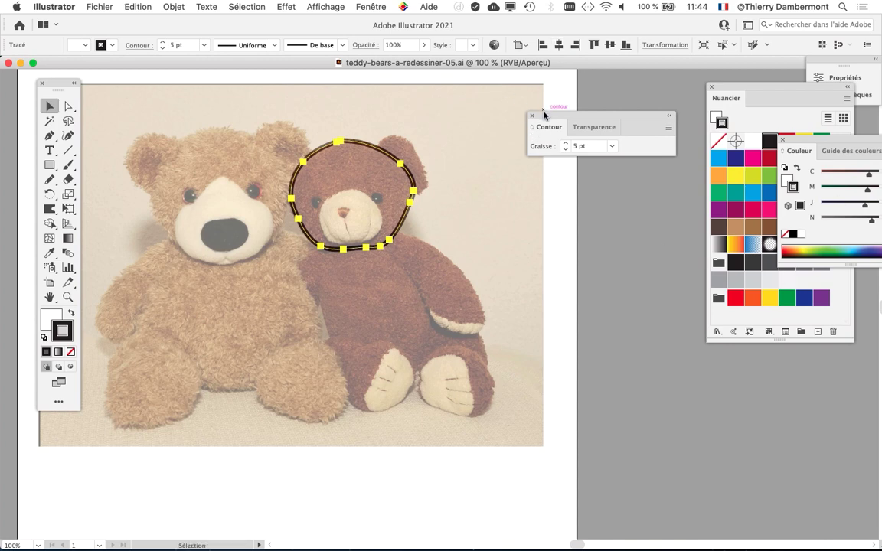
Move the Contour panel over beside the tools, and display the Calques panel near the brown bear's head.
{"action": "left_click_drag", "start_coordinate": [544, 114], "coordinate": [121, 93]}
{"action": "left_click", "coordinate": [364, 6]}
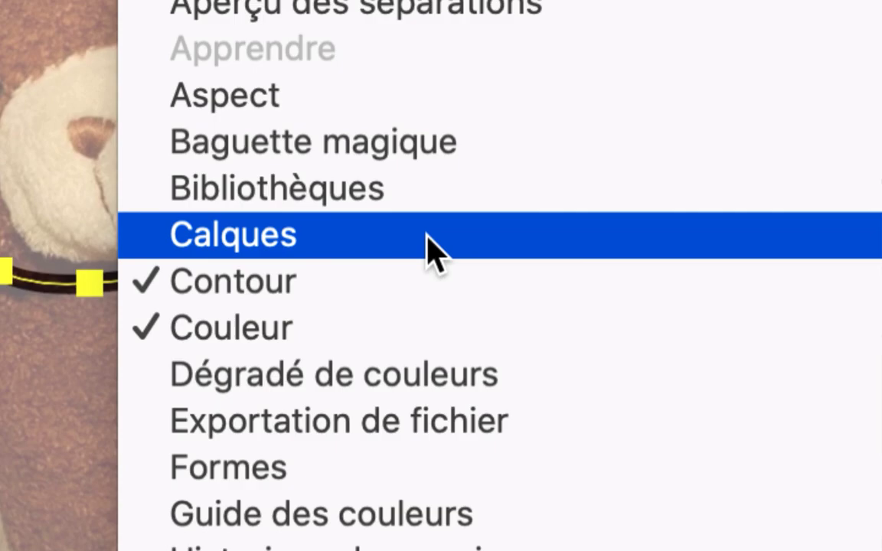
{"action": "left_click", "coordinate": [428, 237]}
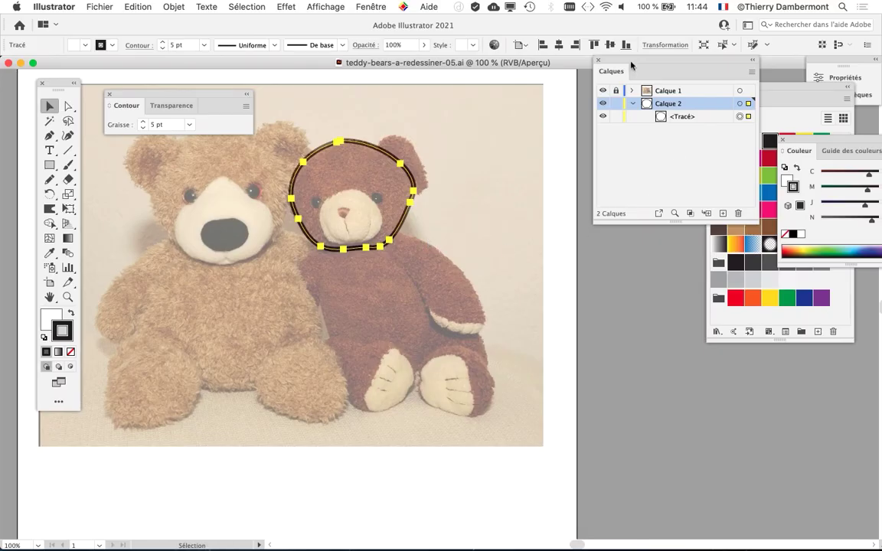
{"action": "left_click_drag", "start_coordinate": [628, 69], "coordinate": [517, 124]}
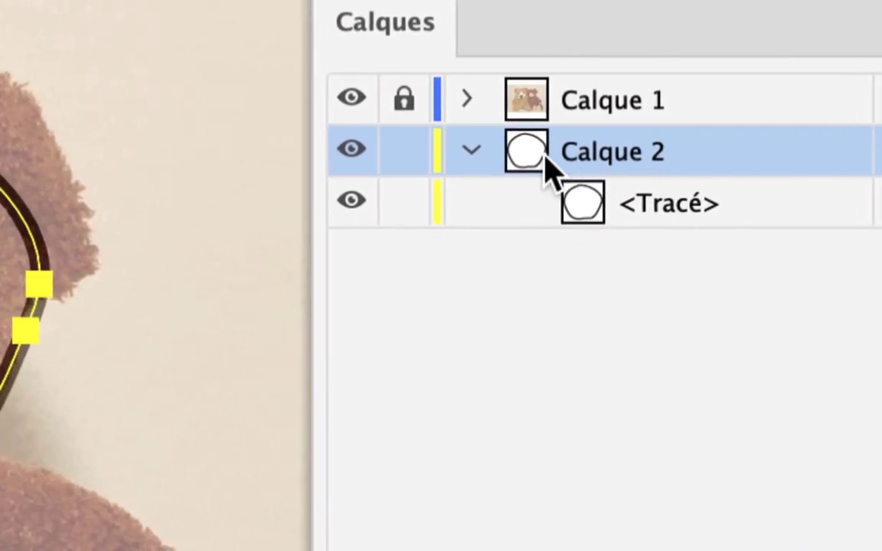
Hide the photo layer Calque 1, make Calque 2 the active layer, and move the Calques panel away from the head path.
{"action": "left_click", "coordinate": [504, 146]}
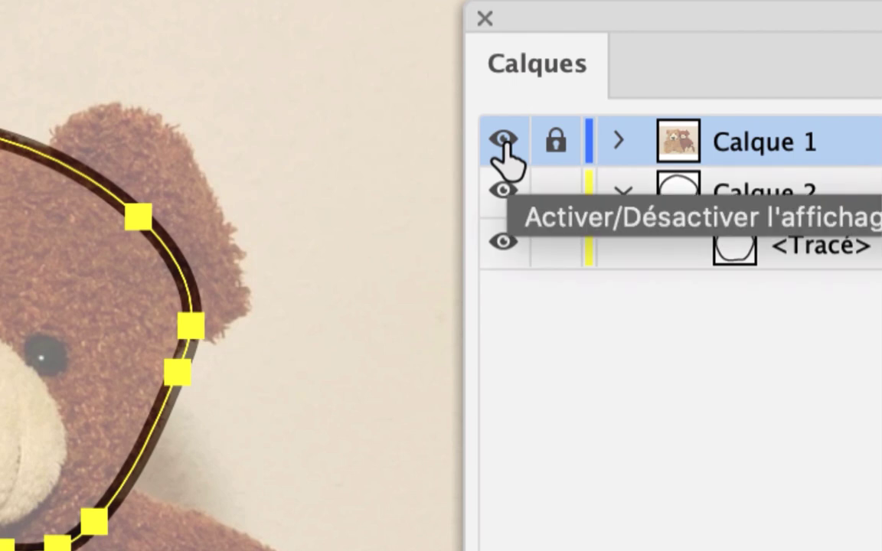
{"action": "left_click", "coordinate": [503, 141]}
{"action": "left_click", "coordinate": [504, 144]}
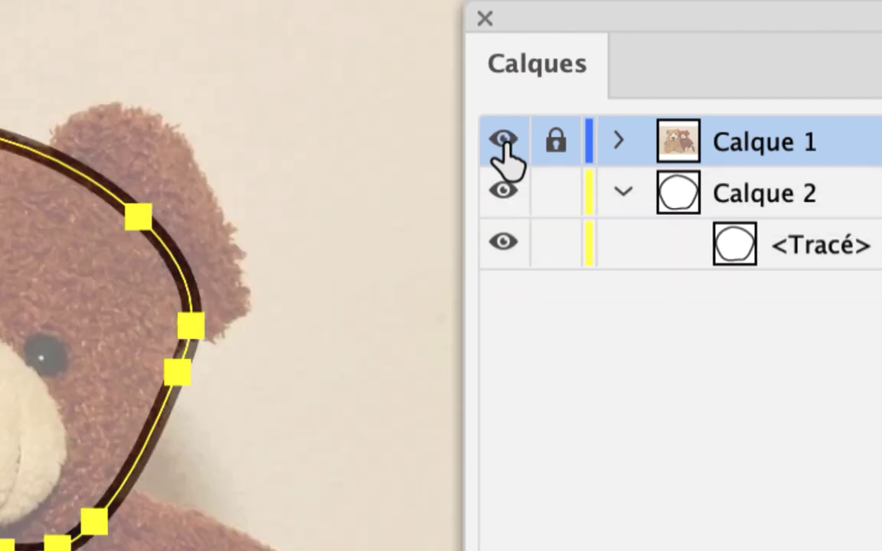
{"action": "left_click", "coordinate": [504, 144]}
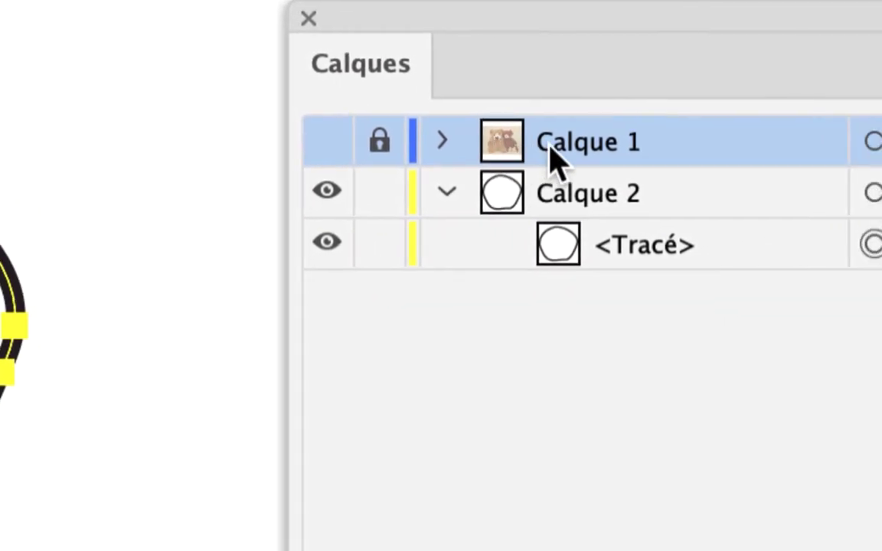
{"action": "left_click", "coordinate": [682, 202]}
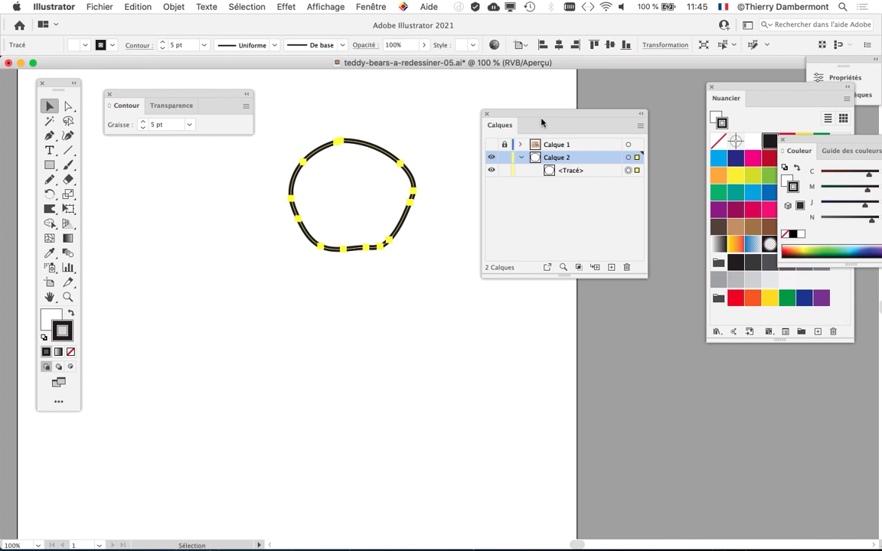
{"action": "left_click_drag", "start_coordinate": [579, 114], "coordinate": [651, 109]}
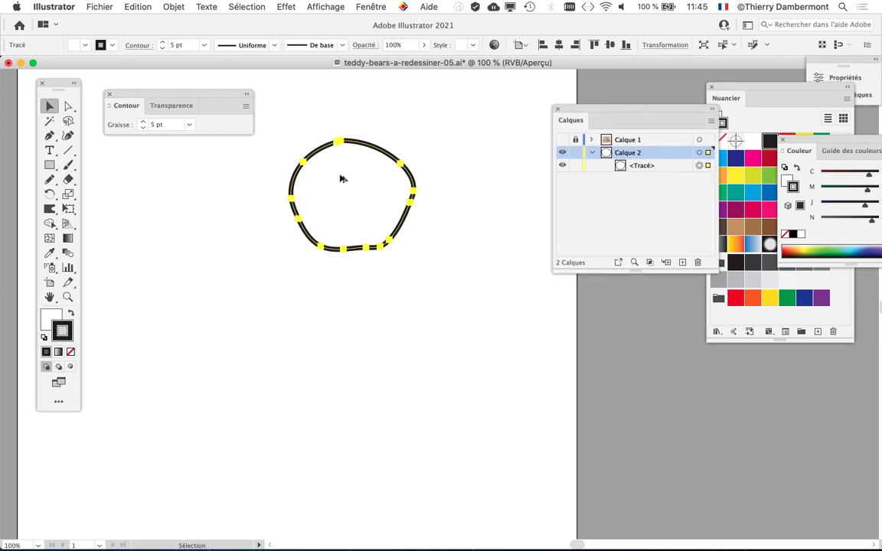
Inspect the enlarged head path's white fill and black outline, deselecting and reselecting it.
{"action": "scroll", "coordinate": [342, 180], "scroll_direction": "up", "scroll_amount": 2}
{"action": "left_click_drag", "start_coordinate": [346, 194], "coordinate": [346, 218]}
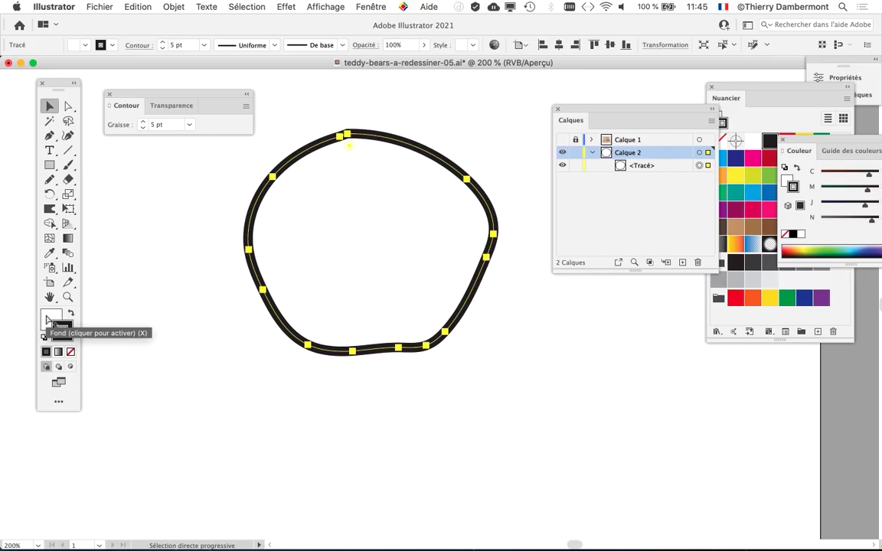
{"action": "key", "text": "x"}
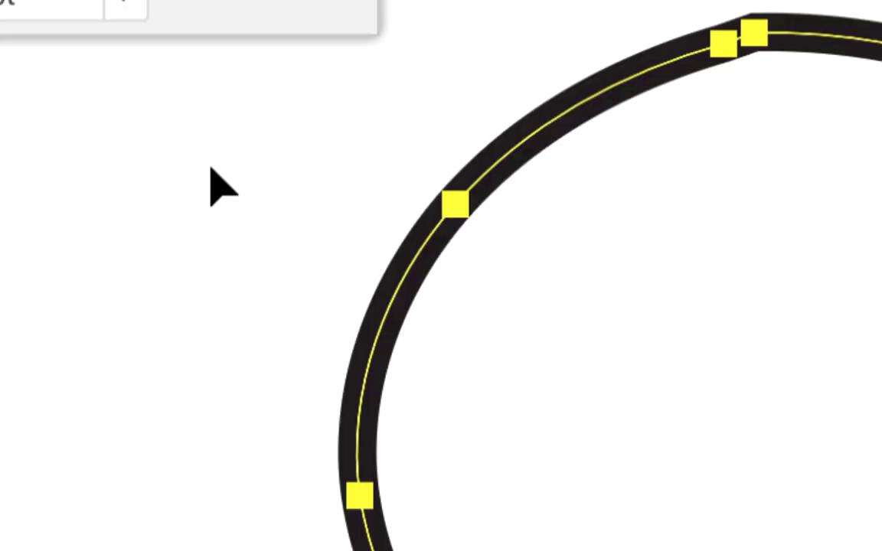
{"action": "left_click", "coordinate": [218, 183]}
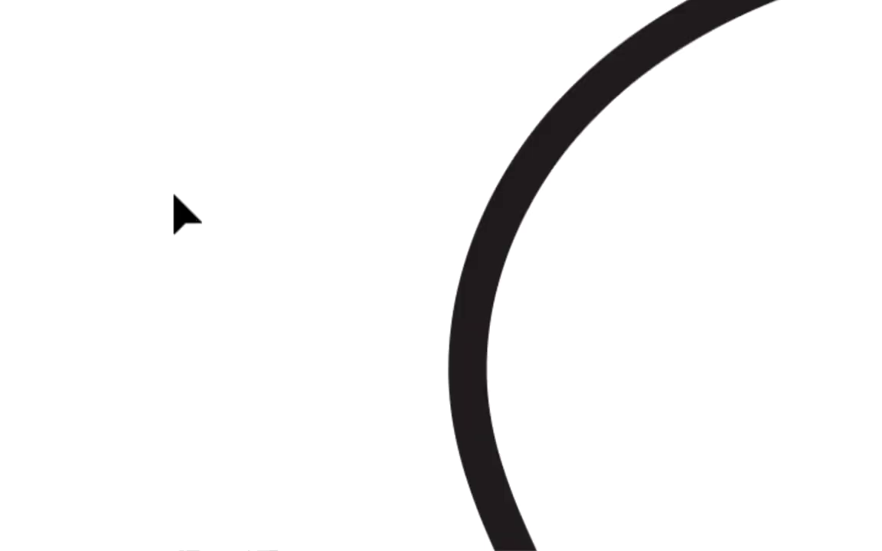
{"action": "left_click", "coordinate": [540, 149]}
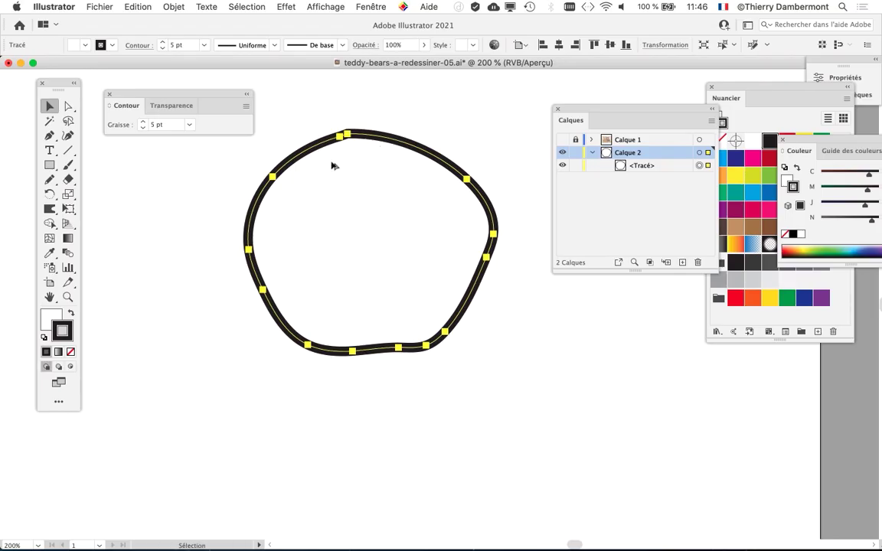
Show the transparency checkerboard behind the white-filled head path.
{"action": "scroll", "coordinate": [333, 166], "scroll_direction": "down", "scroll_amount": 1}
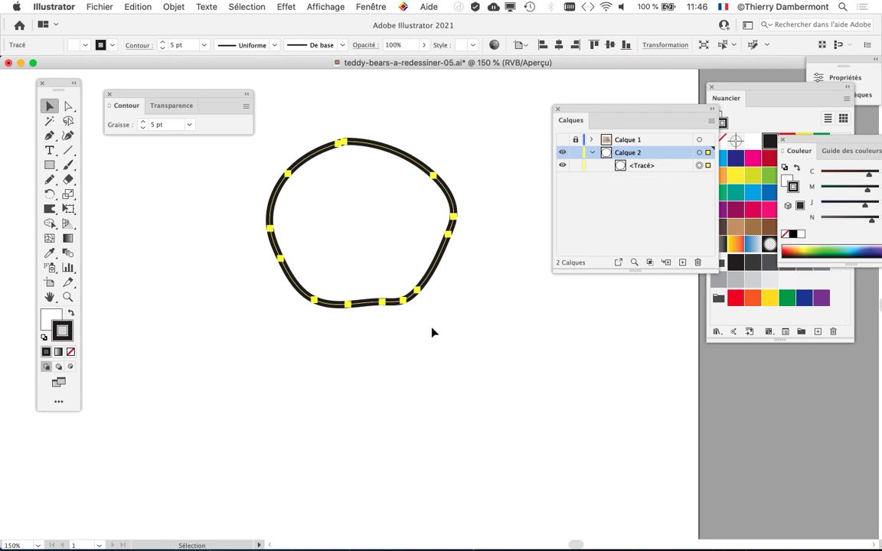
{"action": "scroll", "coordinate": [432, 332], "scroll_direction": "down", "scroll_amount": 5}
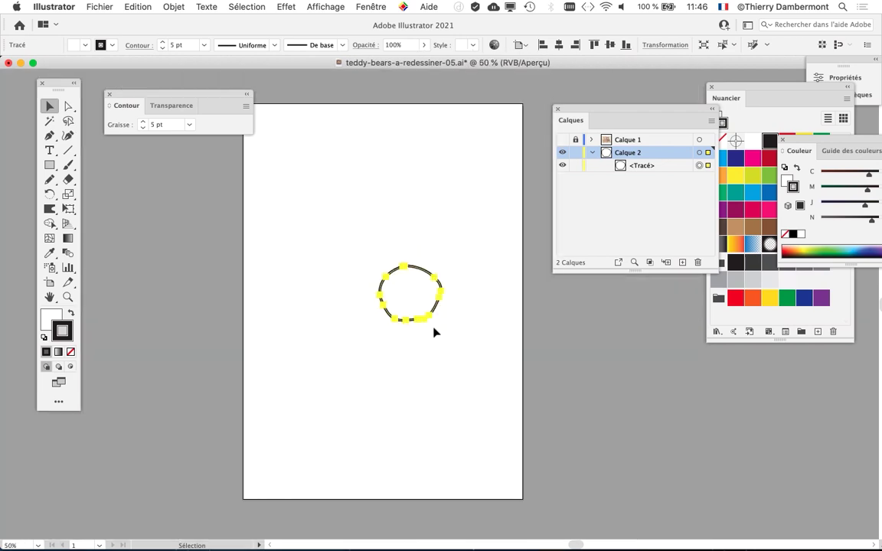
{"action": "scroll", "coordinate": [433, 333], "scroll_direction": "up", "scroll_amount": 5}
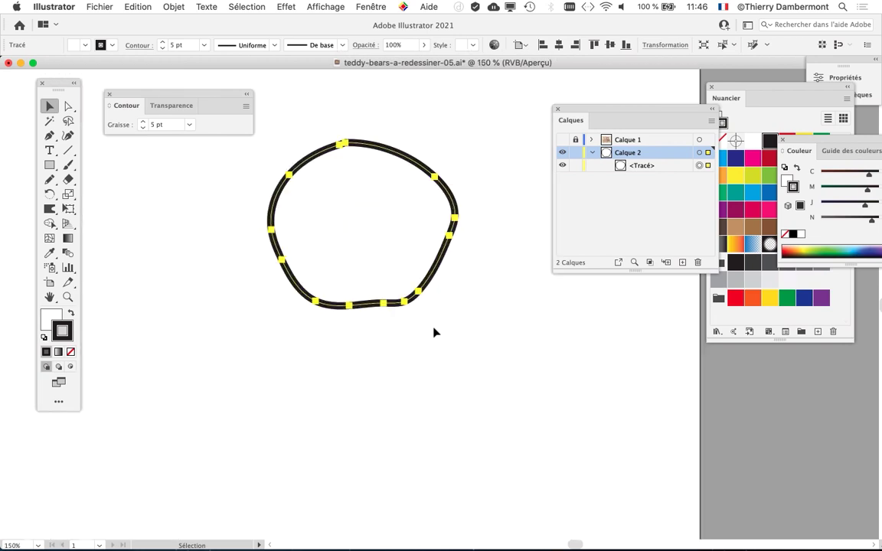
{"action": "left_click", "coordinate": [345, 4]}
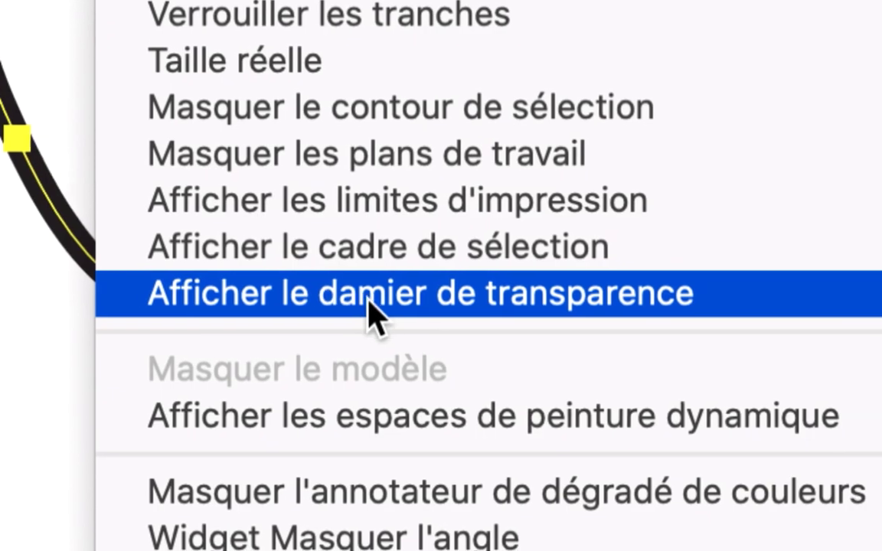
{"action": "left_click", "coordinate": [399, 298]}
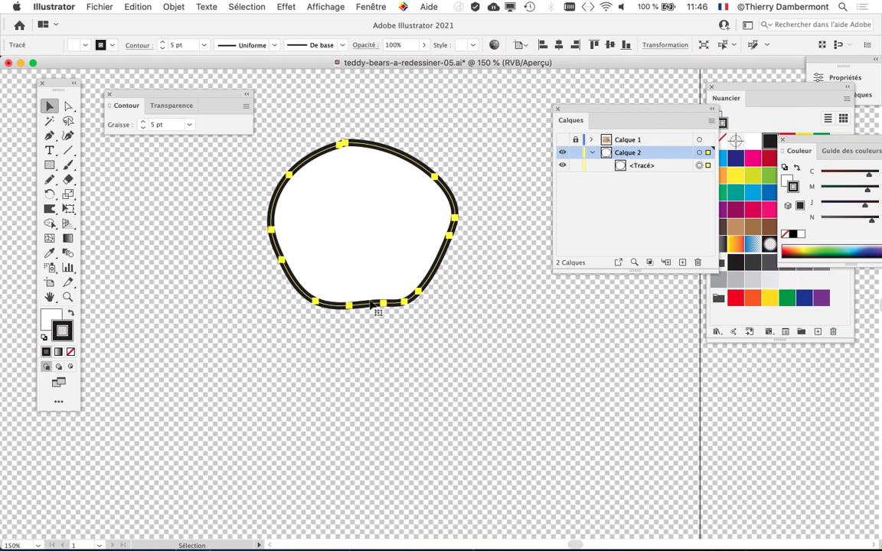
{"action": "left_click", "coordinate": [335, 8]}
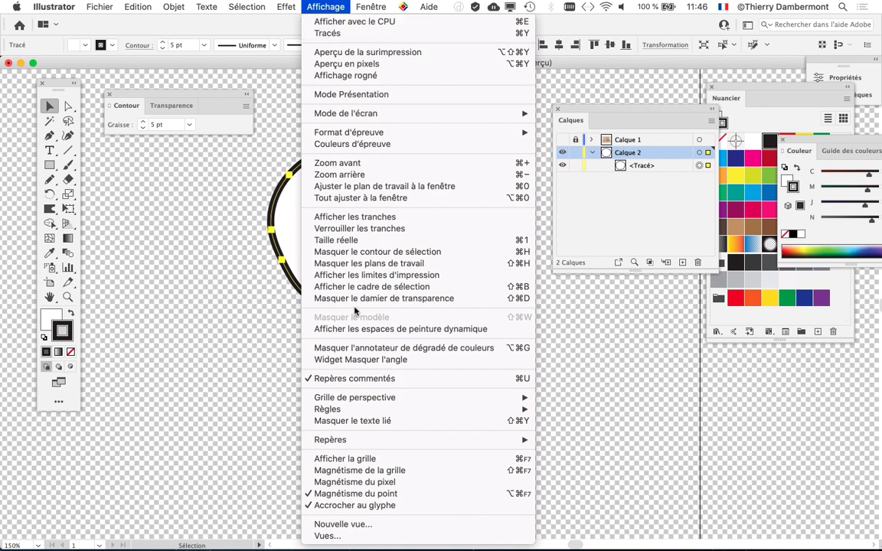
{"action": "left_click", "coordinate": [651, 367]}
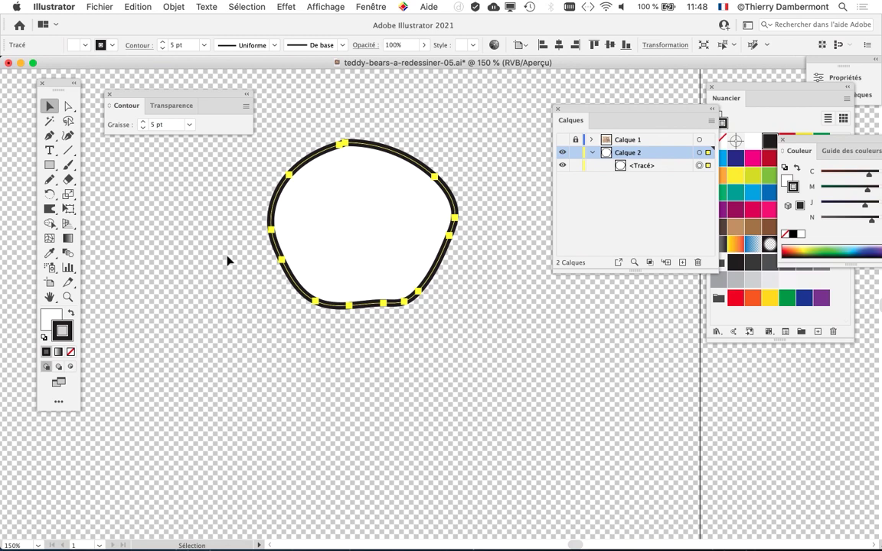
{"action": "left_click", "coordinate": [60, 7]}
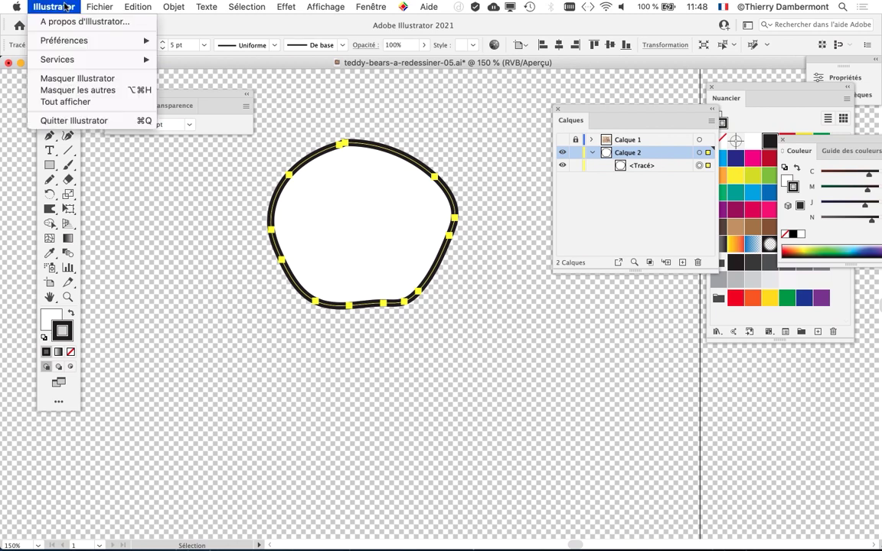
{"action": "mouse_move", "coordinate": [69, 45]}
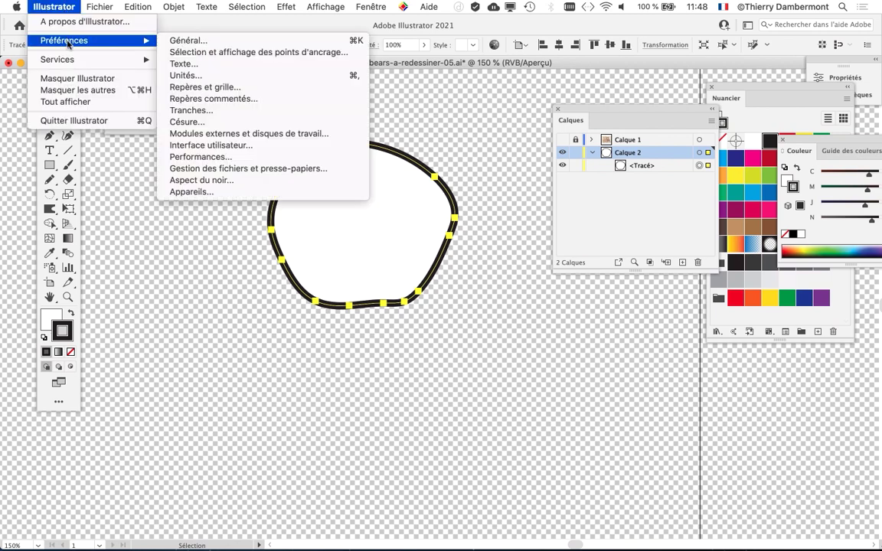
{"action": "mouse_move", "coordinate": [99, 7]}
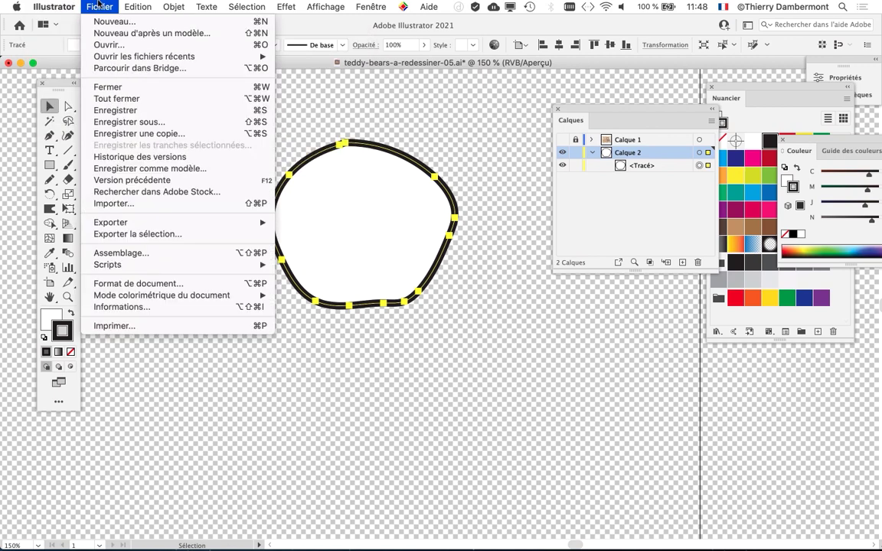
{"action": "mouse_move", "coordinate": [133, 268]}
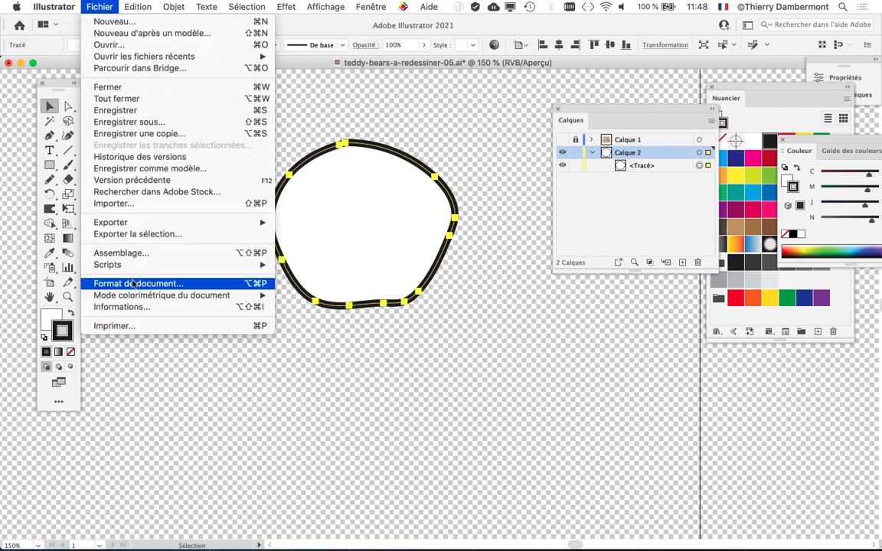
{"action": "left_click", "coordinate": [133, 284]}
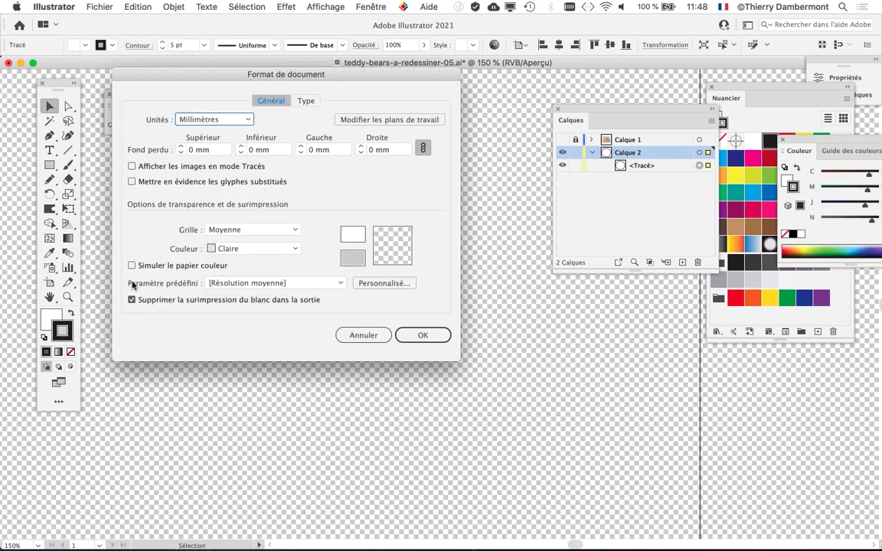
{"action": "left_click", "coordinate": [357, 336]}
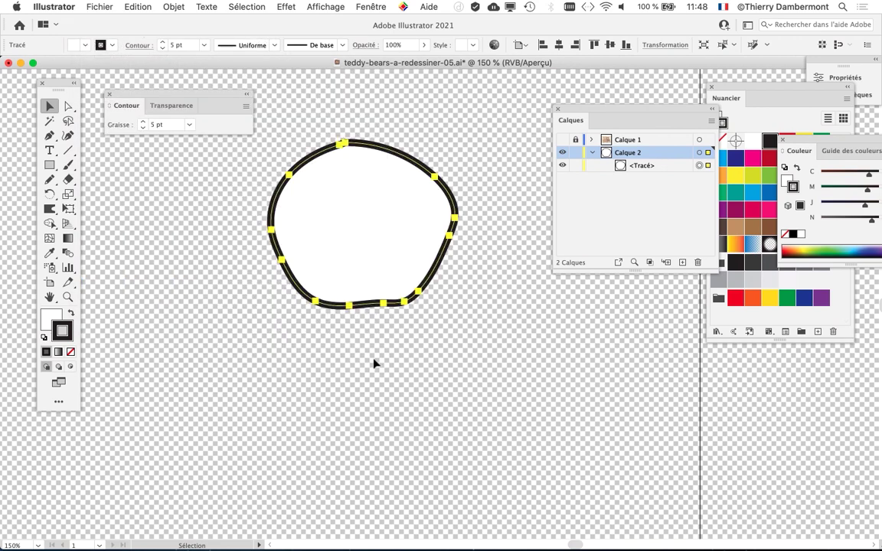
Set the document's transparency grid size to Grande and its colour to Moyenne, keeping the setup dialog clear of the head path.
{"action": "left_click", "coordinate": [99, 6]}
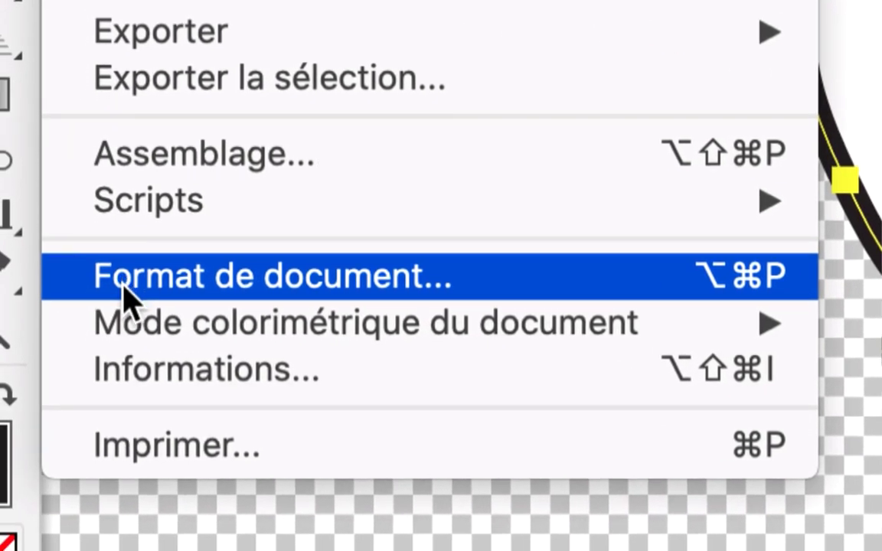
{"action": "left_click", "coordinate": [122, 295]}
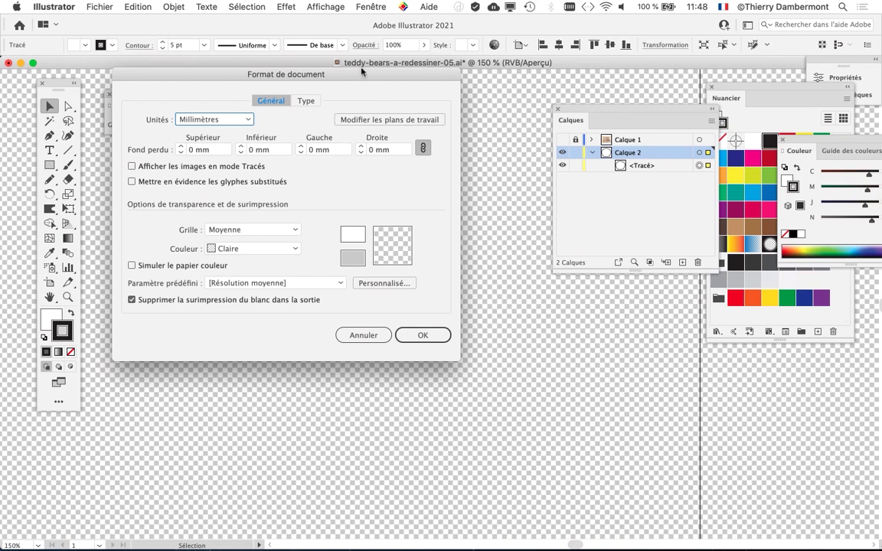
{"action": "left_click_drag", "start_coordinate": [338, 73], "coordinate": [744, 14]}
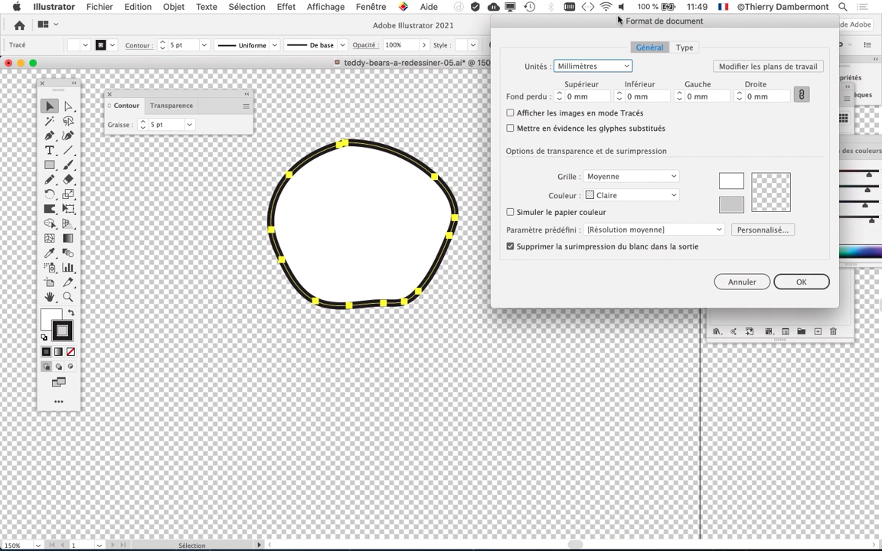
{"action": "left_click_drag", "start_coordinate": [558, 19], "coordinate": [535, 17]}
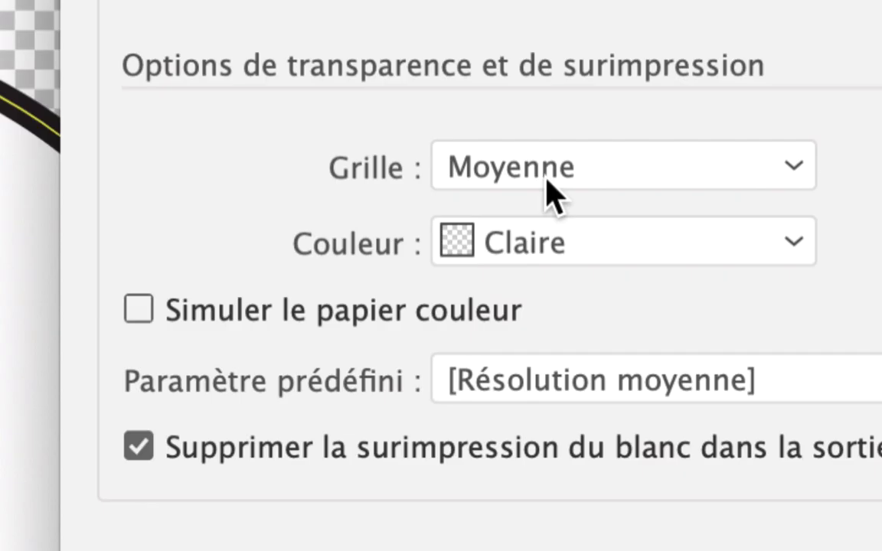
{"action": "left_click", "coordinate": [550, 192]}
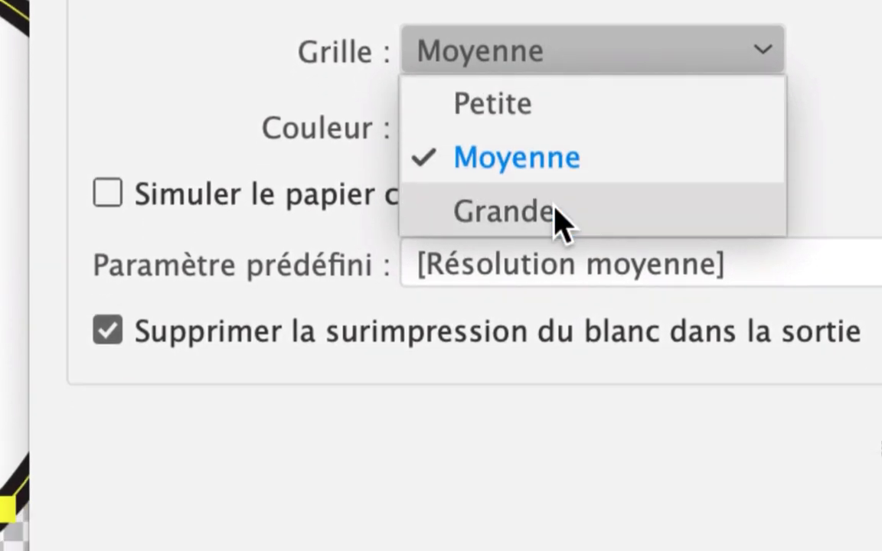
{"action": "left_click", "coordinate": [556, 221]}
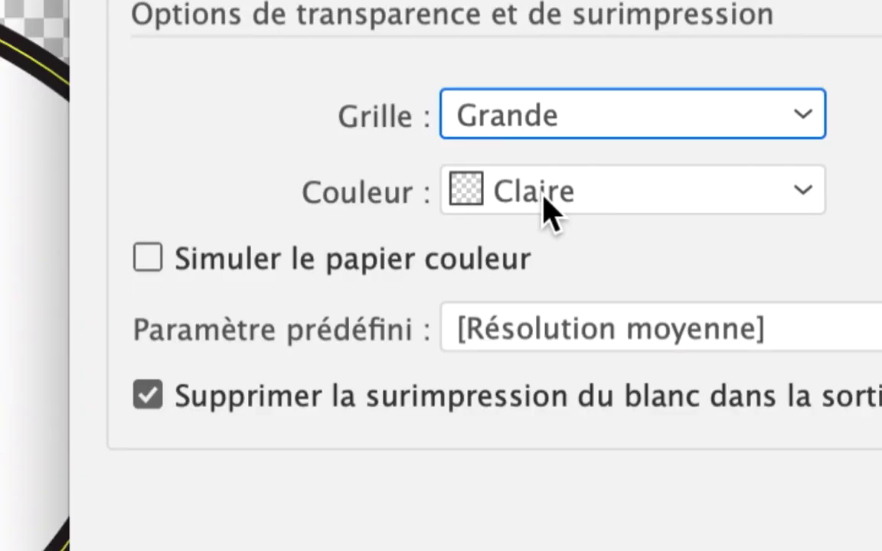
{"action": "left_click", "coordinate": [547, 203]}
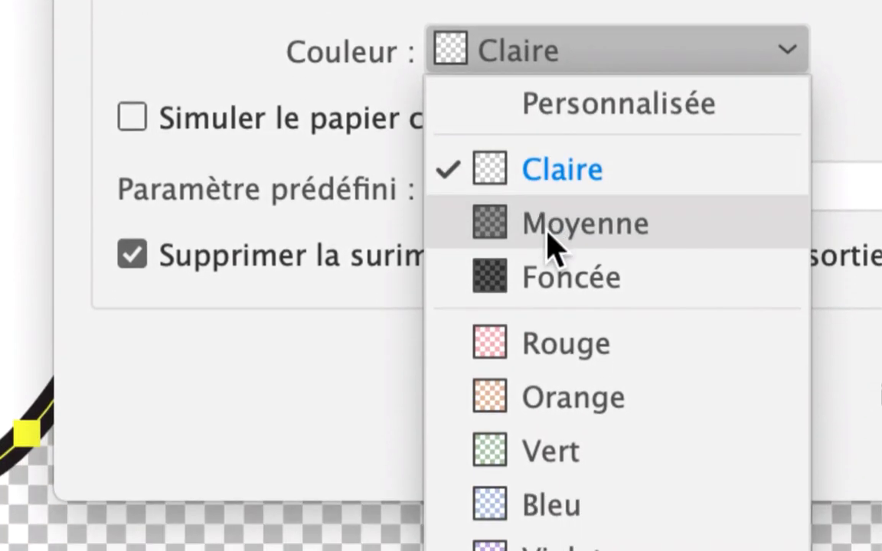
{"action": "left_click", "coordinate": [548, 230]}
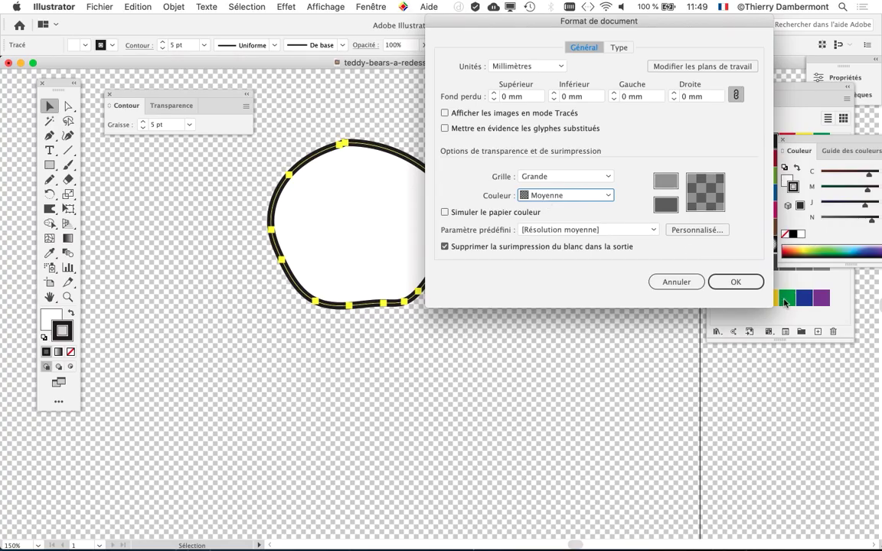
{"action": "left_click", "coordinate": [751, 285]}
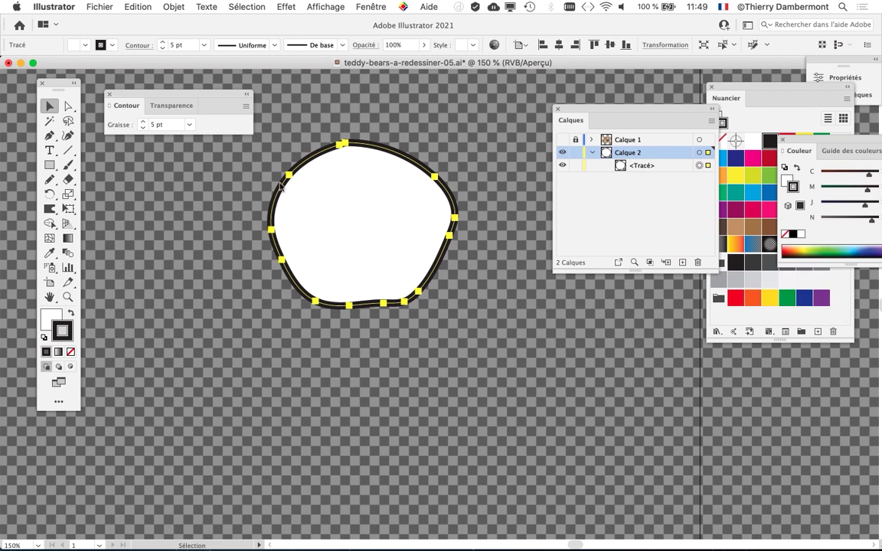
Customise the transparency grid by lightening its darker square colour to a mid grey, and apply the document setup.
{"action": "left_click", "coordinate": [100, 7]}
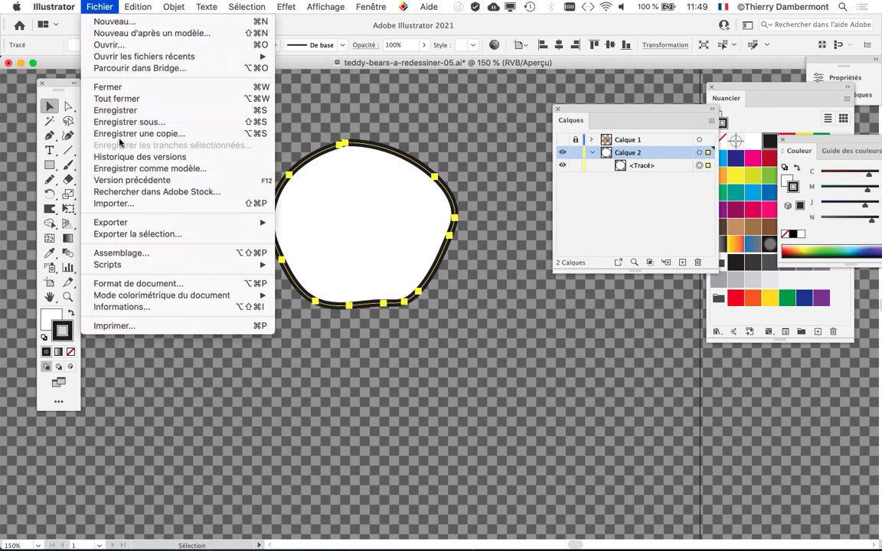
{"action": "left_click", "coordinate": [153, 286]}
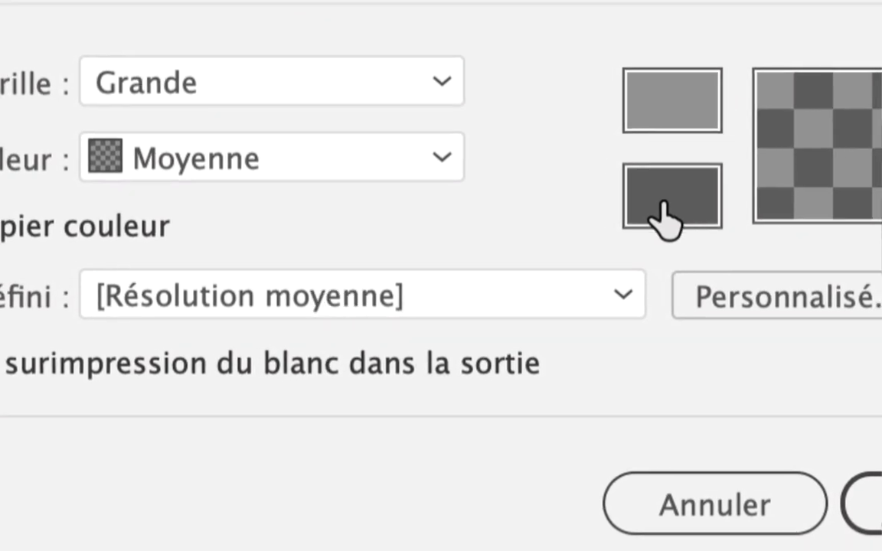
{"action": "left_click", "coordinate": [652, 201]}
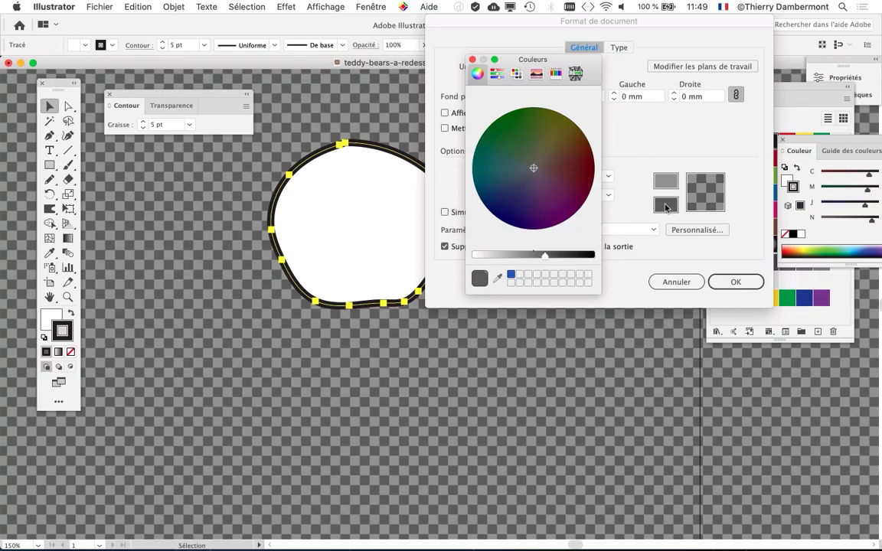
{"action": "left_click_drag", "start_coordinate": [563, 62], "coordinate": [416, 35]}
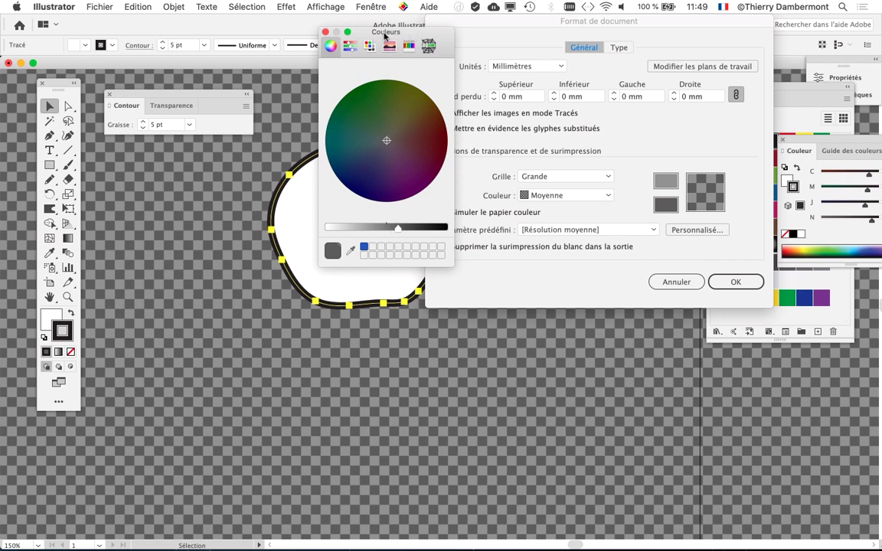
{"action": "left_click_drag", "start_coordinate": [393, 35], "coordinate": [493, 26]}
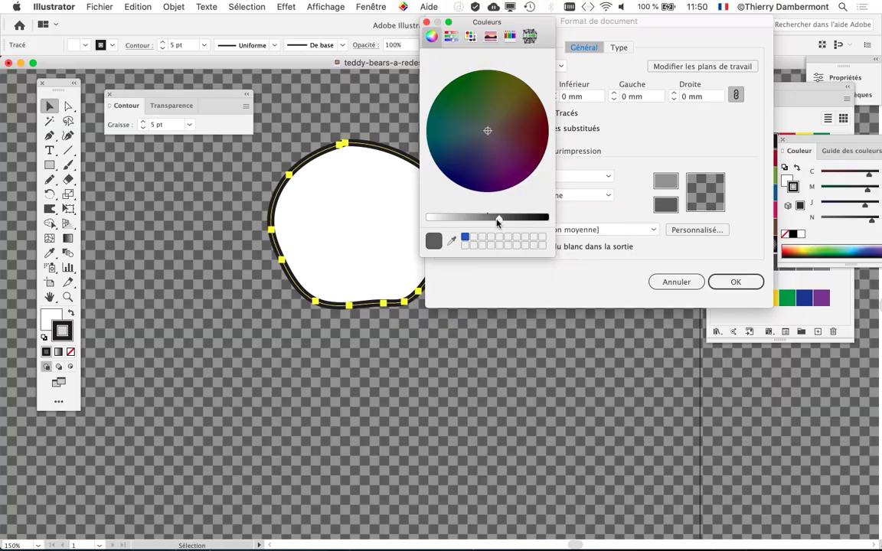
{"action": "mouse_move", "coordinate": [498, 221]}
{"action": "left_mouse_down"}
{"action": "mouse_move", "coordinate": [474, 221]}
{"action": "mouse_move", "coordinate": [483, 221]}
{"action": "left_mouse_up"}
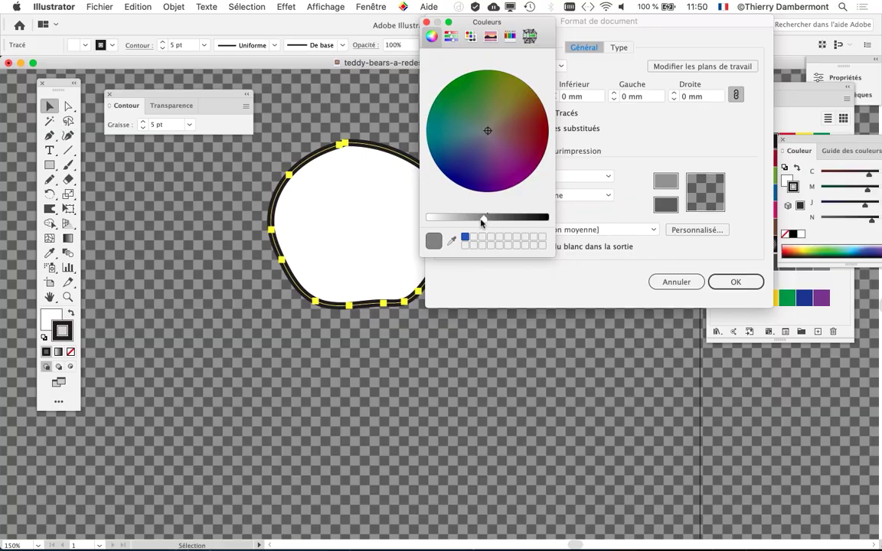
{"action": "left_click", "coordinate": [427, 21]}
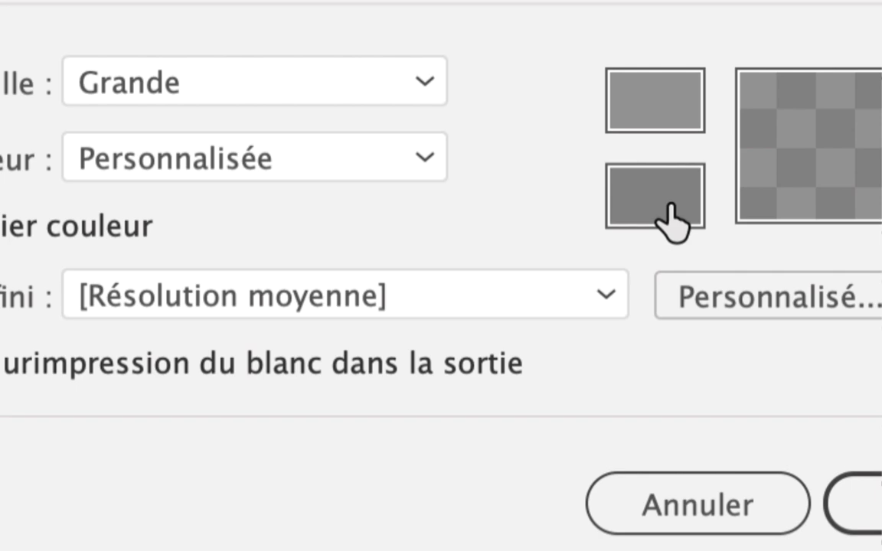
{"action": "left_click", "coordinate": [578, 253]}
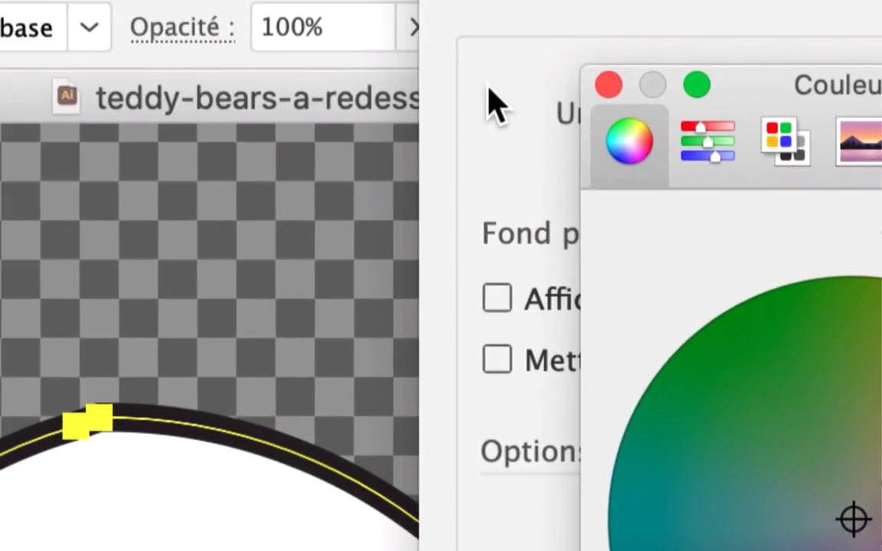
{"action": "left_click", "coordinate": [608, 85]}
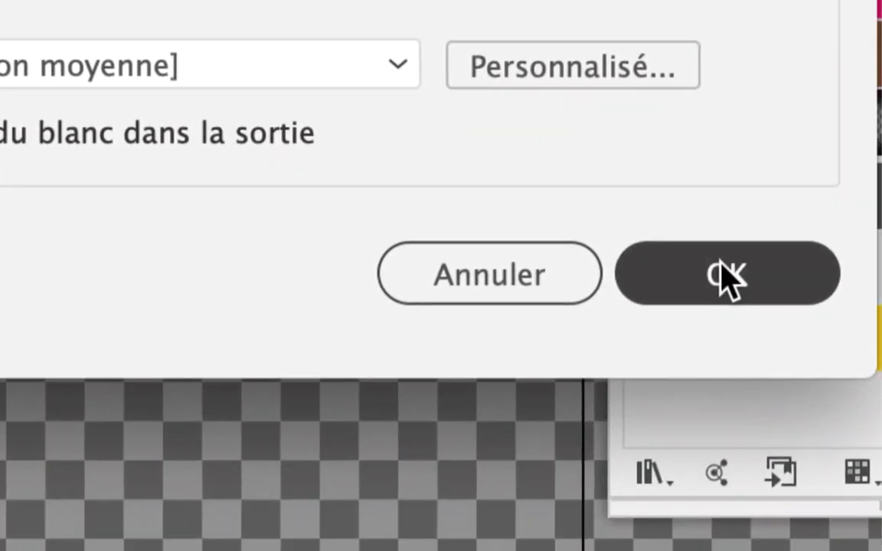
{"action": "left_click", "coordinate": [727, 280]}
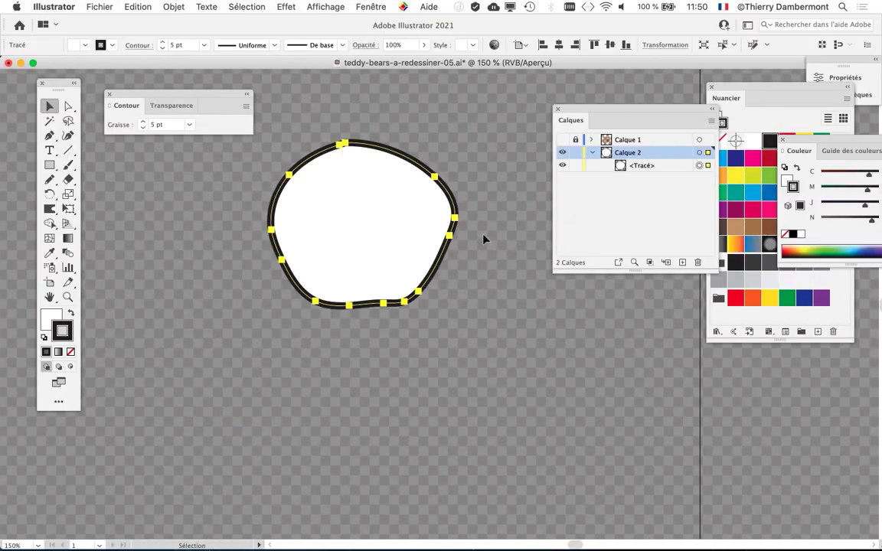
Review the second transparency grid colour in the document setup without altering it.
{"action": "scroll", "coordinate": [483, 240], "scroll_direction": "down", "scroll_amount": 1}
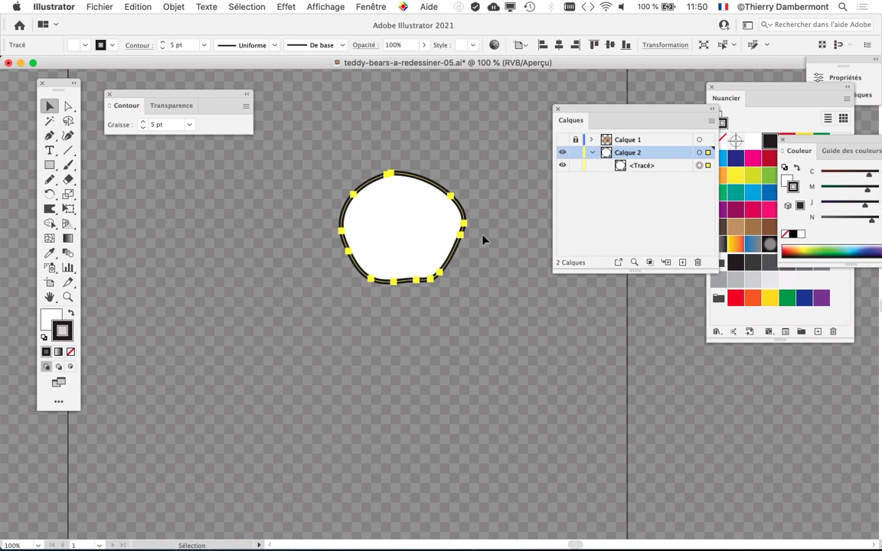
{"action": "left_click", "coordinate": [98, 7]}
{"action": "left_click", "coordinate": [157, 284]}
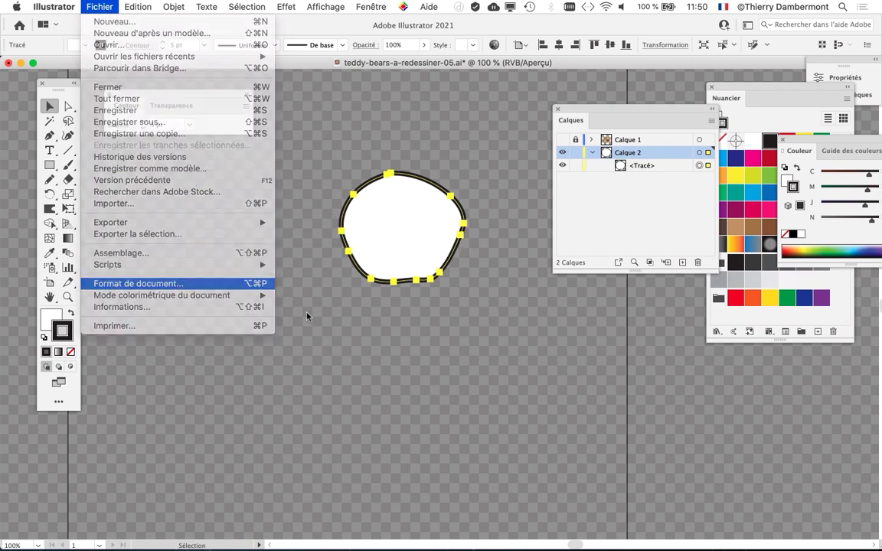
{"action": "left_click", "coordinate": [666, 206]}
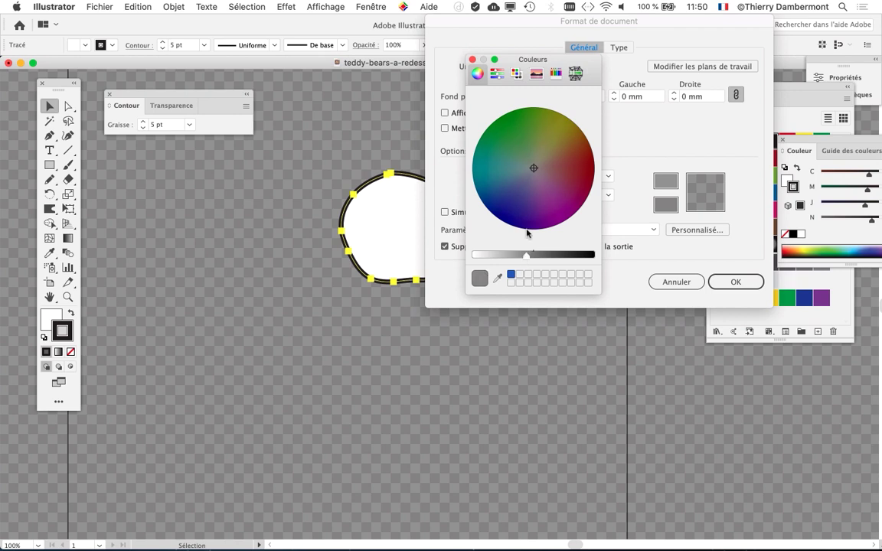
{"action": "left_click", "coordinate": [472, 60]}
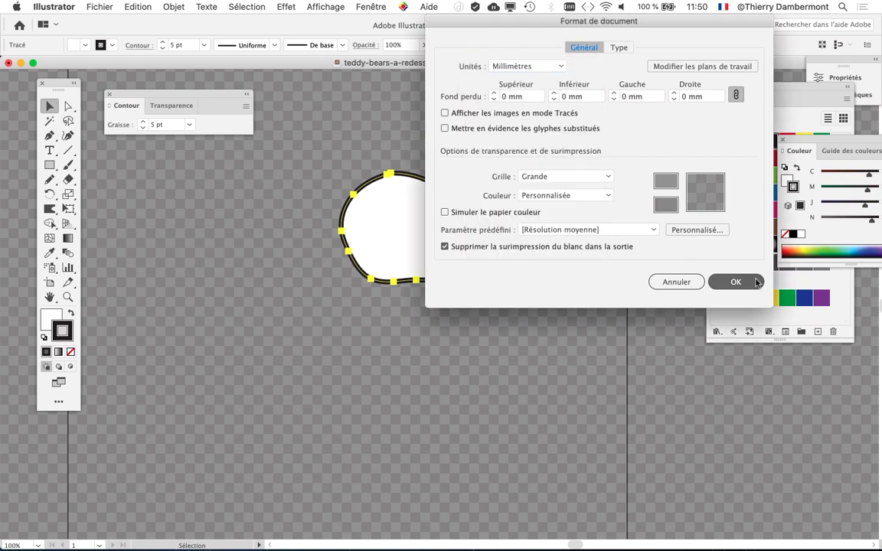
{"action": "left_click", "coordinate": [734, 282]}
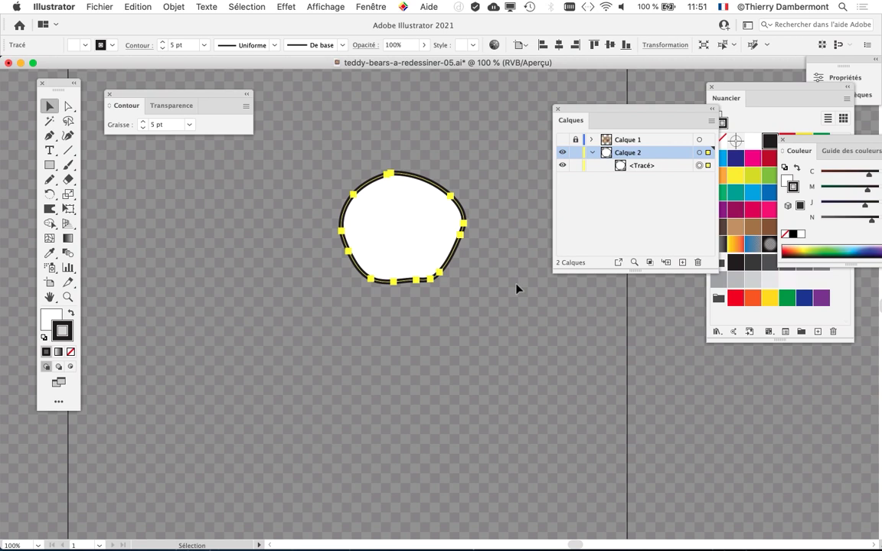
Examine the white-filled head path against the grey checkerboard, deselecting and reselecting it.
{"action": "key", "text": "super"}
{"action": "scroll", "coordinate": [410, 194], "scroll_direction": "down", "scroll_amount": 1}
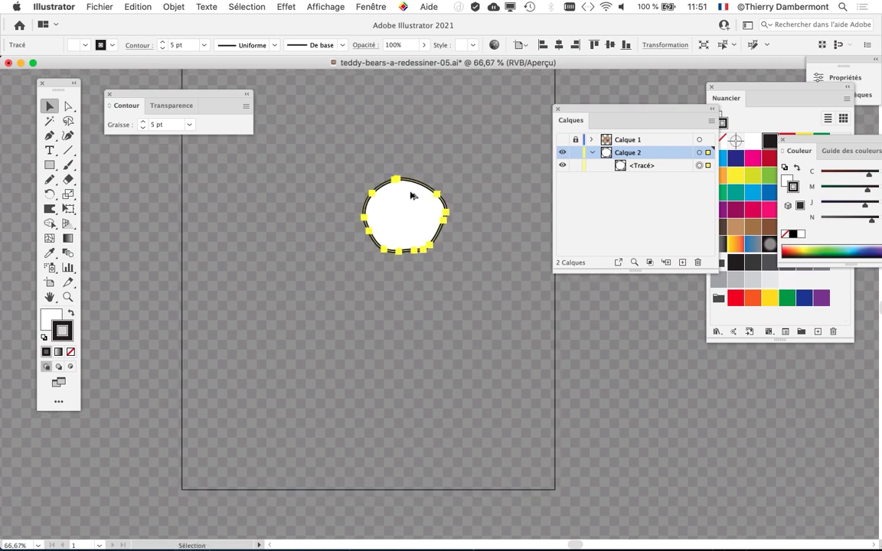
{"action": "scroll", "coordinate": [411, 194], "scroll_direction": "down", "scroll_amount": 1}
{"action": "left_click", "coordinate": [474, 284]}
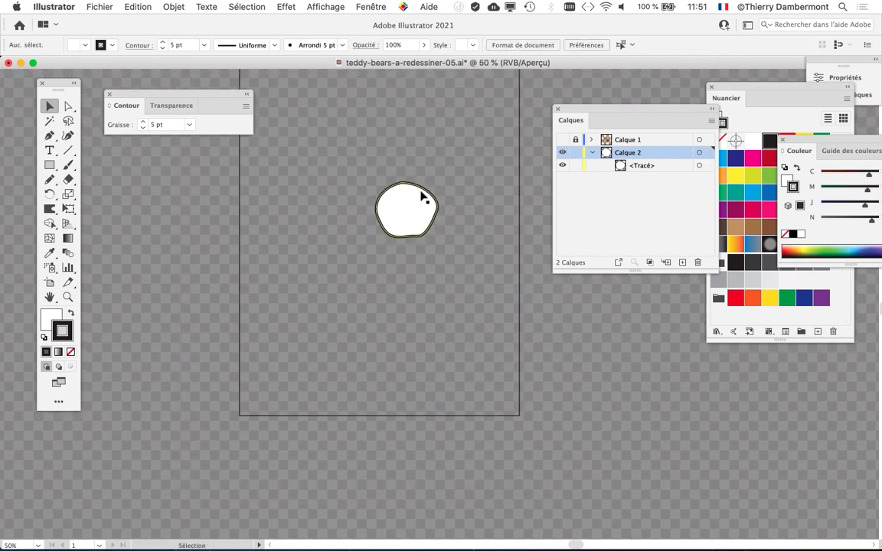
{"action": "scroll", "coordinate": [422, 197], "scroll_direction": "up", "scroll_amount": 3}
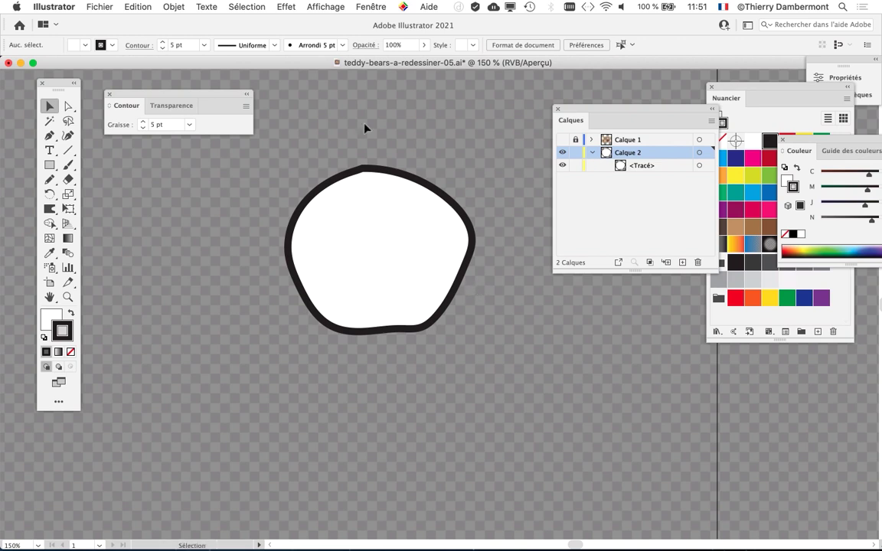
{"action": "left_click", "coordinate": [463, 271]}
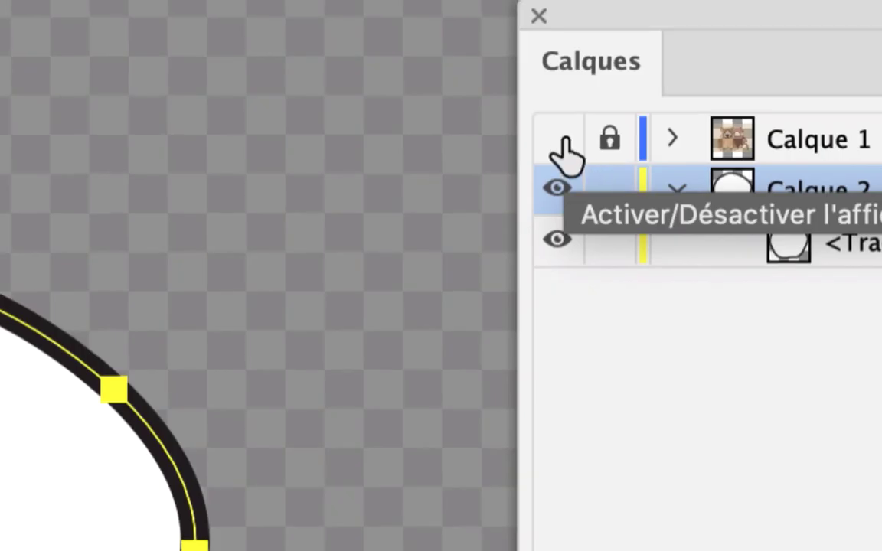
Show the photo layer Calque 1 again, and move the Calques and tools panels away from the brown bear's head.
{"action": "left_click", "coordinate": [562, 139]}
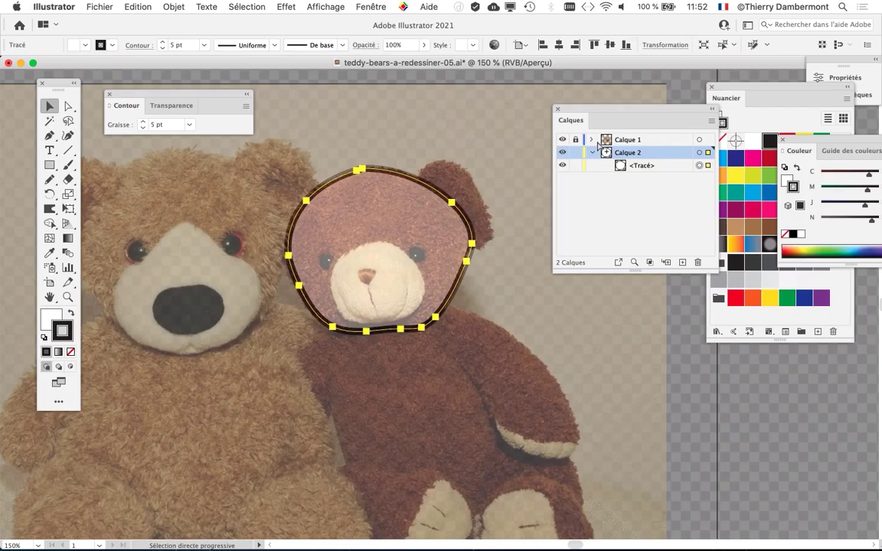
{"action": "left_click_drag", "start_coordinate": [605, 113], "coordinate": [647, 108]}
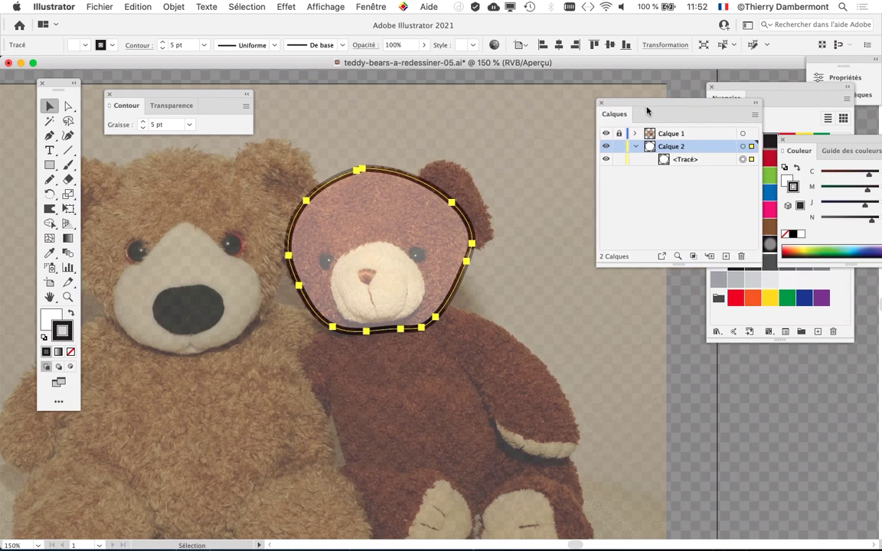
{"action": "scroll", "coordinate": [447, 260], "scroll_direction": "up", "scroll_amount": 1}
{"action": "scroll", "coordinate": [456, 278], "scroll_direction": "up", "scroll_amount": 1}
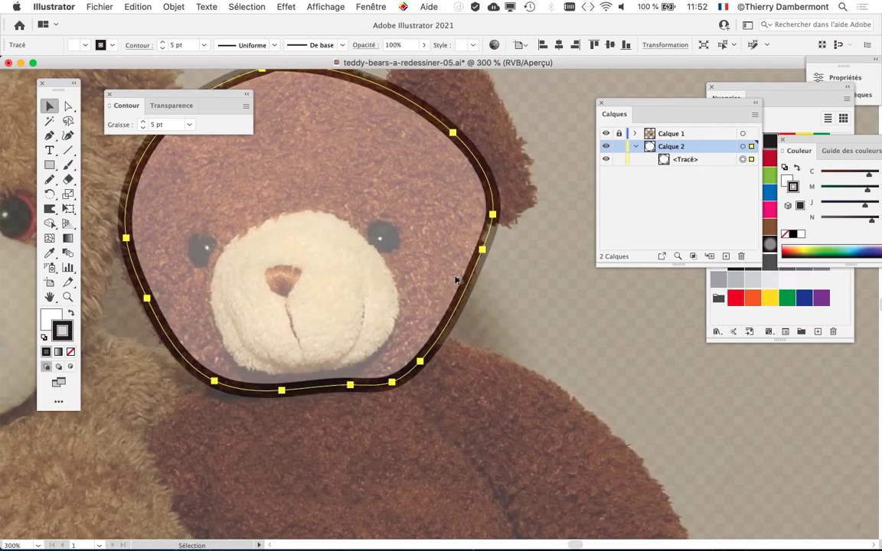
{"action": "left_click_drag", "start_coordinate": [566, 274], "coordinate": [580, 366]}
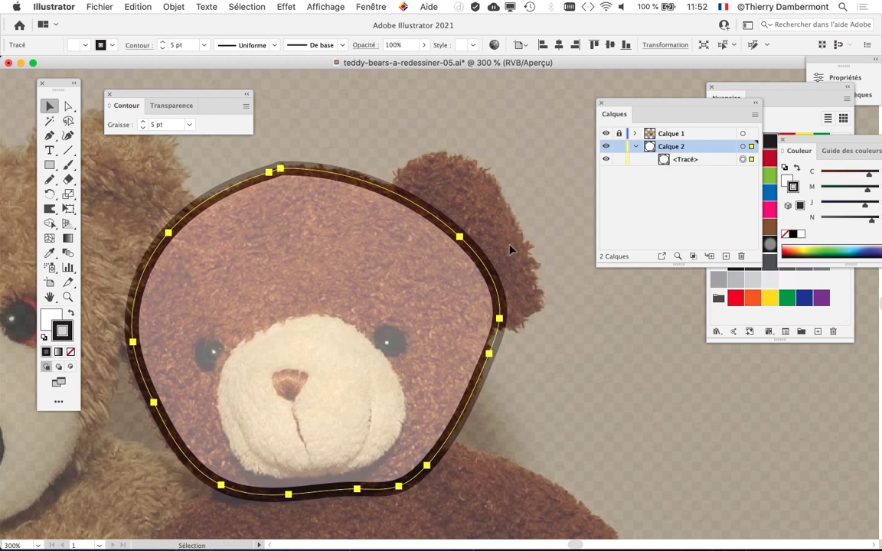
{"action": "scroll", "coordinate": [511, 249], "scroll_direction": "down", "scroll_amount": 1}
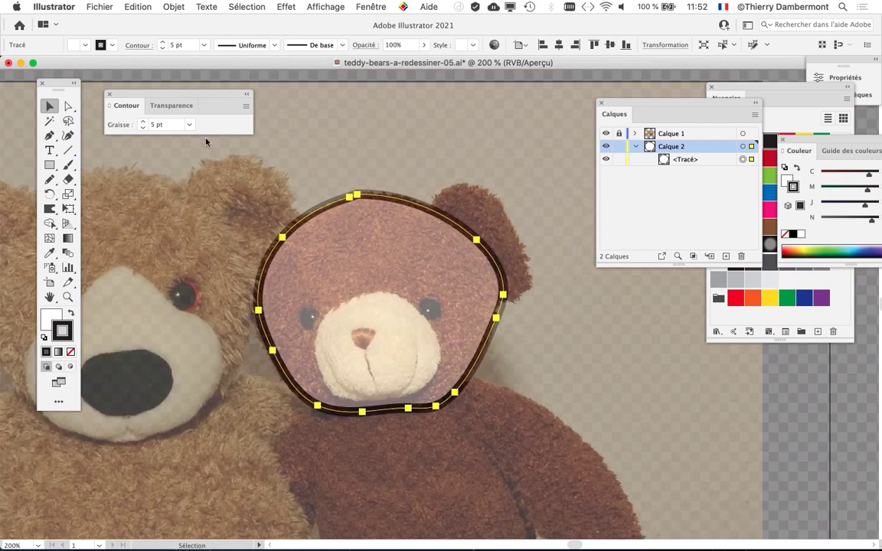
{"action": "left_click_drag", "start_coordinate": [56, 81], "coordinate": [48, 100]}
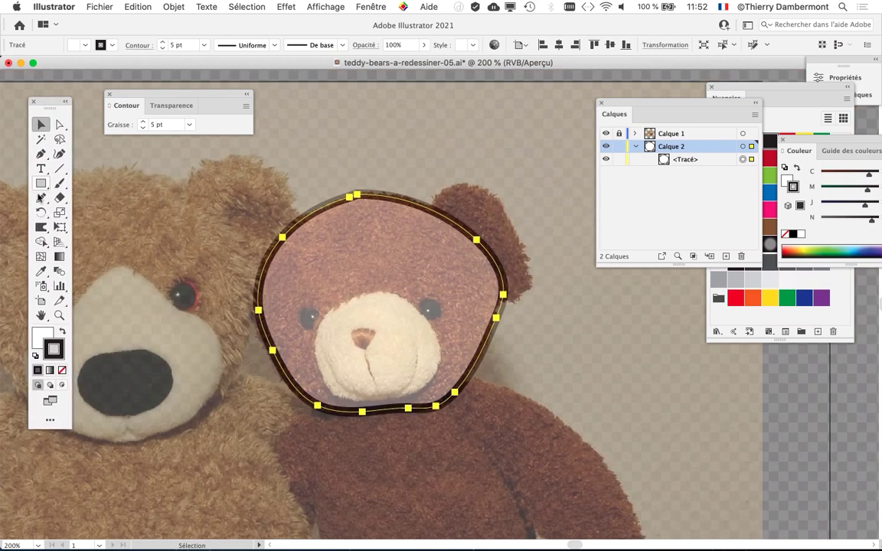
Activate the Crayon (Pencil) tool from the Shaper tool group.
{"action": "left_click", "coordinate": [40, 198]}
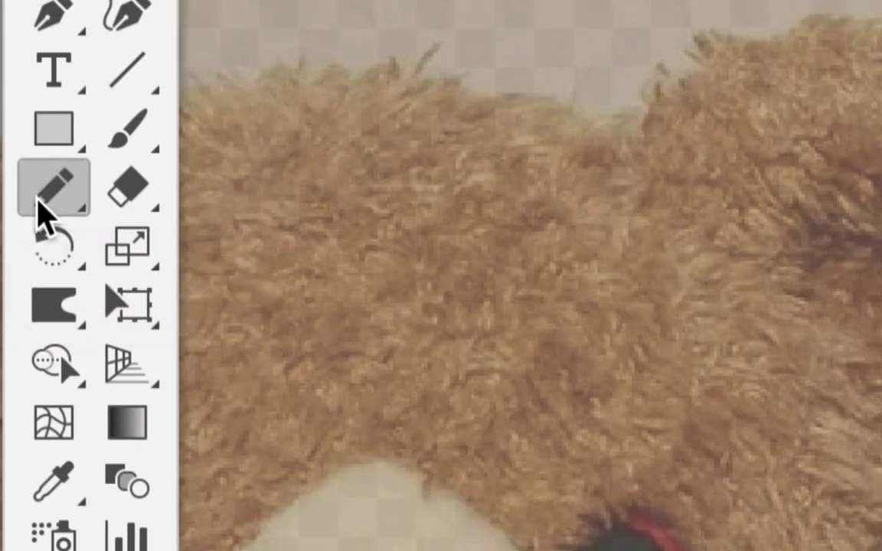
{"action": "mouse_move", "coordinate": [42, 203]}
{"action": "left_mouse_down"}
{"action": "mouse_move", "coordinate": [99, 197]}
{"action": "mouse_move", "coordinate": [127, 210]}
{"action": "left_mouse_up"}
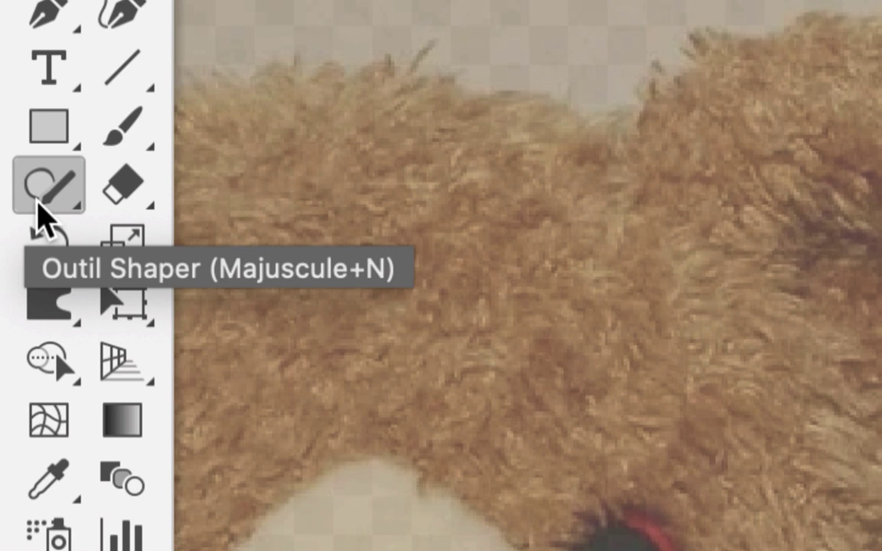
{"action": "left_click_drag", "start_coordinate": [38, 200], "coordinate": [114, 263]}
{"action": "left_click_drag", "start_coordinate": [67, 226], "coordinate": [68, 226]}
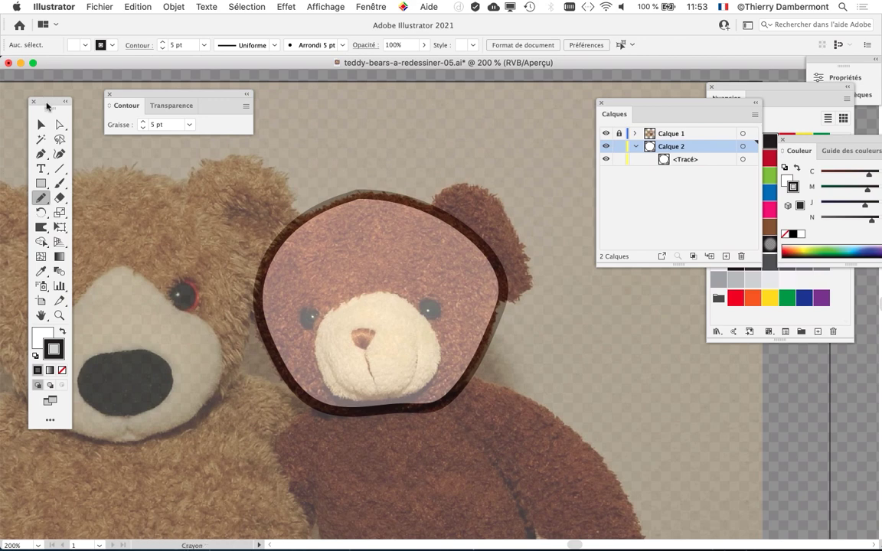
Reposition the floating toolbar and move the Contour panel off the artwork, below the swatches.
{"action": "mouse_move", "coordinate": [46, 107]}
{"action": "left_mouse_down"}
{"action": "mouse_move", "coordinate": [62, 112]}
{"action": "mouse_move", "coordinate": [47, 98]}
{"action": "left_mouse_up"}
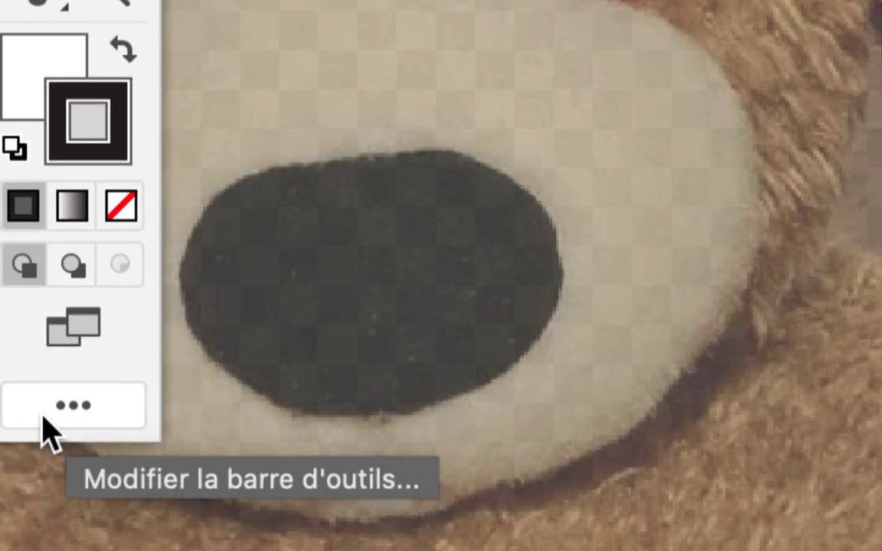
{"action": "left_click", "coordinate": [44, 419]}
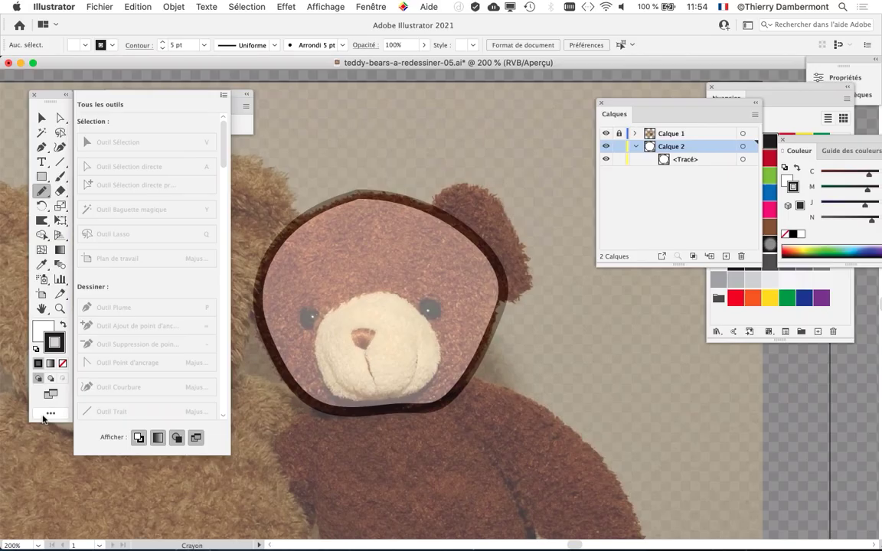
{"action": "left_click", "coordinate": [49, 96]}
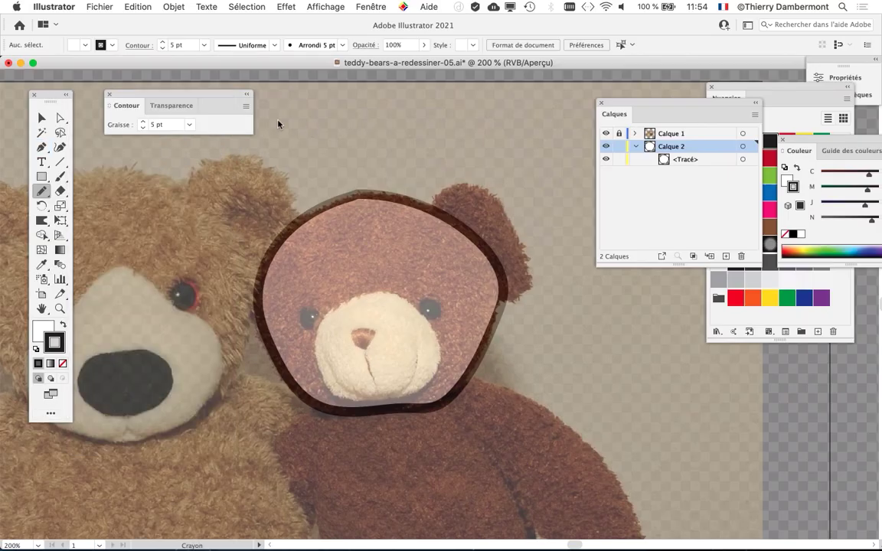
{"action": "left_click_drag", "start_coordinate": [114, 93], "coordinate": [790, 418]}
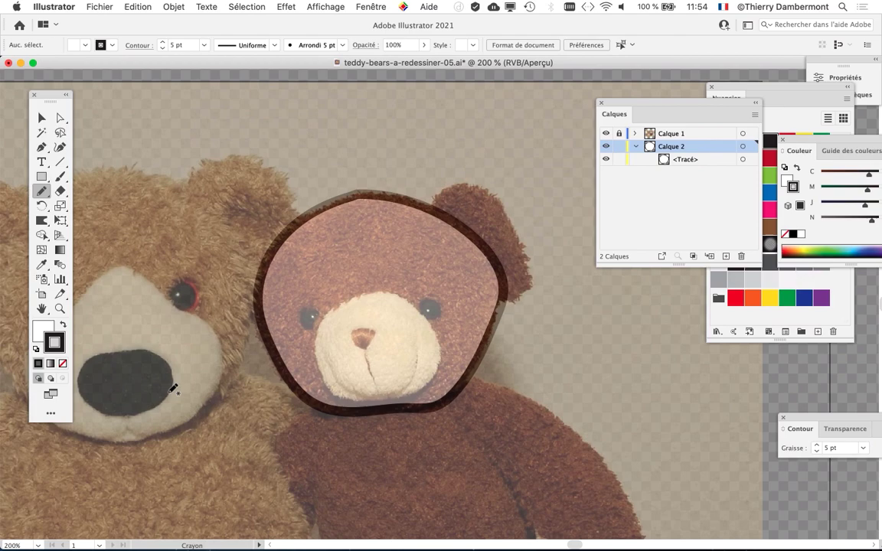
Choose the Avancé set in the toolbar editing options and display the Avancé toolbar.
{"action": "left_click", "coordinate": [50, 414]}
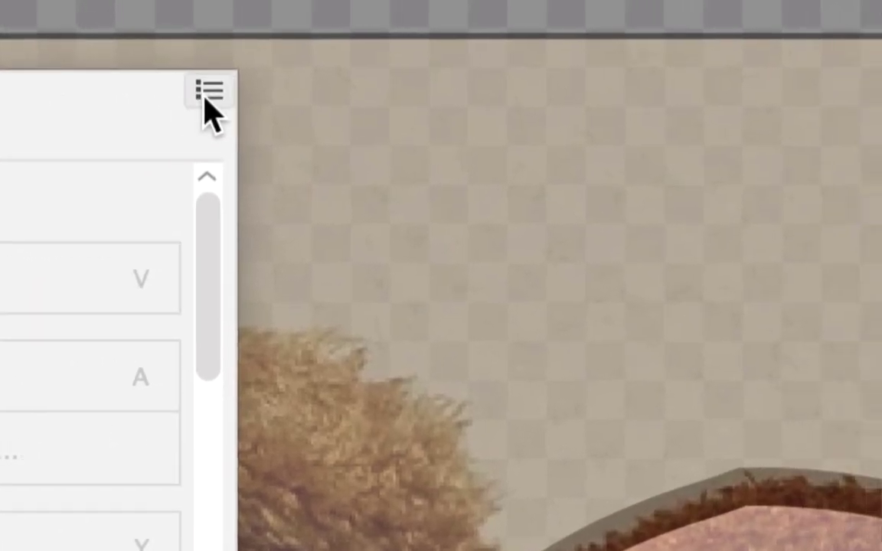
{"action": "left_click", "coordinate": [205, 98]}
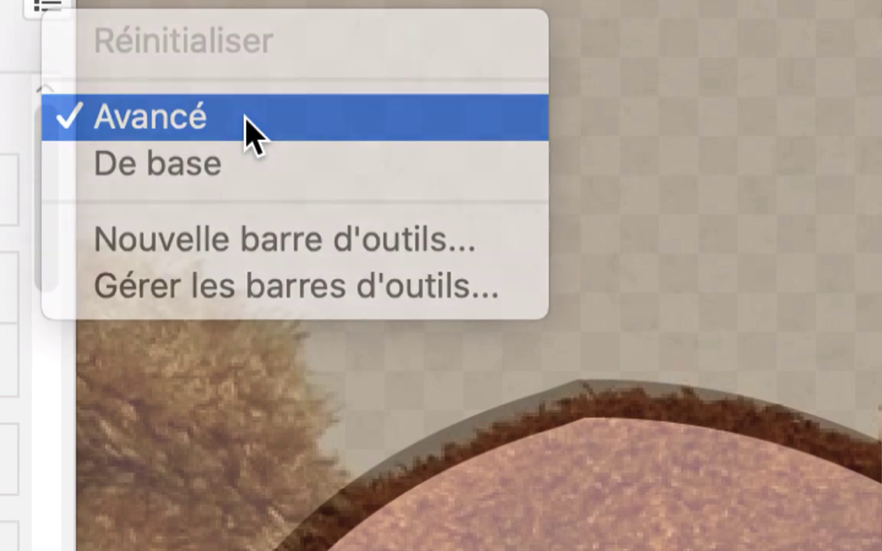
{"action": "left_click", "coordinate": [253, 134]}
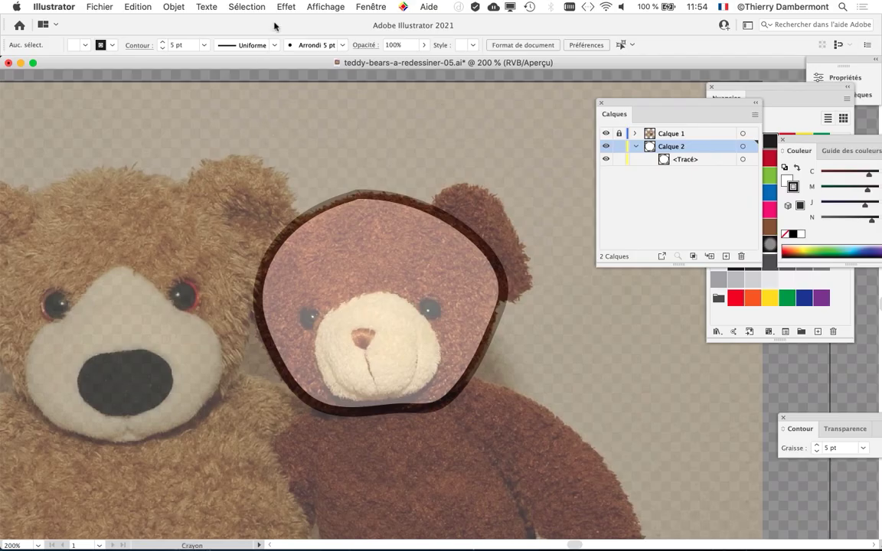
{"action": "left_click", "coordinate": [369, 7]}
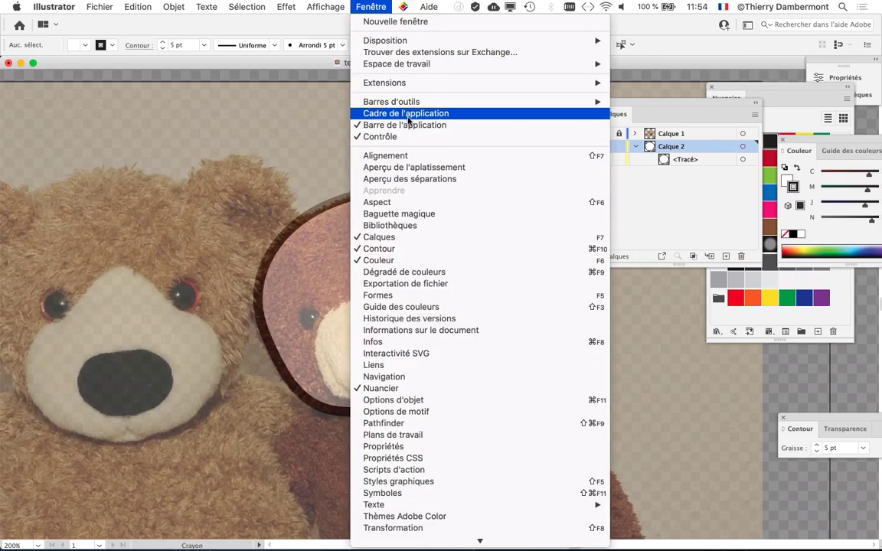
{"action": "mouse_move", "coordinate": [374, 101]}
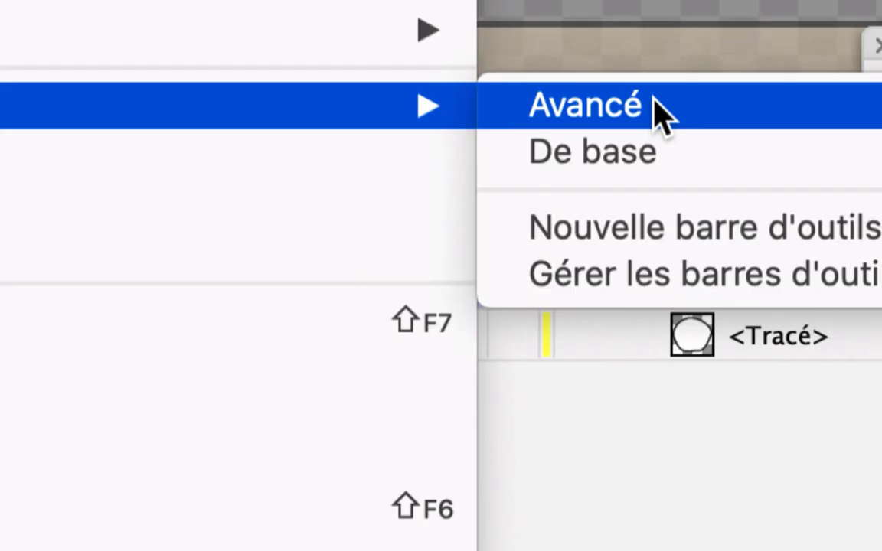
{"action": "left_click", "coordinate": [660, 113]}
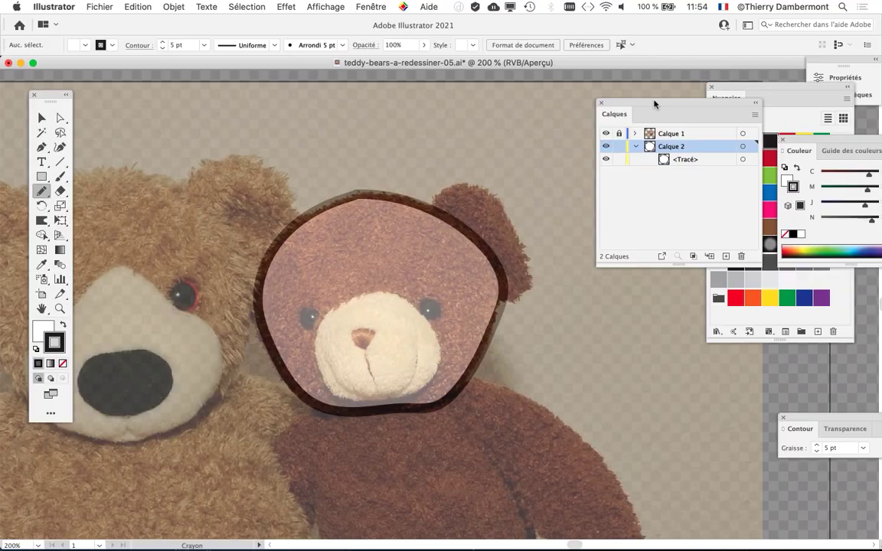
Move the floating toolbar over the artwork and toggle it between one and two columns, leaving it in two.
{"action": "left_click_drag", "start_coordinate": [53, 95], "coordinate": [61, 97]}
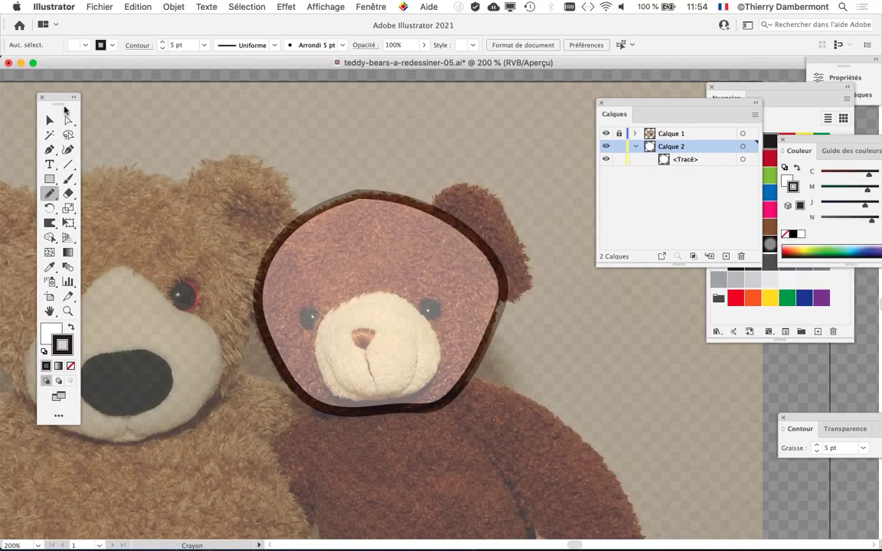
{"action": "left_click_drag", "start_coordinate": [57, 96], "coordinate": [48, 95]}
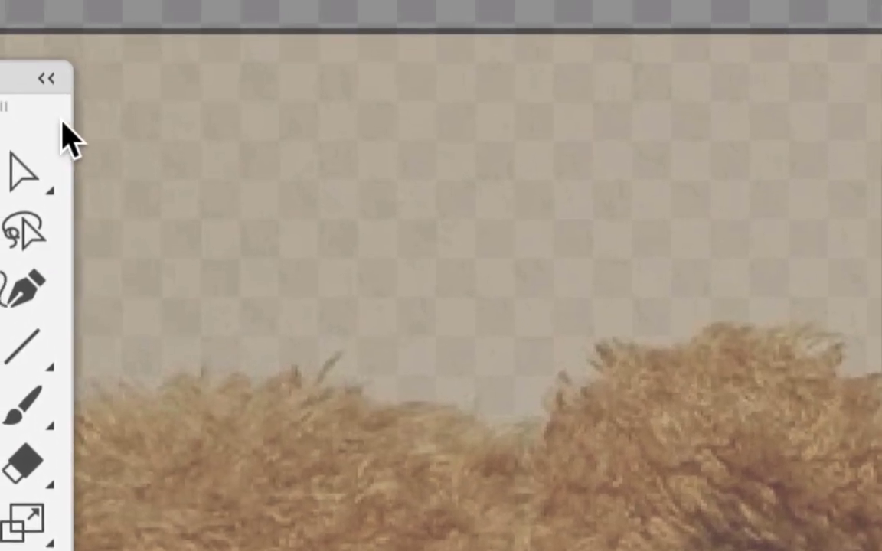
{"action": "left_click", "coordinate": [46, 78]}
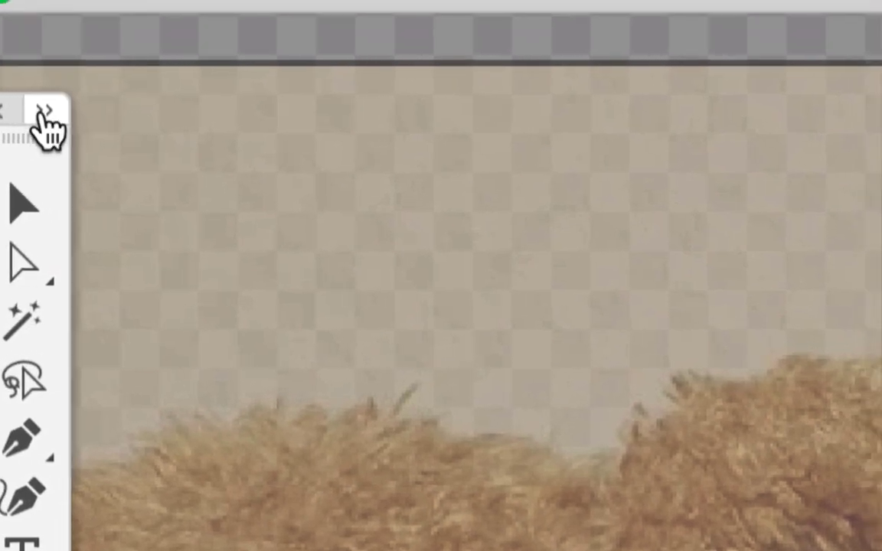
{"action": "left_click", "coordinate": [42, 113]}
{"action": "left_click_drag", "start_coordinate": [43, 122], "coordinate": [256, 128]}
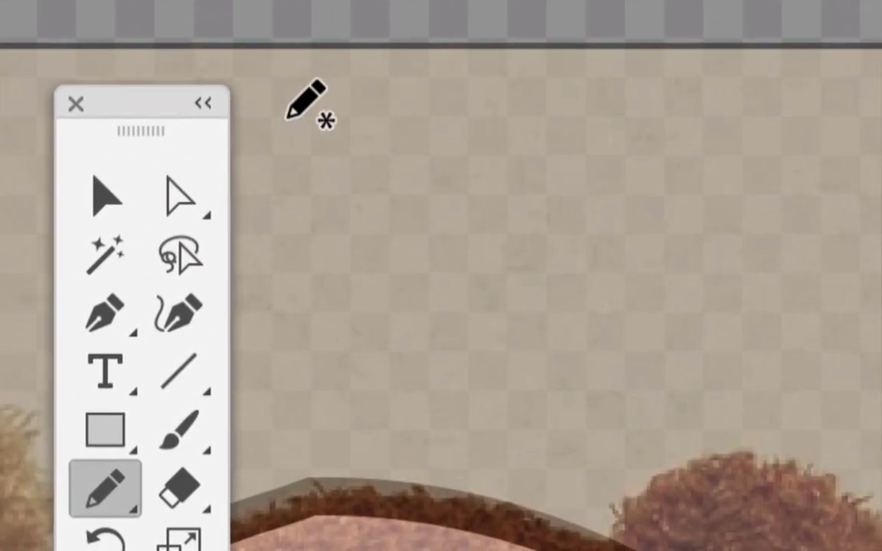
{"action": "left_click", "coordinate": [203, 103]}
{"action": "left_click", "coordinate": [126, 104]}
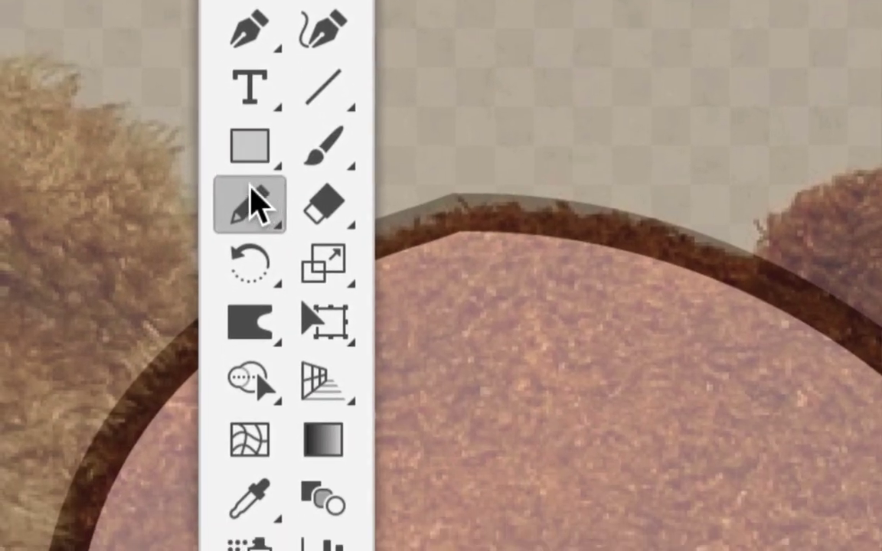
Select the Crayon (Pencil) tool from the Shaper tool group and move the toolbar off the brown bear.
{"action": "mouse_move", "coordinate": [253, 484]}
{"action": "left_mouse_down"}
{"action": "mouse_move", "coordinate": [287, 497]}
{"action": "mouse_move", "coordinate": [385, 492]}
{"action": "left_mouse_up"}
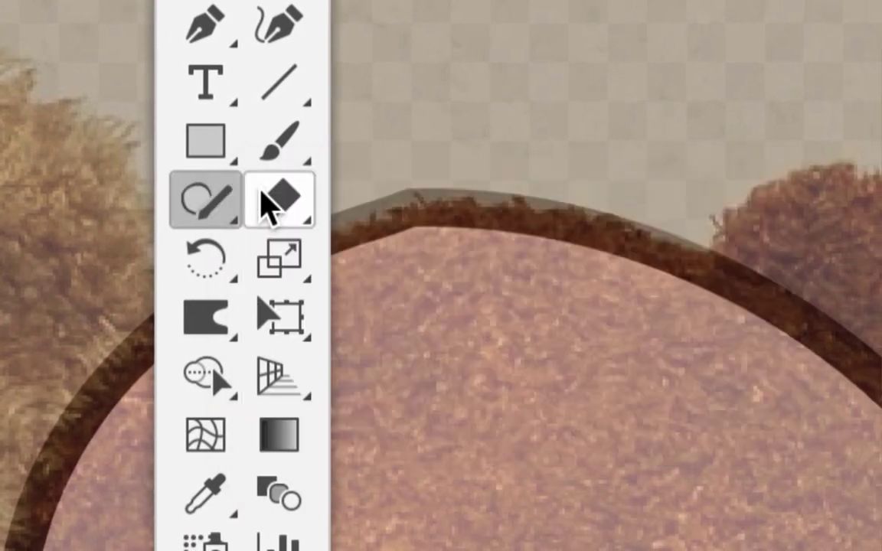
{"action": "left_click_drag", "start_coordinate": [225, 215], "coordinate": [385, 281]}
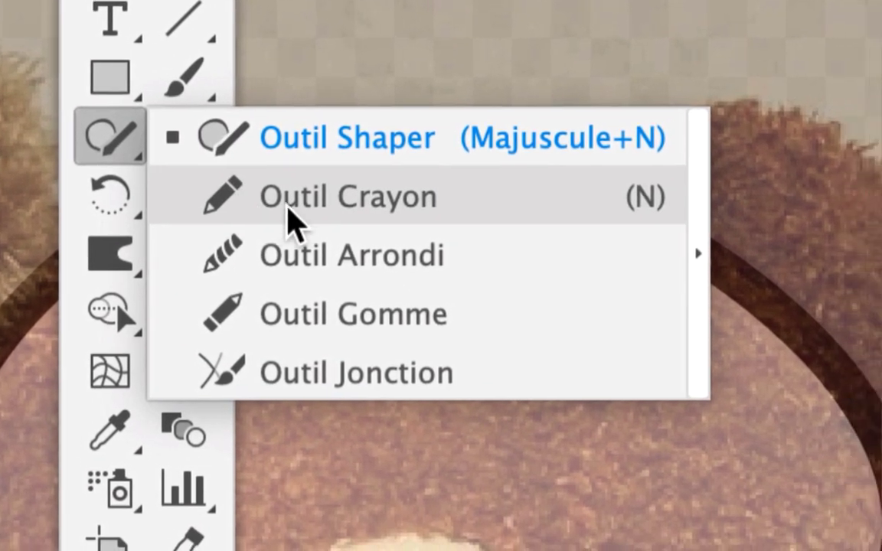
{"action": "left_click_drag", "start_coordinate": [288, 207], "coordinate": [327, 206]}
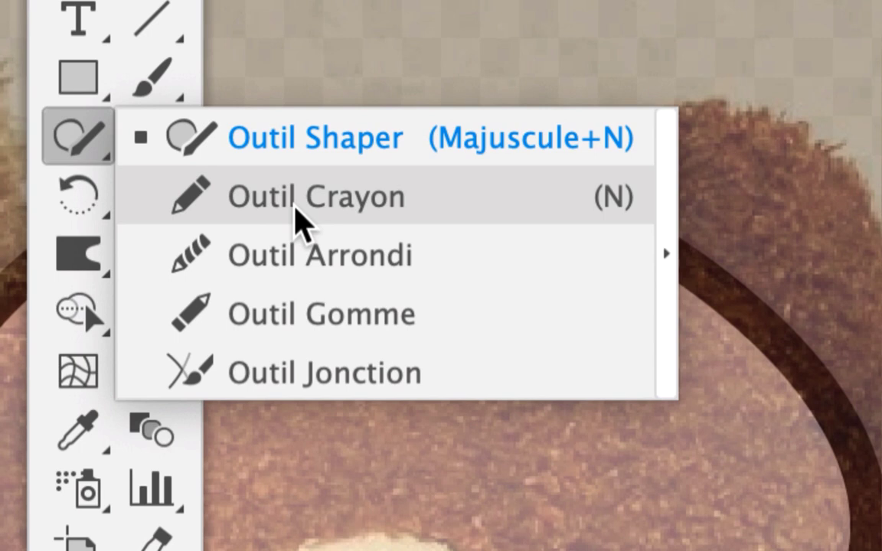
{"action": "left_click_drag", "start_coordinate": [295, 211], "coordinate": [295, 210]}
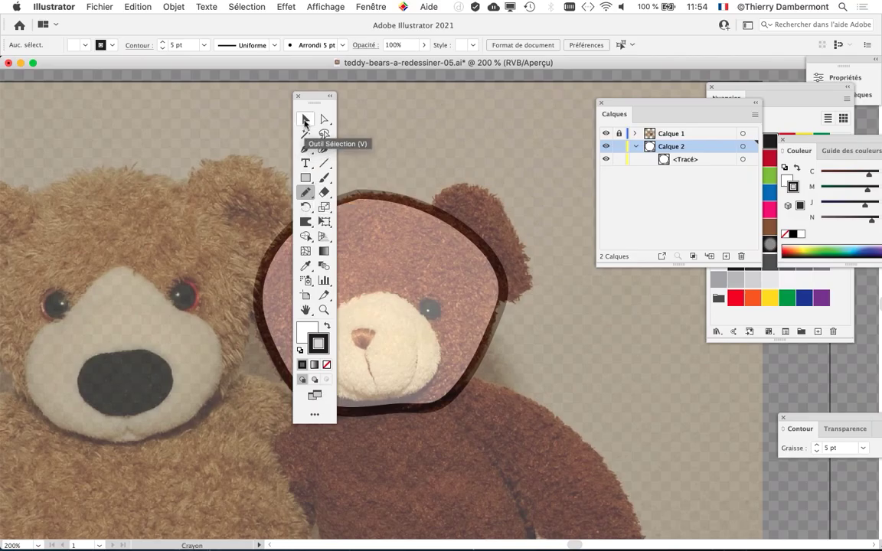
{"action": "left_click_drag", "start_coordinate": [309, 101], "coordinate": [40, 83]}
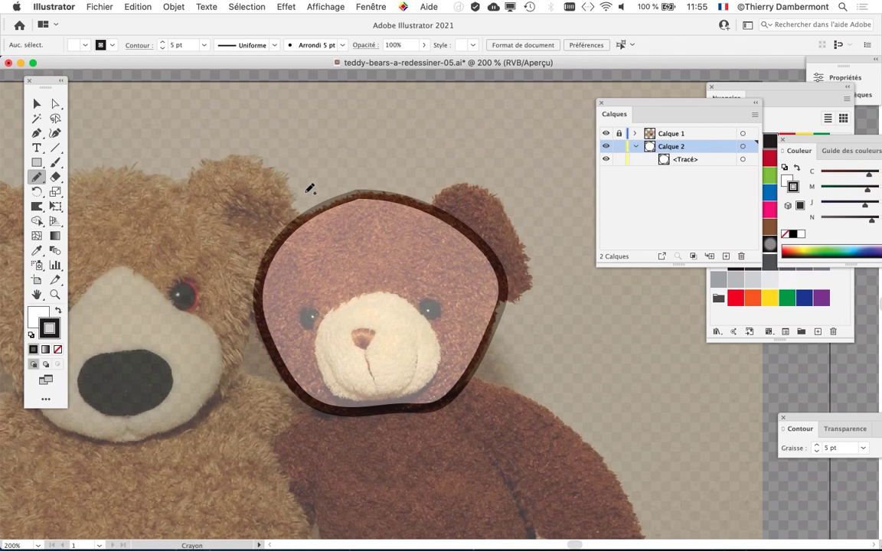
Select the brown bear's head outline with a temporary Selection tool, keeping the Crayon tool active.
{"action": "key", "text": "super"}
{"action": "left_click", "coordinate": [321, 208], "text": "super"}
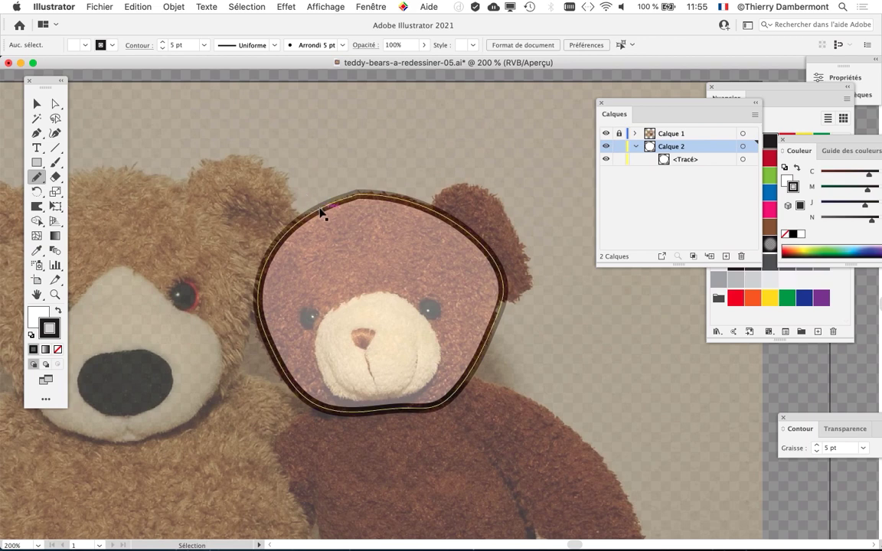
{"action": "left_click", "coordinate": [306, 173], "text": "super"}
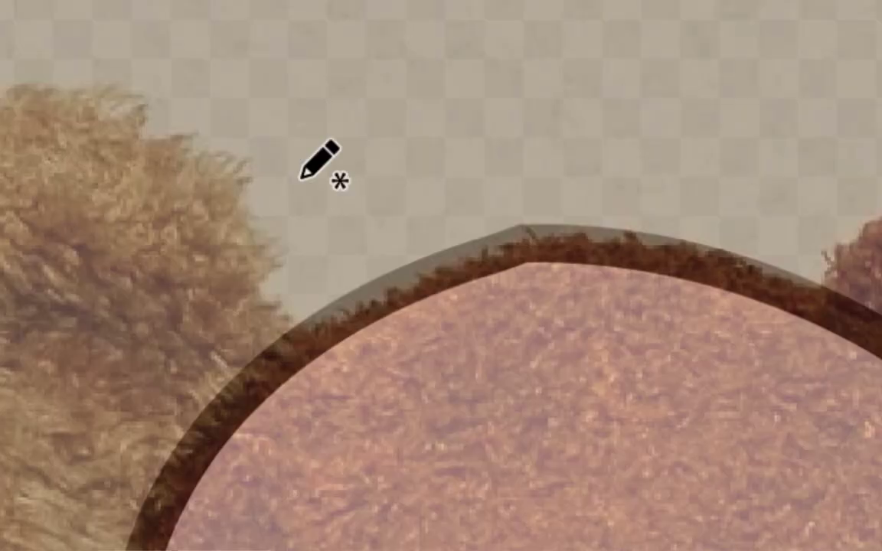
{"action": "key", "text": "super"}
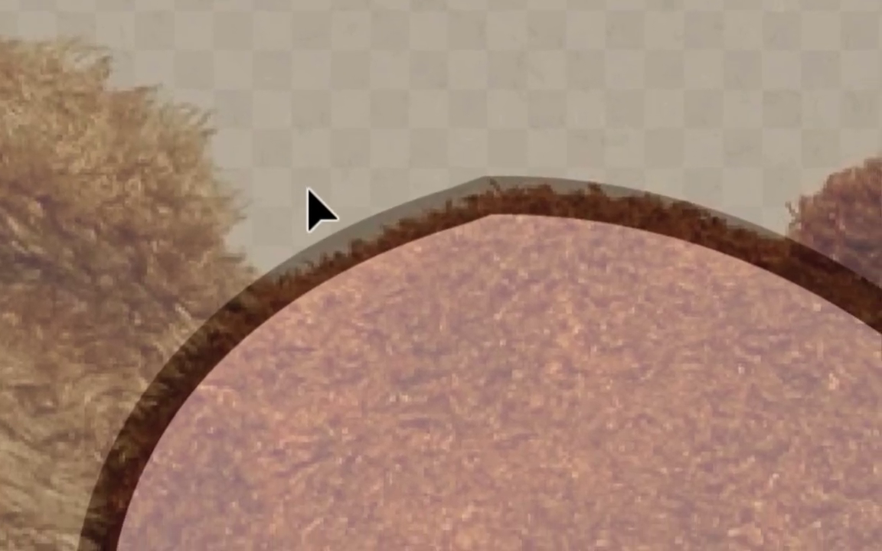
{"action": "left_click", "coordinate": [406, 274], "text": "super"}
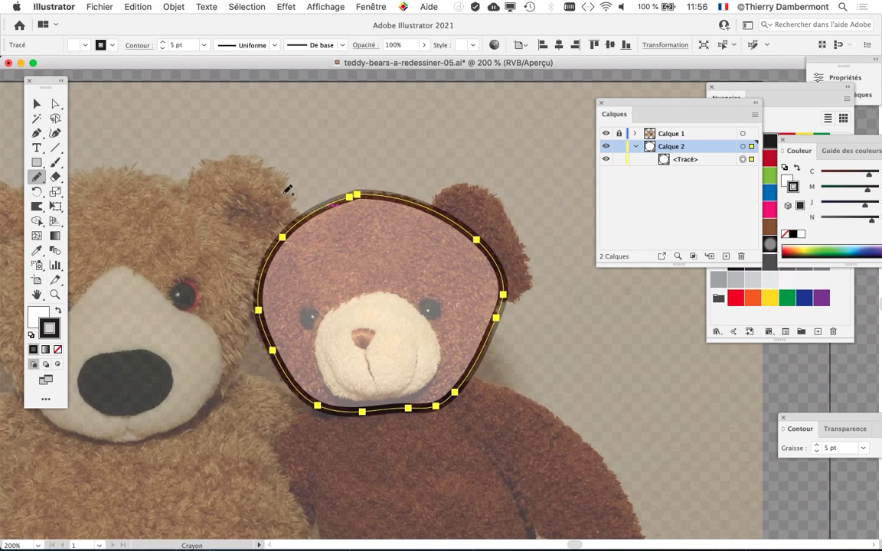
Examine the brown bear's head outline and its anchor points at magnifications up to 800%.
{"action": "scroll", "coordinate": [386, 226], "scroll_direction": "up", "scroll_amount": 1}
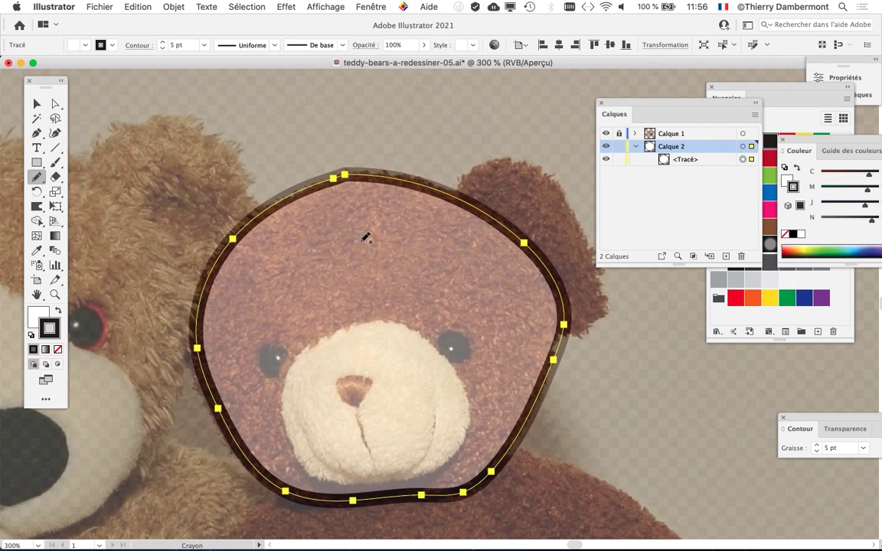
{"action": "left_click_drag", "start_coordinate": [365, 236], "coordinate": [282, 176]}
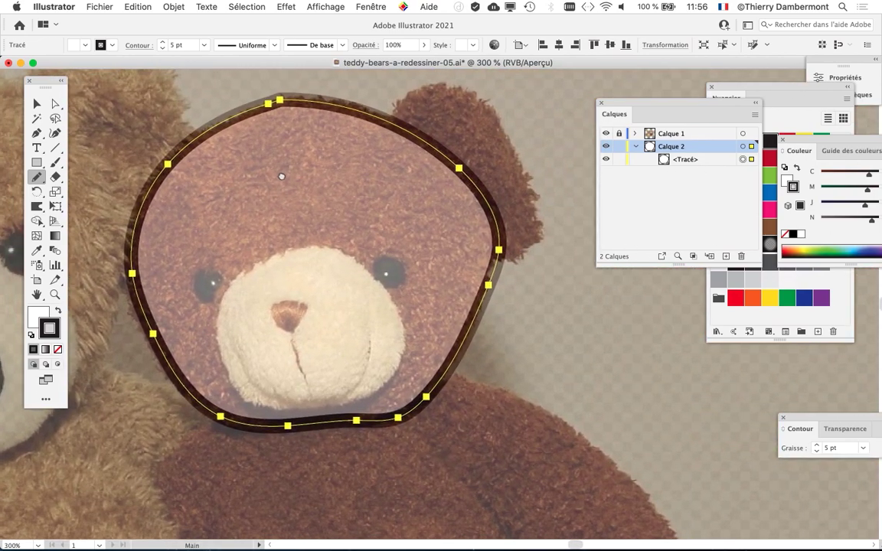
{"action": "scroll", "coordinate": [338, 242], "scroll_direction": "down", "scroll_amount": 4}
{"action": "scroll", "coordinate": [338, 253], "scroll_direction": "up", "scroll_amount": 7}
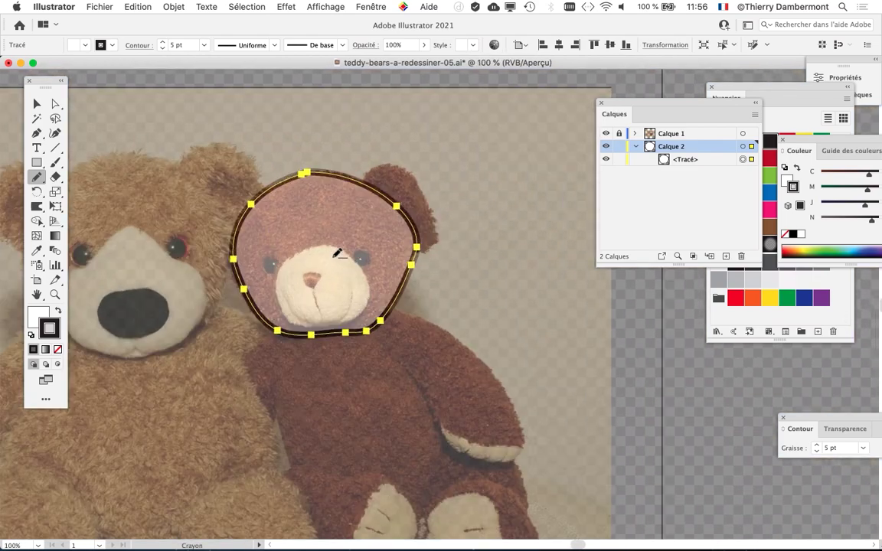
{"action": "scroll", "coordinate": [339, 252], "scroll_direction": "down", "scroll_amount": 4}
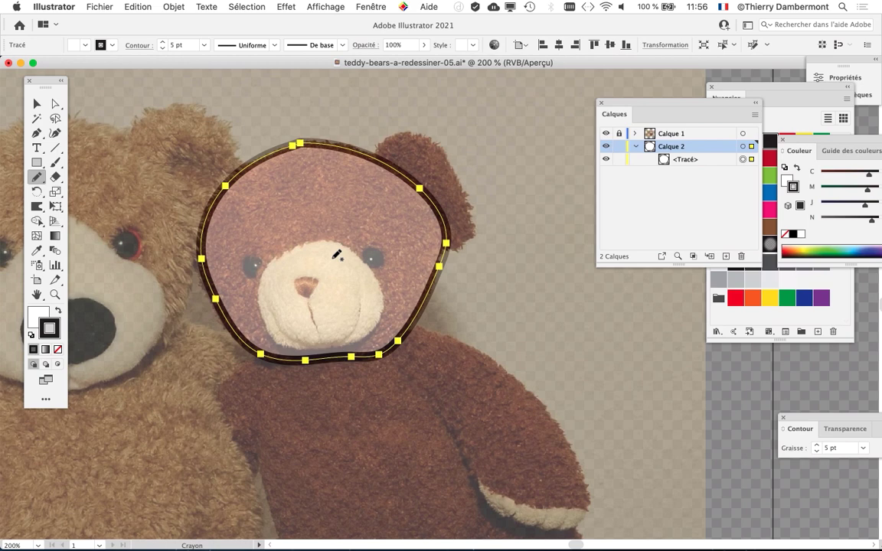
{"action": "key", "text": "super+space"}
{"action": "left_click", "coordinate": [310, 228]}
{"action": "left_click", "coordinate": [281, 206]}
{"action": "left_click", "coordinate": [475, 299]}
{"action": "left_click", "coordinate": [533, 363]}
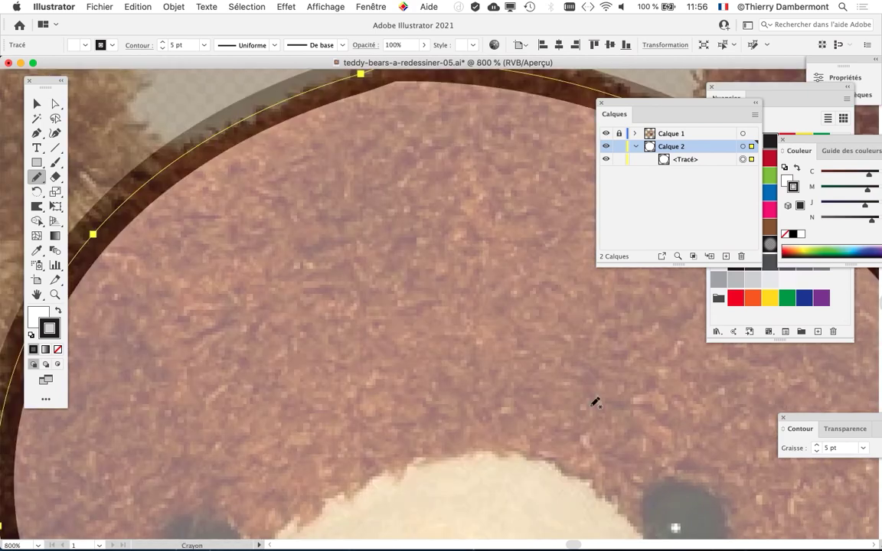
Zoom out to 100% to examine the head outline against both bears, and zoom back in.
{"action": "key", "text": "super+space"}
{"action": "left_click", "coordinate": [477, 298], "text": "alt"}
{"action": "left_click", "coordinate": [479, 299], "text": "alt"}
{"action": "left_click", "coordinate": [505, 389], "text": "alt+super"}
{"action": "left_click", "coordinate": [414, 298], "text": "alt+super"}
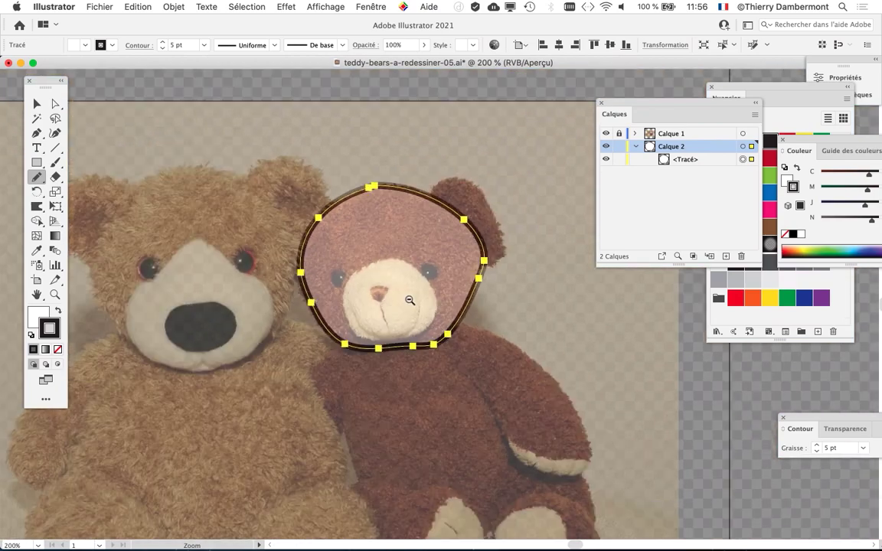
{"action": "left_click", "coordinate": [407, 300], "text": "alt+super"}
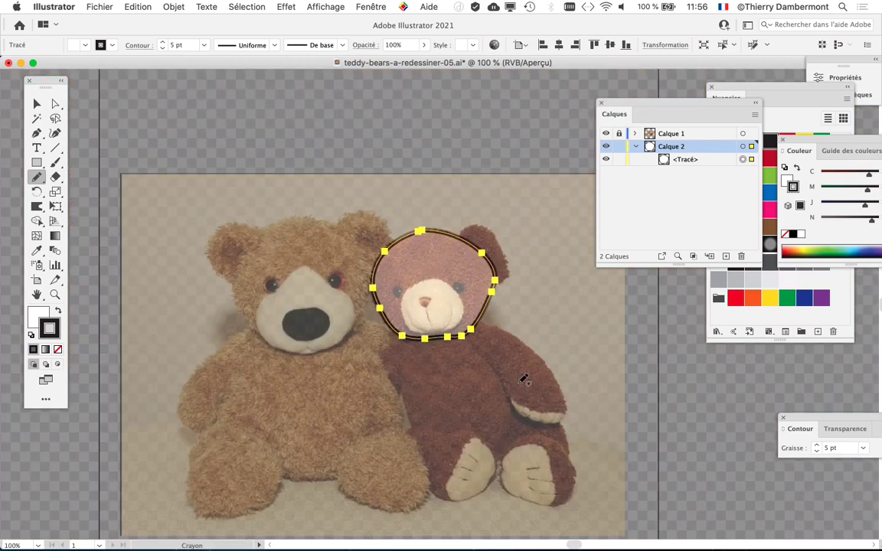
{"action": "left_click", "coordinate": [482, 222], "text": "super"}
{"action": "left_click", "coordinate": [502, 293], "text": "super"}
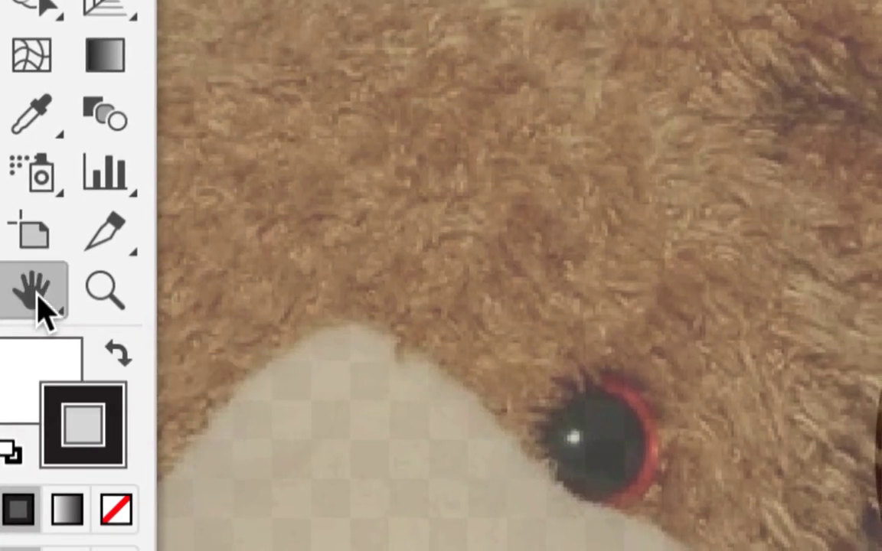
Fit the artboard in the window, reframe the brown bear's head at 200%, and switch back to the Crayon tool.
{"action": "left_click", "coordinate": [44, 293]}
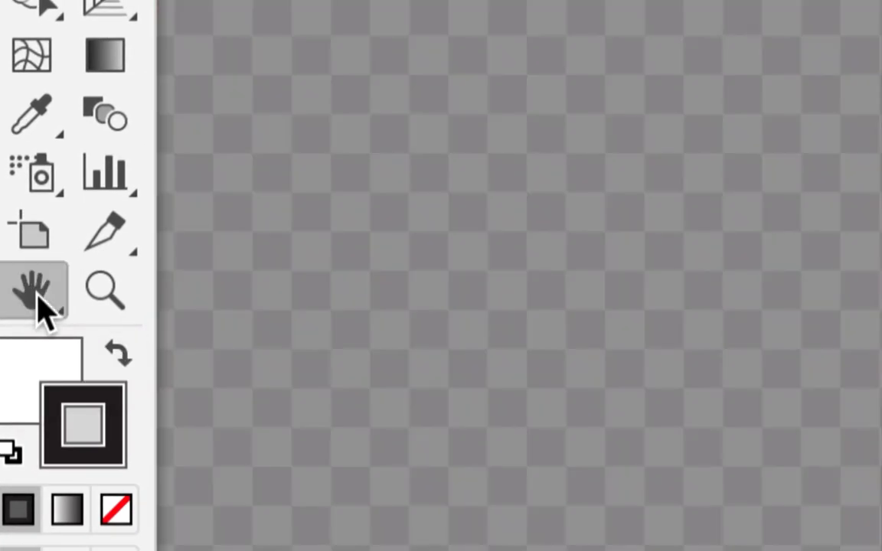
{"action": "double_click", "coordinate": [37, 299]}
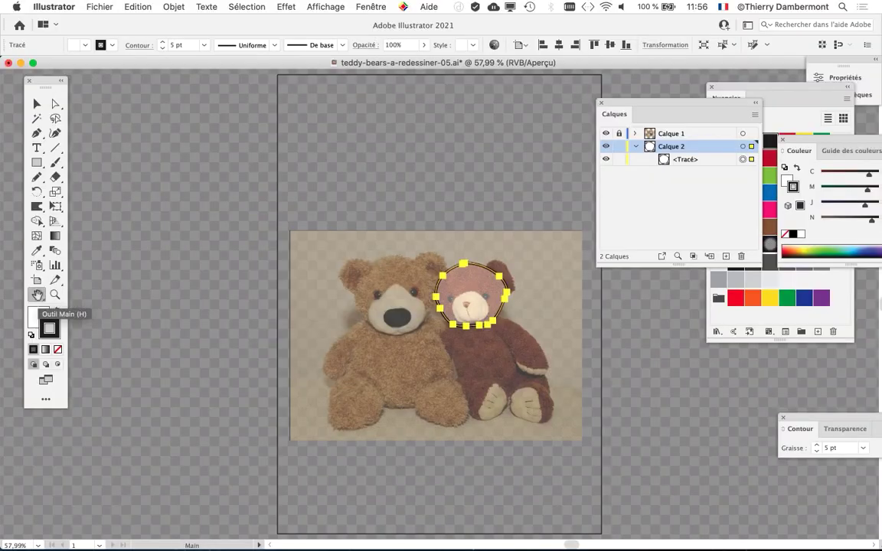
{"action": "scroll", "coordinate": [459, 253], "scroll_direction": "up", "scroll_amount": 3}
{"action": "scroll", "coordinate": [487, 330], "scroll_direction": "up", "scroll_amount": 1}
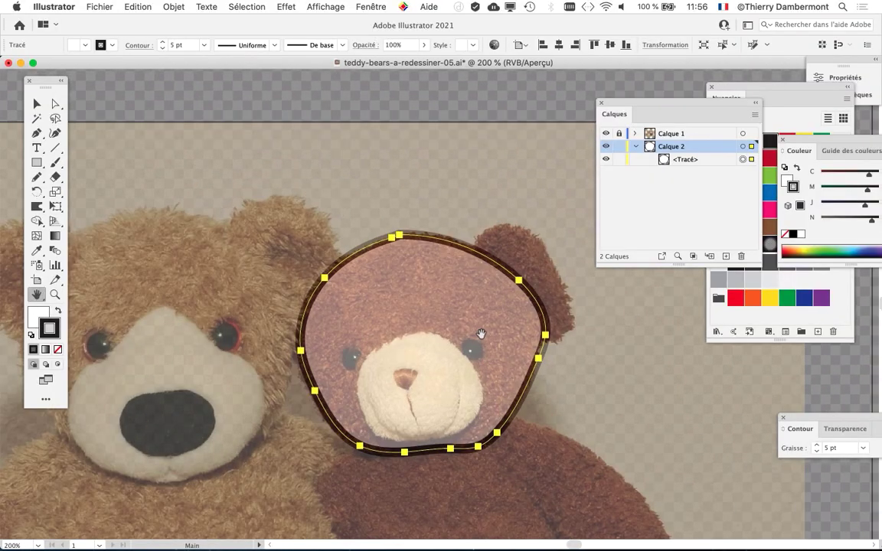
{"action": "left_click_drag", "start_coordinate": [447, 333], "coordinate": [375, 192]}
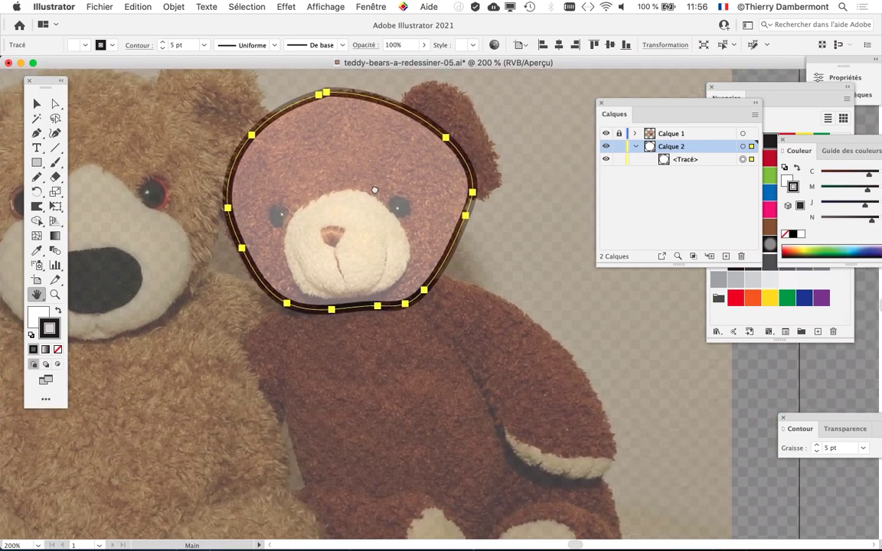
{"action": "left_click", "coordinate": [37, 177]}
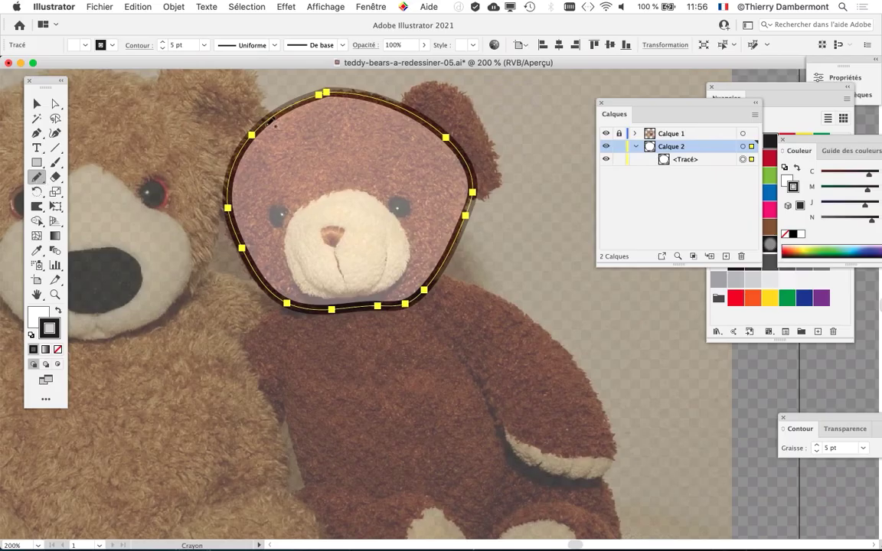
{"action": "scroll", "coordinate": [403, 124], "scroll_direction": "up", "scroll_amount": 3}
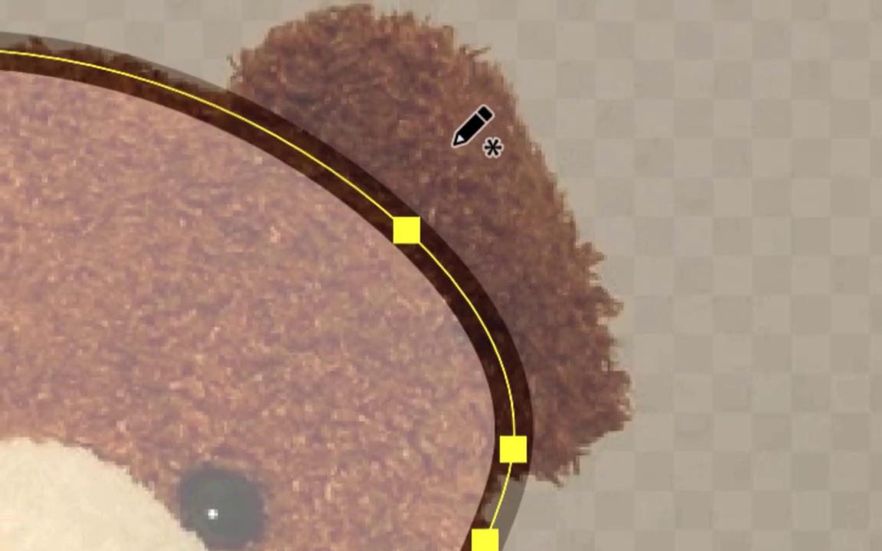
Try Crayon strokes that start or end away from the selected head outline near the brown bear's ear, and undo them.
{"action": "mouse_move", "coordinate": [389, 71]}
{"action": "left_mouse_down"}
{"action": "mouse_move", "coordinate": [440, 182]}
{"action": "mouse_move", "coordinate": [468, 181]}
{"action": "mouse_move", "coordinate": [462, 210]}
{"action": "mouse_move", "coordinate": [458, 206]}
{"action": "left_mouse_up"}
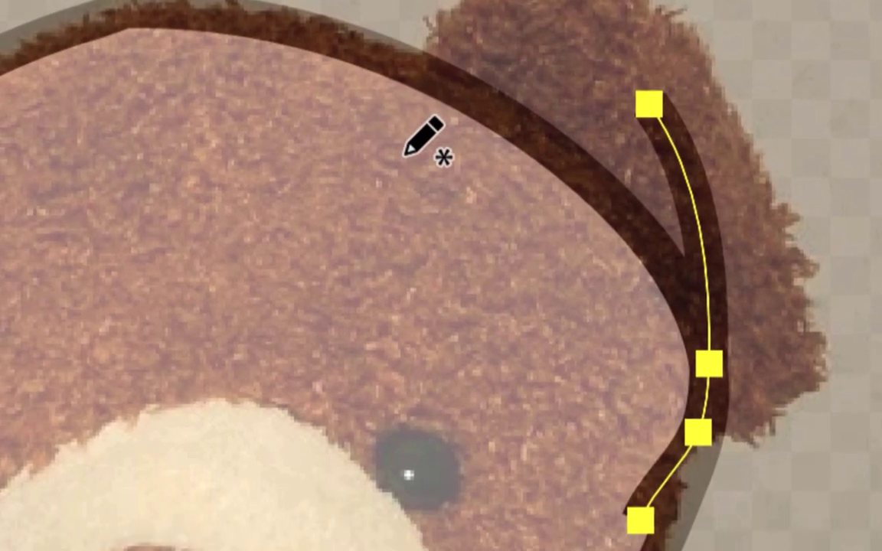
{"action": "key", "text": "ctrl+z"}
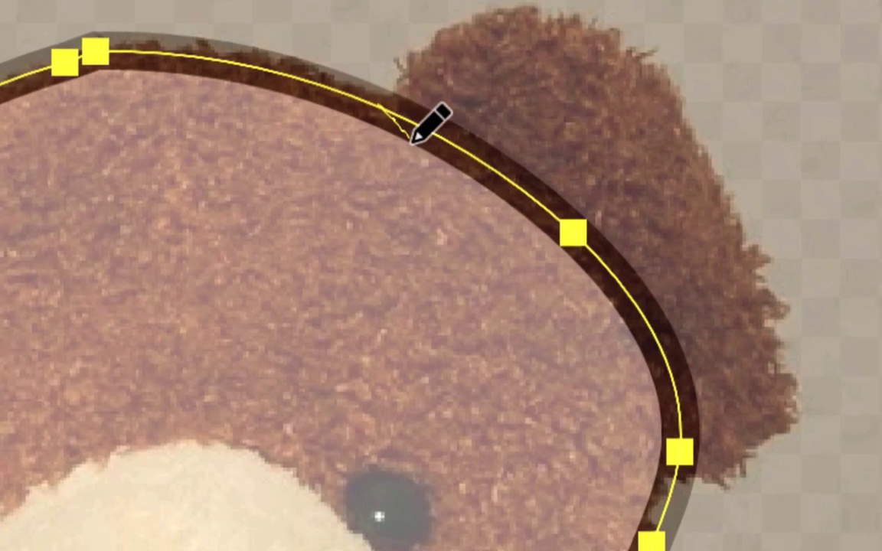
{"action": "mouse_move", "coordinate": [409, 142]}
{"action": "left_mouse_down"}
{"action": "mouse_move", "coordinate": [438, 182]}
{"action": "mouse_move", "coordinate": [435, 205]}
{"action": "left_mouse_up"}
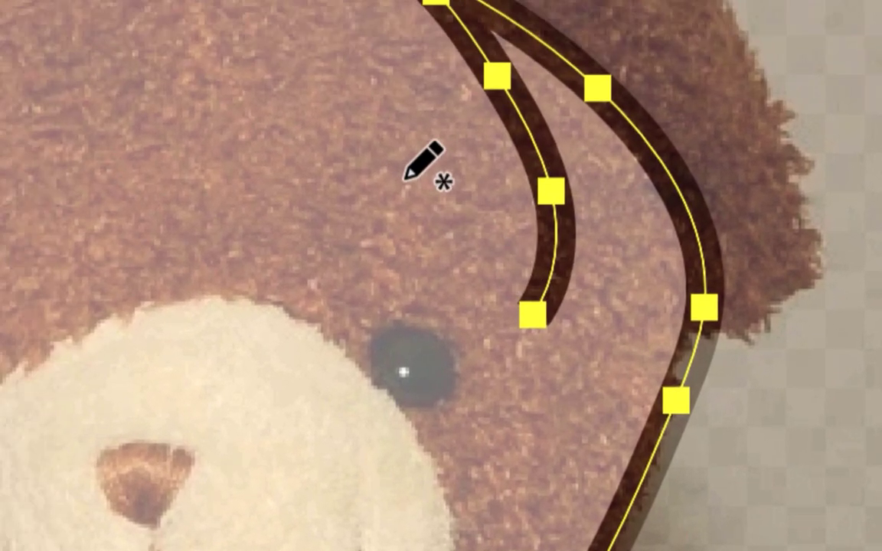
{"action": "key", "text": "ctrl+z"}
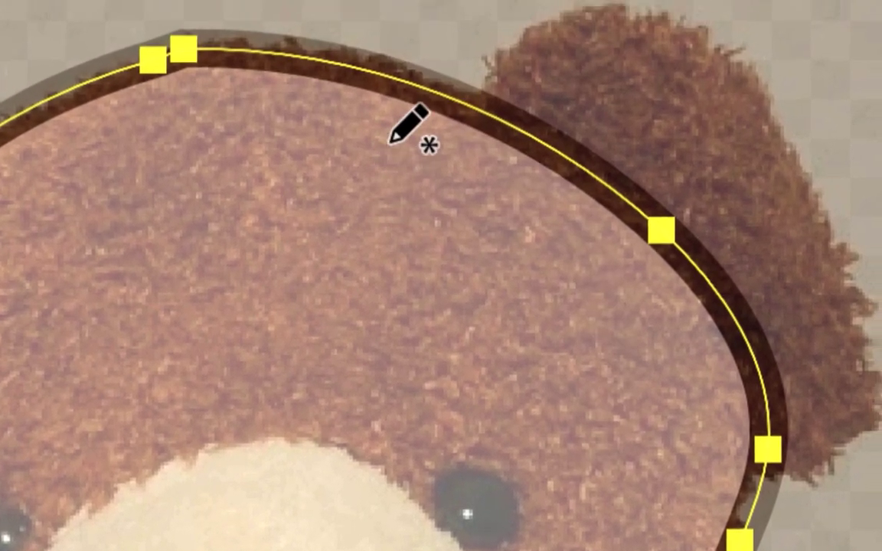
Redraw both sides of the brown bear's head outline with Crayon strokes that start and end on the selected path.
{"action": "mouse_move", "coordinate": [390, 130]}
{"action": "left_mouse_down"}
{"action": "mouse_move", "coordinate": [493, 182]}
{"action": "mouse_move", "coordinate": [664, 339]}
{"action": "mouse_move", "coordinate": [715, 443]}
{"action": "mouse_move", "coordinate": [725, 536]}
{"action": "left_mouse_up"}
{"action": "mouse_move", "coordinate": [459, 212]}
{"action": "left_mouse_down"}
{"action": "mouse_move", "coordinate": [461, 278]}
{"action": "mouse_move", "coordinate": [472, 284]}
{"action": "mouse_move", "coordinate": [441, 317]}
{"action": "left_mouse_up"}
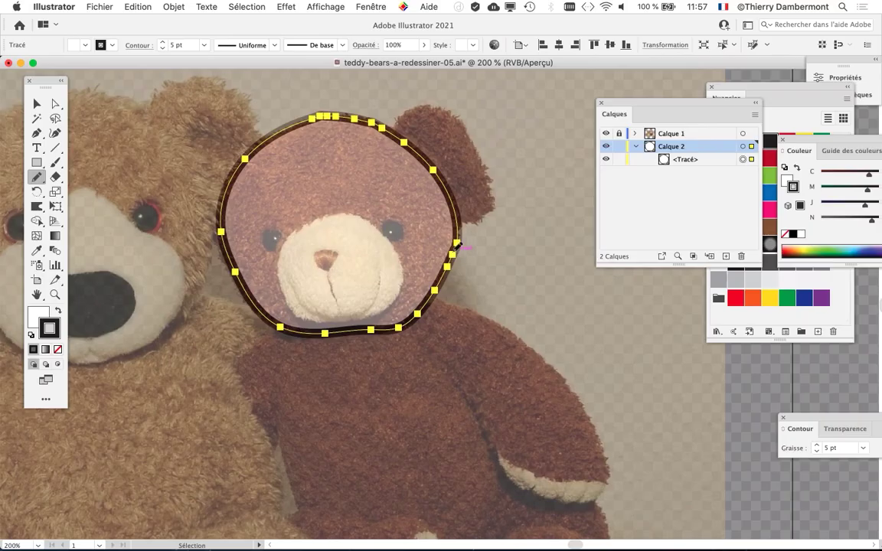
{"action": "mouse_move", "coordinate": [285, 125]}
{"action": "left_mouse_down"}
{"action": "mouse_move", "coordinate": [251, 167]}
{"action": "mouse_move", "coordinate": [238, 222]}
{"action": "mouse_move", "coordinate": [249, 296]}
{"action": "left_mouse_up"}
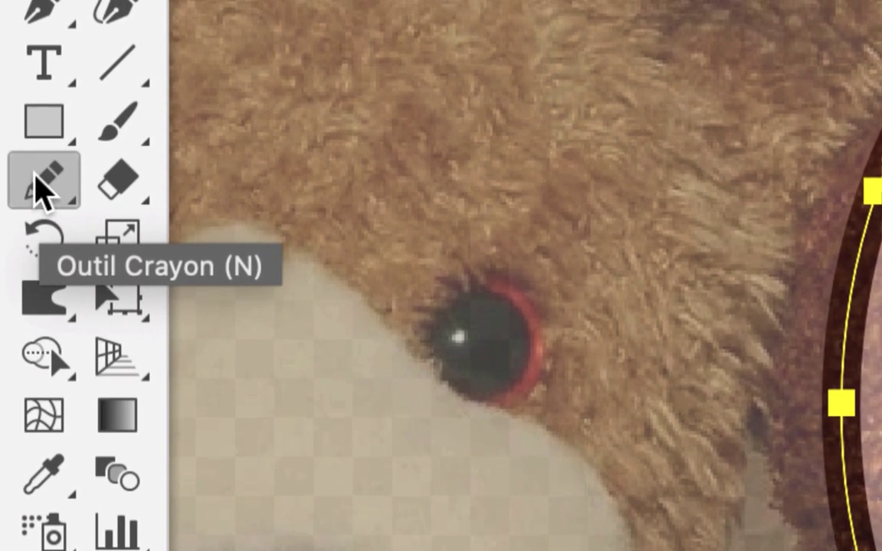
Set the Crayon tool's distance for modifying selected paths to 20 pixels in its options.
{"action": "double_click", "coordinate": [34, 175]}
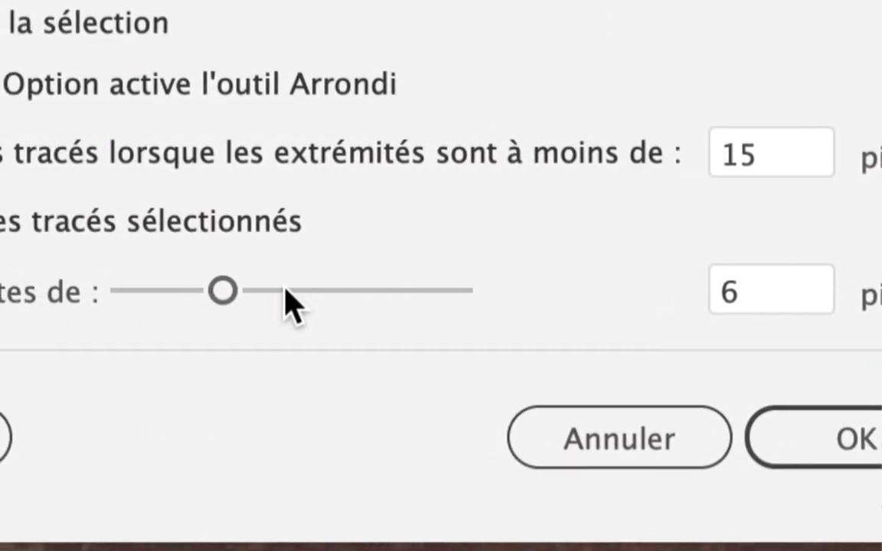
{"action": "left_click", "coordinate": [265, 283]}
{"action": "left_click_drag", "start_coordinate": [274, 288], "coordinate": [595, 334]}
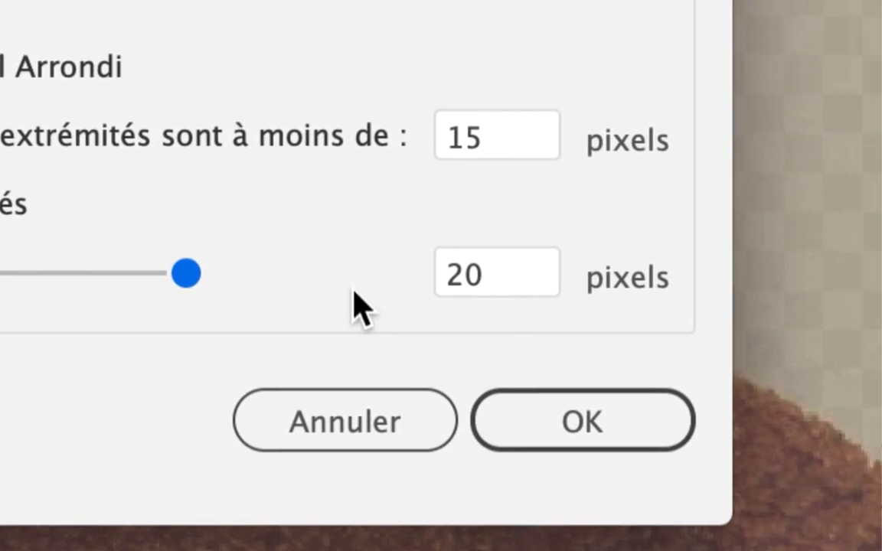
{"action": "left_click", "coordinate": [864, 443]}
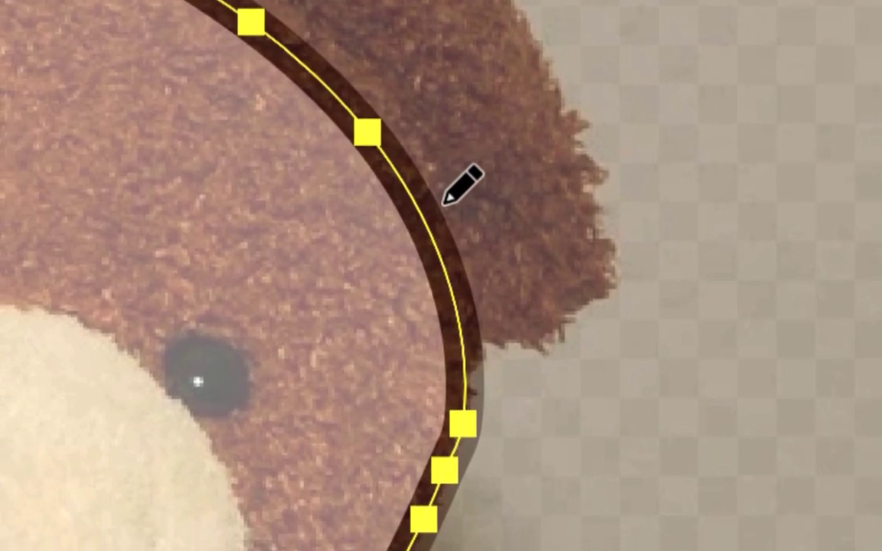
Redraw the right side, left side and chin of the brown bear's head outline with the Crayon tool to follow the photo.
{"action": "mouse_move", "coordinate": [444, 203]}
{"action": "left_mouse_down"}
{"action": "mouse_move", "coordinate": [473, 329]}
{"action": "mouse_move", "coordinate": [414, 482]}
{"action": "mouse_move", "coordinate": [372, 550]}
{"action": "left_mouse_up"}
{"action": "left_click_drag", "start_coordinate": [433, 275], "coordinate": [408, 341]}
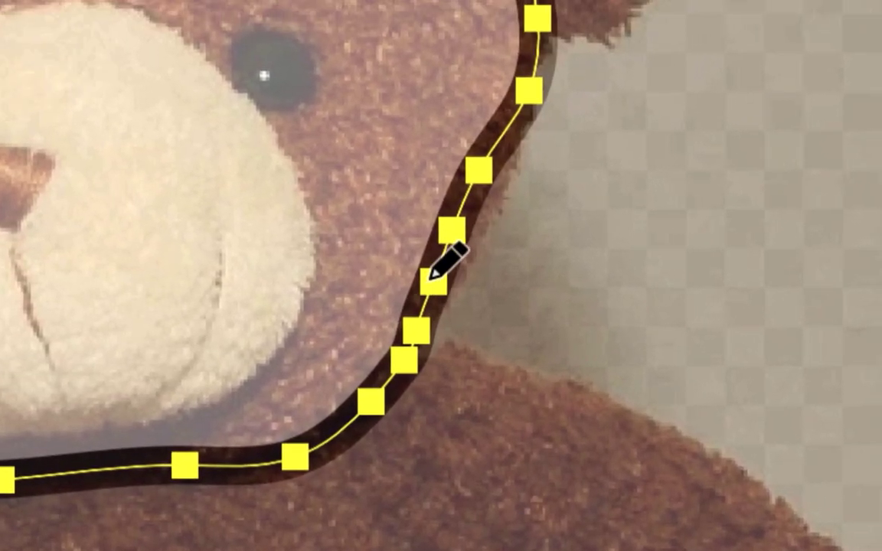
{"action": "key", "text": "v"}
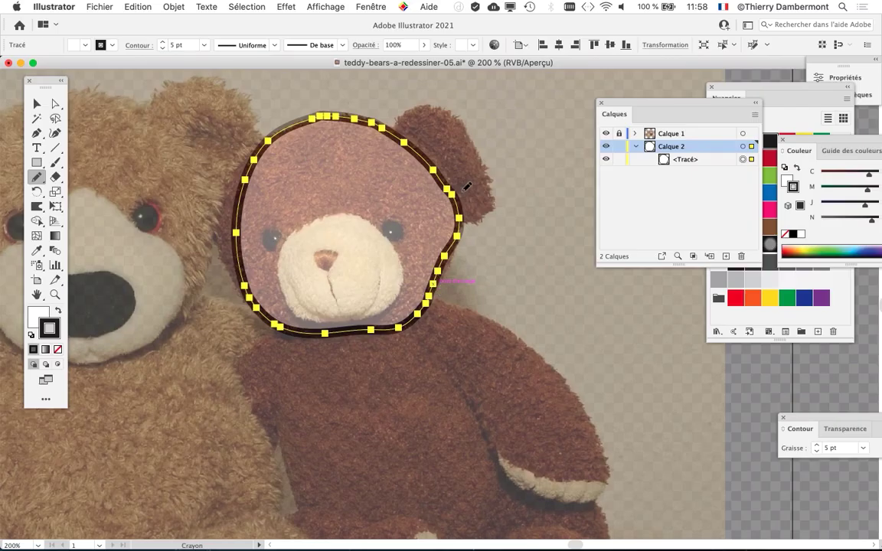
{"action": "mouse_move", "coordinate": [452, 208]}
{"action": "left_mouse_down"}
{"action": "mouse_move", "coordinate": [387, 320]}
{"action": "mouse_move", "coordinate": [296, 329]}
{"action": "mouse_move", "coordinate": [264, 318]}
{"action": "mouse_move", "coordinate": [223, 225]}
{"action": "mouse_move", "coordinate": [216, 178]}
{"action": "mouse_move", "coordinate": [261, 131]}
{"action": "left_mouse_up"}
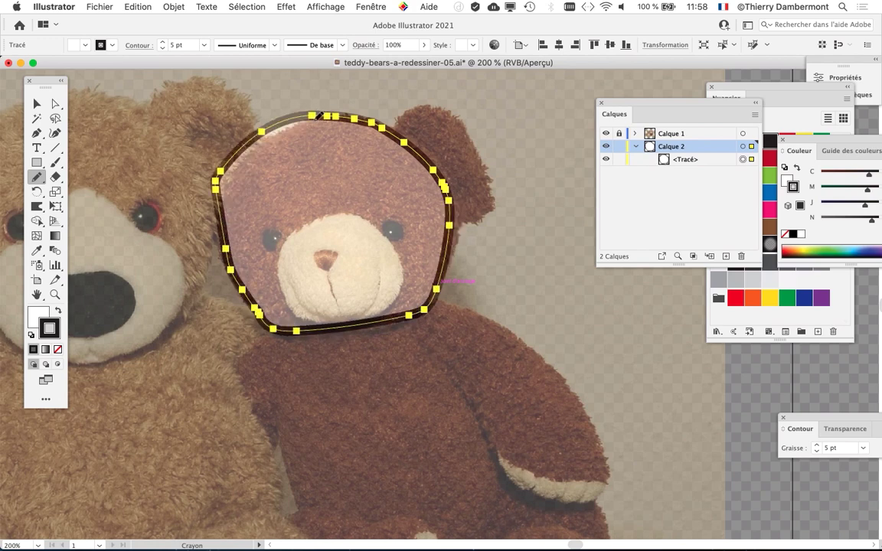
{"action": "mouse_move", "coordinate": [306, 103]}
{"action": "left_mouse_down"}
{"action": "mouse_move", "coordinate": [258, 150]}
{"action": "mouse_move", "coordinate": [235, 180]}
{"action": "mouse_move", "coordinate": [228, 258]}
{"action": "left_mouse_up"}
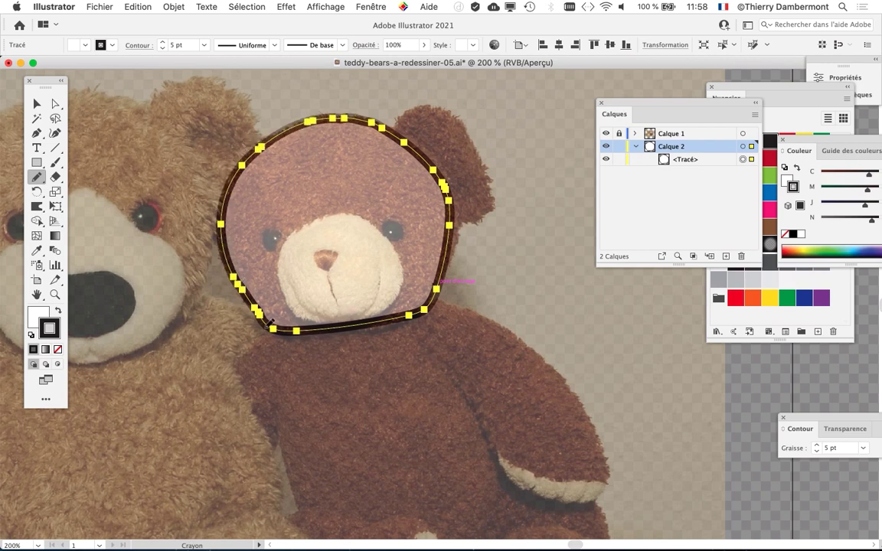
{"action": "mouse_move", "coordinate": [264, 319]}
{"action": "left_mouse_down"}
{"action": "mouse_move", "coordinate": [317, 334]}
{"action": "mouse_move", "coordinate": [385, 327]}
{"action": "mouse_move", "coordinate": [441, 266]}
{"action": "mouse_move", "coordinate": [449, 220]}
{"action": "mouse_move", "coordinate": [440, 168]}
{"action": "mouse_move", "coordinate": [405, 143]}
{"action": "mouse_move", "coordinate": [434, 159]}
{"action": "mouse_move", "coordinate": [453, 201]}
{"action": "mouse_move", "coordinate": [450, 257]}
{"action": "mouse_move", "coordinate": [428, 302]}
{"action": "left_mouse_up"}
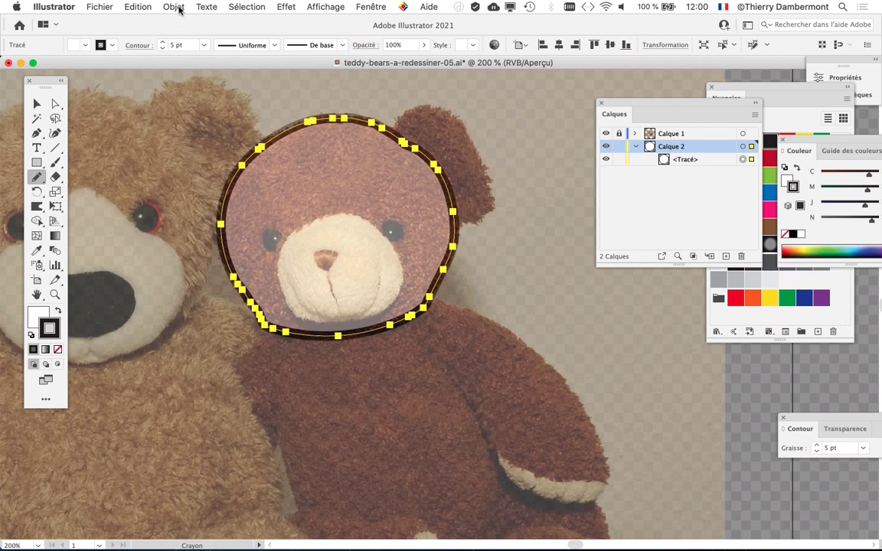
Try simplifying the head outline with different anchor point amounts, open the detailed Simplify options, and cancel.
{"action": "left_click", "coordinate": [206, 6]}
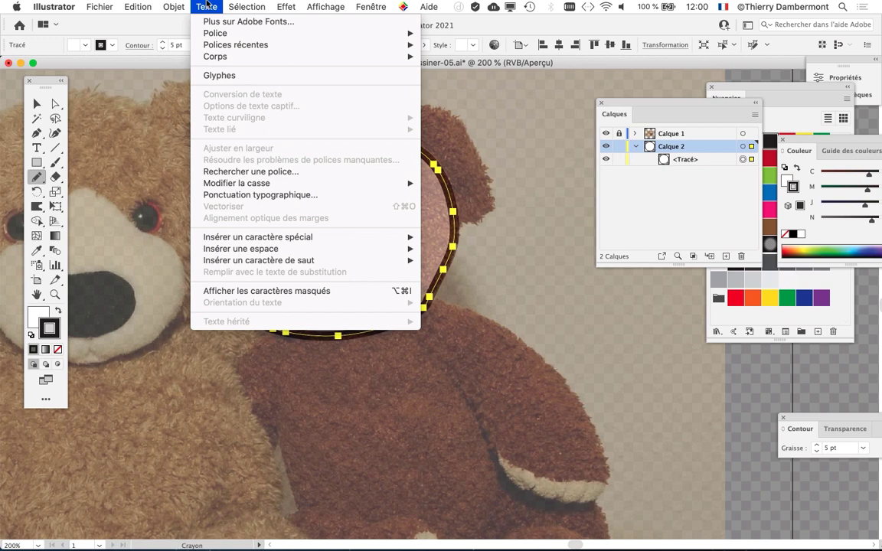
{"action": "mouse_move", "coordinate": [174, 6]}
{"action": "mouse_move", "coordinate": [197, 283]}
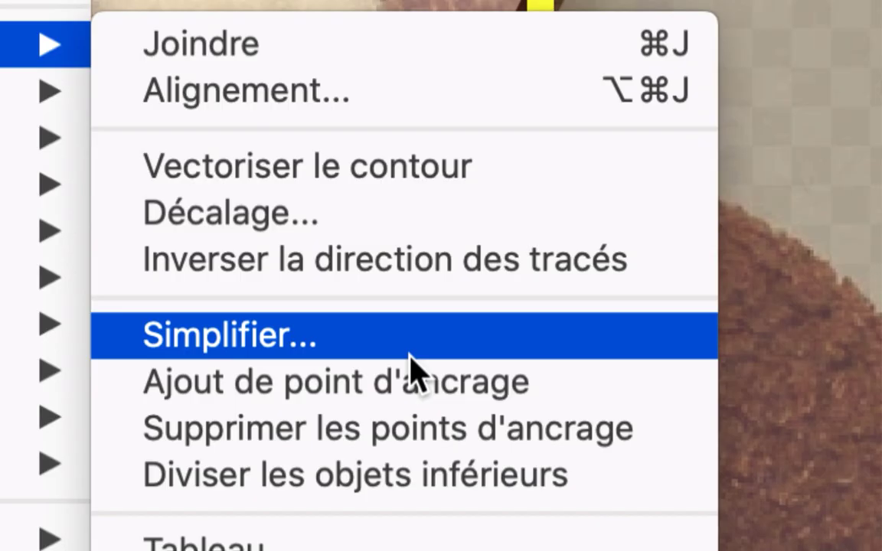
{"action": "left_click", "coordinate": [410, 354]}
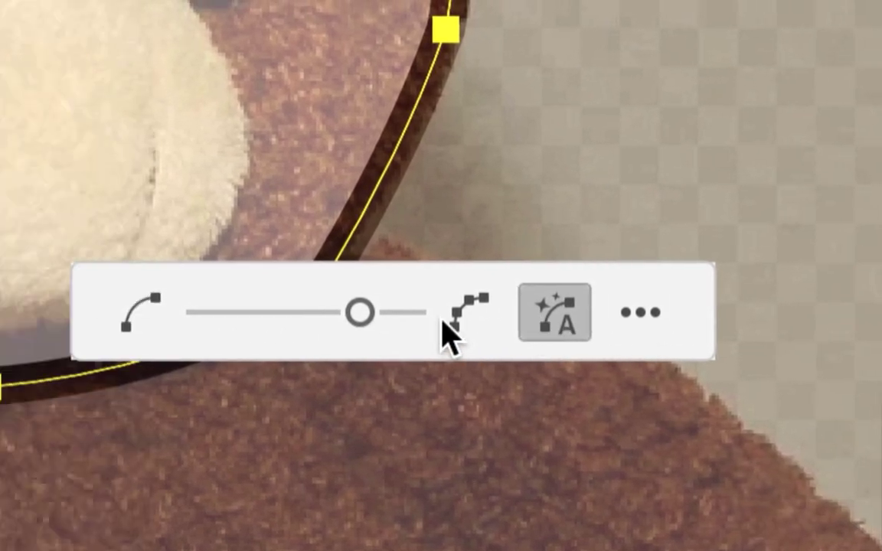
{"action": "left_click_drag", "start_coordinate": [370, 310], "coordinate": [383, 312]}
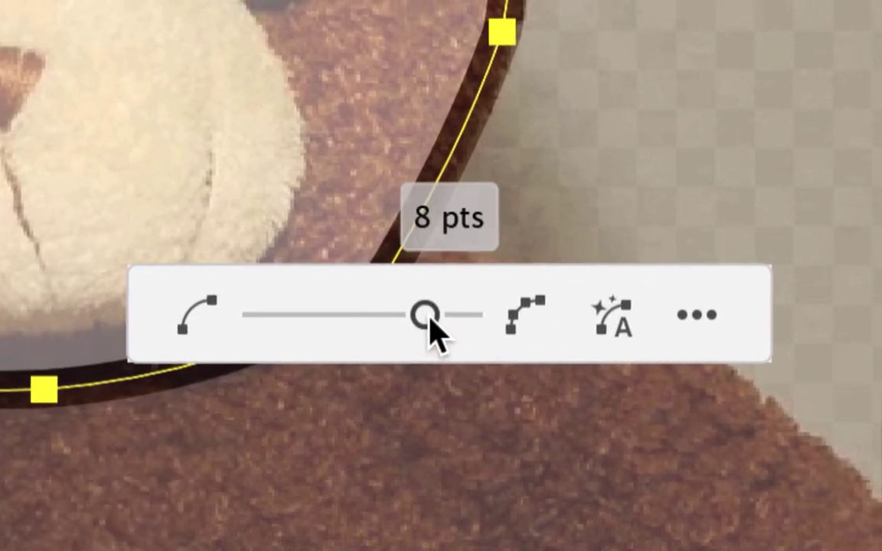
{"action": "left_click_drag", "start_coordinate": [433, 330], "coordinate": [389, 331]}
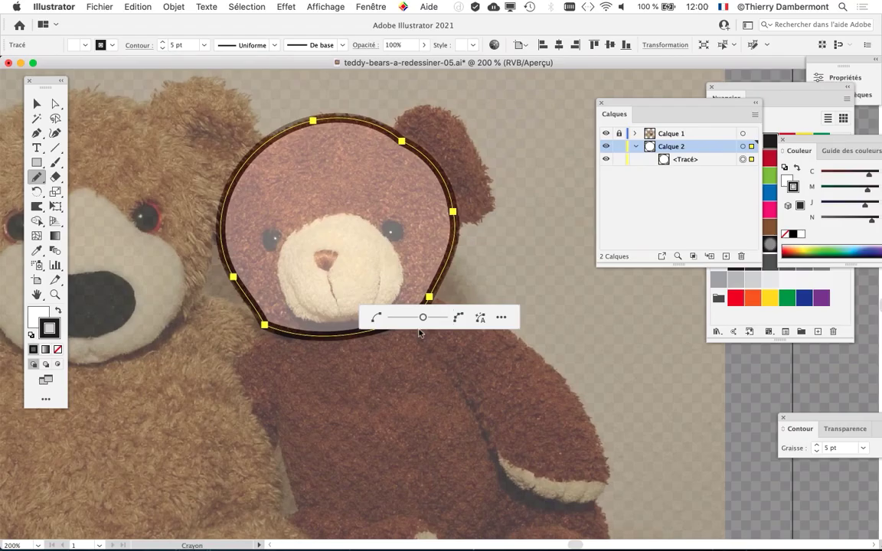
{"action": "mouse_move", "coordinate": [422, 317]}
{"action": "left_mouse_down"}
{"action": "mouse_move", "coordinate": [415, 319]}
{"action": "mouse_move", "coordinate": [441, 318]}
{"action": "mouse_move", "coordinate": [426, 320]}
{"action": "left_mouse_up"}
{"action": "left_click", "coordinate": [500, 317]}
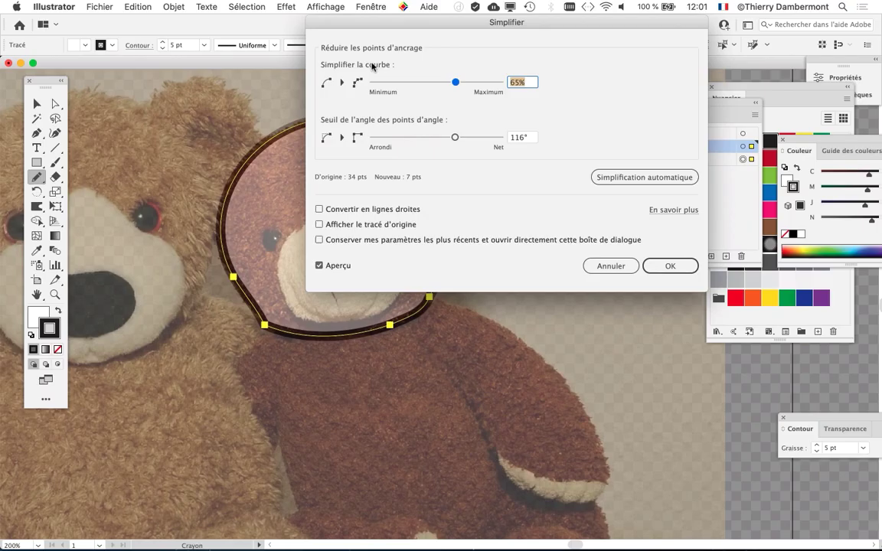
{"action": "left_click", "coordinate": [610, 264]}
Simplify the brown bear's head outline with the automatic settings of 75% curve simplification and a 150° corner angle threshold.
{"action": "left_click", "coordinate": [174, 6]}
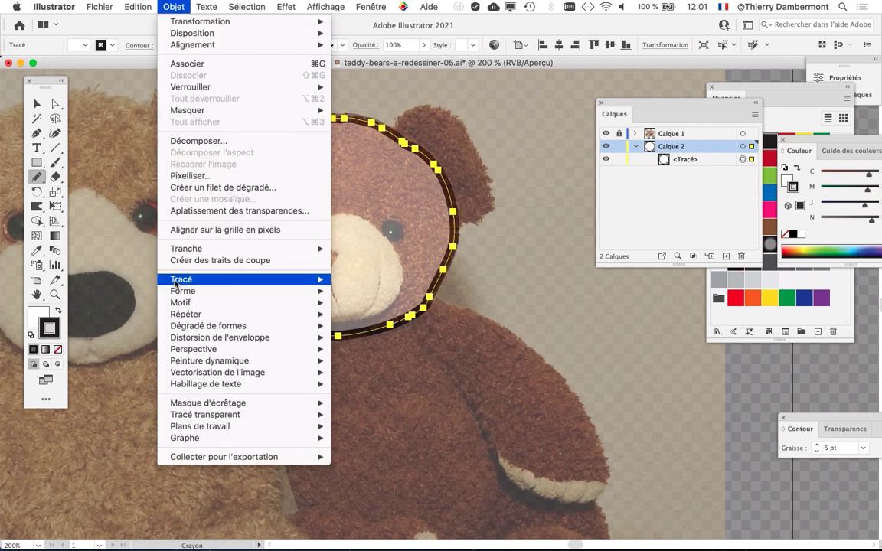
{"action": "mouse_move", "coordinate": [241, 280]}
{"action": "left_click", "coordinate": [364, 352]}
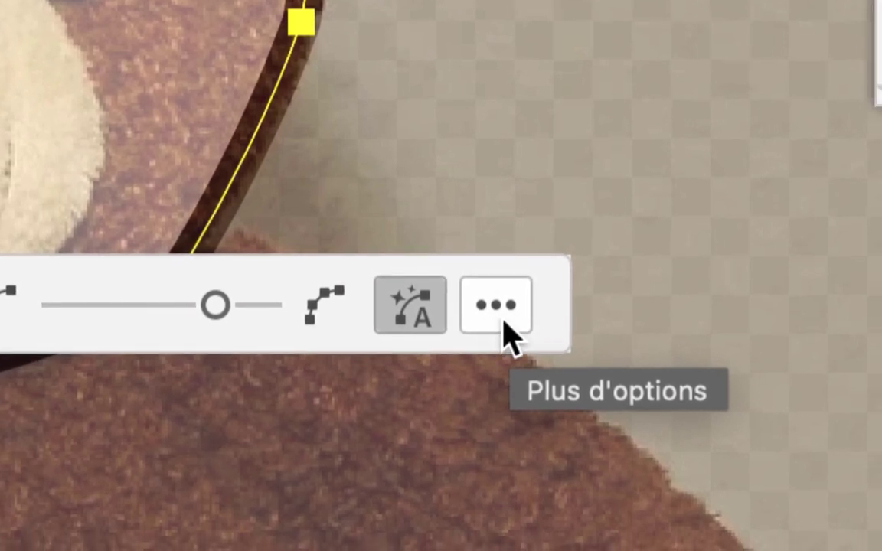
{"action": "left_click", "coordinate": [496, 306]}
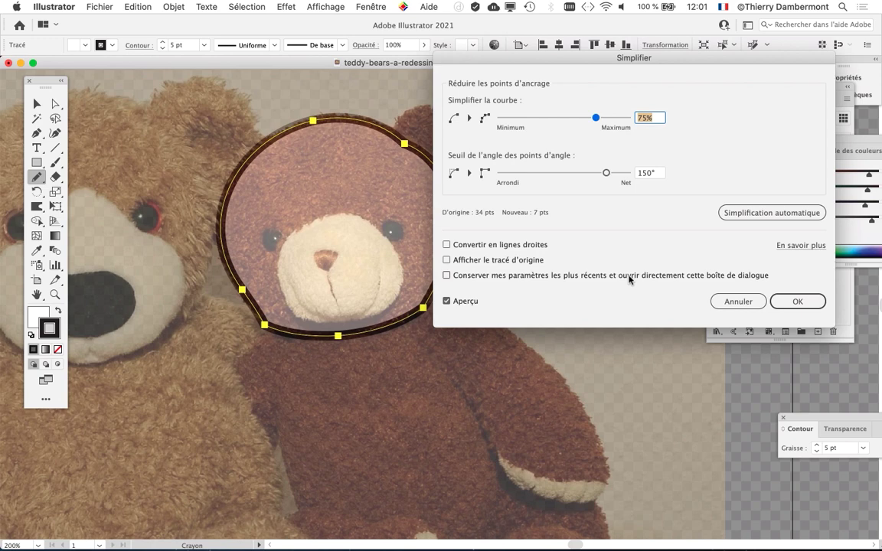
{"action": "left_click", "coordinate": [786, 302]}
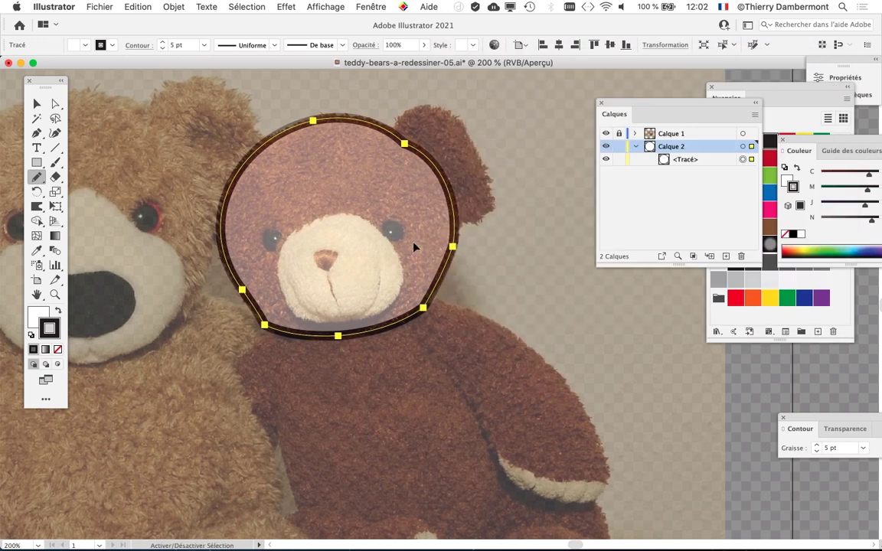
Save the document as a new version named teddy-bears-a-redessiner-06.ai, keeping the Illustrator 2020 format and default save options.
{"action": "left_click", "coordinate": [130, 6]}
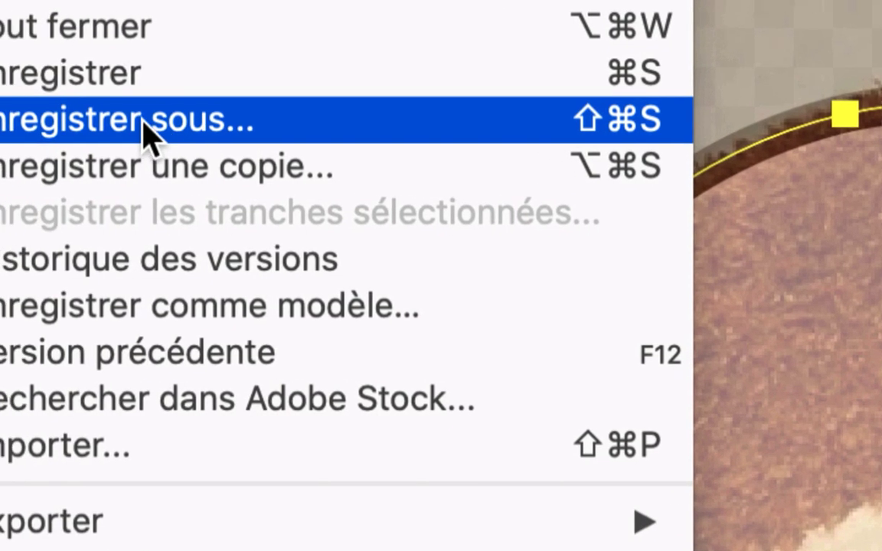
{"action": "left_click", "coordinate": [164, 121]}
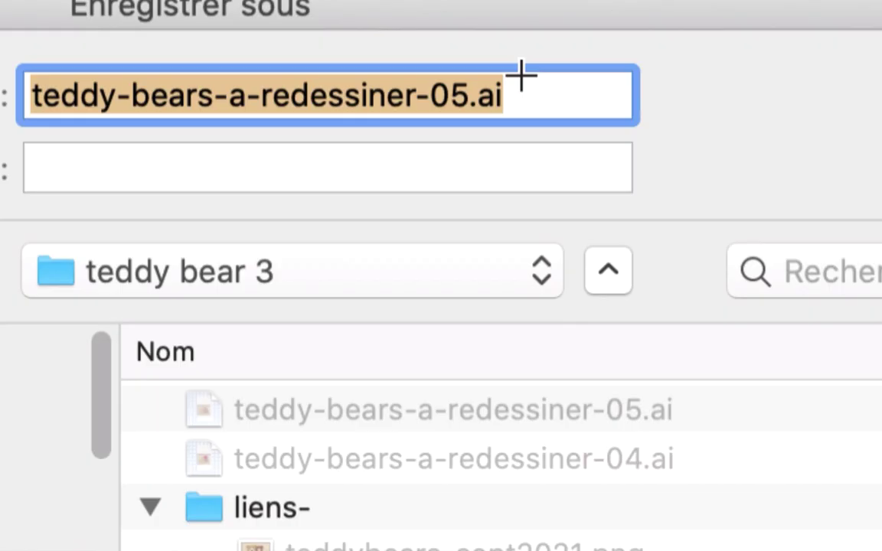
{"action": "left_click", "coordinate": [478, 93]}
{"action": "left_click_drag", "start_coordinate": [478, 94], "coordinate": [464, 95]}
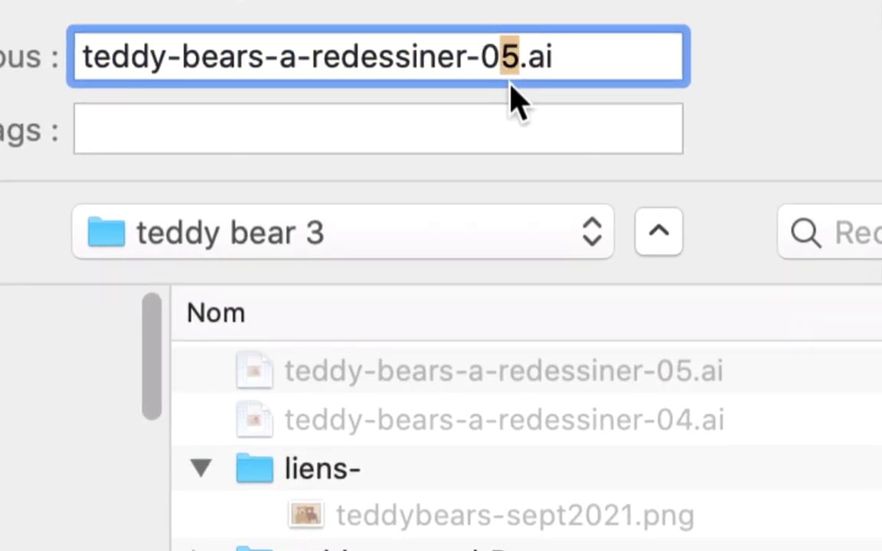
{"action": "type", "text": "6"}
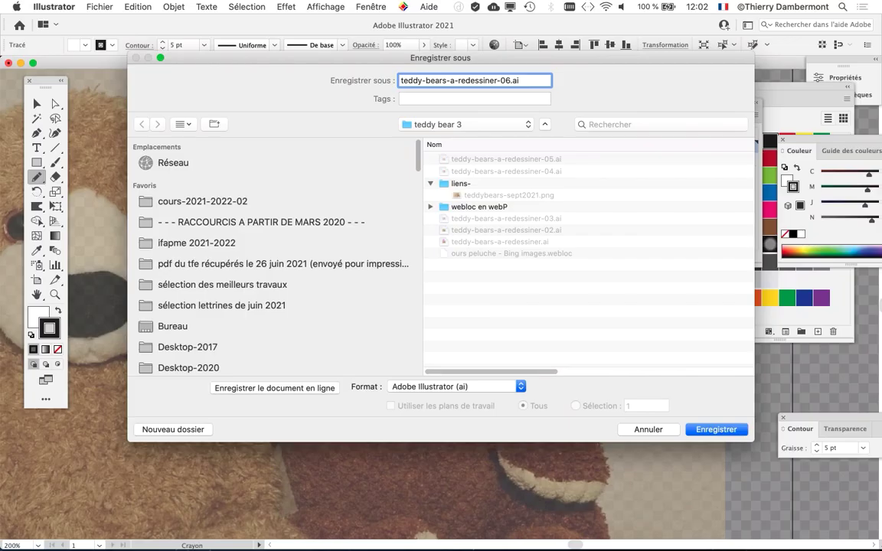
{"action": "key", "text": "Return"}
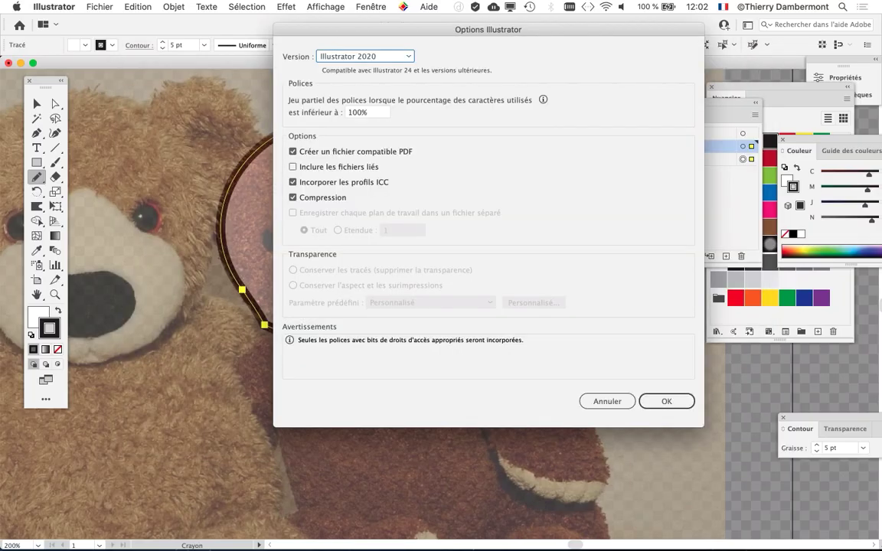
{"action": "key", "text": "Return"}
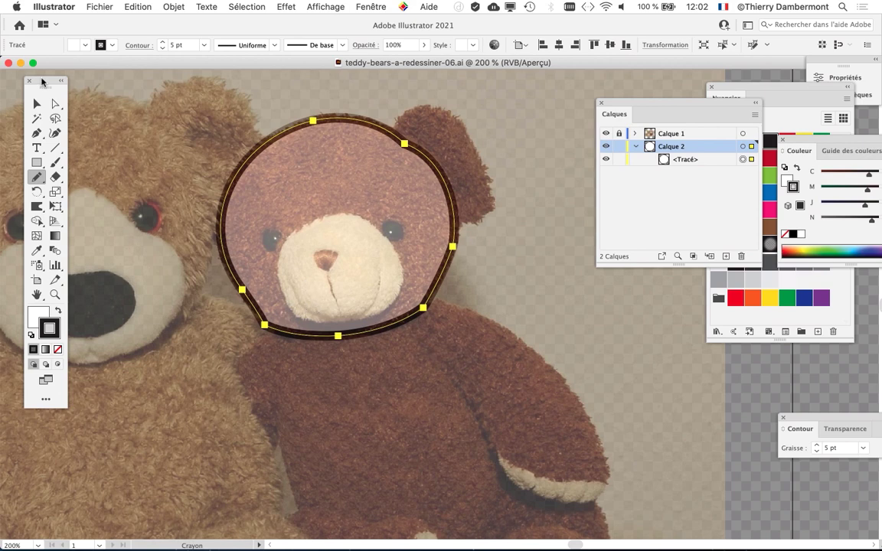
Activate the Warp (Déformation) tool and move the Layers (Calques) panel well away from the brown bear's head.
{"action": "left_click_drag", "start_coordinate": [42, 79], "coordinate": [55, 79]}
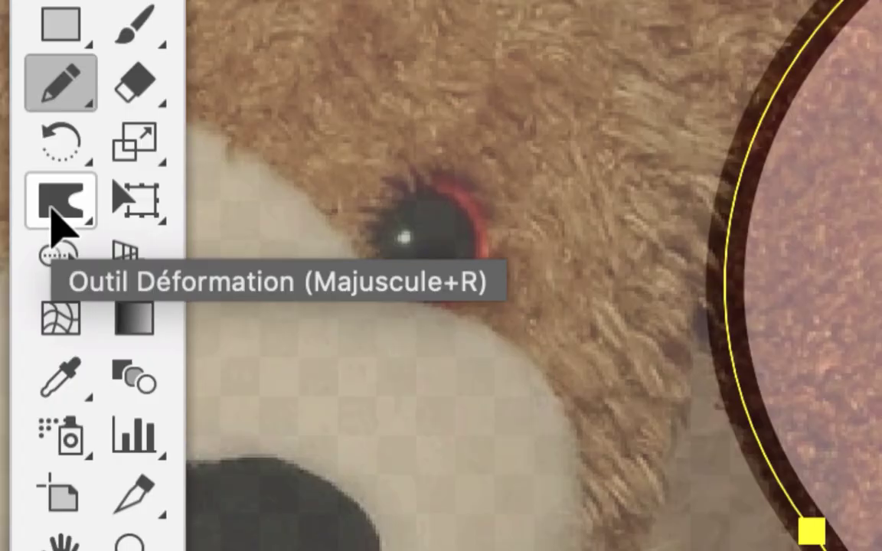
{"action": "left_click", "coordinate": [60, 222]}
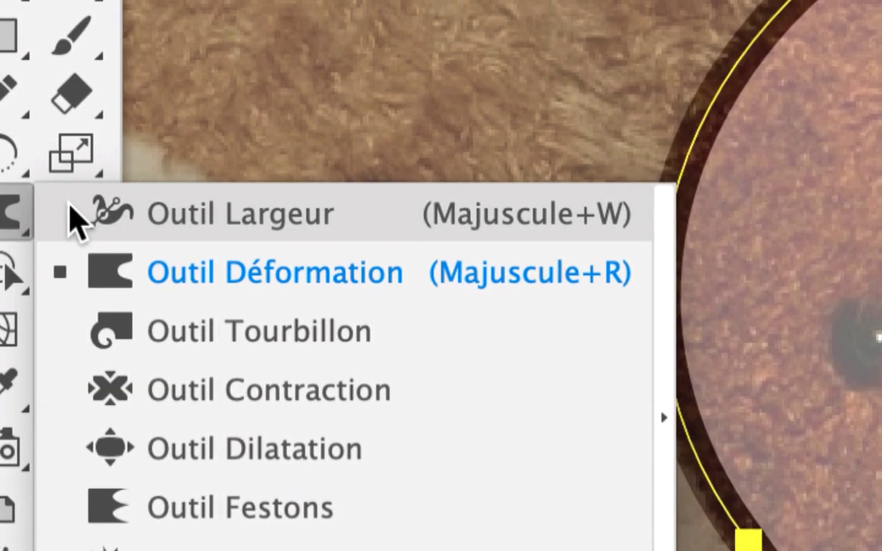
{"action": "left_click", "coordinate": [126, 201]}
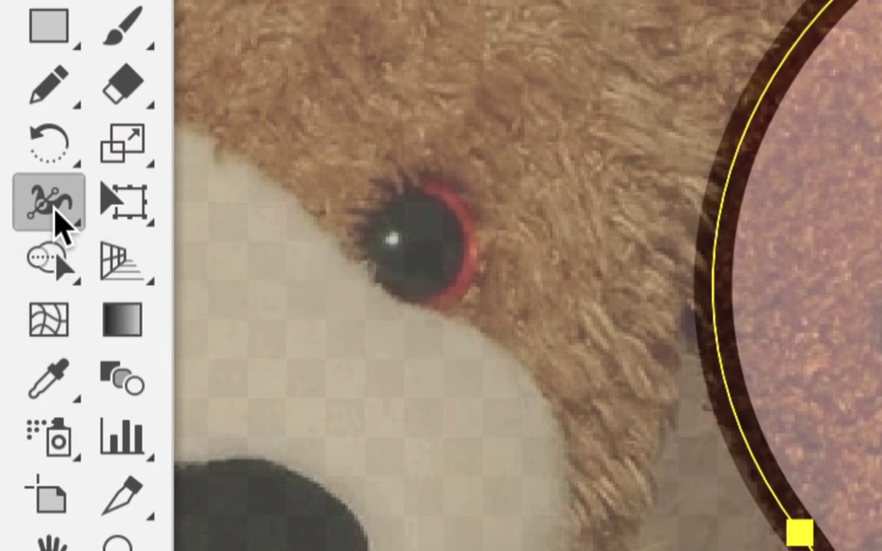
{"action": "left_click", "coordinate": [57, 217]}
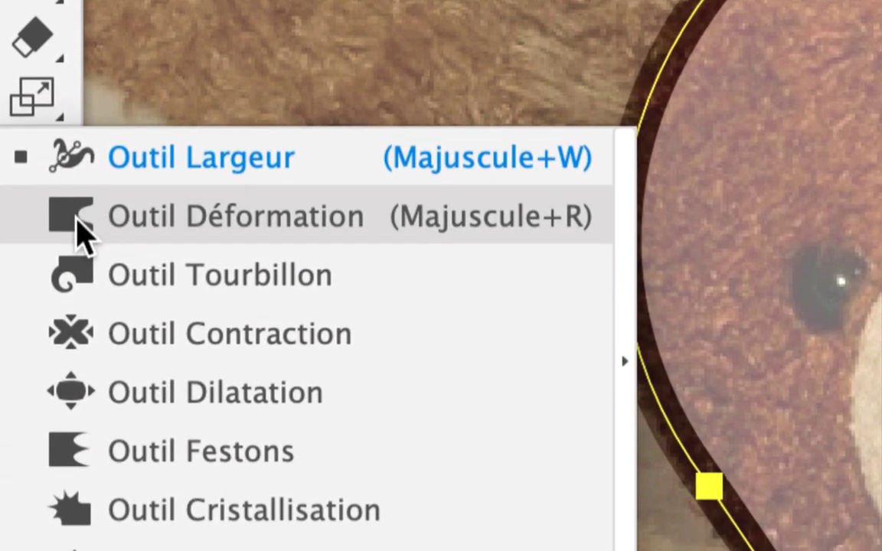
{"action": "left_click", "coordinate": [78, 221]}
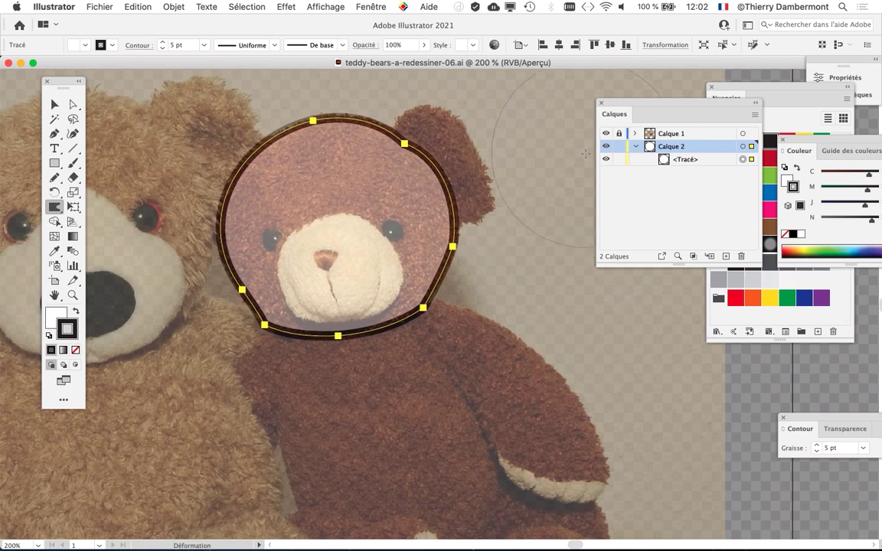
{"action": "left_click_drag", "start_coordinate": [613, 114], "coordinate": [146, 423]}
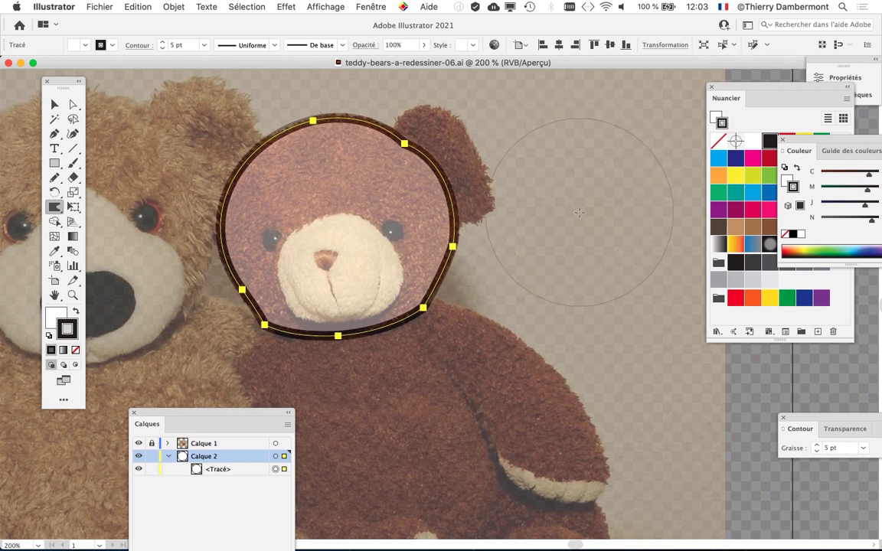
Try pushing the sides and chin of the brown bear's head outline inward with the Warp tool's large default brush.
{"action": "mouse_move", "coordinate": [512, 229]}
{"action": "left_mouse_down"}
{"action": "mouse_move", "coordinate": [478, 301]}
{"action": "mouse_move", "coordinate": [412, 289]}
{"action": "left_mouse_up"}
{"action": "left_click_drag", "start_coordinate": [370, 374], "coordinate": [367, 323]}
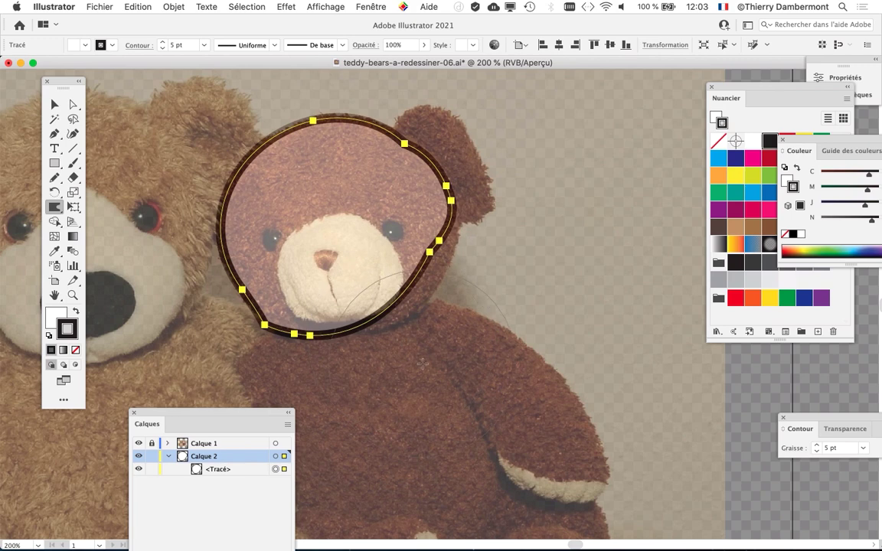
{"action": "scroll", "coordinate": [458, 366], "scroll_direction": "left", "scroll_amount": 6}
{"action": "left_click_drag", "start_coordinate": [427, 361], "coordinate": [438, 286]}
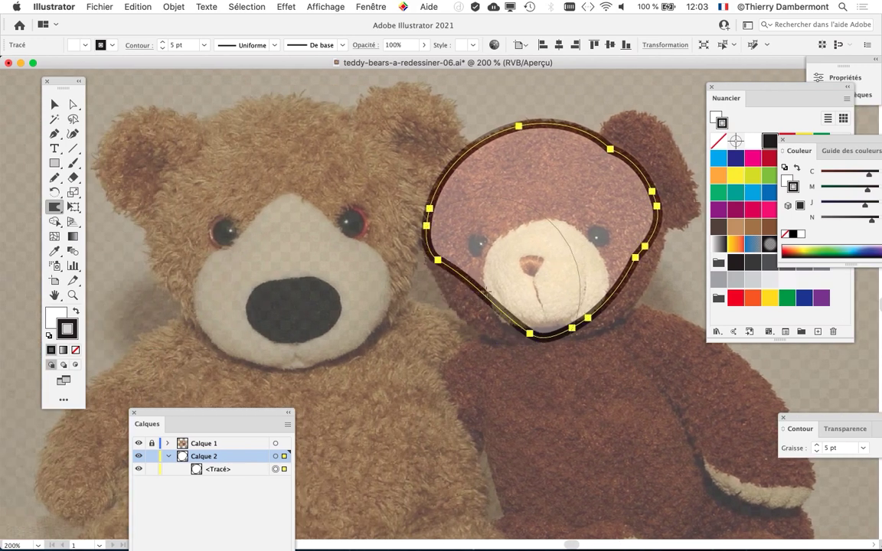
{"action": "left_click_drag", "start_coordinate": [347, 182], "coordinate": [388, 196]}
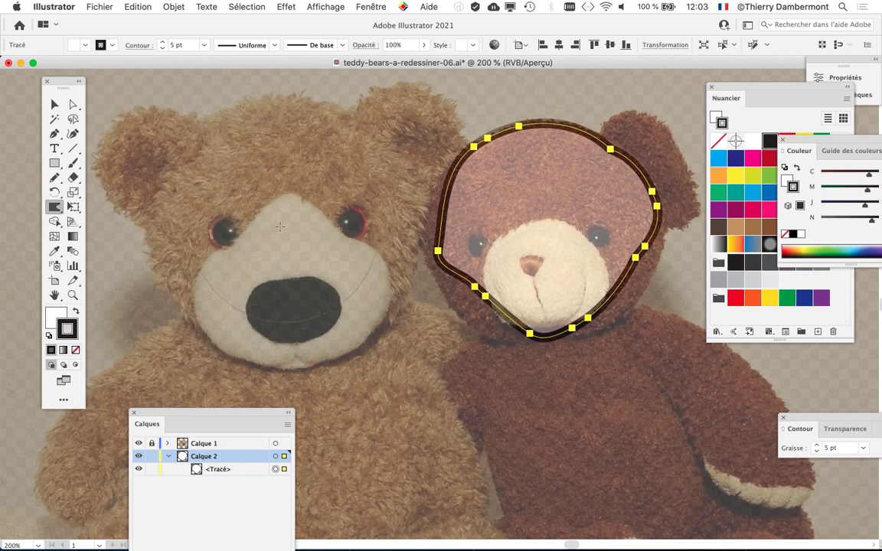
{"action": "left_click_drag", "start_coordinate": [346, 228], "coordinate": [346, 237]}
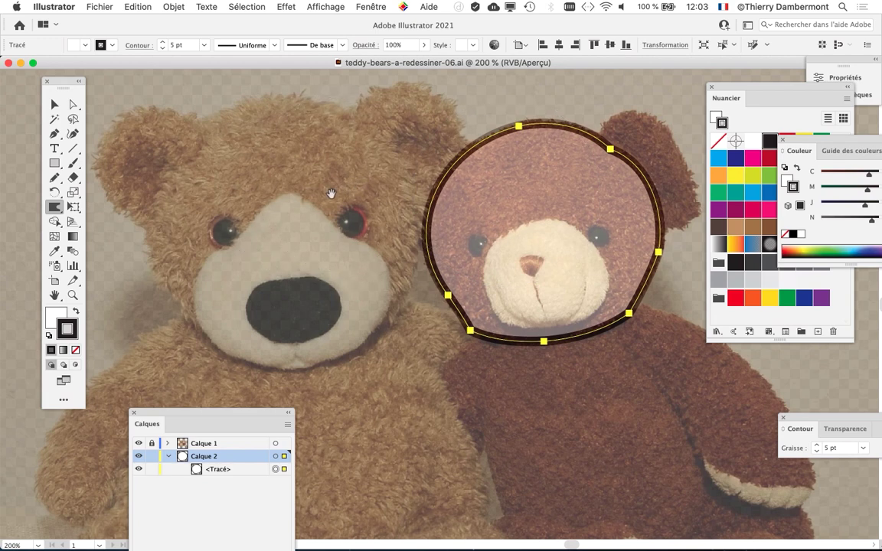
Set the Warp tool's brush width and height to 15 mm in its options.
{"action": "left_click_drag", "start_coordinate": [331, 193], "coordinate": [222, 190]}
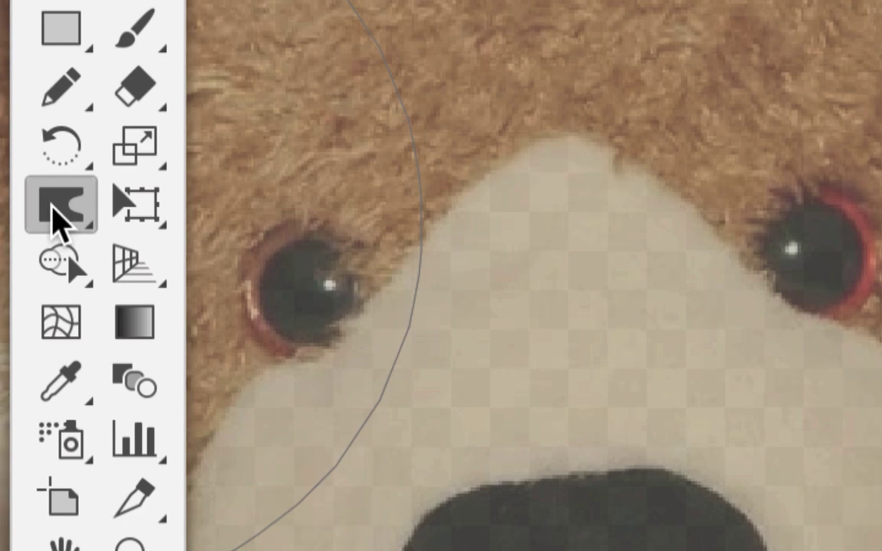
{"action": "double_click", "coordinate": [53, 207]}
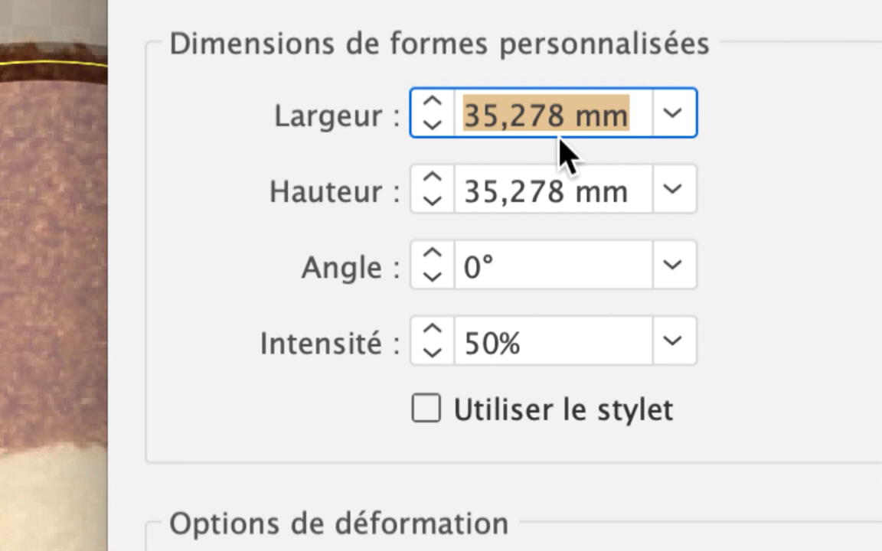
{"action": "type", "text": "15"}
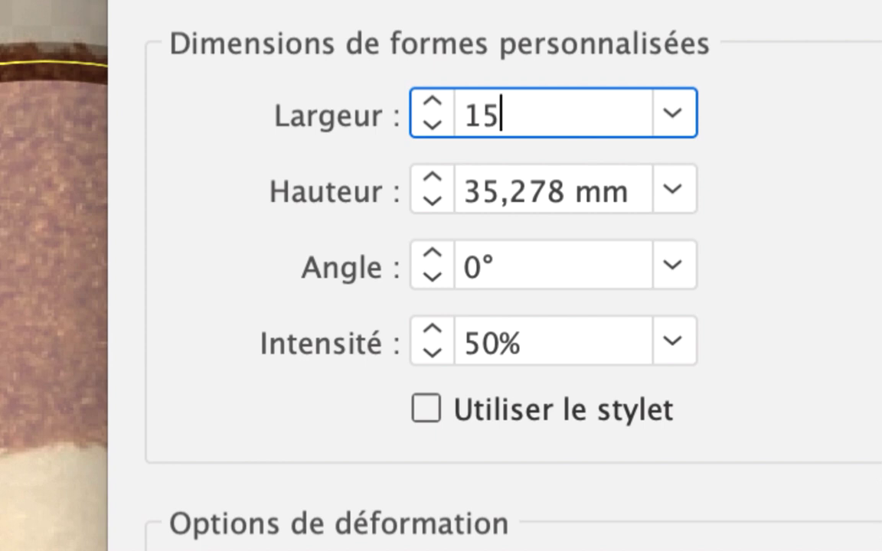
{"action": "key", "text": "Tab"}
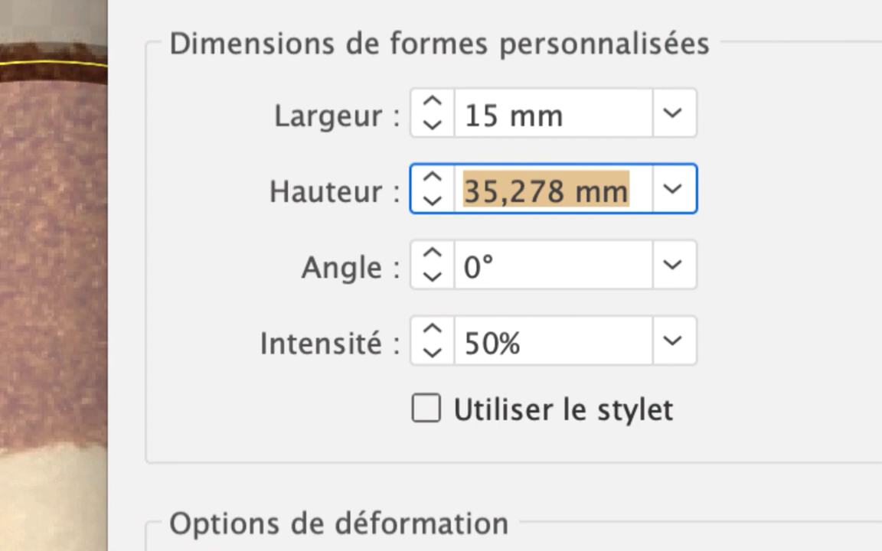
{"action": "type", "text": "15"}
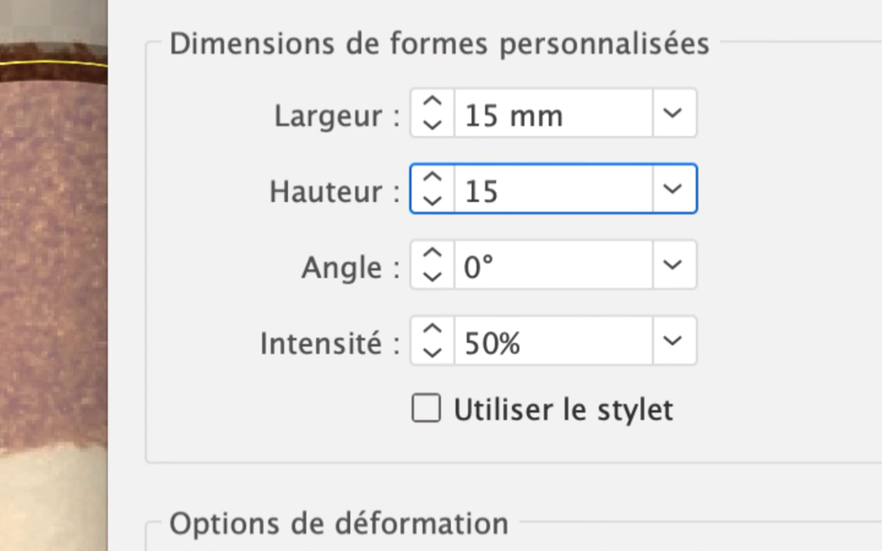
{"action": "key", "text": "Tab"}
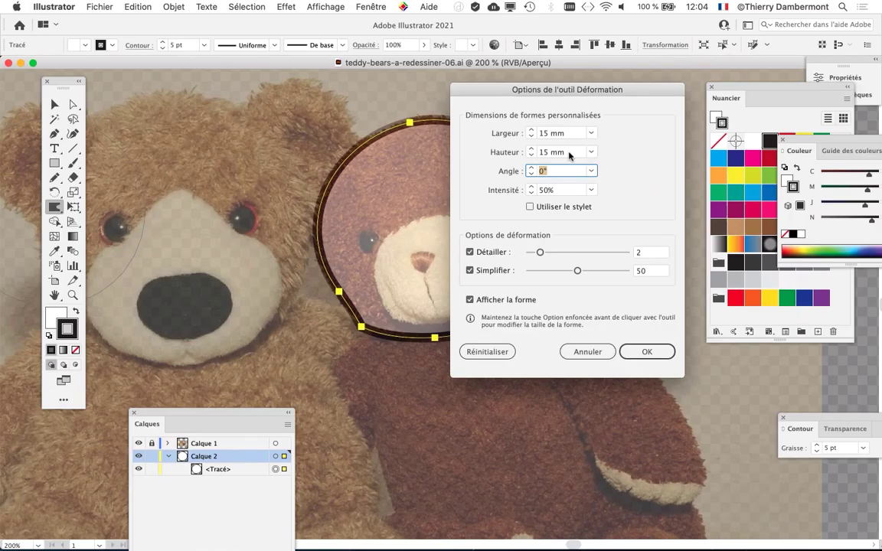
{"action": "left_click", "coordinate": [582, 316]}
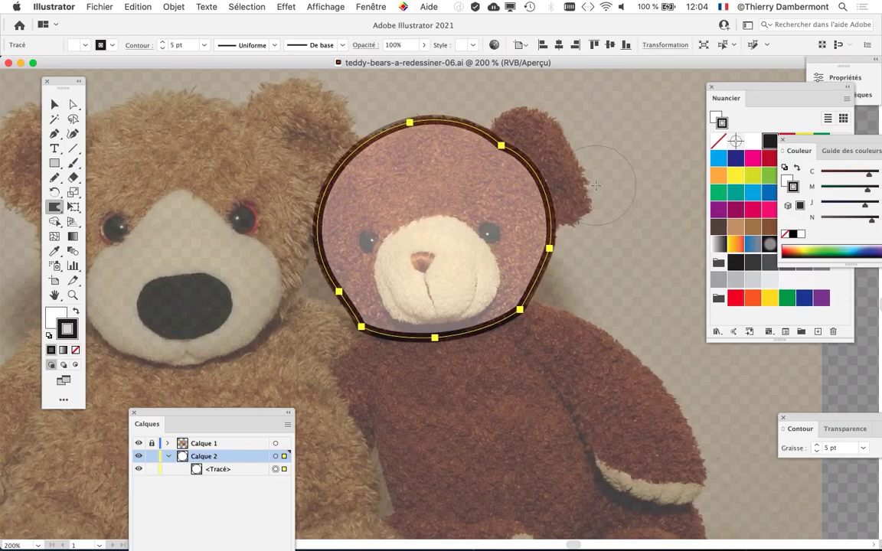
Reshape the chin, sides and top of the brown bear's head outline with the Warp tool to round off its angular parts.
{"action": "left_click_drag", "start_coordinate": [343, 359], "coordinate": [368, 343]}
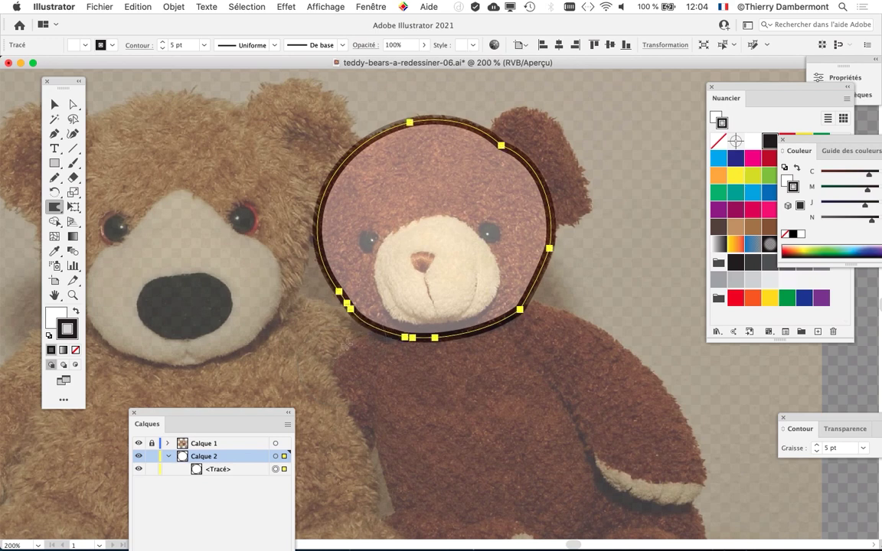
{"action": "left_click_drag", "start_coordinate": [474, 142], "coordinate": [453, 134]}
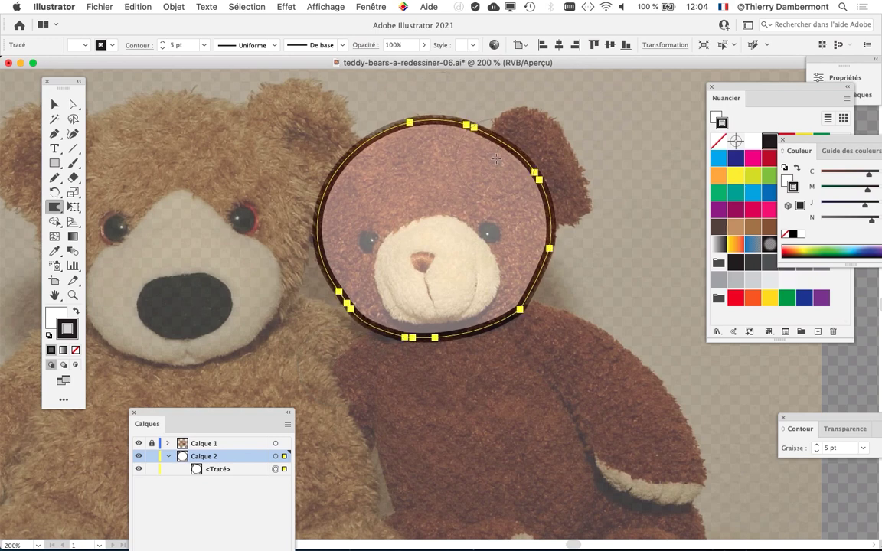
{"action": "left_click_drag", "start_coordinate": [524, 304], "coordinate": [478, 285]}
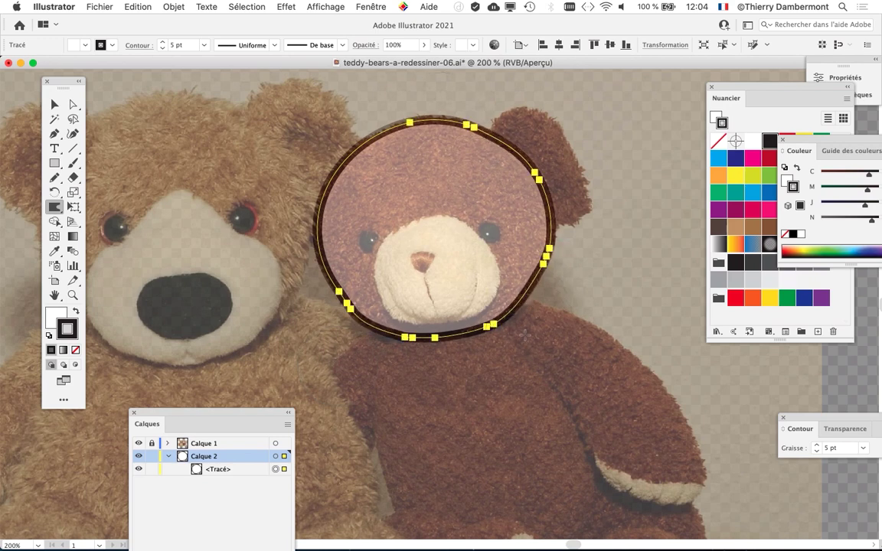
{"action": "left_click_drag", "start_coordinate": [343, 332], "coordinate": [326, 290]}
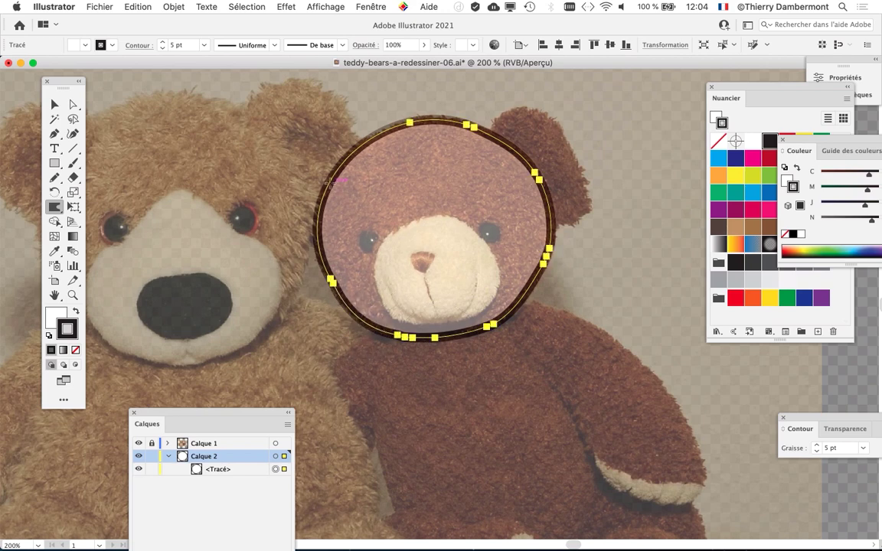
{"action": "mouse_move", "coordinate": [295, 166]}
{"action": "left_mouse_down"}
{"action": "mouse_move", "coordinate": [333, 182]}
{"action": "mouse_move", "coordinate": [321, 126]}
{"action": "left_mouse_up"}
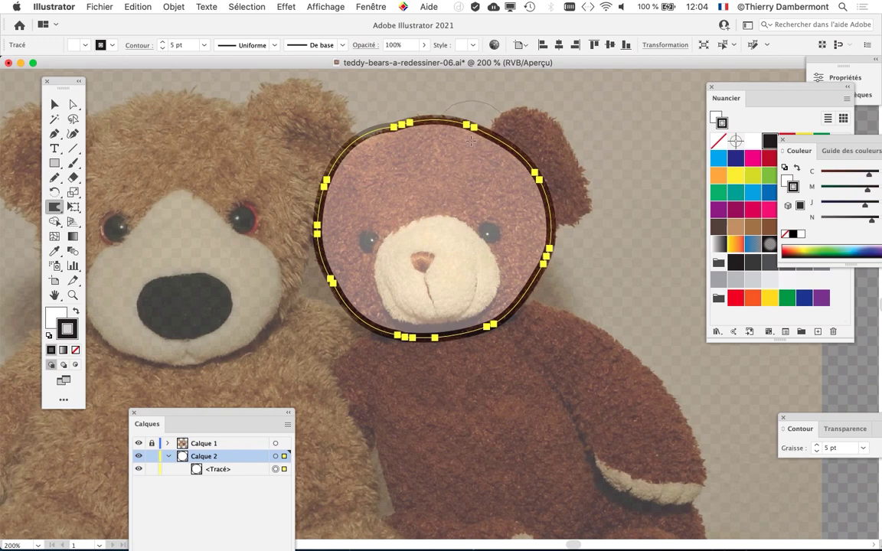
{"action": "mouse_move", "coordinate": [459, 123]}
{"action": "left_mouse_down"}
{"action": "mouse_move", "coordinate": [502, 141]}
{"action": "mouse_move", "coordinate": [503, 151]}
{"action": "left_mouse_up"}
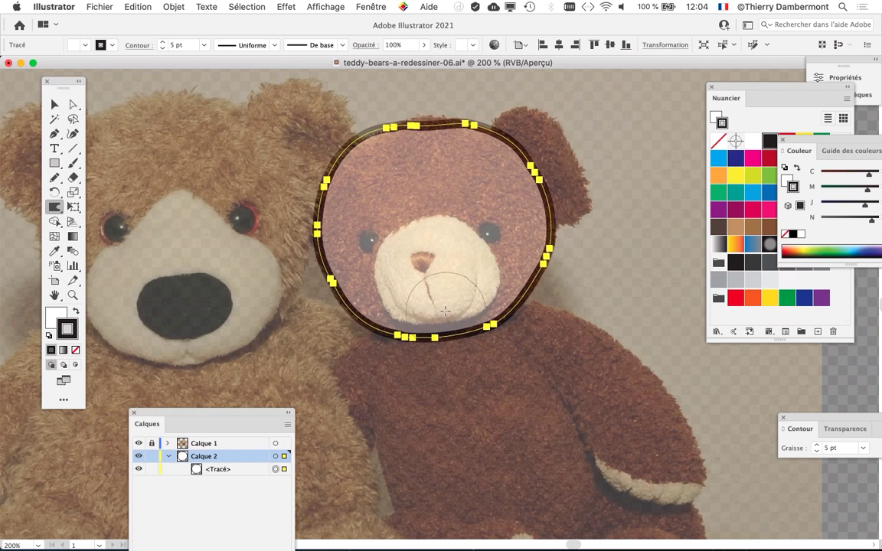
{"action": "left_click_drag", "start_coordinate": [473, 306], "coordinate": [453, 310]}
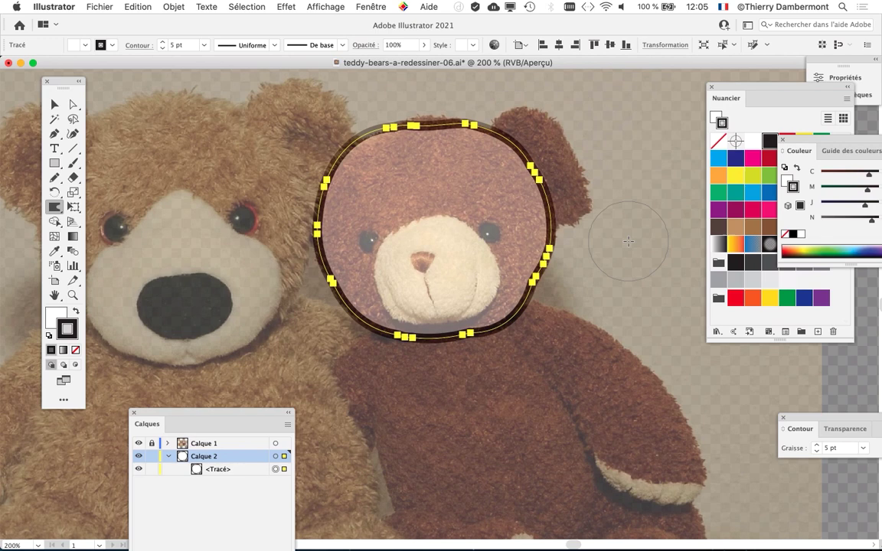
Switch to the Selection tool and place the Layers (Calques) panel beside the brown bear's right ear.
{"action": "key", "text": "v"}
{"action": "scroll", "coordinate": [379, 161], "scroll_direction": "right", "scroll_amount": 5}
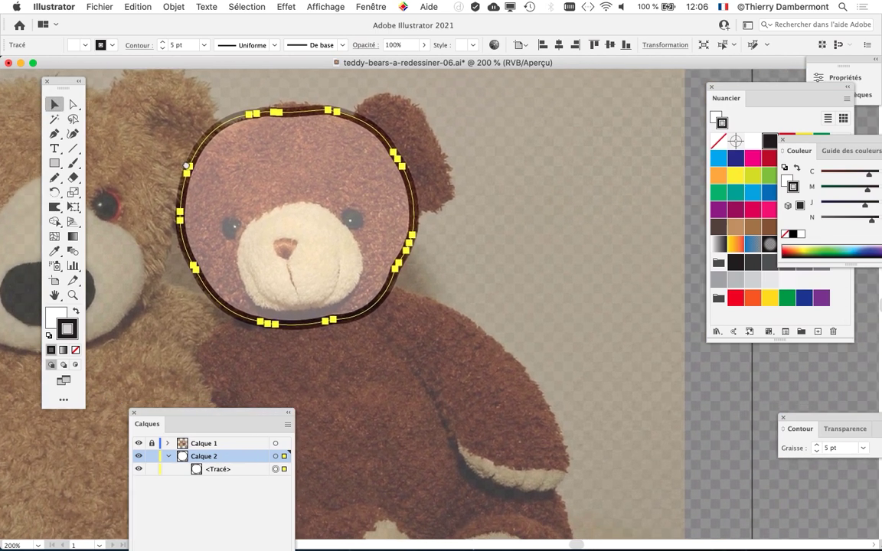
{"action": "scroll", "coordinate": [186, 166], "scroll_direction": "right", "scroll_amount": 3}
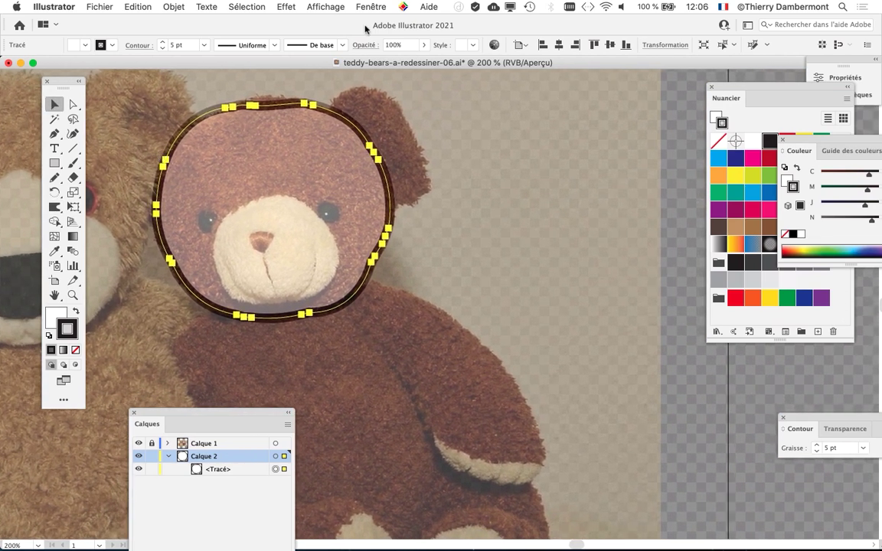
{"action": "left_click", "coordinate": [370, 7]}
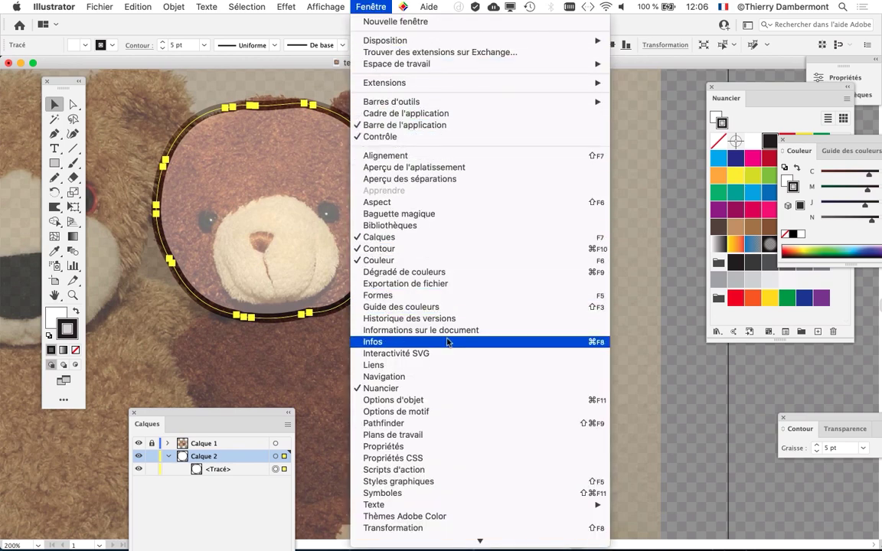
{"action": "left_click", "coordinate": [236, 412]}
{"action": "left_click_drag", "start_coordinate": [236, 412], "coordinate": [578, 96]}
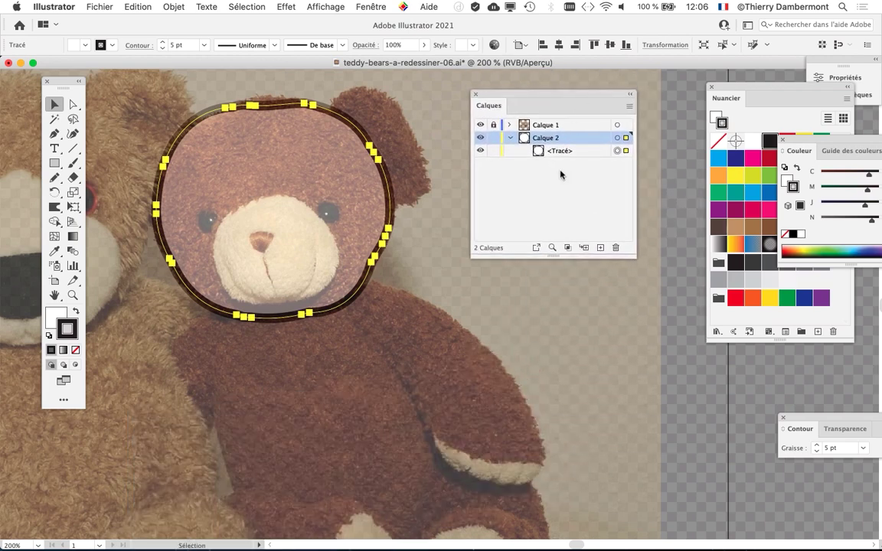
{"action": "key", "text": "super"}
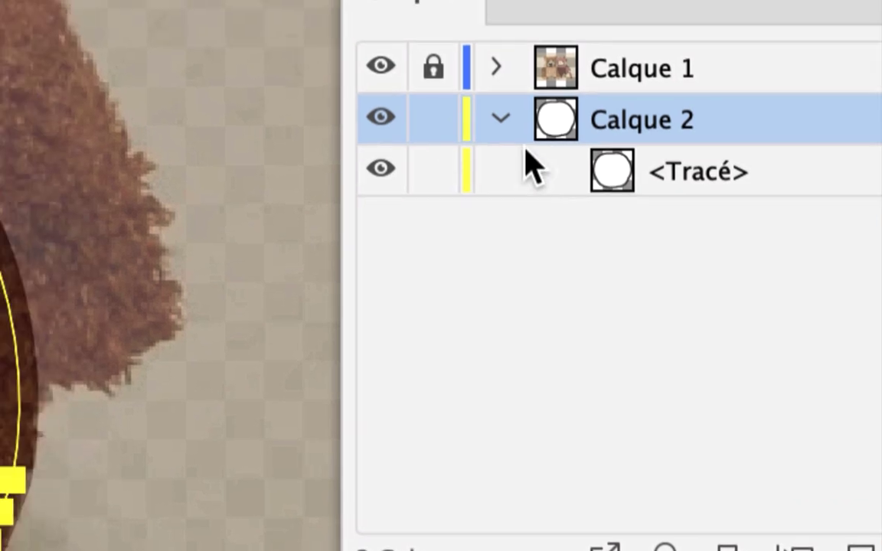
Expand Calque 2 and lock the path of the brown bear's head outline inside it.
{"action": "left_click", "coordinate": [504, 119]}
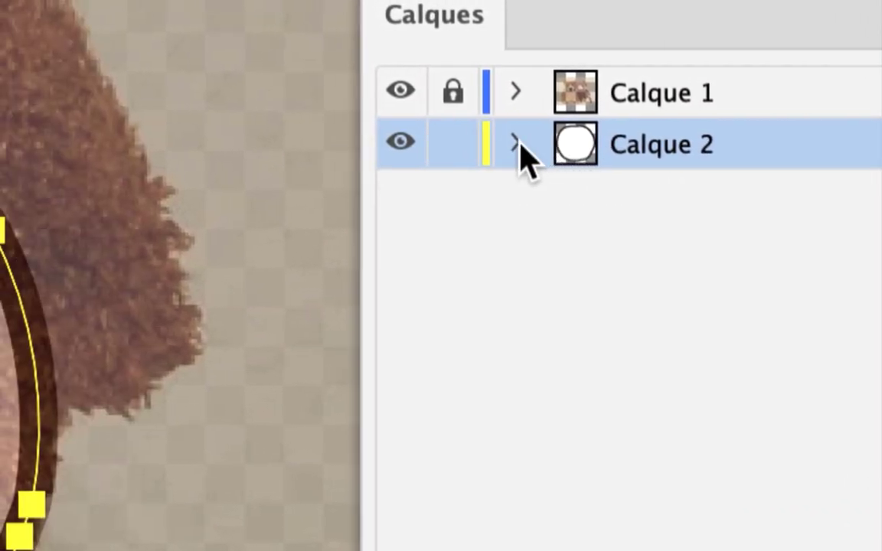
{"action": "left_click", "coordinate": [353, 142]}
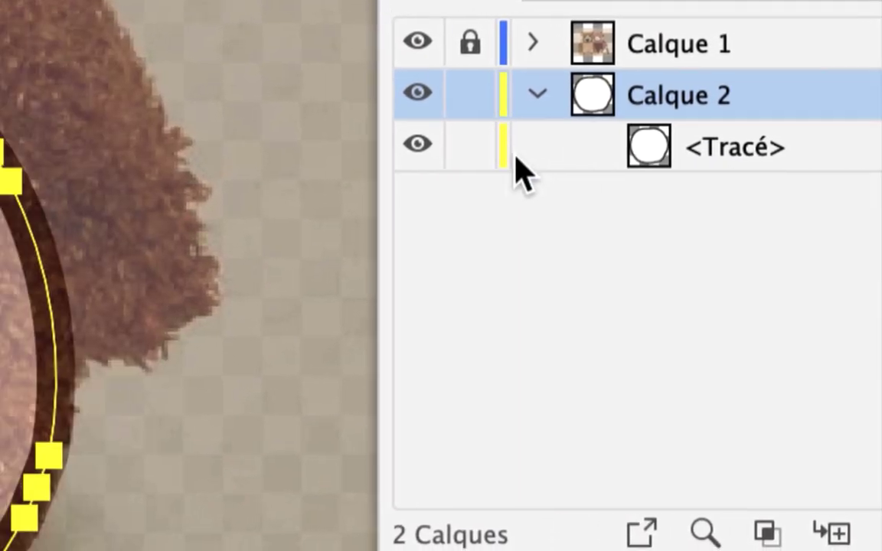
{"action": "left_click", "coordinate": [469, 147]}
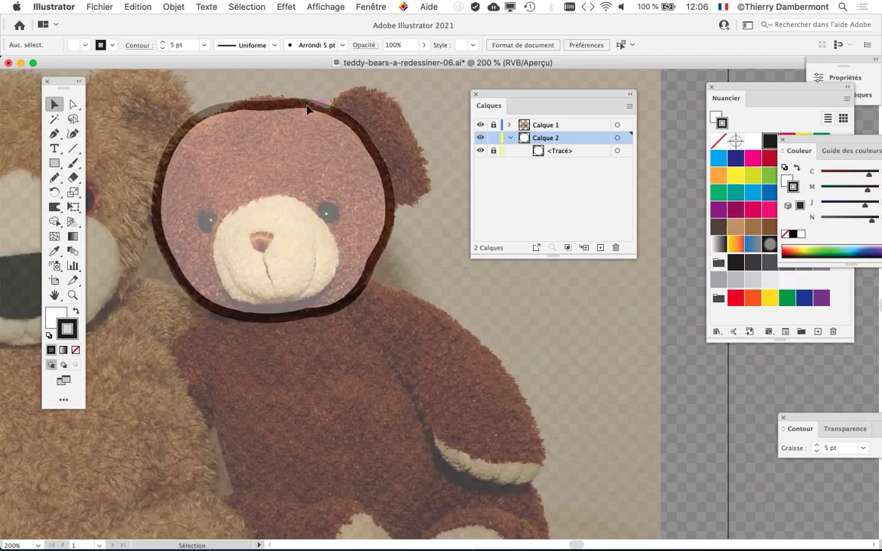
Select the brown bear's head outline and lock it with the Verrouiller > Sélection command.
{"action": "left_click", "coordinate": [329, 110]}
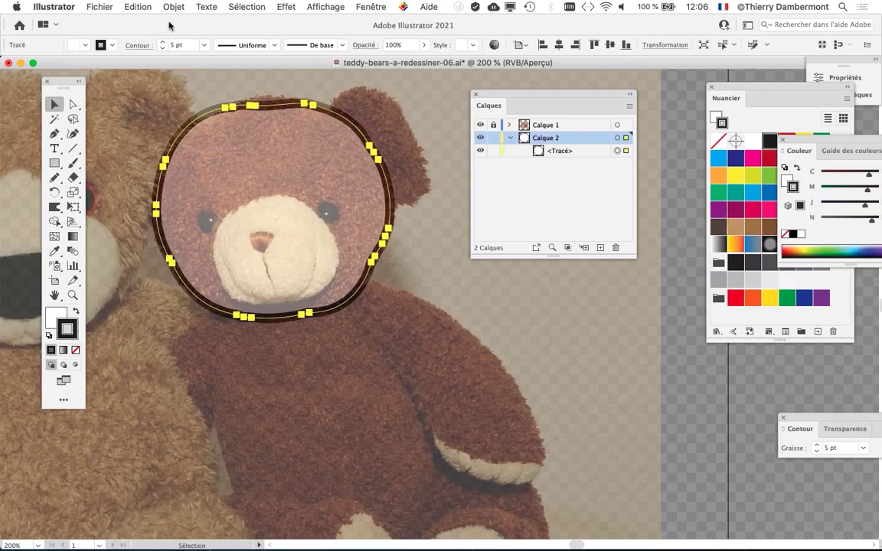
{"action": "left_click", "coordinate": [174, 7]}
{"action": "mouse_move", "coordinate": [190, 87]}
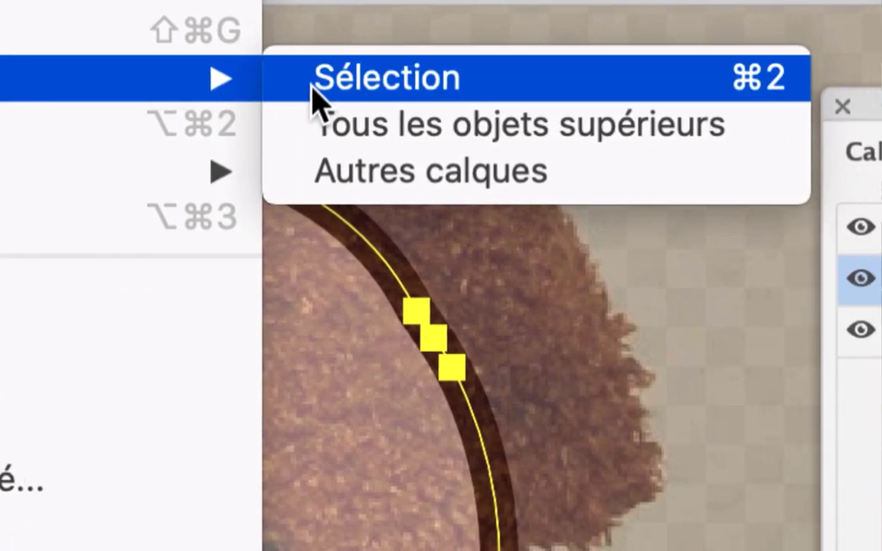
{"action": "left_click", "coordinate": [804, 95]}
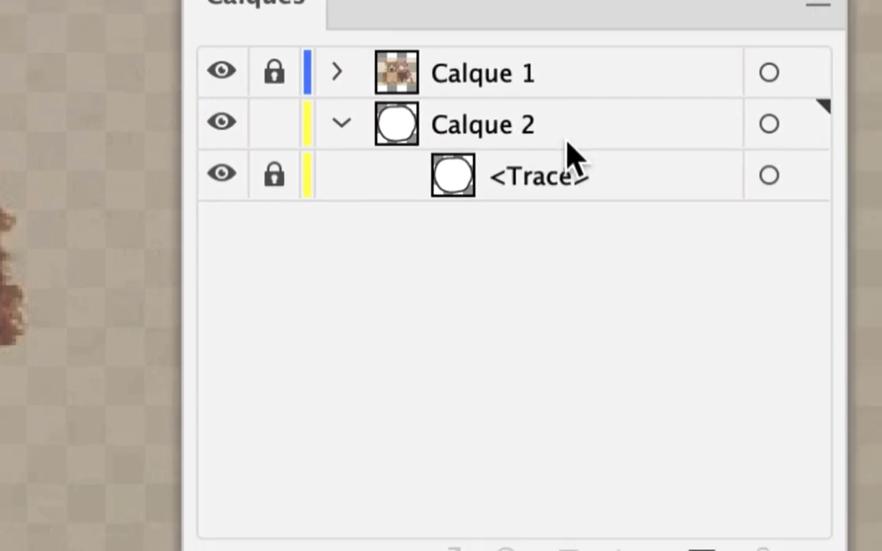
Draw a trial stroke with the Crayon tool in Calque 2 and undo it.
{"action": "left_click", "coordinate": [218, 303]}
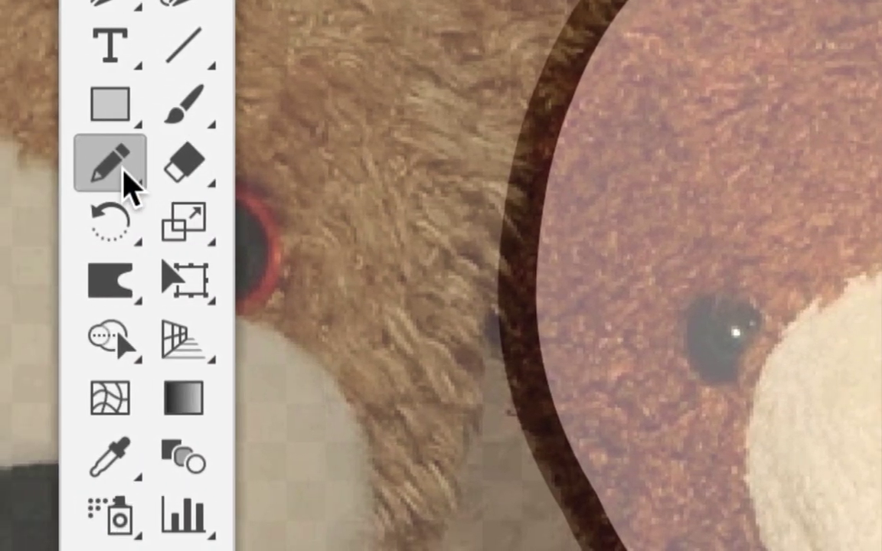
{"action": "left_click_drag", "start_coordinate": [425, 84], "coordinate": [352, 177]}
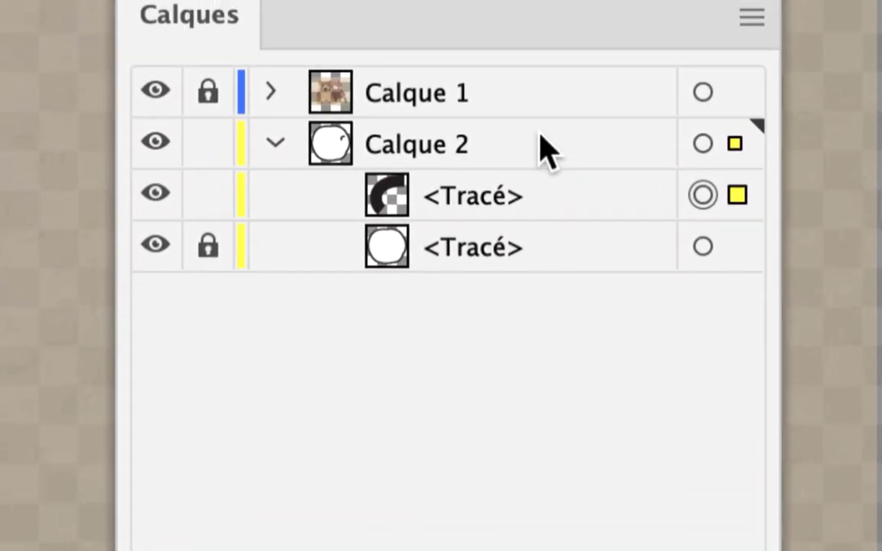
{"action": "key", "text": "super+z"}
Move the Calques panel clear of the ear and trace a closed outline around the brown bear's right ear with the Crayon tool in Calque 2.
{"action": "left_click", "coordinate": [506, 149]}
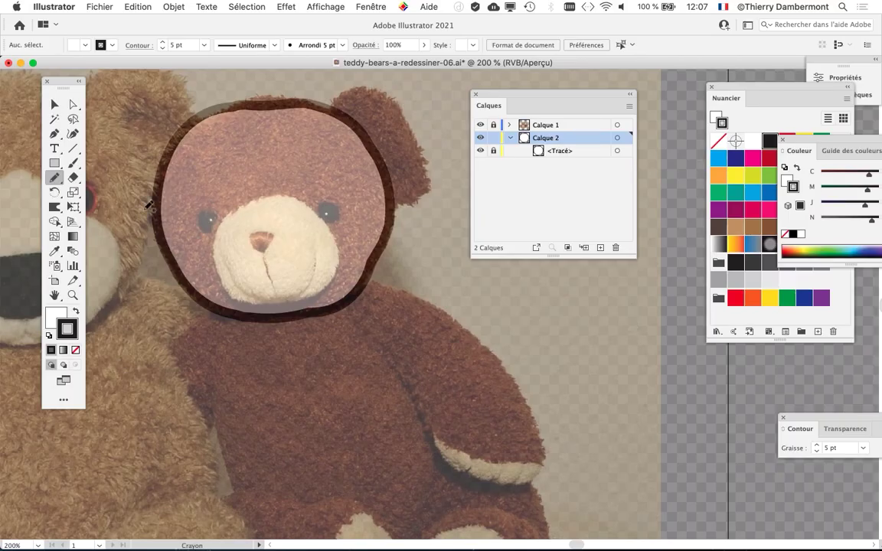
{"action": "left_click_drag", "start_coordinate": [510, 97], "coordinate": [612, 112]}
{"action": "scroll", "coordinate": [451, 173], "scroll_direction": "up", "scroll_amount": 3}
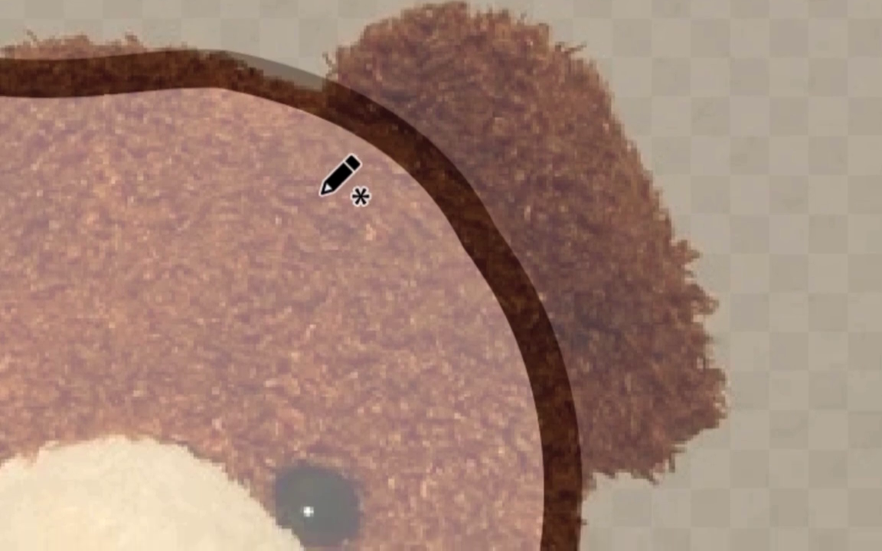
{"action": "mouse_move", "coordinate": [328, 210]}
{"action": "left_mouse_down"}
{"action": "mouse_move", "coordinate": [324, 180]}
{"action": "mouse_move", "coordinate": [343, 107]}
{"action": "mouse_move", "coordinate": [399, 48]}
{"action": "left_mouse_up"}
{"action": "mouse_move", "coordinate": [334, 160]}
{"action": "left_mouse_down"}
{"action": "mouse_move", "coordinate": [425, 144]}
{"action": "mouse_move", "coordinate": [505, 160]}
{"action": "mouse_move", "coordinate": [577, 262]}
{"action": "mouse_move", "coordinate": [627, 380]}
{"action": "left_mouse_up"}
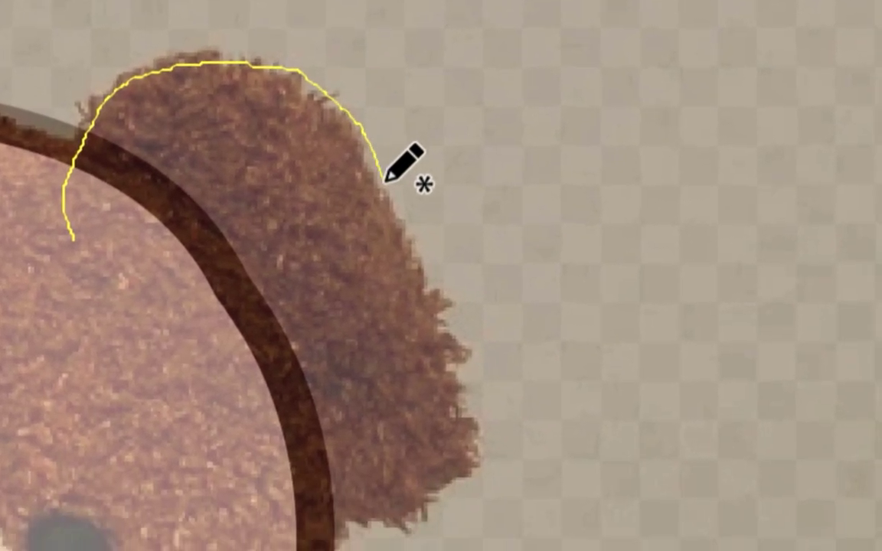
{"action": "mouse_move", "coordinate": [392, 205]}
{"action": "left_mouse_down"}
{"action": "mouse_move", "coordinate": [403, 238]}
{"action": "mouse_move", "coordinate": [374, 252]}
{"action": "mouse_move", "coordinate": [351, 243]}
{"action": "mouse_move", "coordinate": [325, 204]}
{"action": "left_mouse_up"}
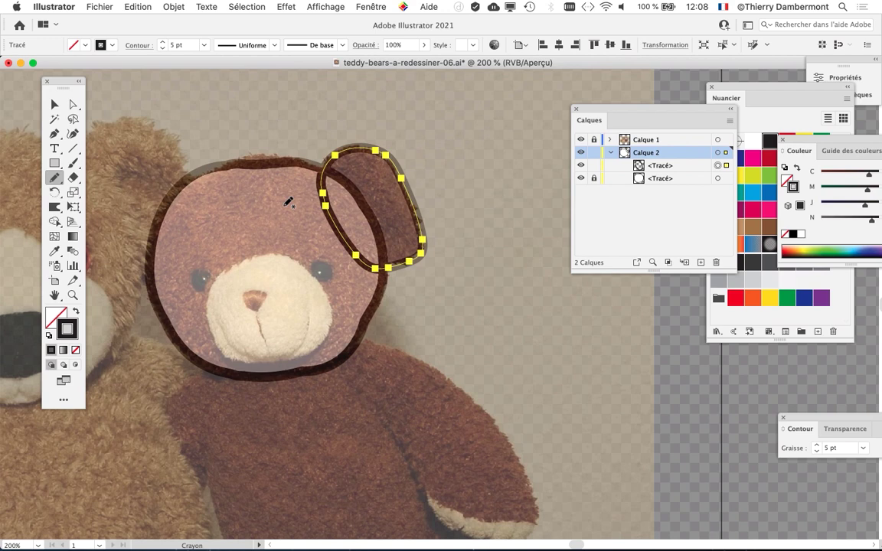
Try redrawing the ear outline's outer edge with the Crayon tool, first with an inward curve and again with a wide bulge.
{"action": "key", "text": "super"}
{"action": "scroll", "coordinate": [404, 170], "scroll_direction": "up", "scroll_amount": 5}
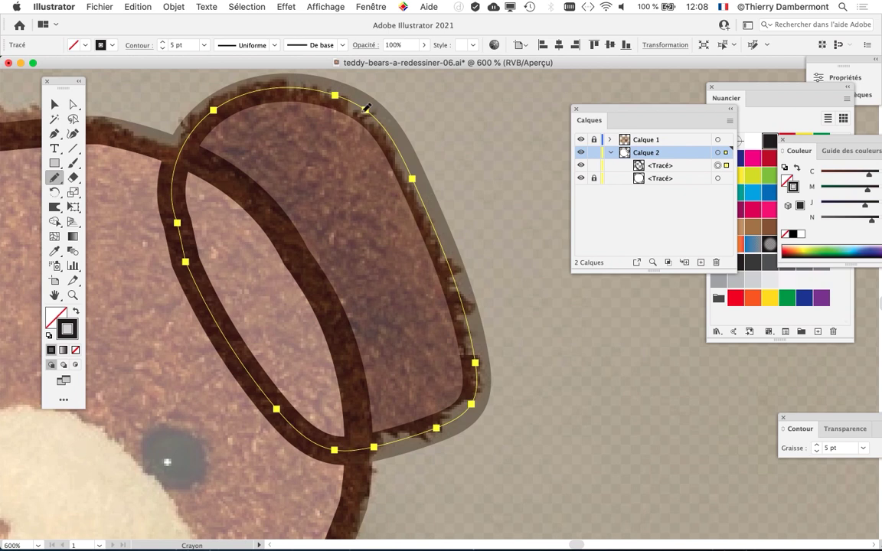
{"action": "mouse_move", "coordinate": [389, 134]}
{"action": "left_mouse_down"}
{"action": "mouse_move", "coordinate": [391, 195]}
{"action": "mouse_move", "coordinate": [436, 291]}
{"action": "mouse_move", "coordinate": [477, 340]}
{"action": "mouse_move", "coordinate": [490, 373]}
{"action": "mouse_move", "coordinate": [468, 408]}
{"action": "left_mouse_up"}
{"action": "scroll", "coordinate": [422, 363], "scroll_direction": "down", "scroll_amount": 2}
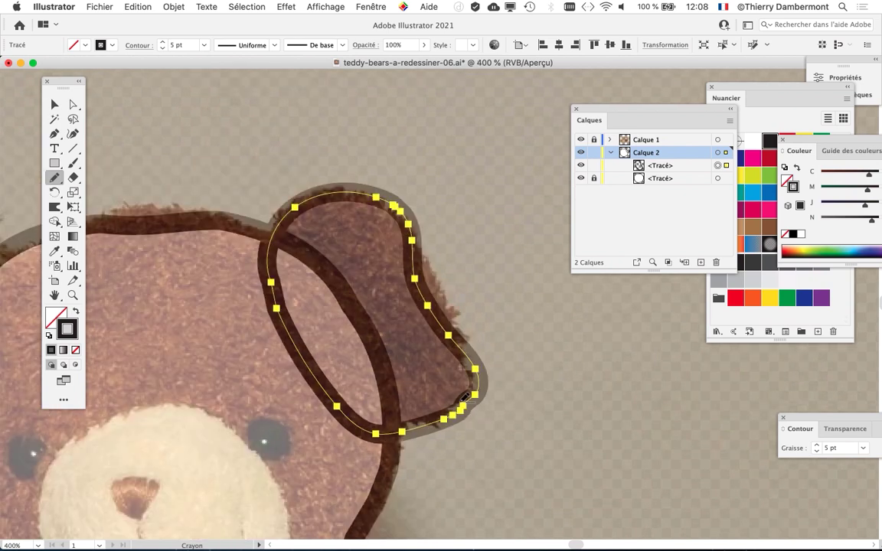
{"action": "mouse_move", "coordinate": [366, 186]}
{"action": "left_mouse_down"}
{"action": "mouse_move", "coordinate": [402, 183]}
{"action": "mouse_move", "coordinate": [494, 305]}
{"action": "mouse_move", "coordinate": [483, 364]}
{"action": "mouse_move", "coordinate": [458, 408]}
{"action": "left_mouse_up"}
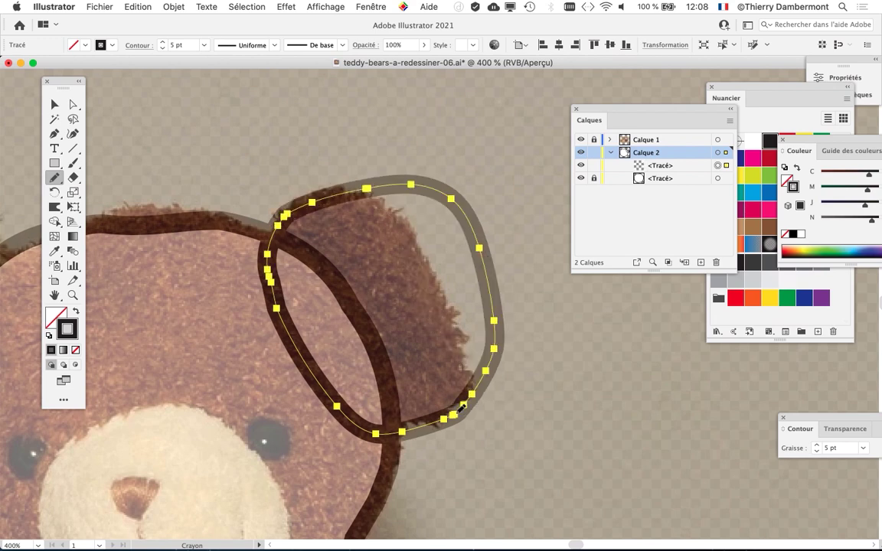
Redraw the ear outline's outer edge with the Crayon tool as a rounded curve close to the fur.
{"action": "scroll", "coordinate": [264, 333], "scroll_direction": "down", "scroll_amount": 2}
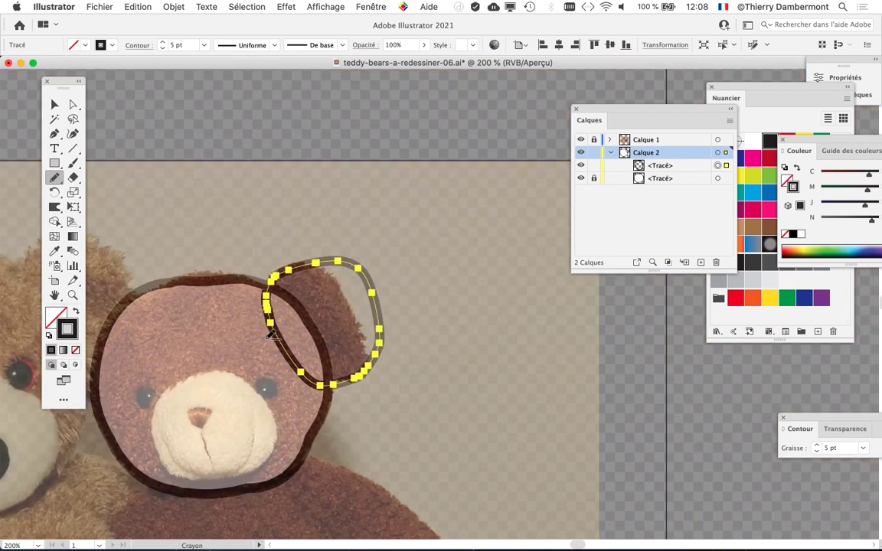
{"action": "left_click_drag", "start_coordinate": [221, 332], "coordinate": [384, 237]}
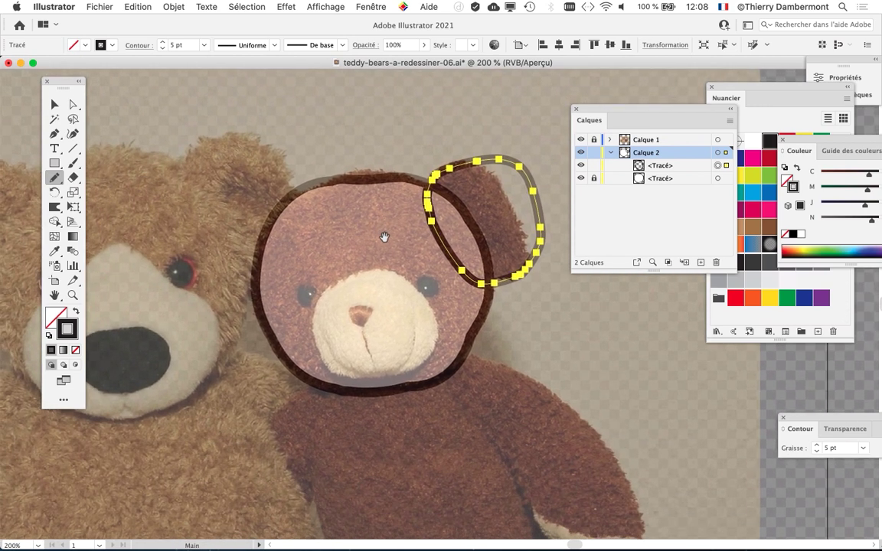
{"action": "mouse_move", "coordinate": [432, 179]}
{"action": "left_mouse_down"}
{"action": "mouse_move", "coordinate": [474, 166]}
{"action": "mouse_move", "coordinate": [511, 190]}
{"action": "mouse_move", "coordinate": [530, 232]}
{"action": "mouse_move", "coordinate": [516, 276]}
{"action": "left_mouse_up"}
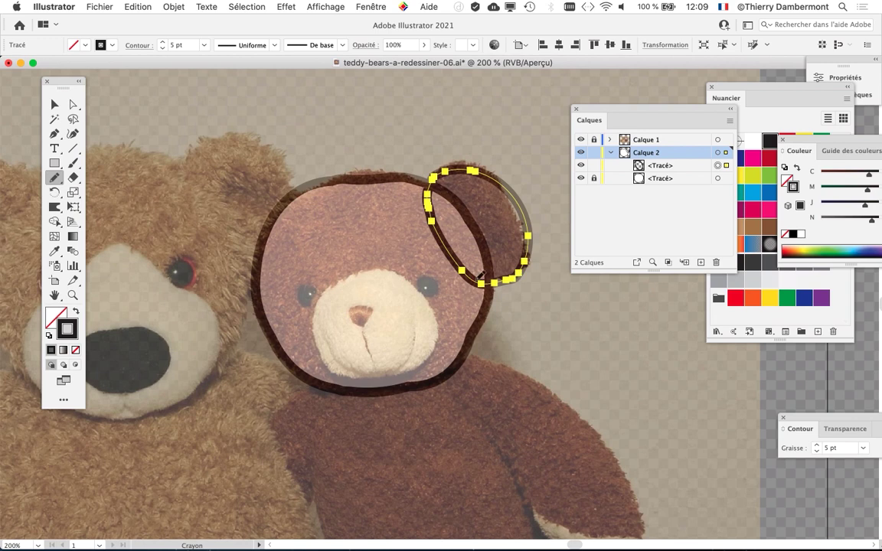
{"action": "scroll", "coordinate": [499, 230], "scroll_direction": "up", "scroll_amount": 5}
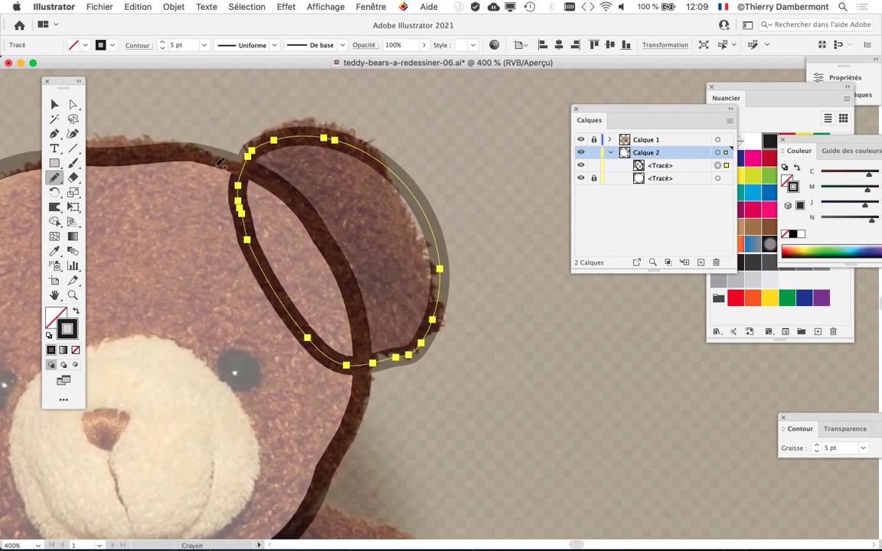
Open the Raccourcis clavier dialog and place it beside the ear so the outline stays in view.
{"action": "left_click", "coordinate": [168, 6]}
{"action": "mouse_move", "coordinate": [214, 279]}
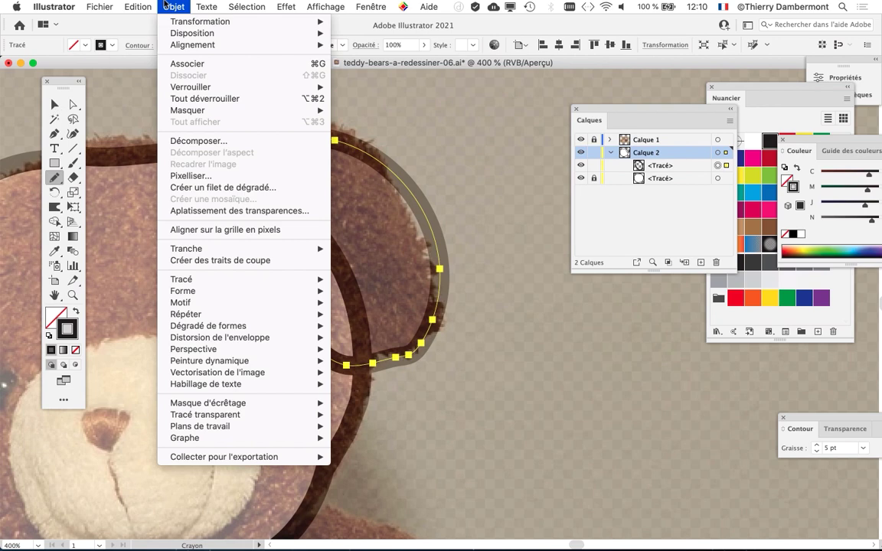
{"action": "mouse_move", "coordinate": [147, 6]}
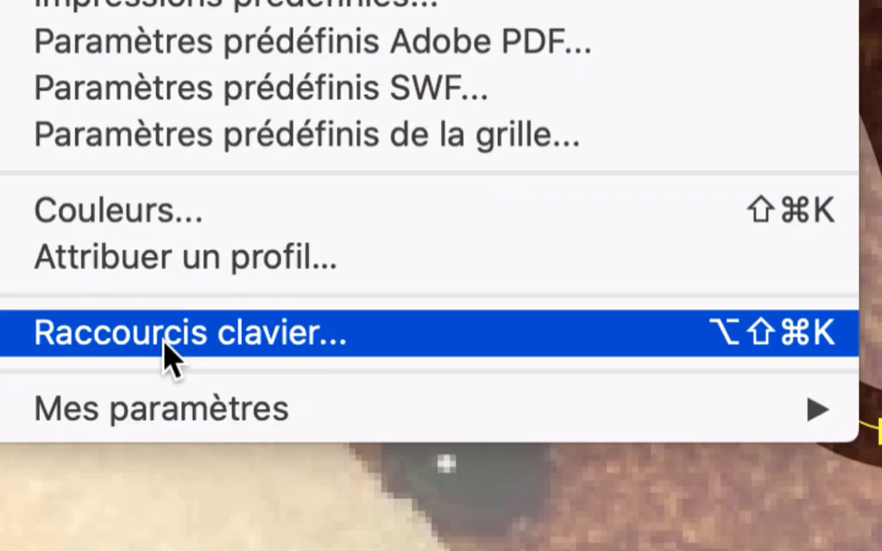
{"action": "left_click", "coordinate": [165, 351]}
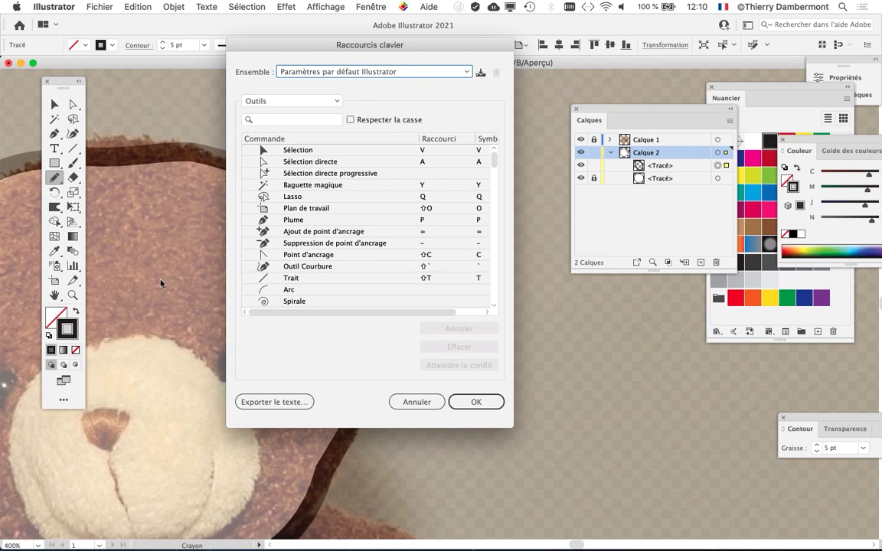
{"action": "left_click_drag", "start_coordinate": [255, 47], "coordinate": [481, 30]}
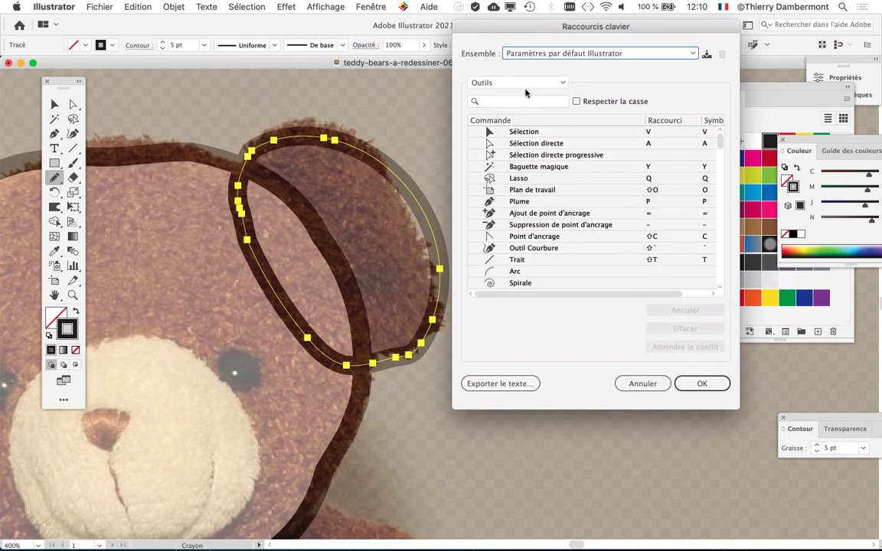
{"action": "left_click", "coordinate": [138, 8]}
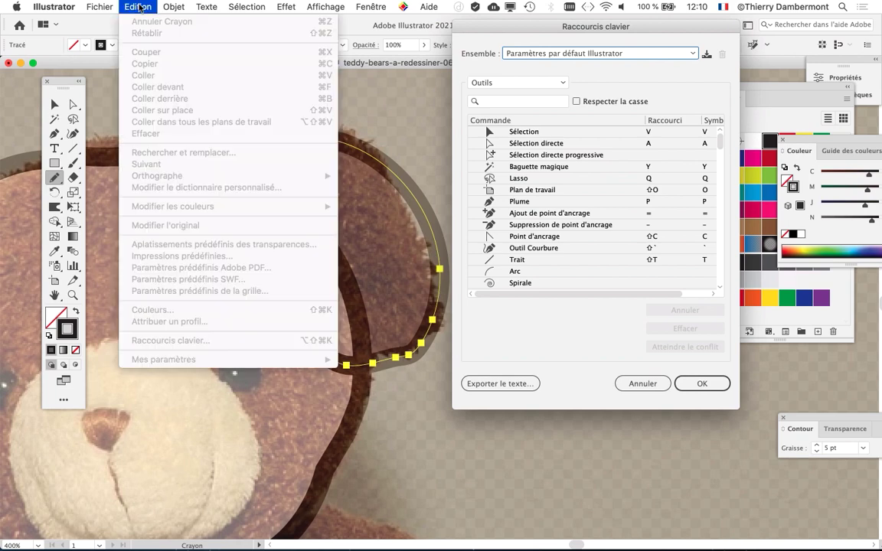
{"action": "left_click", "coordinate": [139, 7]}
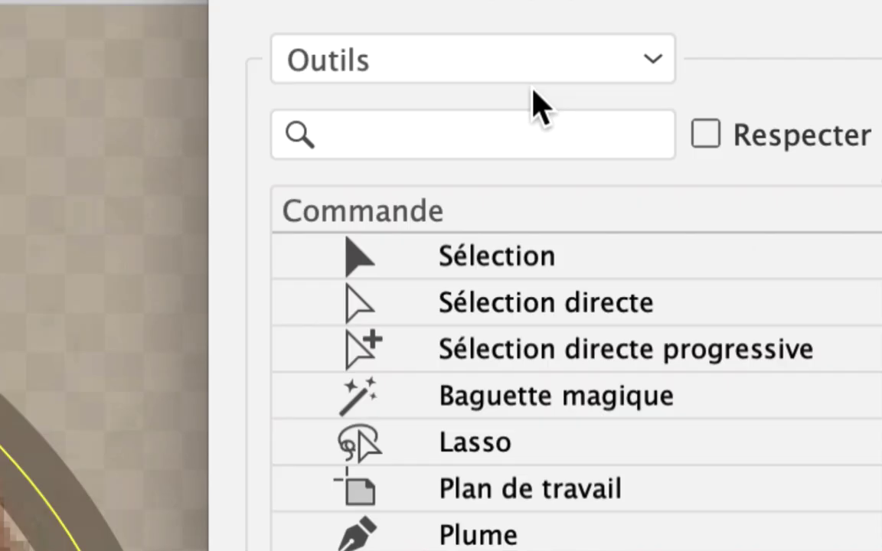
Show the shortcuts for Commandes de menu and expand Objet and Tracé to reach the Simplifier command.
{"action": "left_click", "coordinate": [540, 61]}
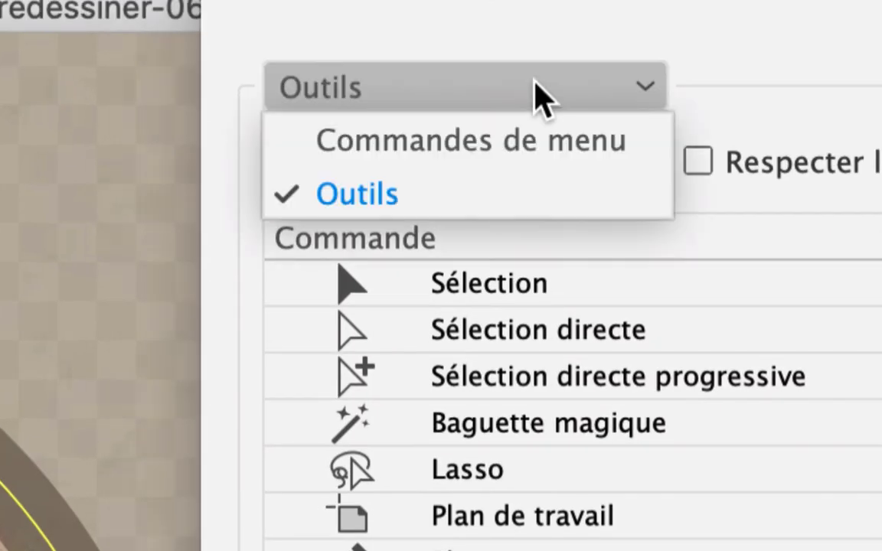
{"action": "left_click", "coordinate": [459, 78]}
{"action": "left_click", "coordinate": [461, 75]}
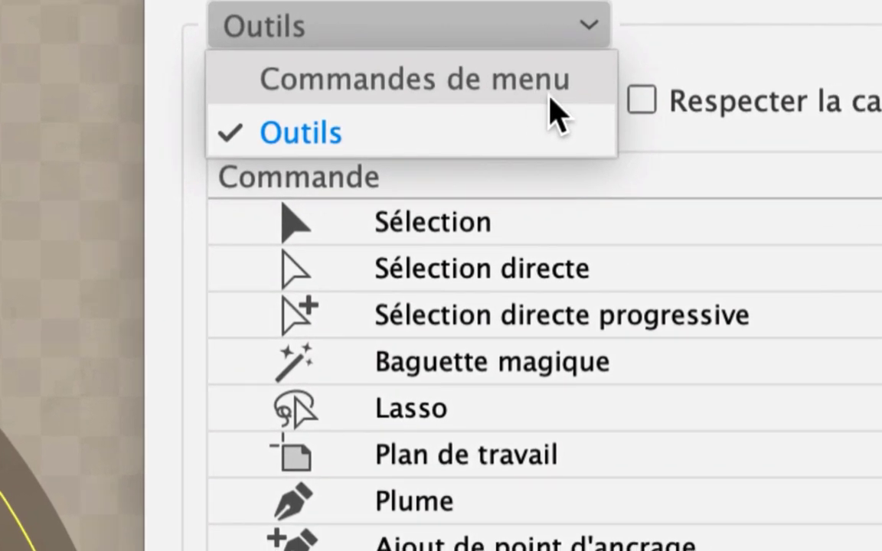
{"action": "left_click", "coordinate": [550, 95]}
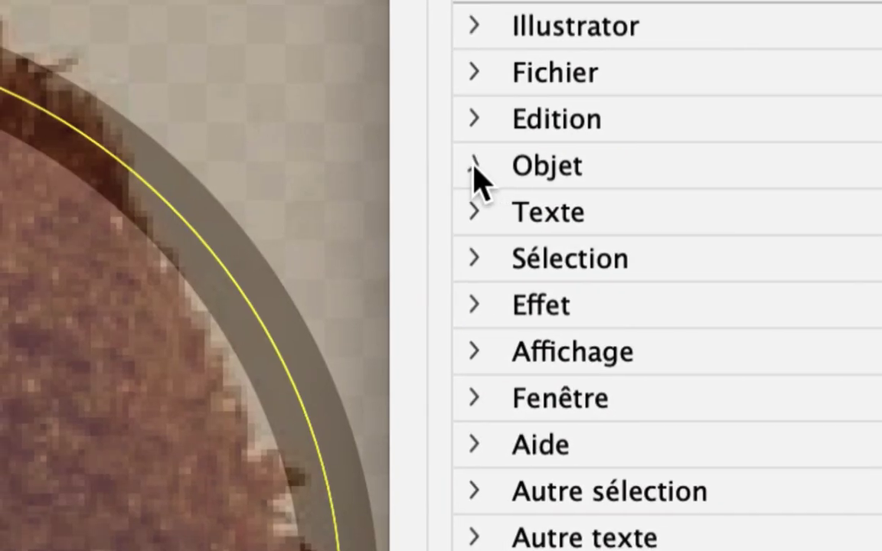
{"action": "left_click", "coordinate": [303, 407]}
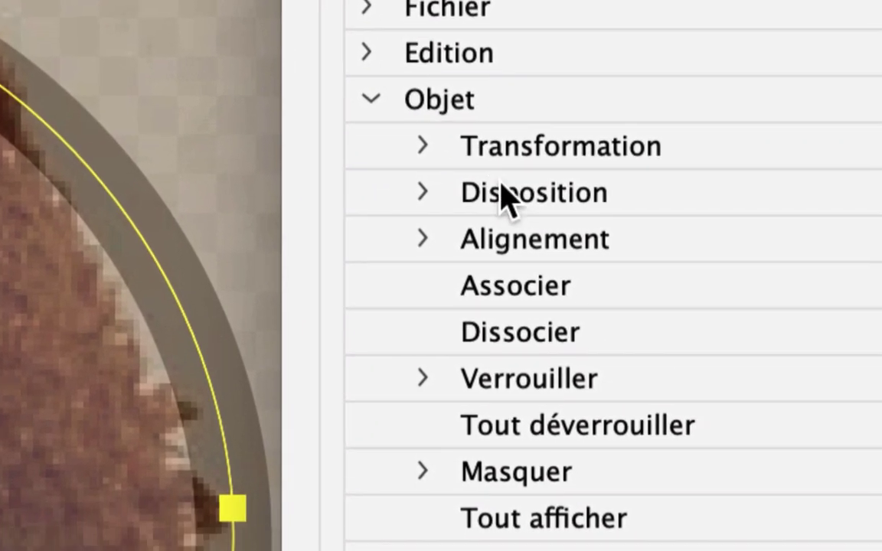
{"action": "scroll", "coordinate": [621, 417], "scroll_direction": "down", "scroll_amount": 3}
{"action": "scroll", "coordinate": [507, 218], "scroll_direction": "down", "scroll_amount": 10}
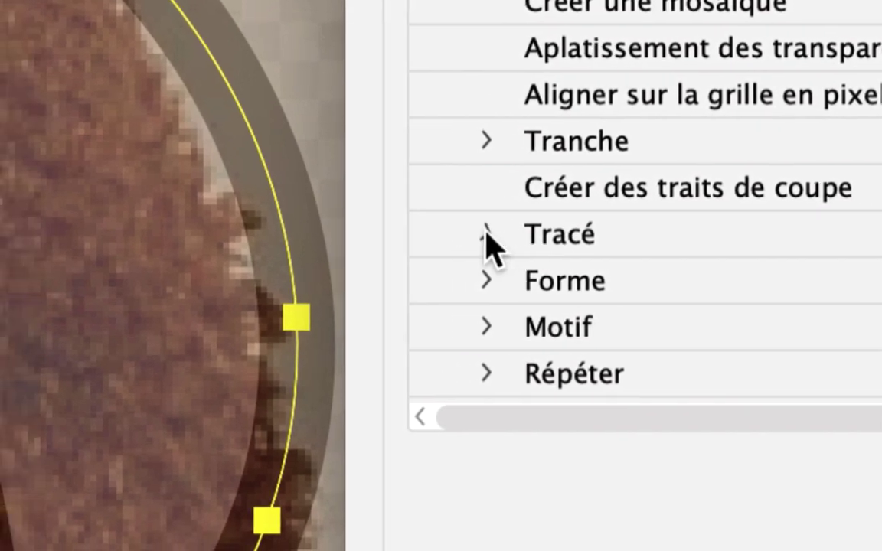
{"action": "left_click", "coordinate": [399, 273]}
{"action": "scroll", "coordinate": [497, 250], "scroll_direction": "down", "scroll_amount": 3}
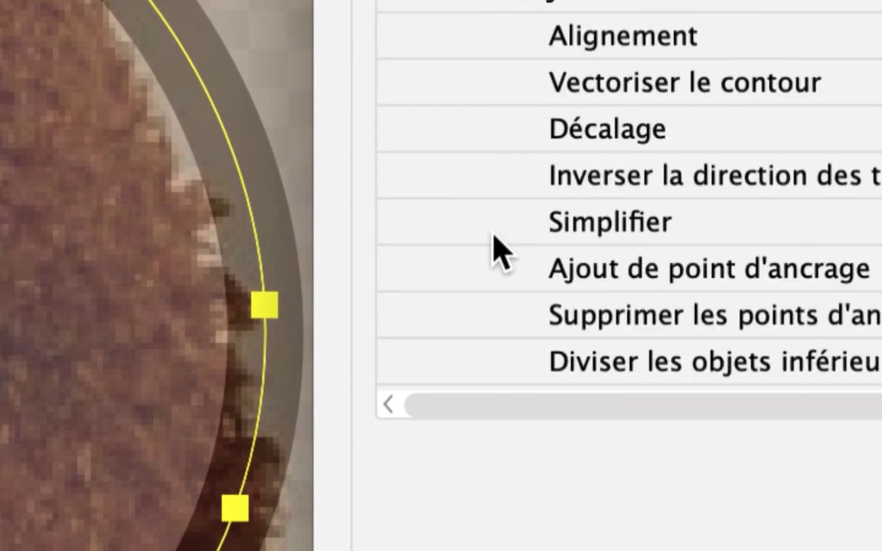
Try ⇧⌘M, ⌥⇧⌘M and ⌘Ù in turn as the shortcut for the Simplifier command.
{"action": "left_click", "coordinate": [663, 230]}
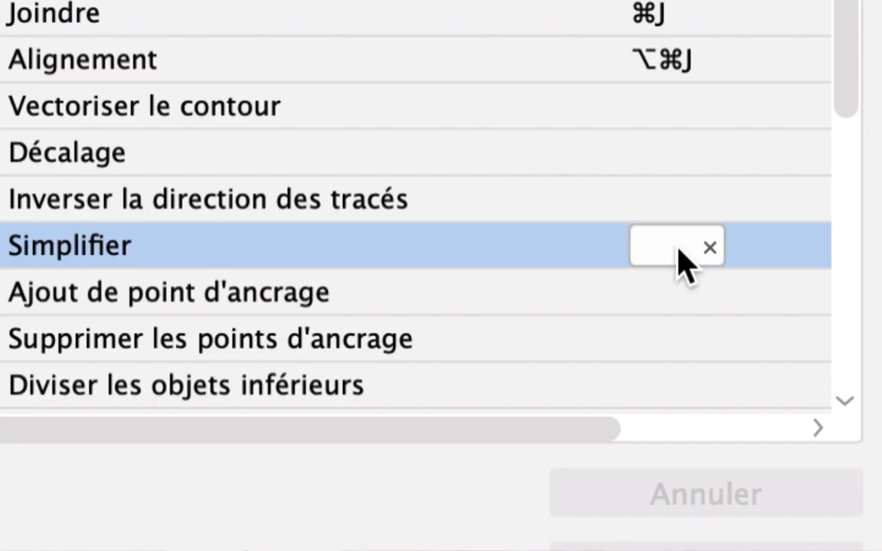
{"action": "left_click", "coordinate": [677, 247]}
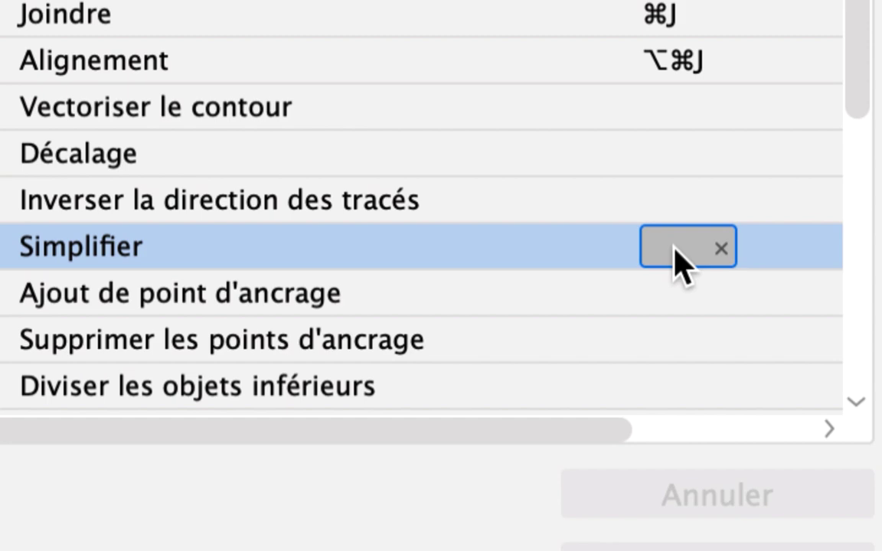
{"action": "key", "text": "shift+super+m"}
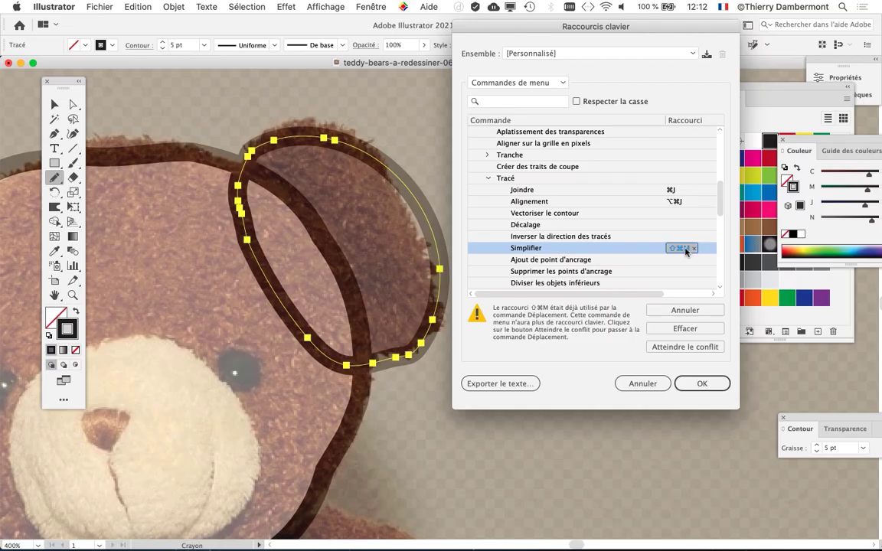
{"action": "key", "text": "alt+shift+super+m"}
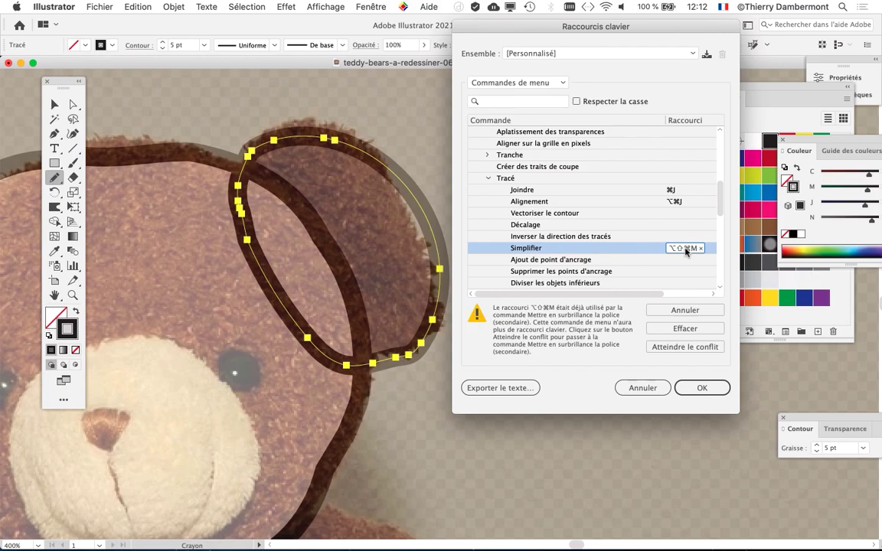
{"action": "key", "text": "super+ugrave"}
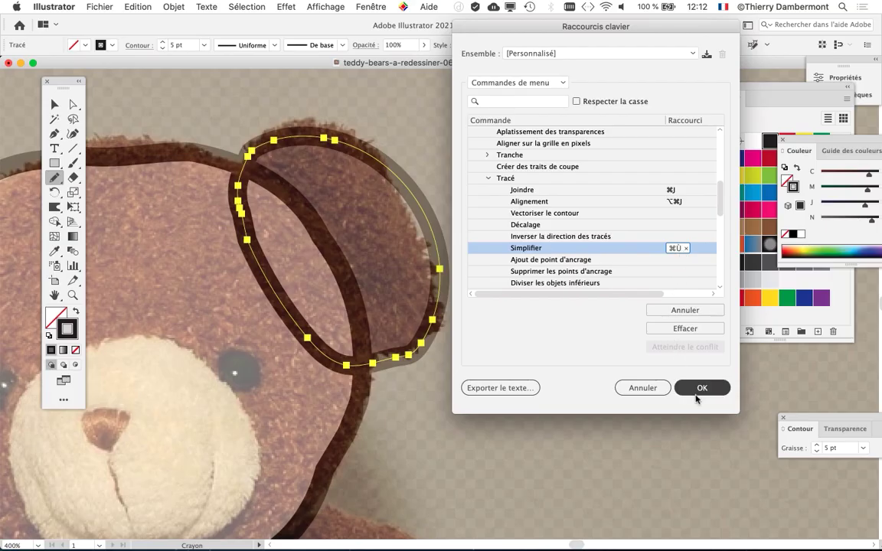
Save the customised shortcuts as a new set named with the author's first name followed by "21 sept 2021".
{"action": "left_click", "coordinate": [706, 390]}
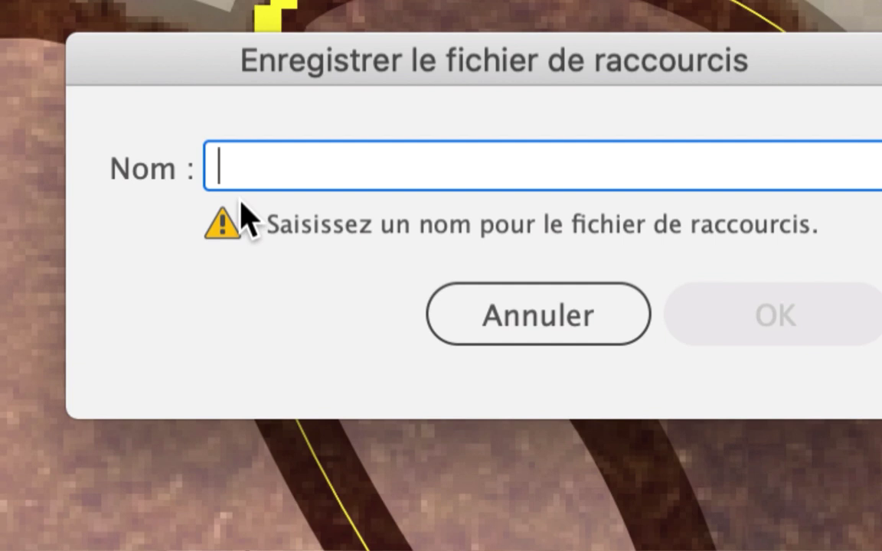
{"action": "type", "text": "Thierry"}
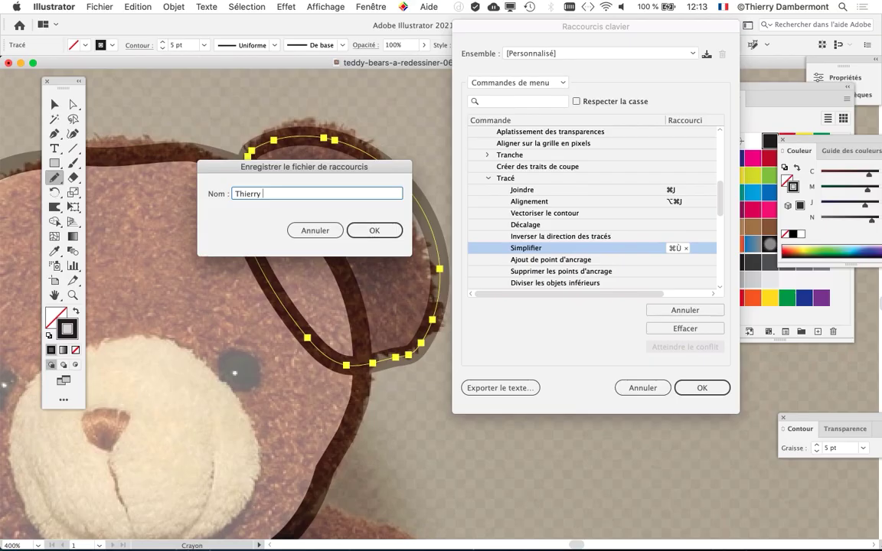
{"action": "left_click", "coordinate": [698, 6]}
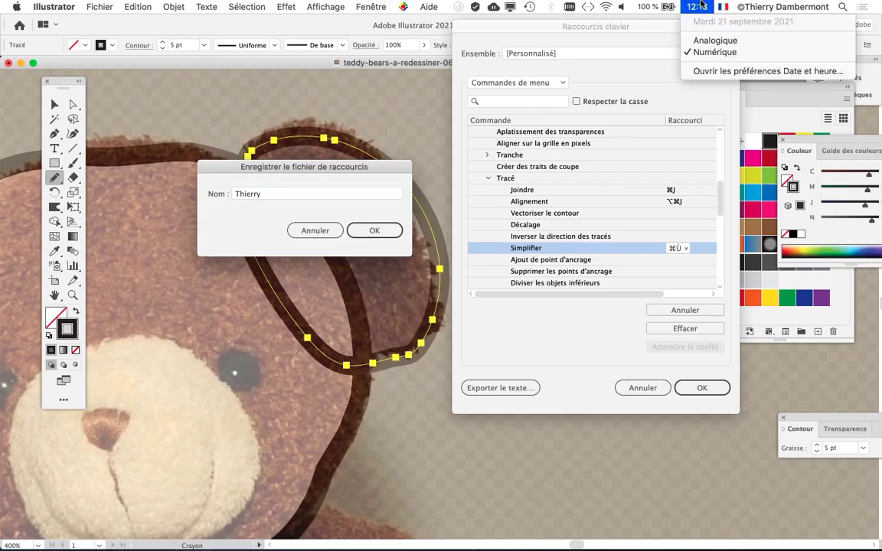
{"action": "left_click", "coordinate": [561, 65]}
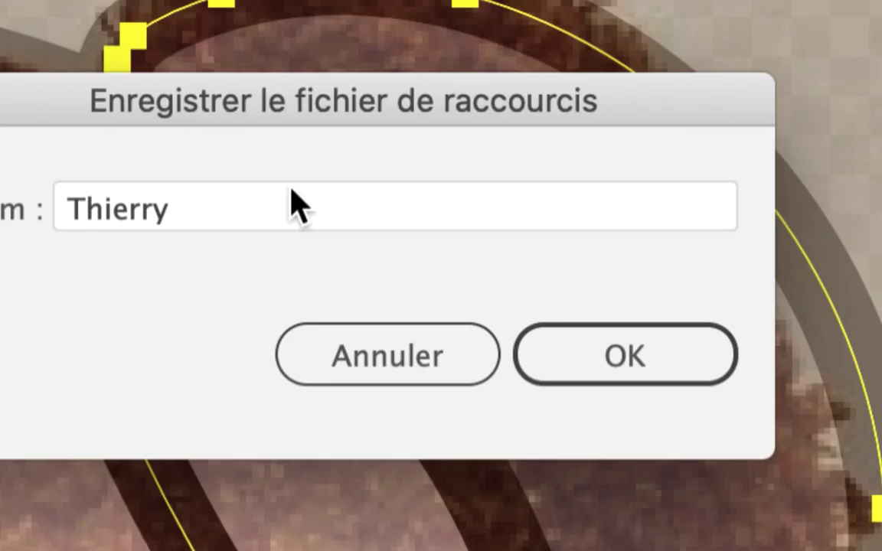
{"action": "left_click", "coordinate": [290, 193]}
{"action": "type", "text": "21septy"}
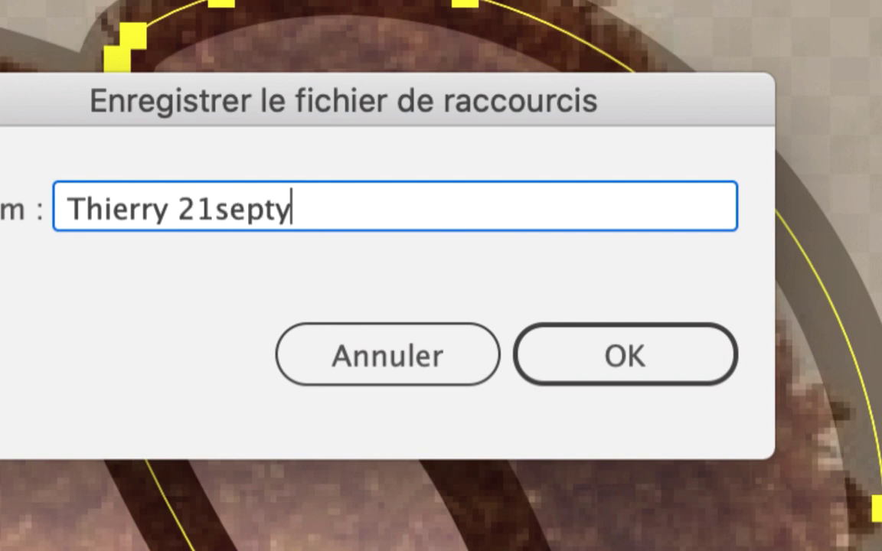
{"action": "key", "text": "BackSpace"}
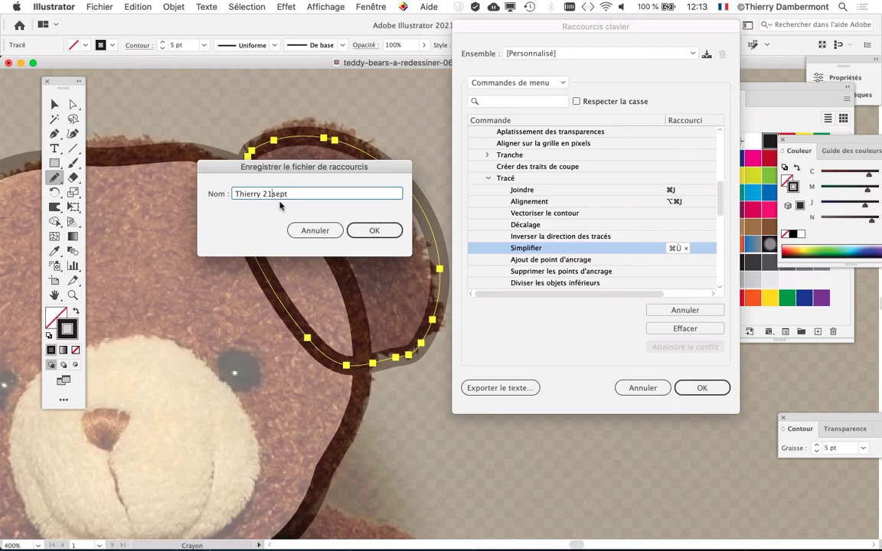
{"action": "left_click", "coordinate": [271, 193]}
{"action": "left_click", "coordinate": [293, 194]}
{"action": "type", "text": "2021"}
{"action": "key", "text": "Return"}
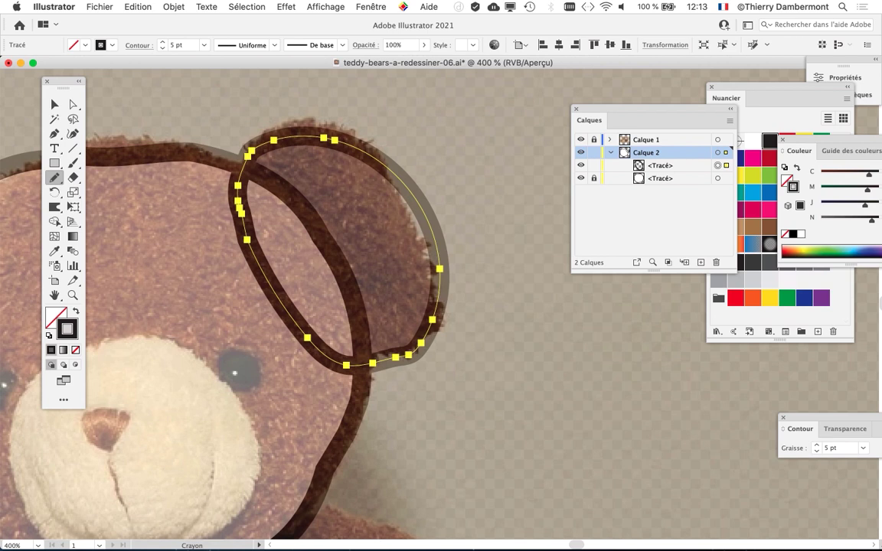
{"action": "key", "text": "super"}
{"action": "key", "text": "super"}
{"action": "key", "text": "super"}
Reopen the Raccourcis clavier dialog, showing Commandes de menu with Objet and Tracé expanded to reach Simplifier.
{"action": "left_click", "coordinate": [134, 7]}
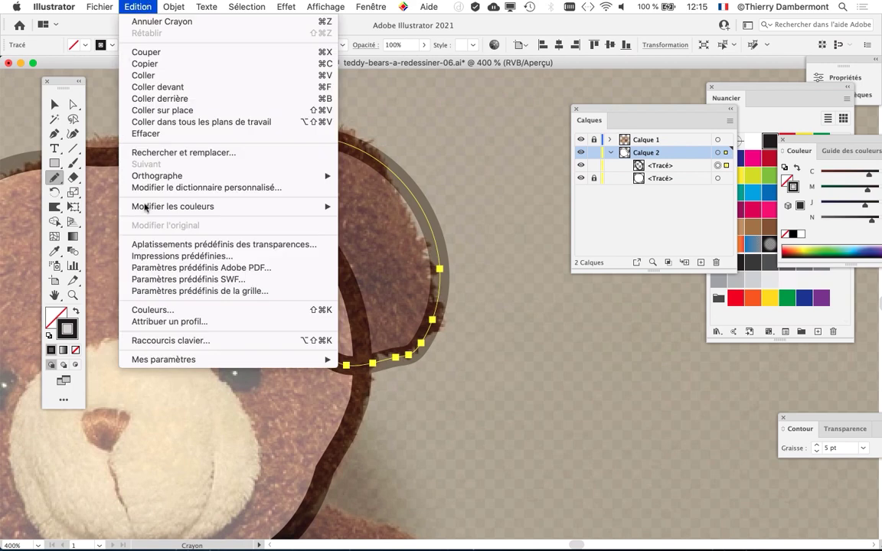
{"action": "left_click", "coordinate": [172, 340]}
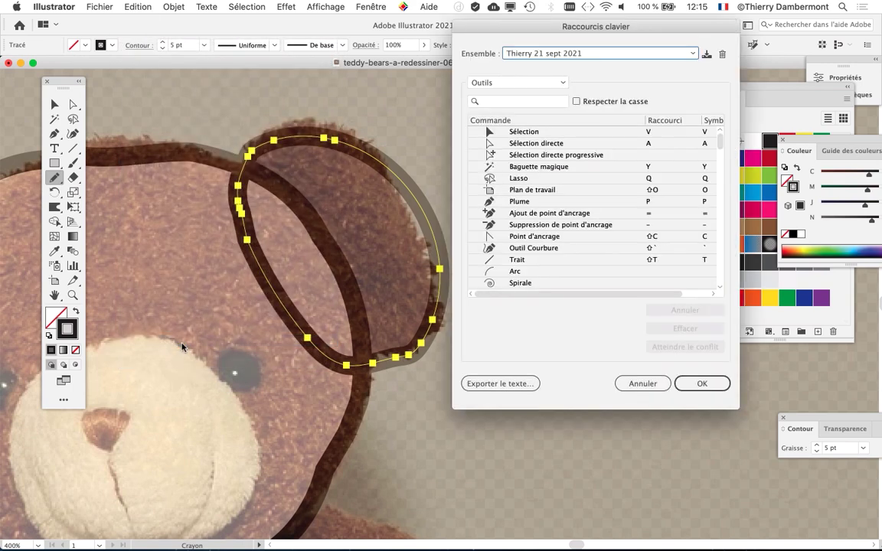
{"action": "left_click", "coordinate": [492, 85]}
{"action": "left_click", "coordinate": [505, 96]}
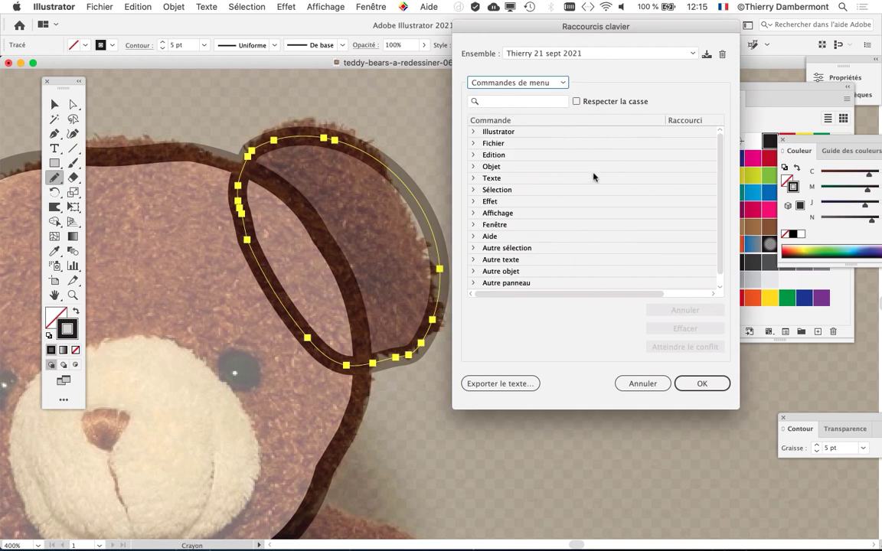
{"action": "left_click", "coordinate": [474, 168]}
{"action": "scroll", "coordinate": [528, 202], "scroll_direction": "down", "scroll_amount": 1}
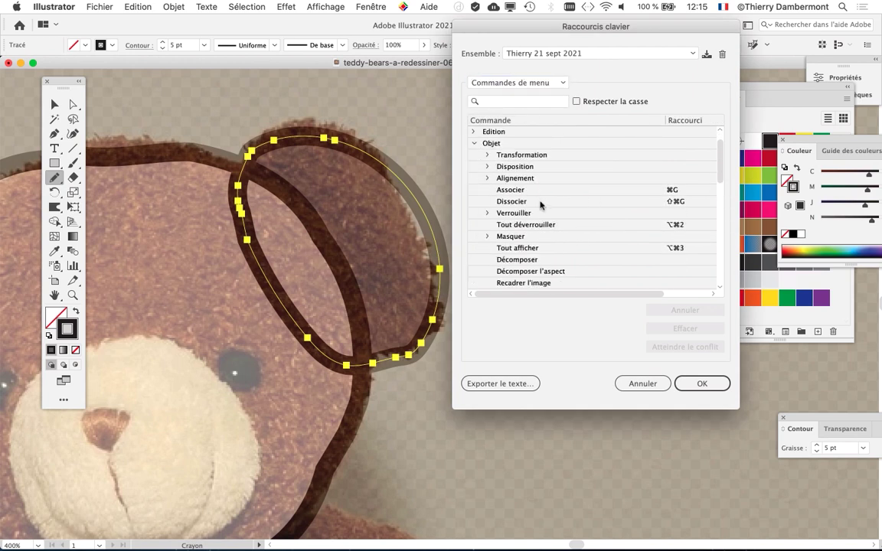
{"action": "scroll", "coordinate": [541, 205], "scroll_direction": "down", "scroll_amount": 8}
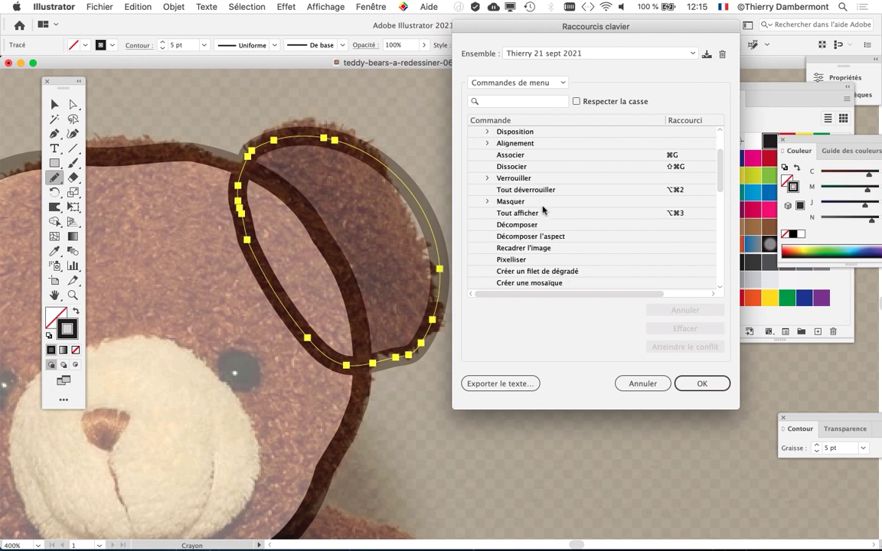
{"action": "scroll", "coordinate": [542, 210], "scroll_direction": "down", "scroll_amount": 3}
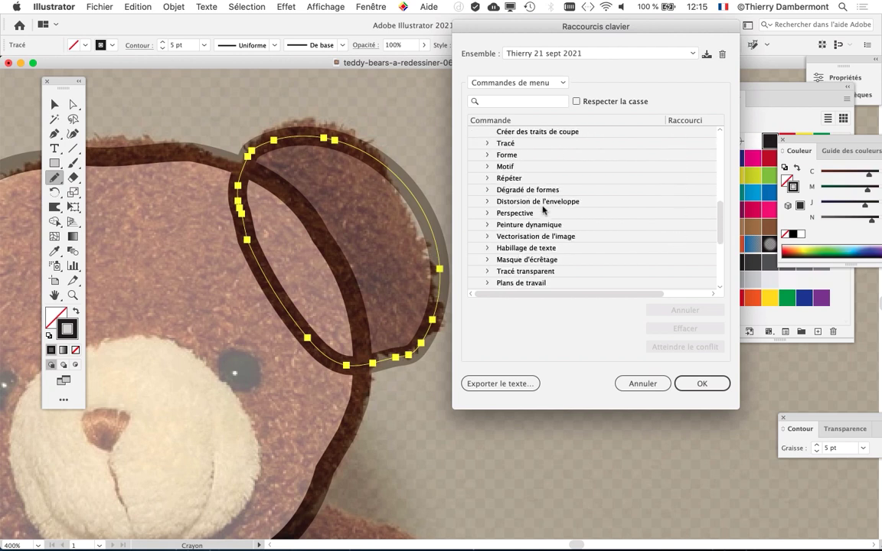
{"action": "scroll", "coordinate": [543, 211], "scroll_direction": "up", "scroll_amount": 3}
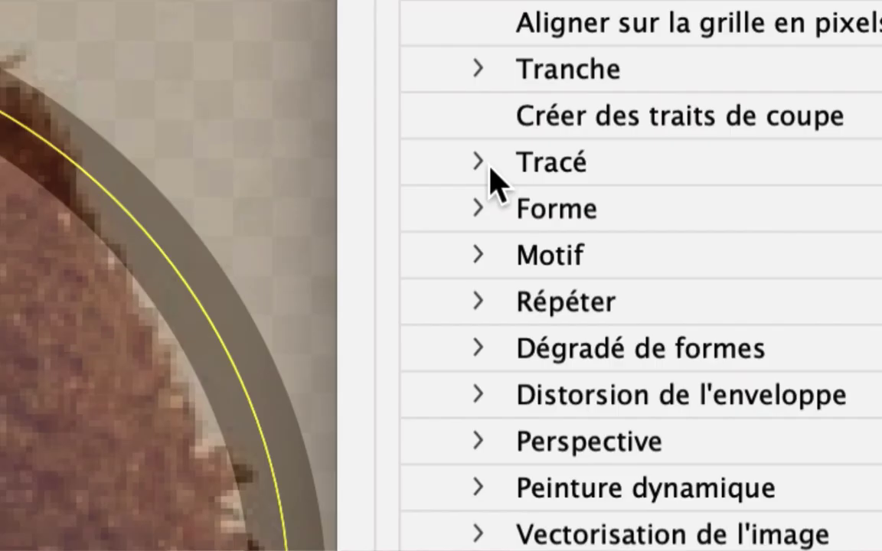
{"action": "left_click", "coordinate": [487, 164]}
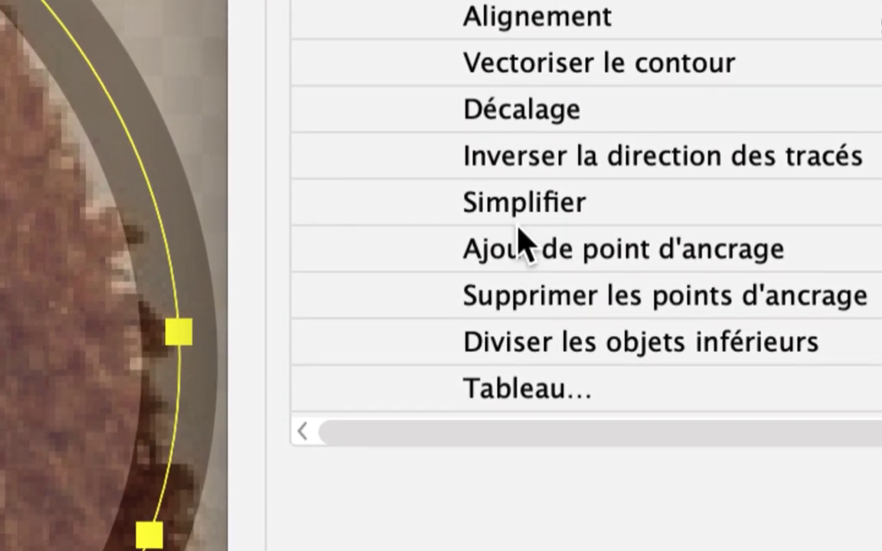
Assign the shortcut ⌥⌘À to the Simplifier command and save it over the existing shortcut set.
{"action": "left_click", "coordinate": [519, 201]}
{"action": "left_click", "coordinate": [675, 237]}
{"action": "key", "text": "alt+super+a"}
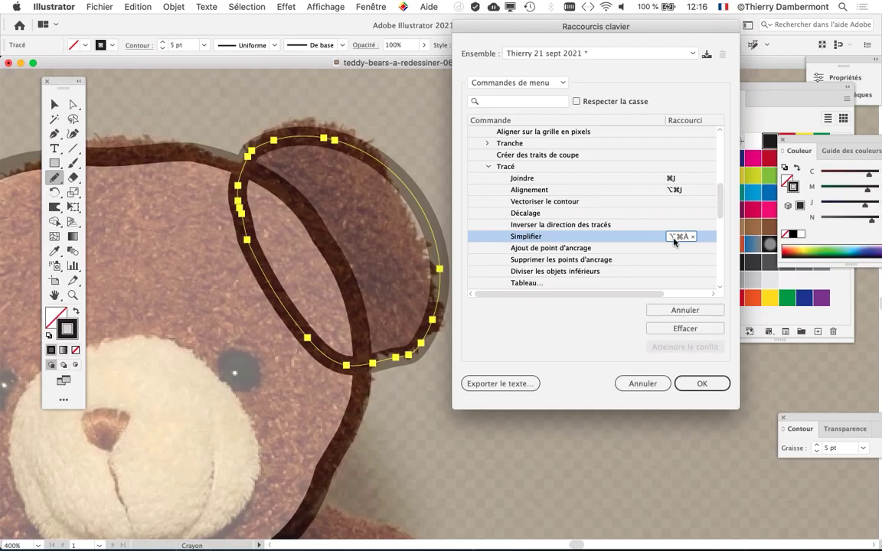
{"action": "left_click", "coordinate": [691, 387]}
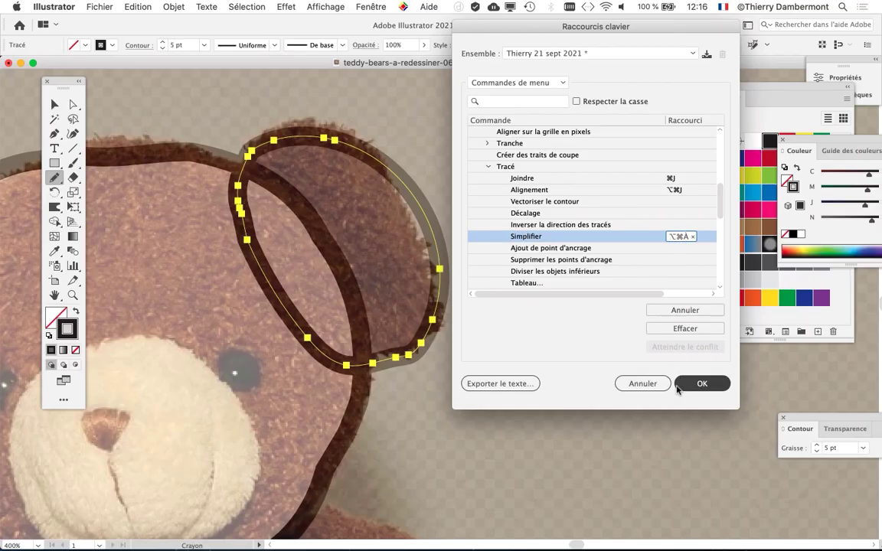
{"action": "left_click", "coordinate": [690, 389]}
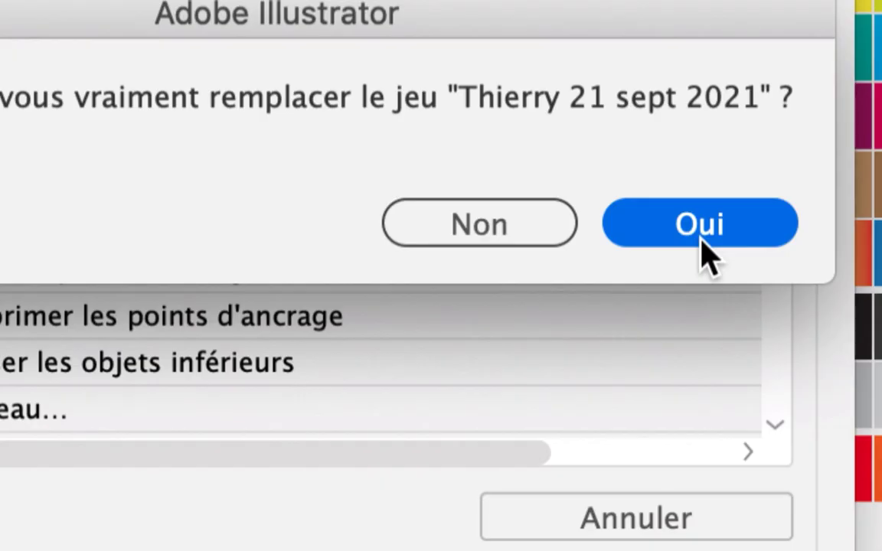
{"action": "left_click", "coordinate": [703, 253]}
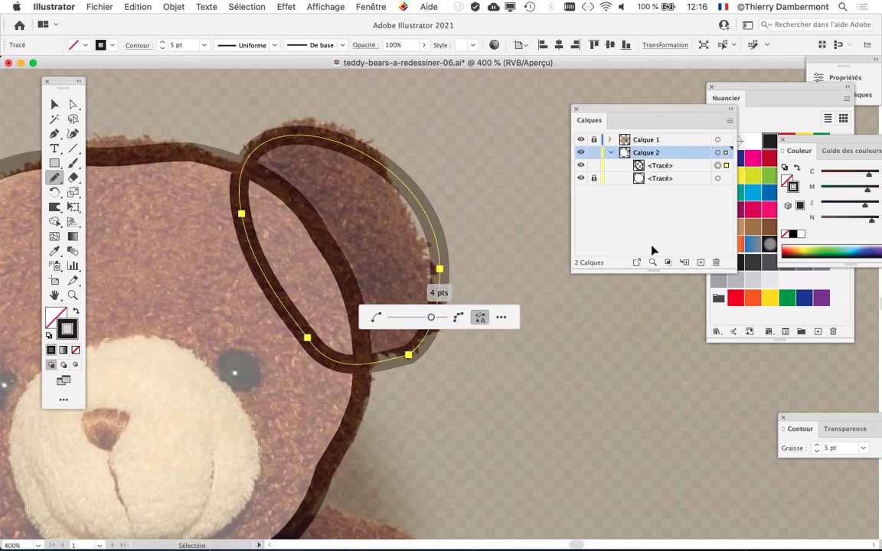
Finish simplifying the ear outline by switching to the Selection tool, and check the keyboard layout in the keyboard viewer.
{"action": "left_click", "coordinate": [54, 104]}
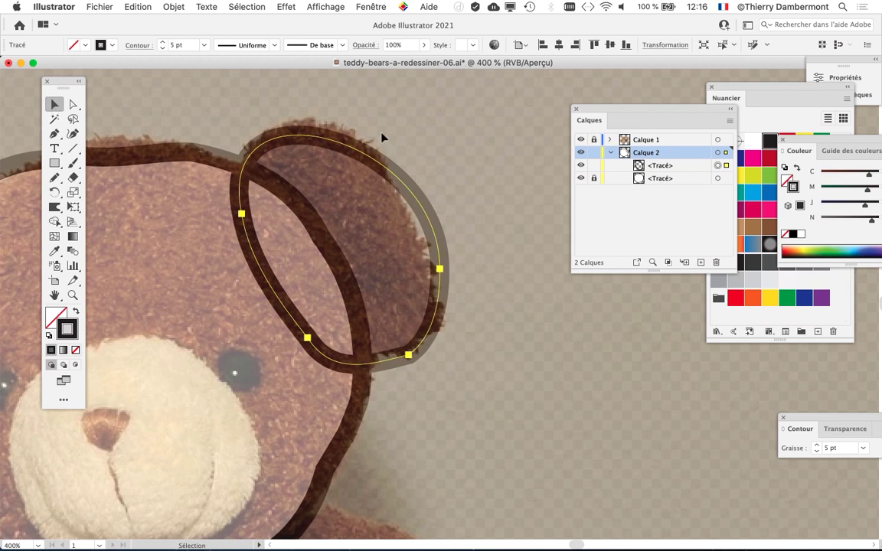
{"action": "left_click", "coordinate": [722, 6]}
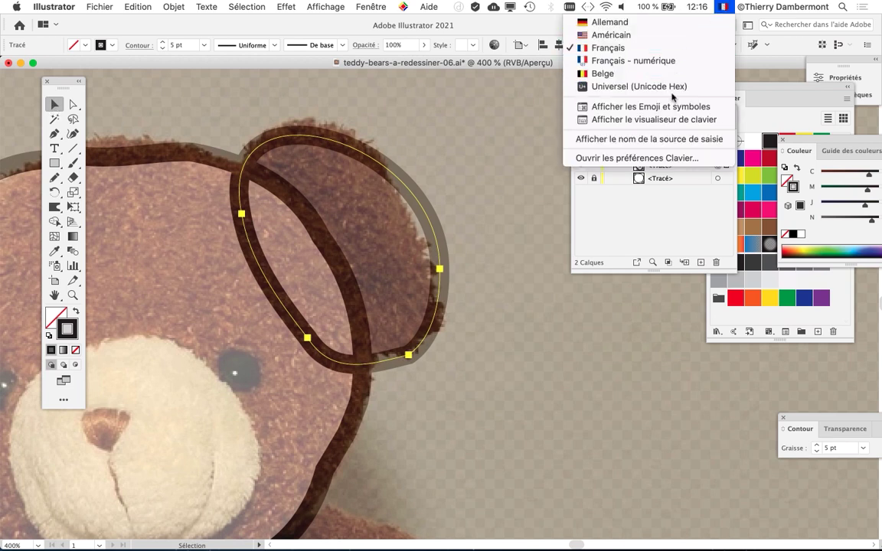
{"action": "left_click", "coordinate": [672, 120]}
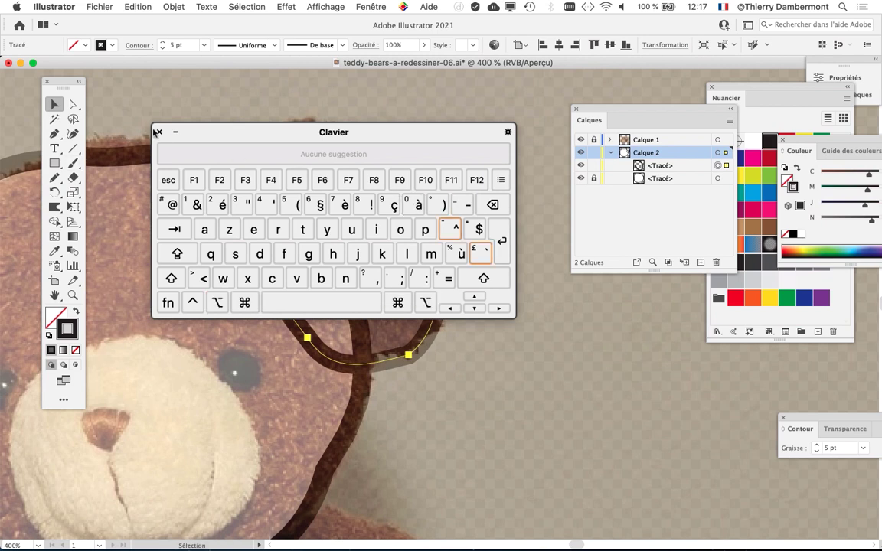
{"action": "left_click", "coordinate": [142, 117]}
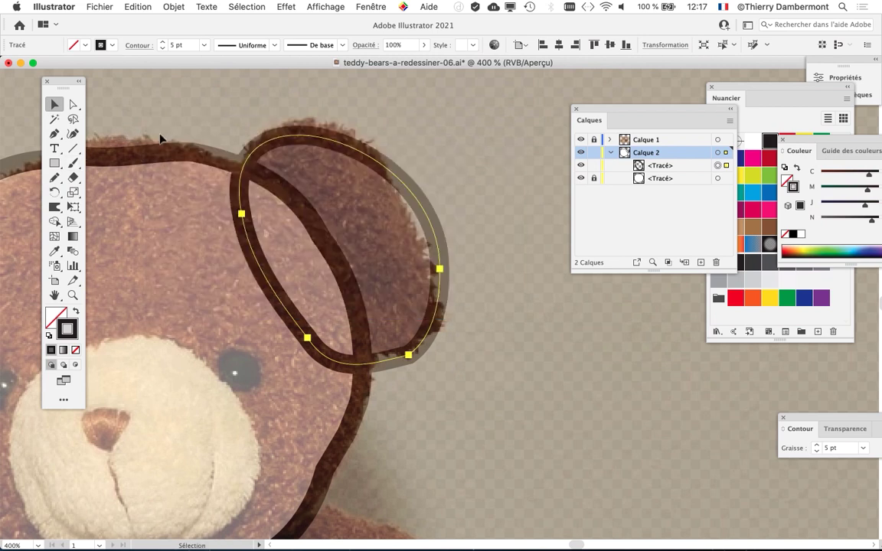
Reselect the ear outline, apply Simplifier to it again, and deselect it to show the result.
{"action": "left_click", "coordinate": [474, 259]}
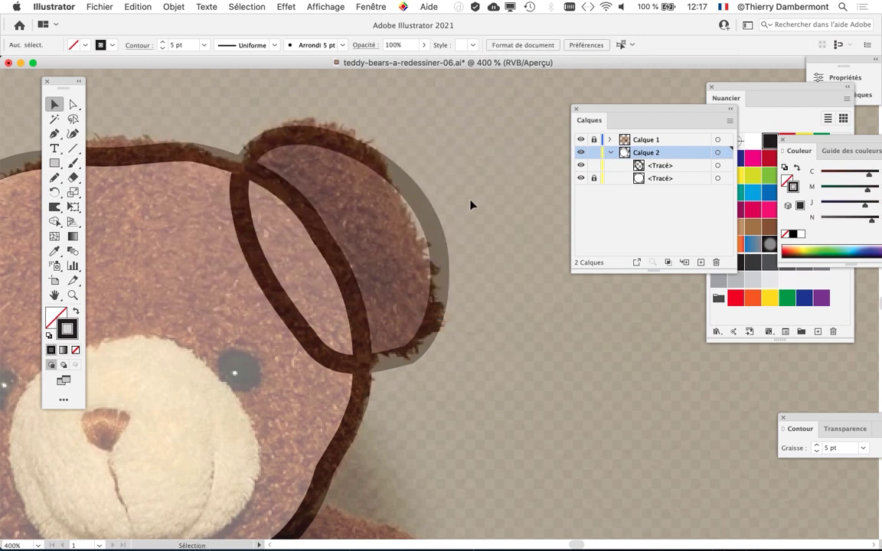
{"action": "left_click", "coordinate": [430, 222]}
{"action": "key", "text": "ctrl+alt+shift+g"}
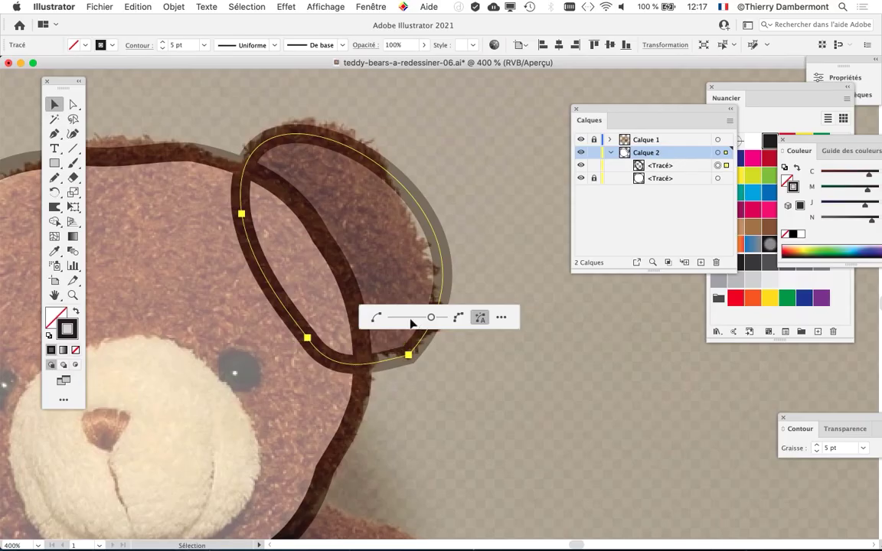
{"action": "left_click", "coordinate": [539, 186]}
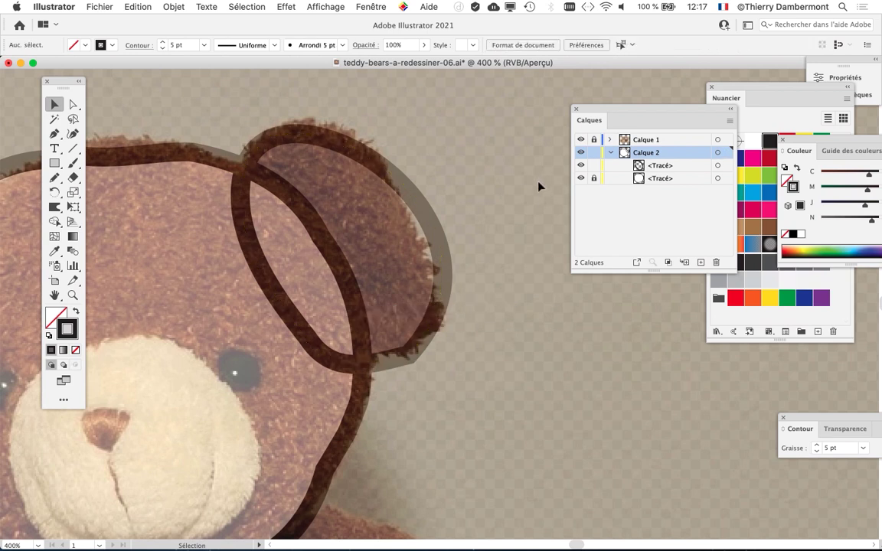
Select the ear outline and turn on the display of its bounding box (cadre de sélection).
{"action": "left_click", "coordinate": [431, 231]}
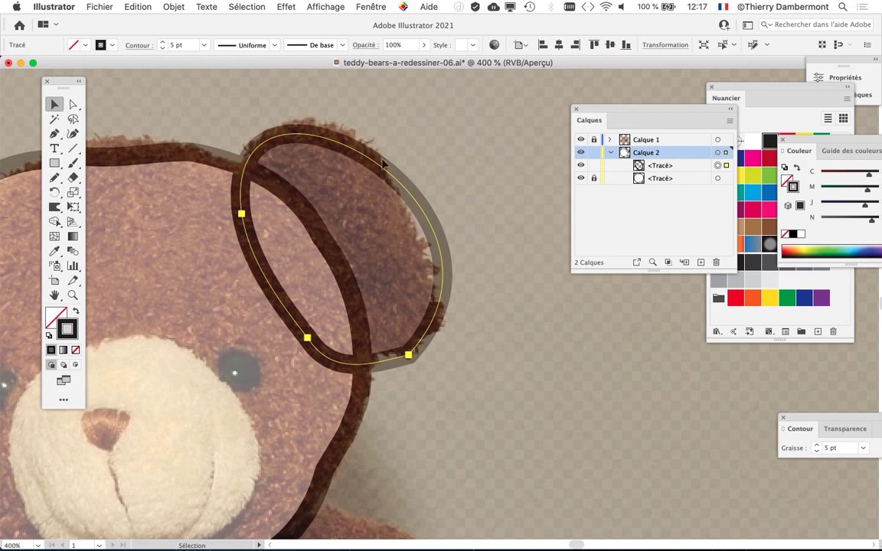
{"action": "left_click", "coordinate": [322, 7]}
{"action": "mouse_move", "coordinate": [357, 3]}
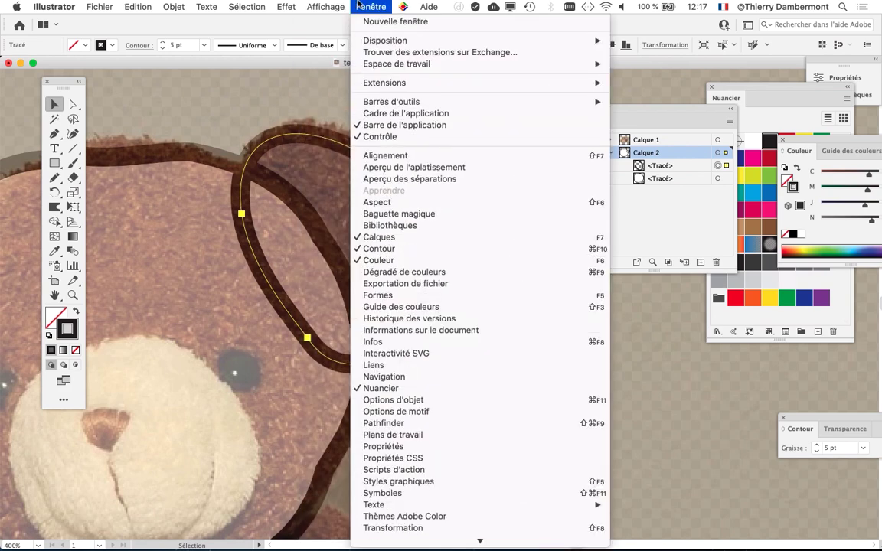
{"action": "mouse_move", "coordinate": [326, 6]}
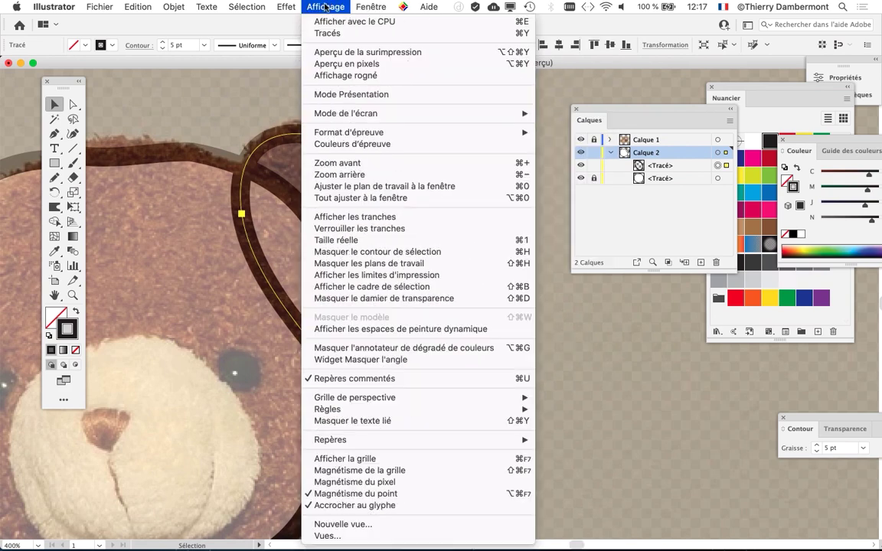
{"action": "left_click", "coordinate": [377, 286]}
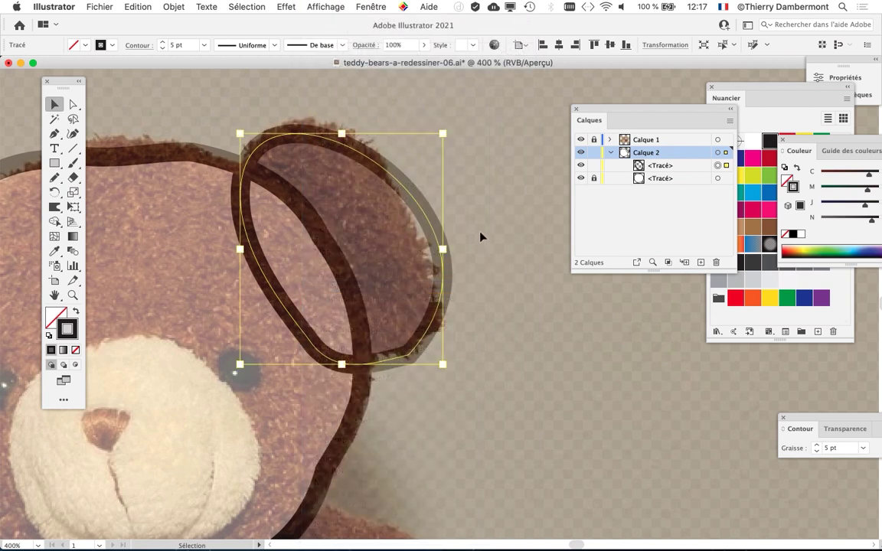
Hide the bounding box (cadre de sélection) of the ear outline and deselect the outline.
{"action": "left_click", "coordinate": [464, 179]}
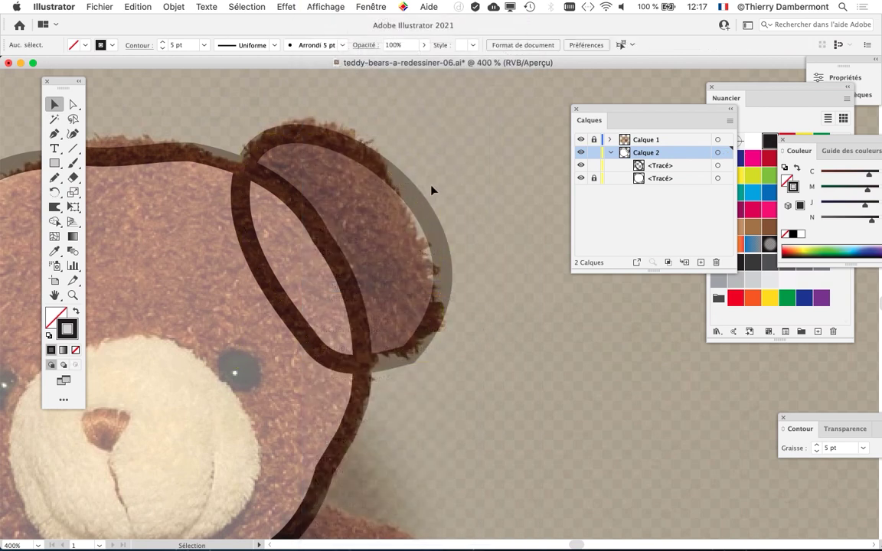
{"action": "left_click", "coordinate": [431, 191]}
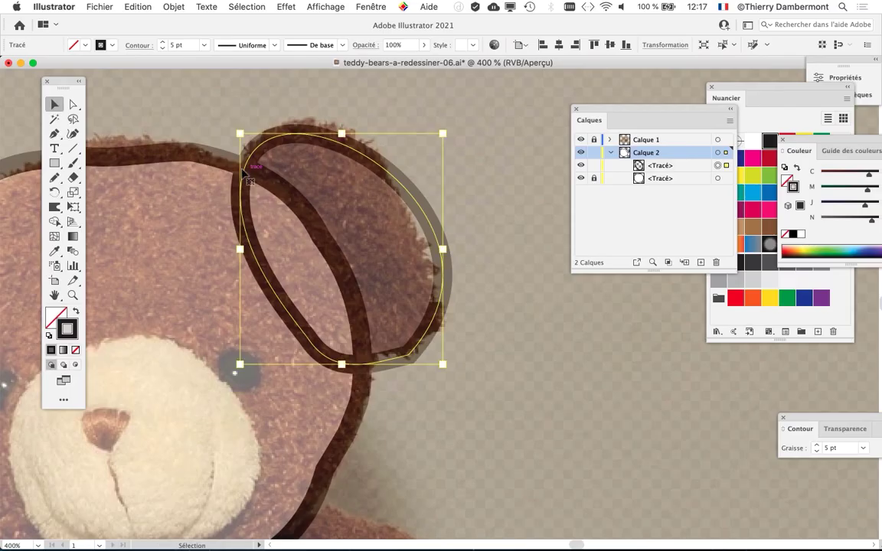
{"action": "left_click", "coordinate": [326, 7]}
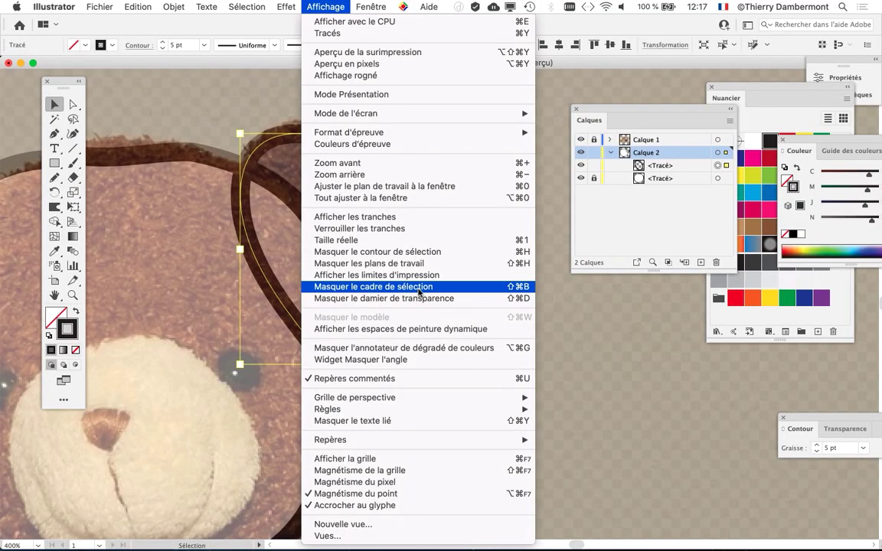
{"action": "left_click", "coordinate": [420, 288]}
{"action": "left_click", "coordinate": [453, 229]}
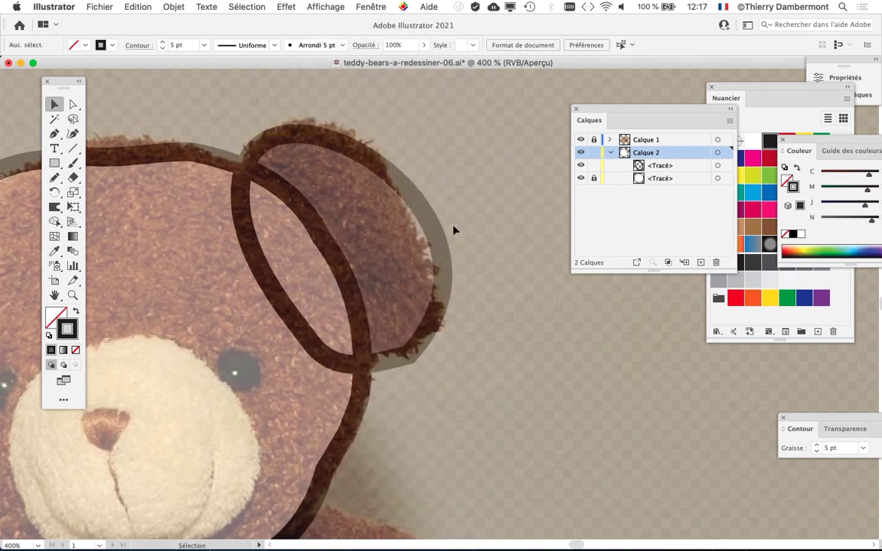
Reselect the ear outline, display its transform handles with the Transformation manuelle tool, and return to the Selection tool.
{"action": "left_click", "coordinate": [438, 233]}
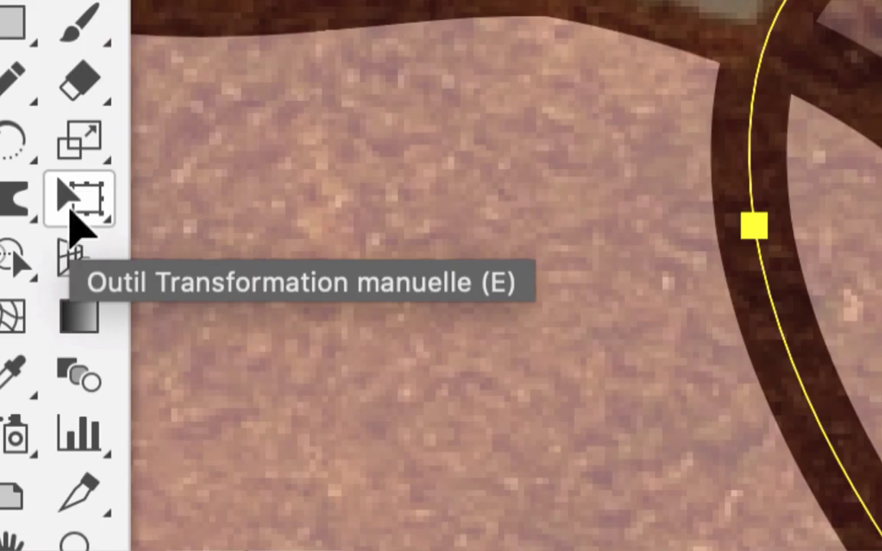
{"action": "left_click", "coordinate": [71, 209]}
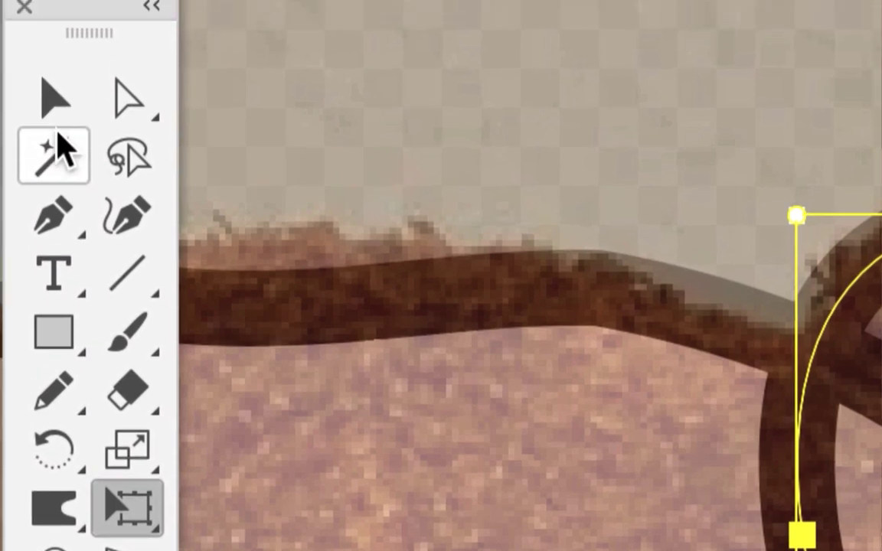
{"action": "left_click", "coordinate": [56, 128]}
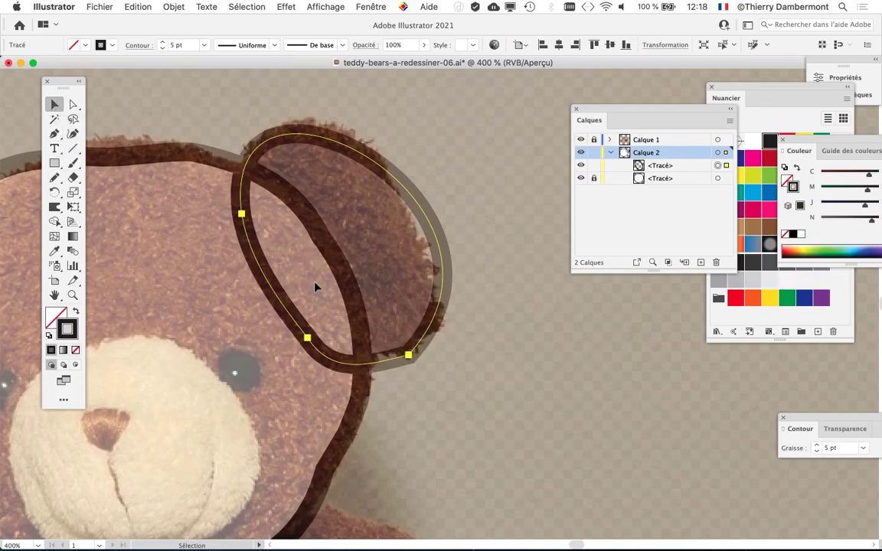
Redraw the outer side of the ear outline with the Pencil tool (Crayon) and simplify the path to 6 points.
{"action": "left_click", "coordinate": [54, 177]}
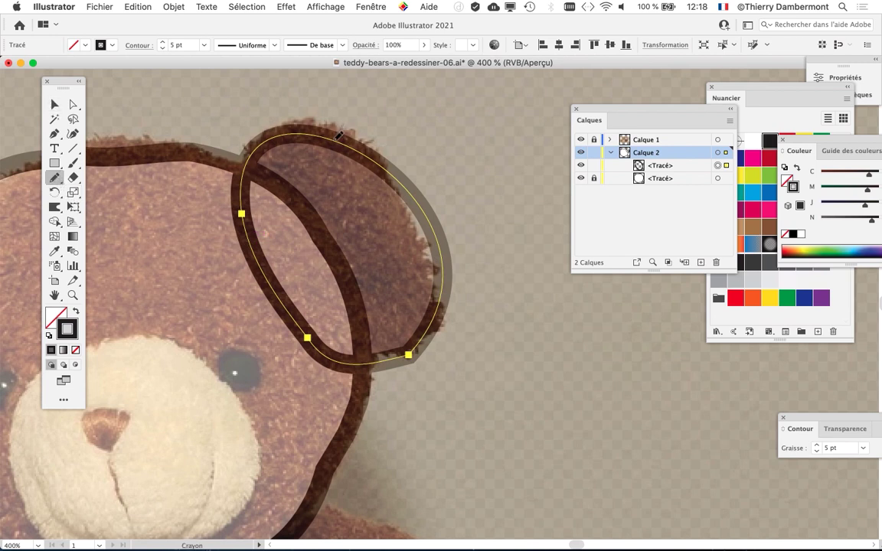
{"action": "mouse_move", "coordinate": [339, 136]}
{"action": "left_mouse_down"}
{"action": "mouse_move", "coordinate": [406, 163]}
{"action": "mouse_move", "coordinate": [432, 220]}
{"action": "mouse_move", "coordinate": [411, 353]}
{"action": "left_mouse_up"}
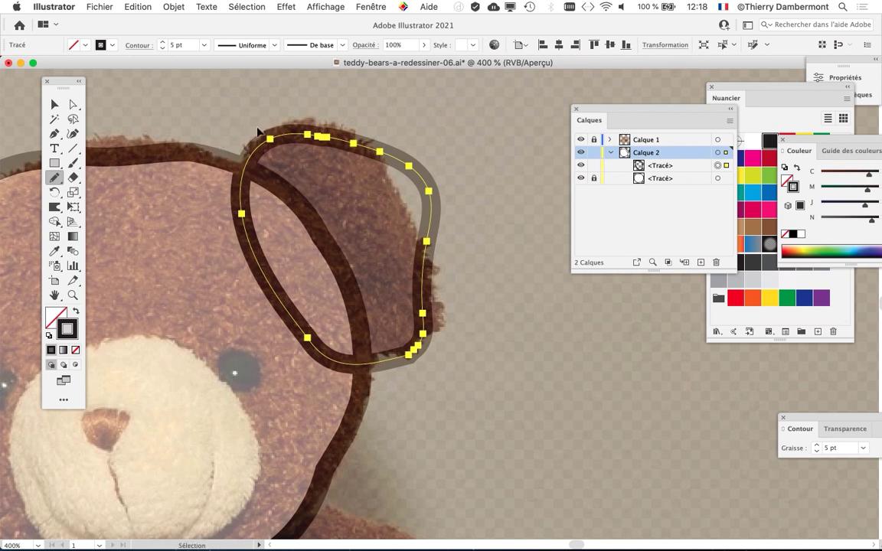
{"action": "key", "text": "super+shift+alt+s"}
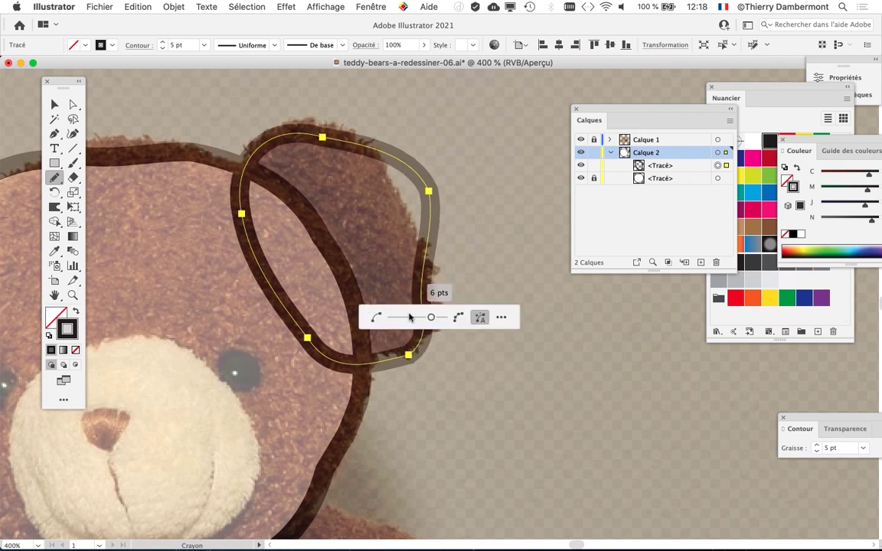
{"action": "mouse_move", "coordinate": [431, 317]}
{"action": "left_mouse_down"}
{"action": "mouse_move", "coordinate": [411, 319]}
{"action": "mouse_move", "coordinate": [433, 318]}
{"action": "left_mouse_up"}
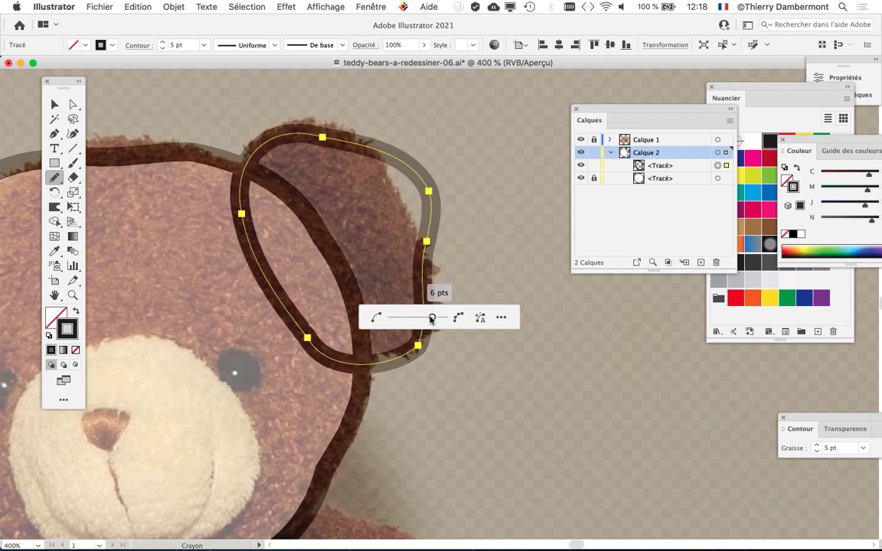
{"action": "left_click", "coordinate": [54, 105]}
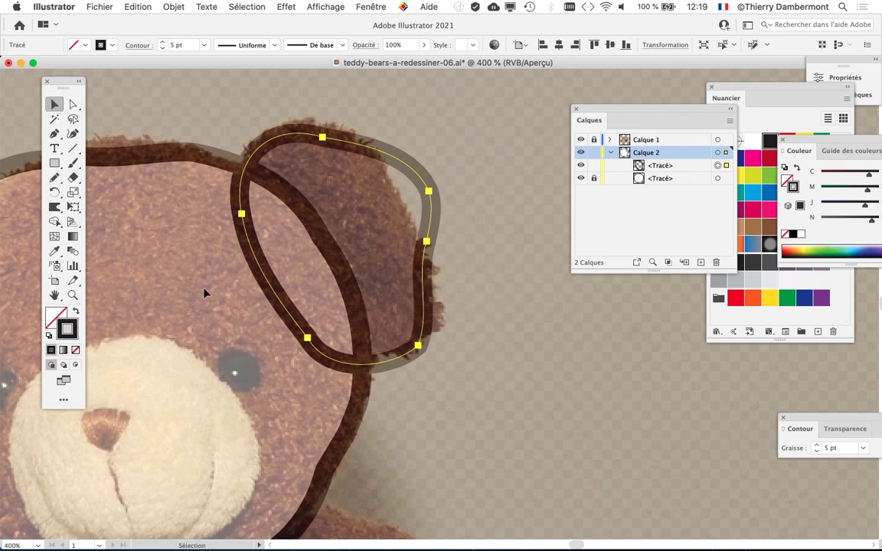
Fill the ear path with the Blanc swatch and check the result with Calque 1 temporarily hidden.
{"action": "scroll", "coordinate": [203, 292], "scroll_direction": "down", "scroll_amount": 1}
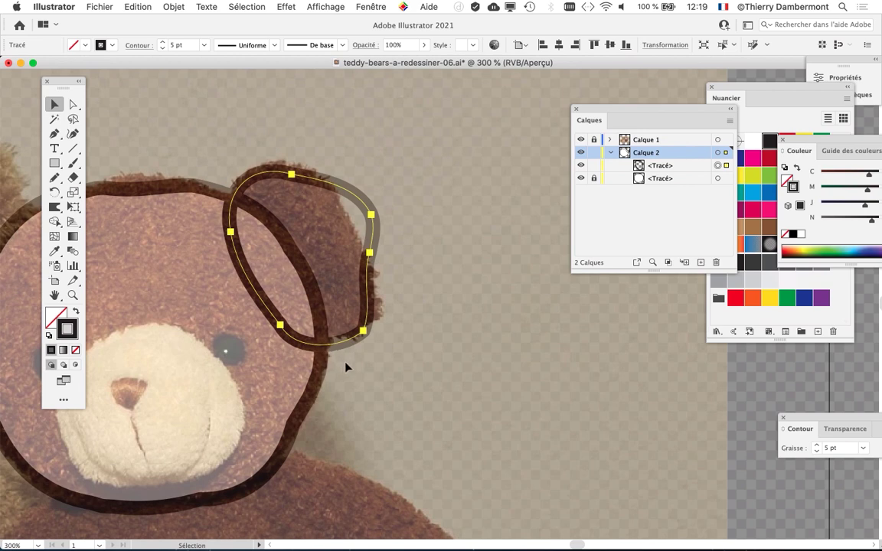
{"action": "left_click_drag", "start_coordinate": [325, 309], "coordinate": [455, 249]}
{"action": "left_click_drag", "start_coordinate": [660, 109], "coordinate": [594, 104]}
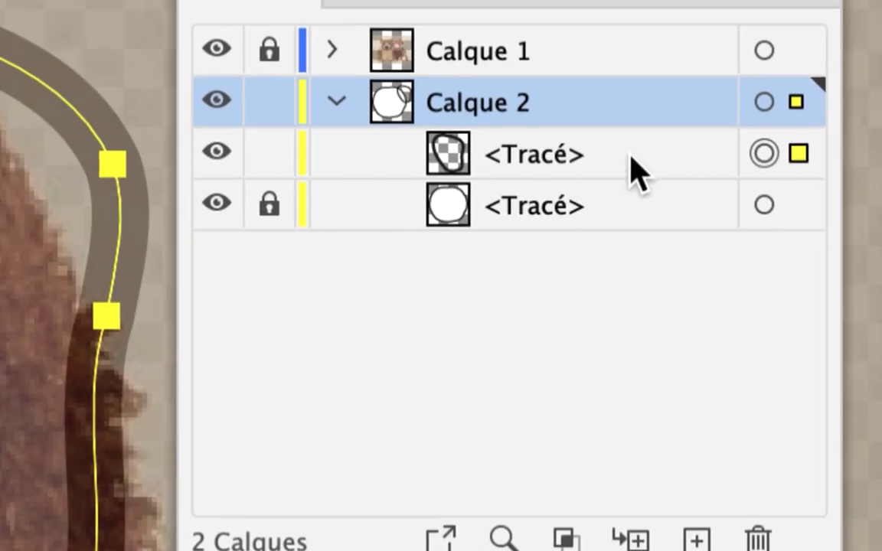
{"action": "left_click", "coordinate": [639, 149]}
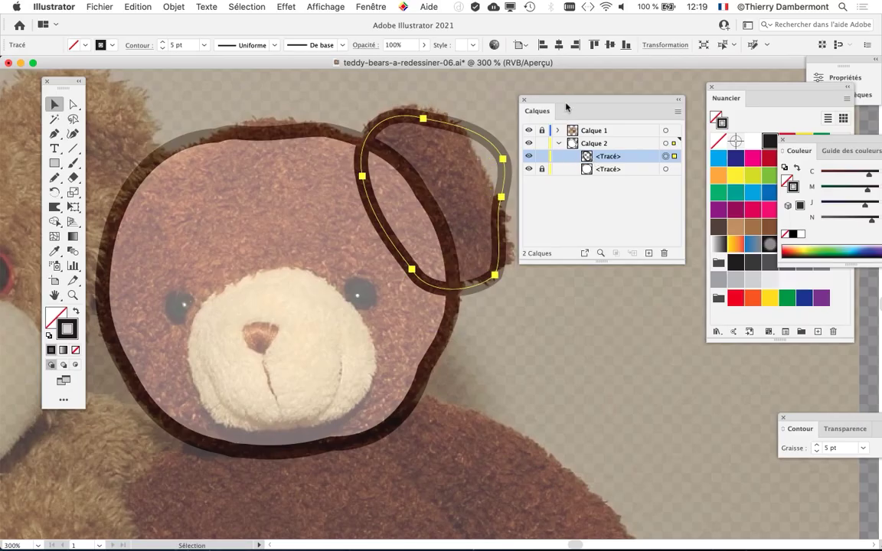
{"action": "left_click_drag", "start_coordinate": [566, 107], "coordinate": [170, 337]}
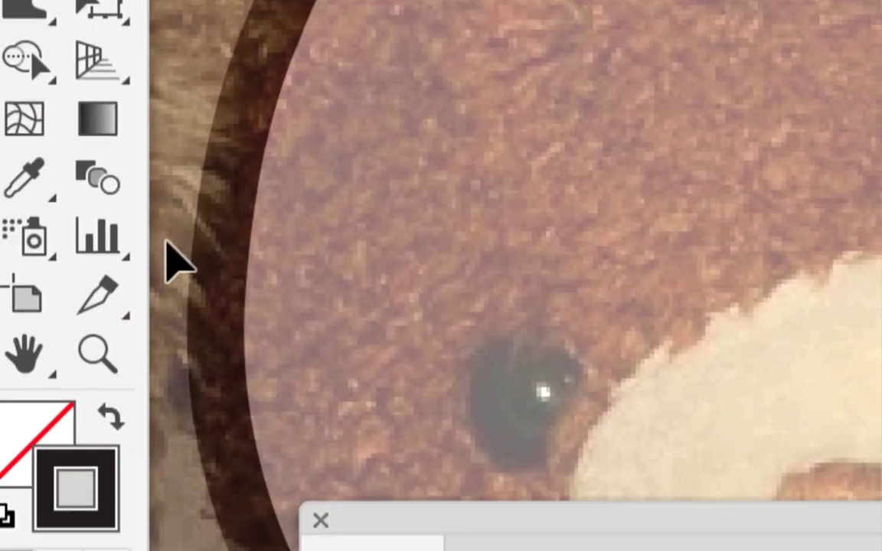
{"action": "left_click", "coordinate": [21, 443]}
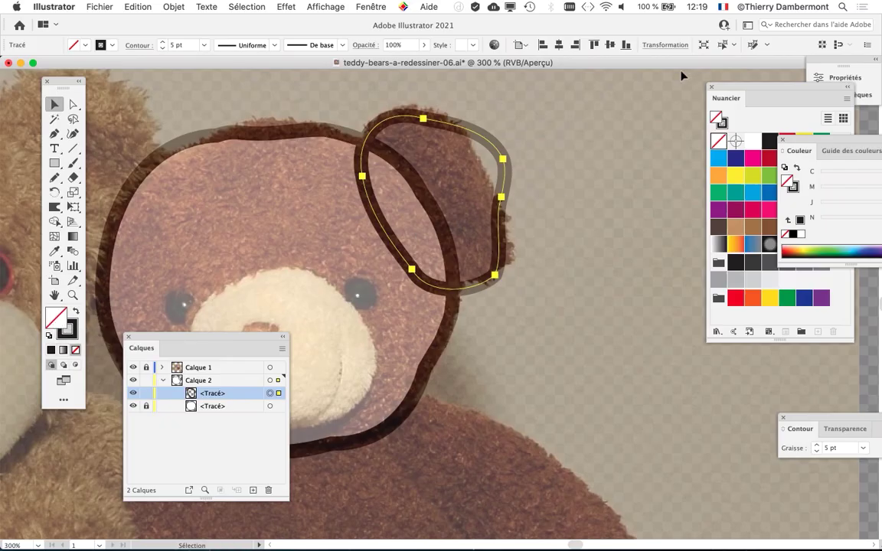
{"action": "left_click_drag", "start_coordinate": [735, 89], "coordinate": [565, 103]}
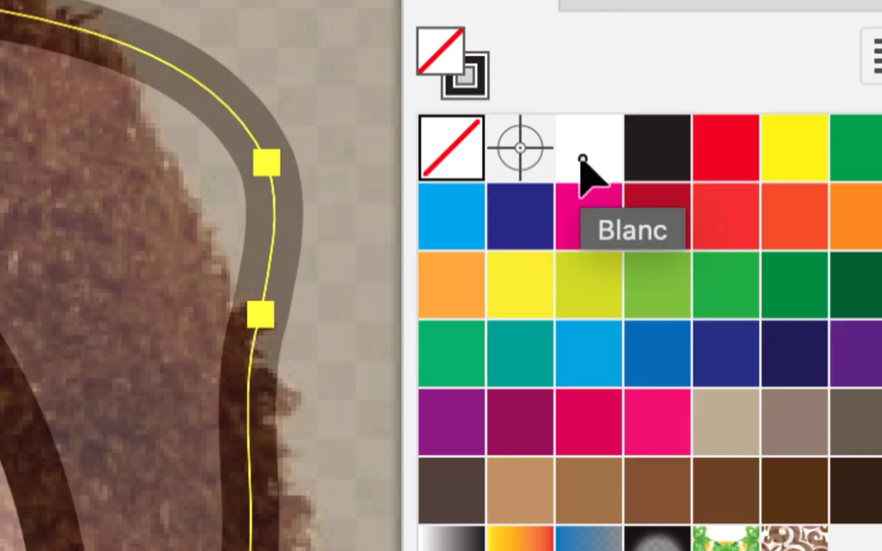
{"action": "left_click", "coordinate": [583, 156]}
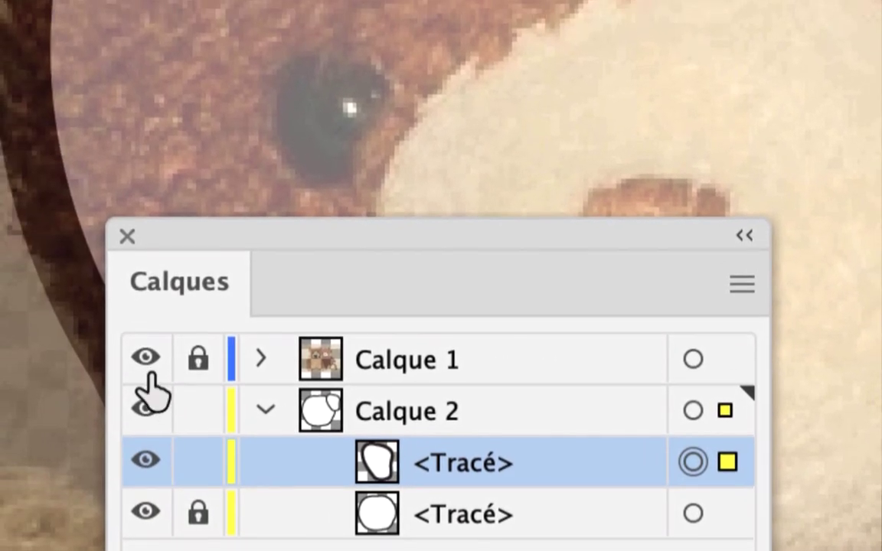
{"action": "left_click", "coordinate": [147, 374]}
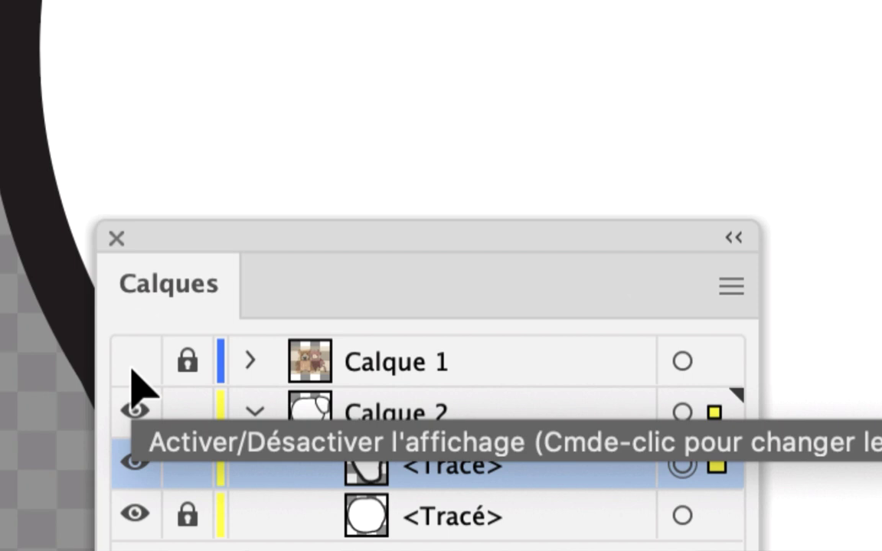
{"action": "left_click", "coordinate": [134, 370]}
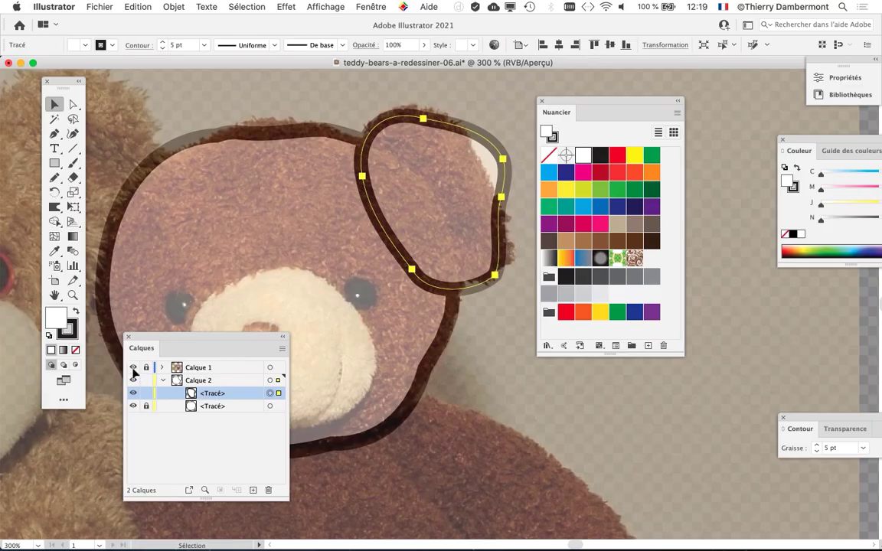
Move the ear's path below the head's path in the stacking order of Calque 2.
{"action": "left_click_drag", "start_coordinate": [563, 108], "coordinate": [656, 102]}
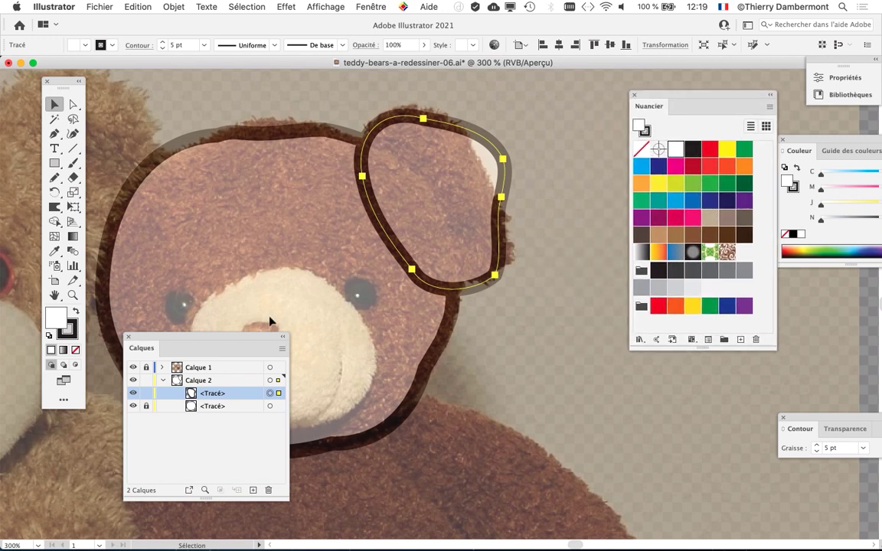
{"action": "left_click_drag", "start_coordinate": [232, 338], "coordinate": [234, 79]}
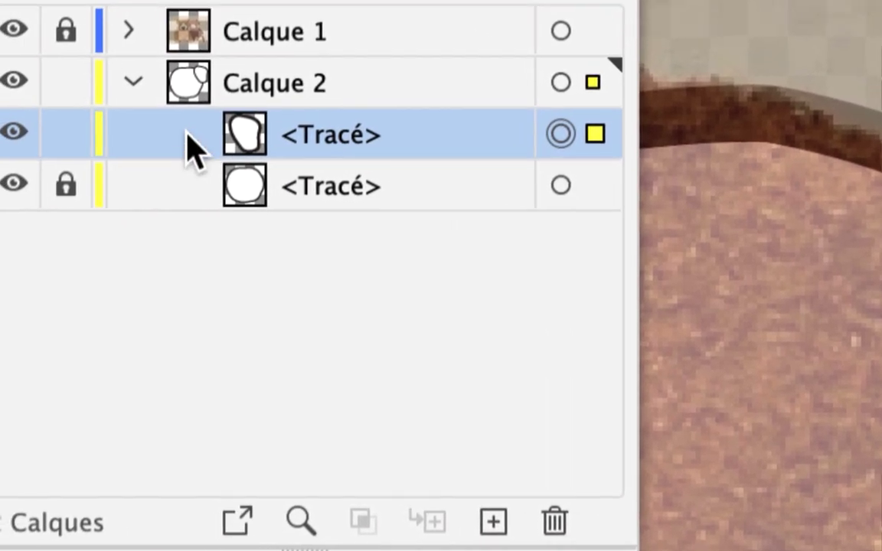
{"action": "left_click", "coordinate": [10, 133]}
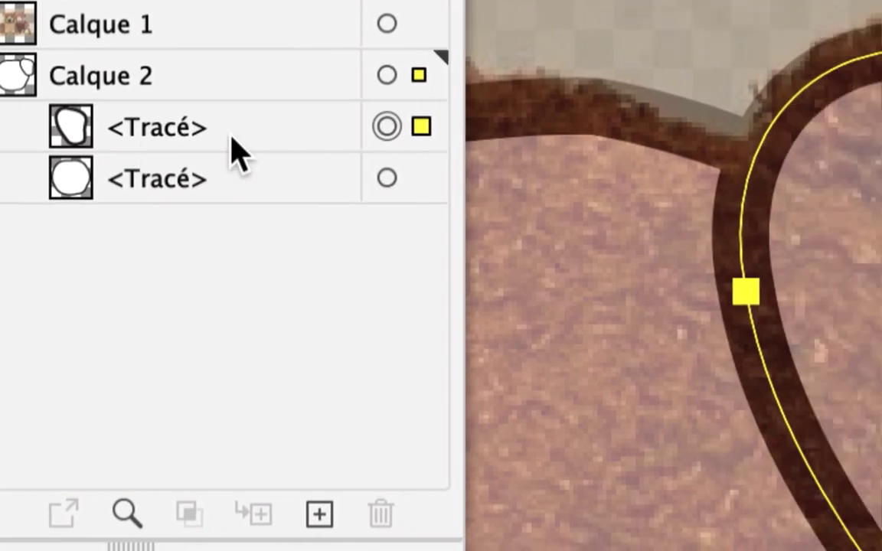
{"action": "left_click", "coordinate": [406, 143]}
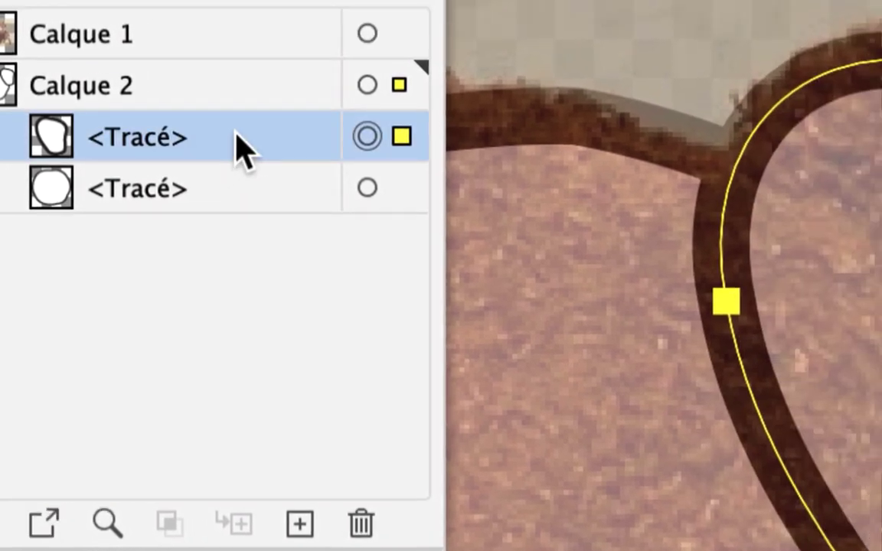
{"action": "left_click_drag", "start_coordinate": [240, 145], "coordinate": [222, 210]}
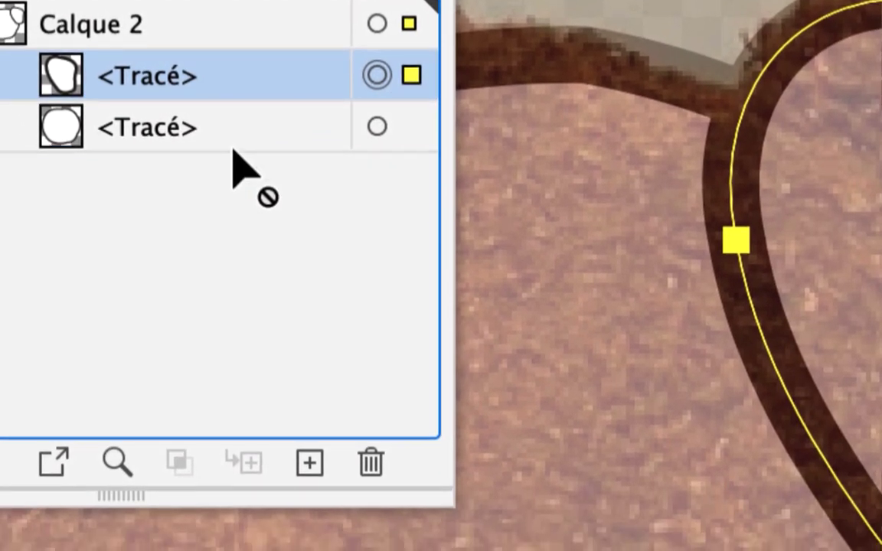
{"action": "left_click_drag", "start_coordinate": [233, 150], "coordinate": [230, 211]}
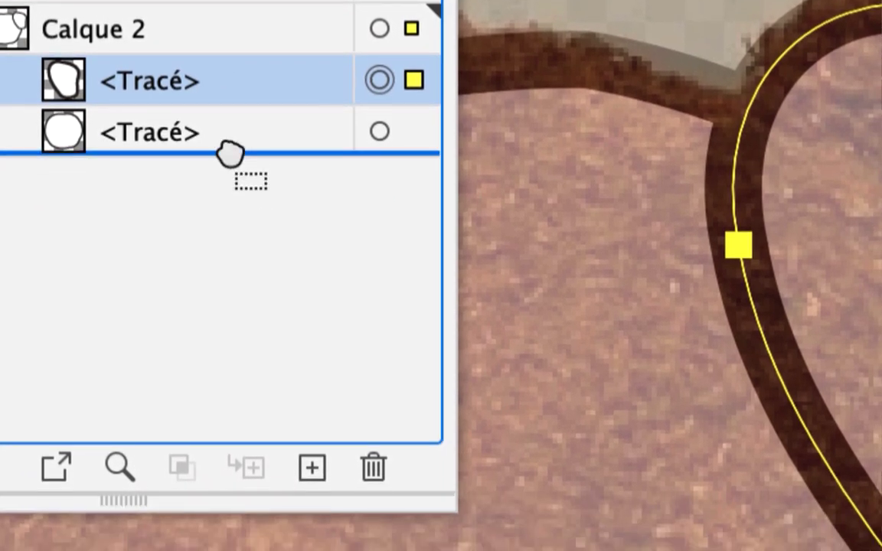
{"action": "left_click_drag", "start_coordinate": [230, 155], "coordinate": [232, 168]}
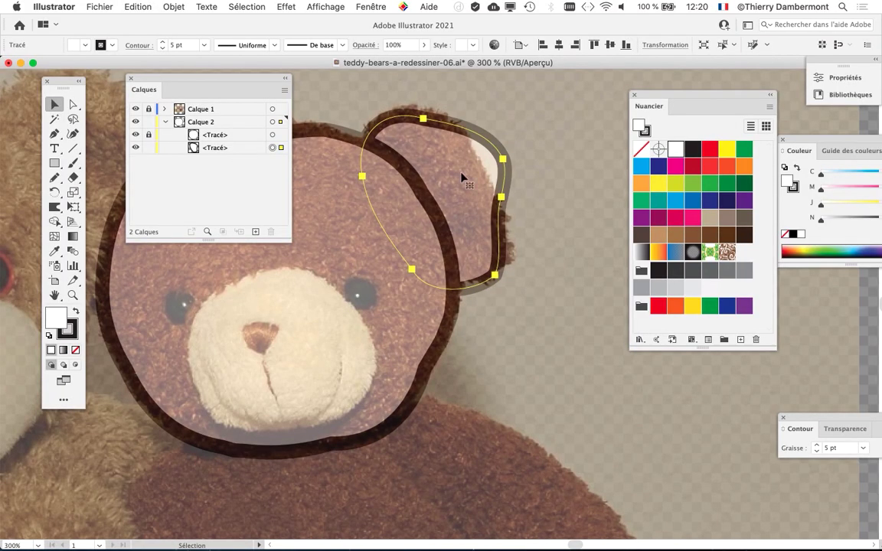
Deselect the ear and hide the photo layer Calque 1 so only the drawn head and ear are displayed.
{"action": "key", "text": "super+minus"}
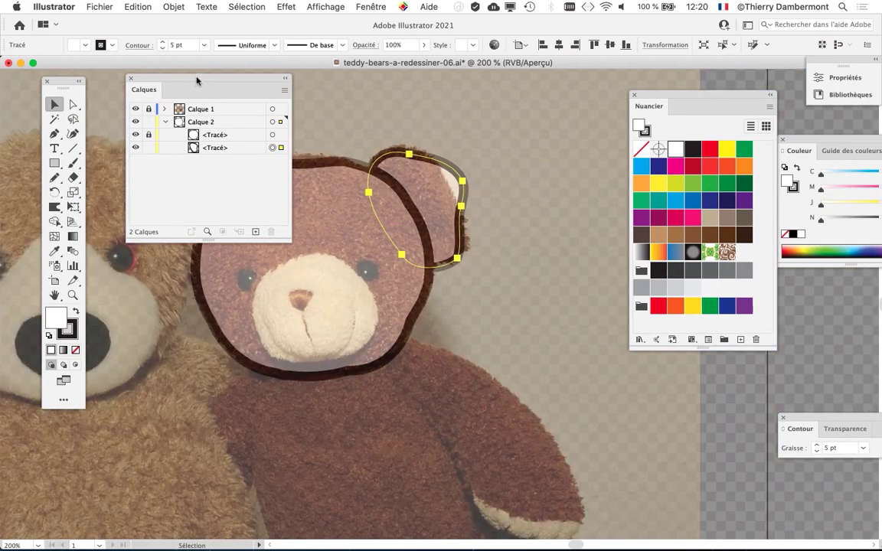
{"action": "left_click_drag", "start_coordinate": [196, 80], "coordinate": [552, 339]}
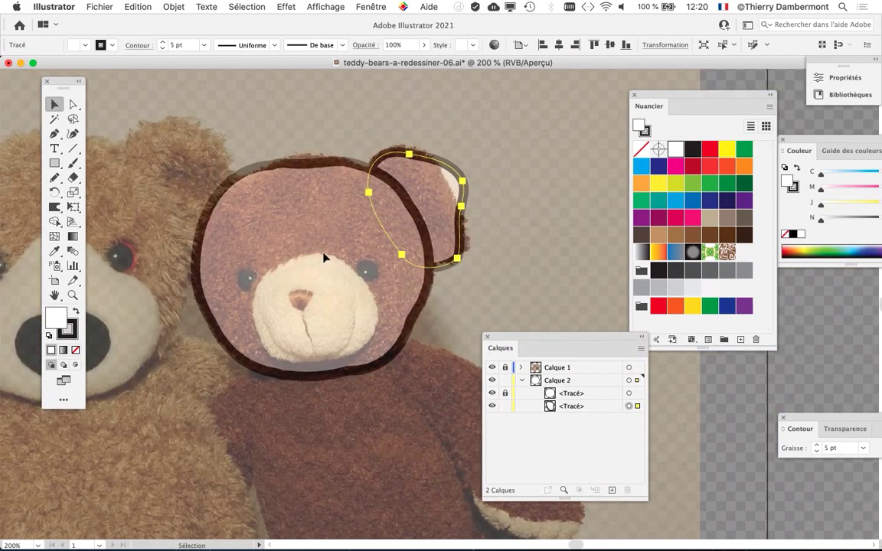
{"action": "key", "text": "super+minus"}
{"action": "left_click", "coordinate": [424, 319]}
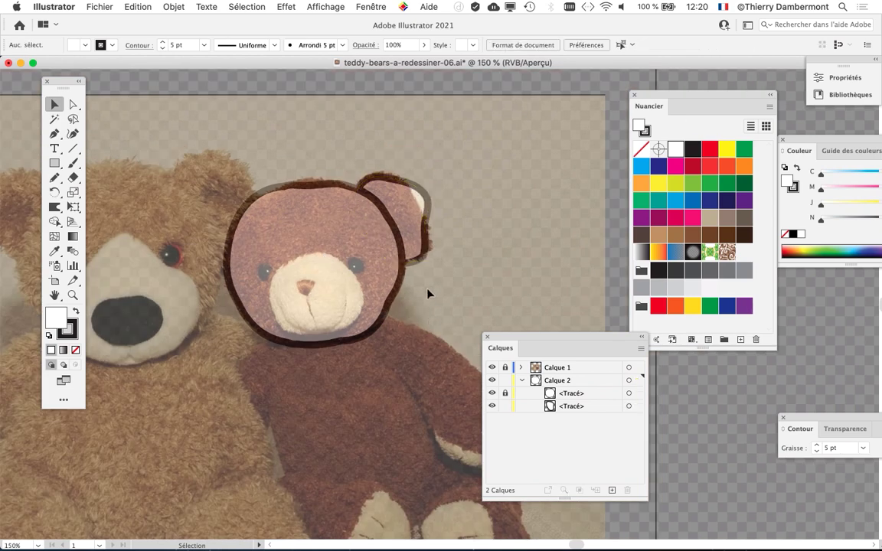
{"action": "key", "text": "super+plus"}
{"action": "left_click_drag", "start_coordinate": [420, 296], "coordinate": [504, 258]}
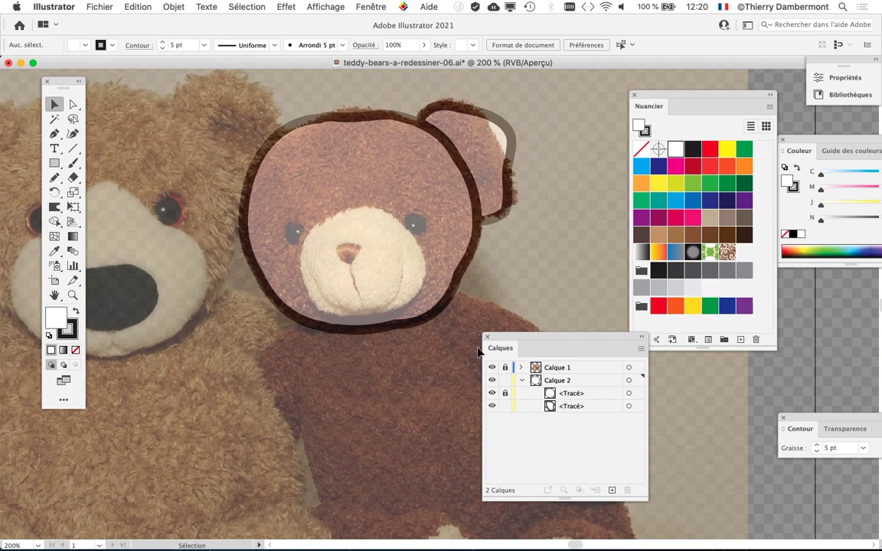
{"action": "left_click_drag", "start_coordinate": [507, 338], "coordinate": [541, 245]}
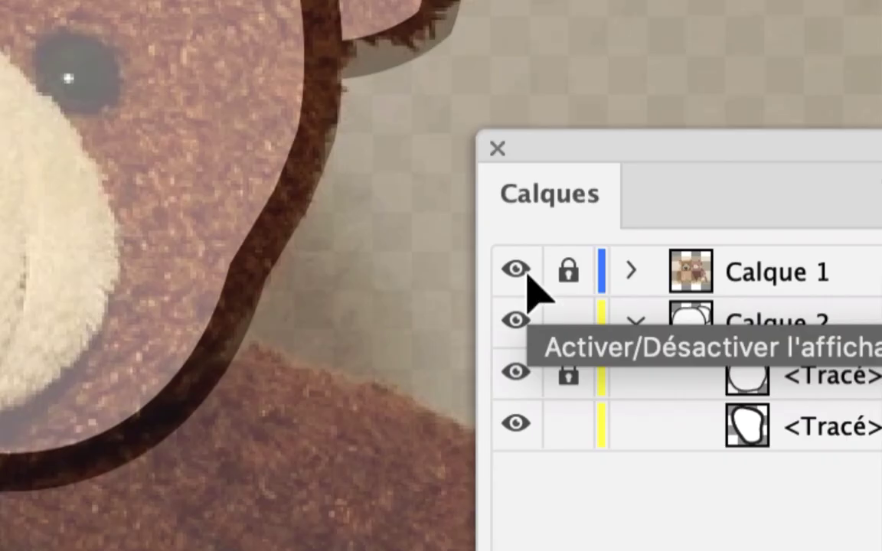
{"action": "left_click", "coordinate": [518, 271]}
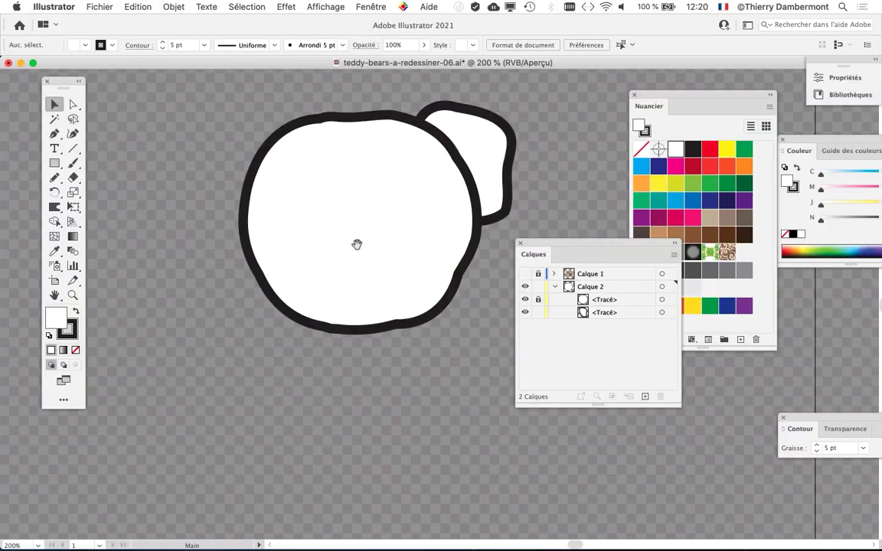
{"action": "left_click_drag", "start_coordinate": [357, 245], "coordinate": [264, 266]}
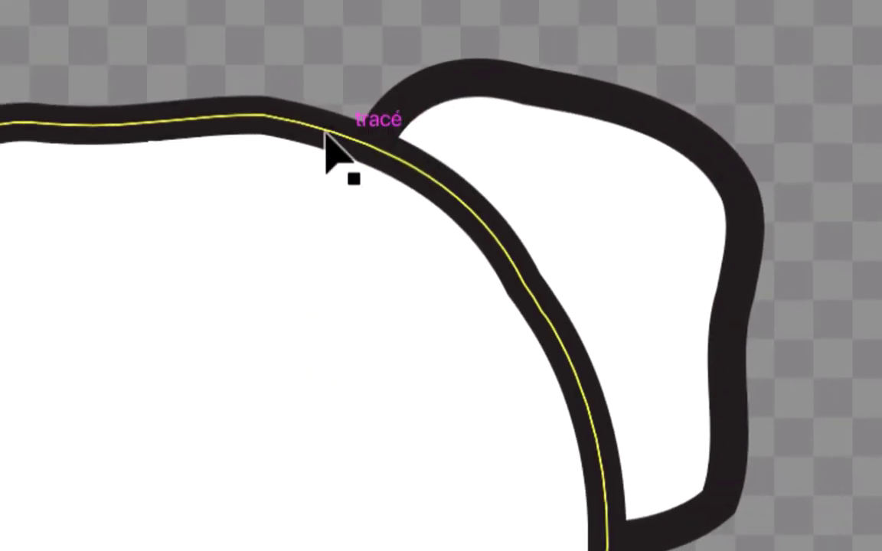
Select the ear and head paths in turn to examine their anchor points and how their outlines overlap, leaving both deselected.
{"action": "left_click", "coordinate": [326, 137]}
{"action": "left_click", "coordinate": [344, 144]}
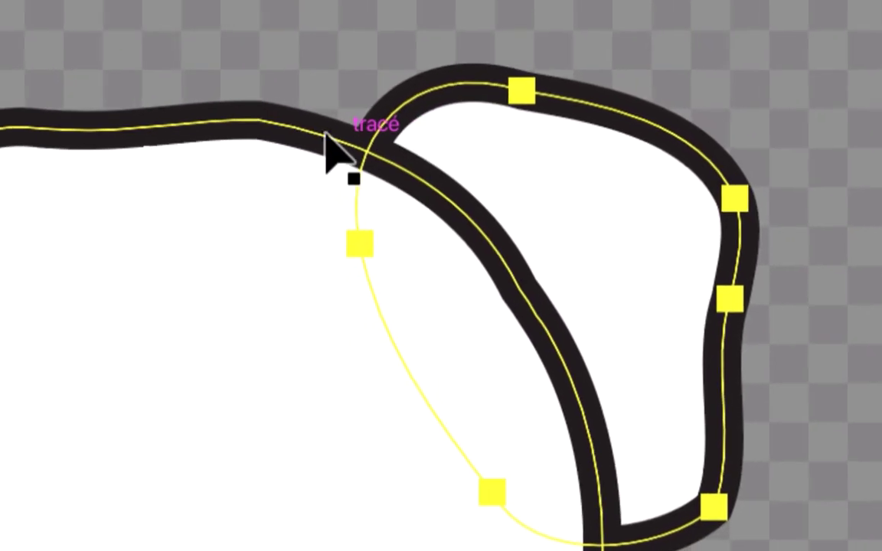
{"action": "left_click", "coordinate": [280, 142]}
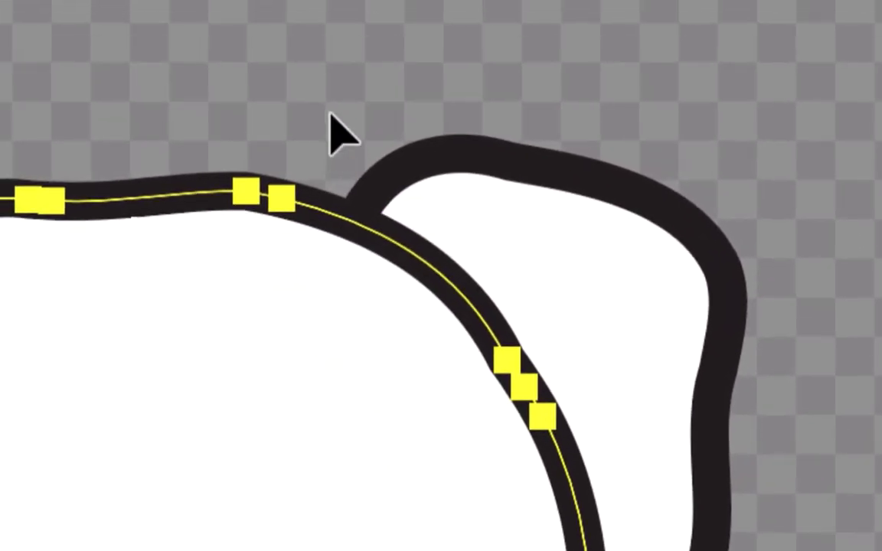
{"action": "left_click", "coordinate": [333, 83]}
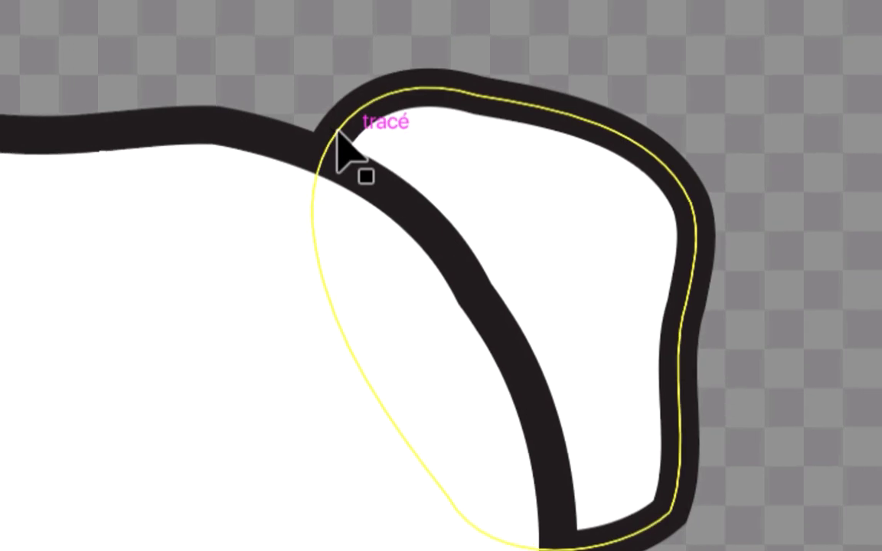
{"action": "left_click", "coordinate": [375, 196]}
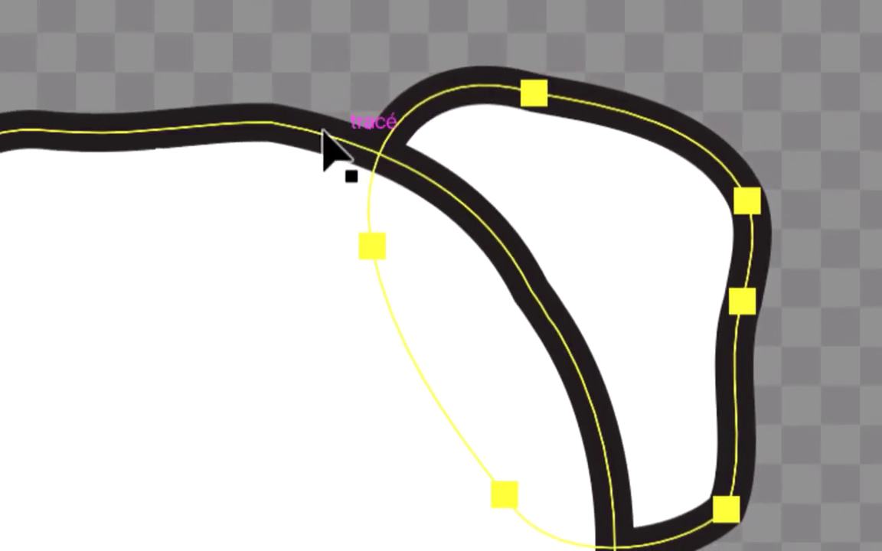
{"action": "left_click", "coordinate": [322, 132]}
{"action": "left_click", "coordinate": [327, 90]}
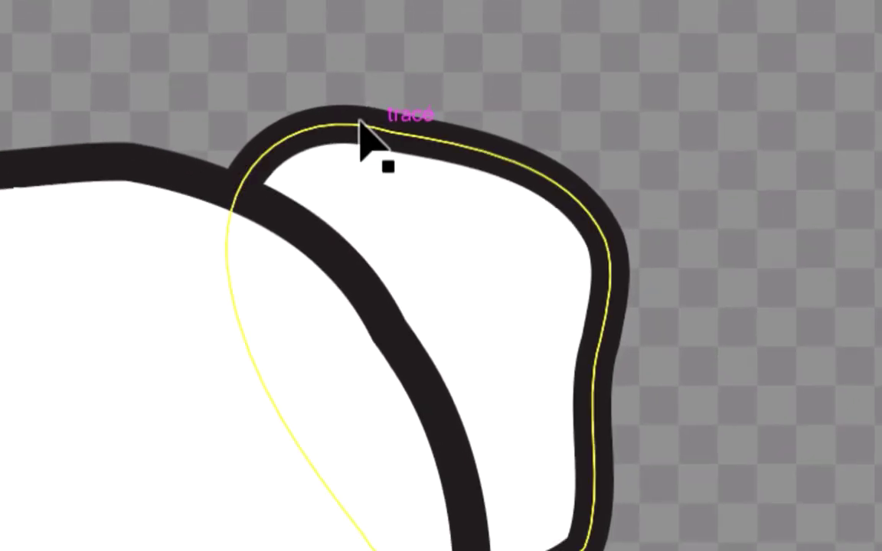
{"action": "left_click", "coordinate": [564, 147]}
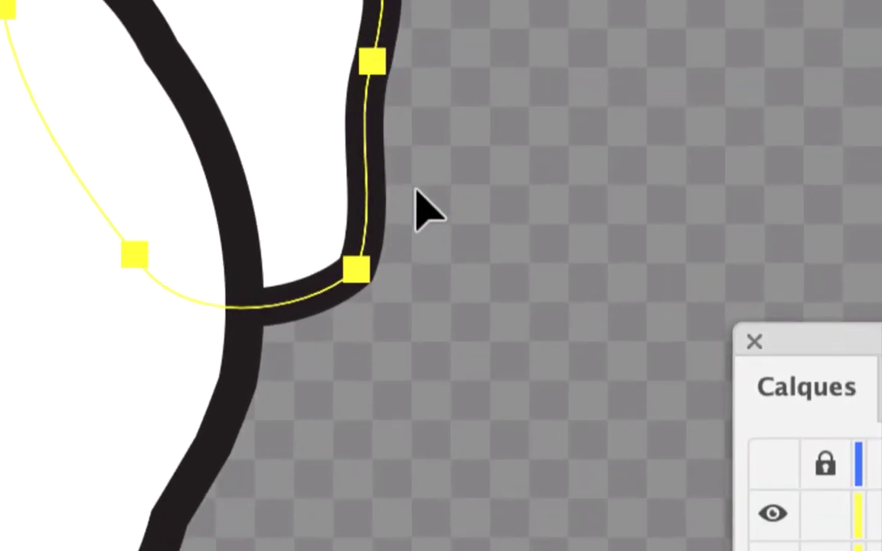
{"action": "left_click", "coordinate": [504, 419]}
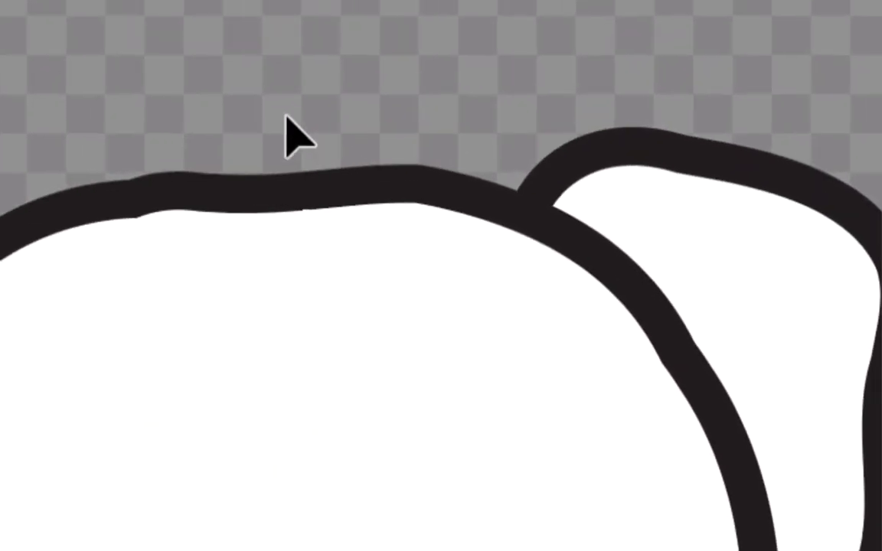